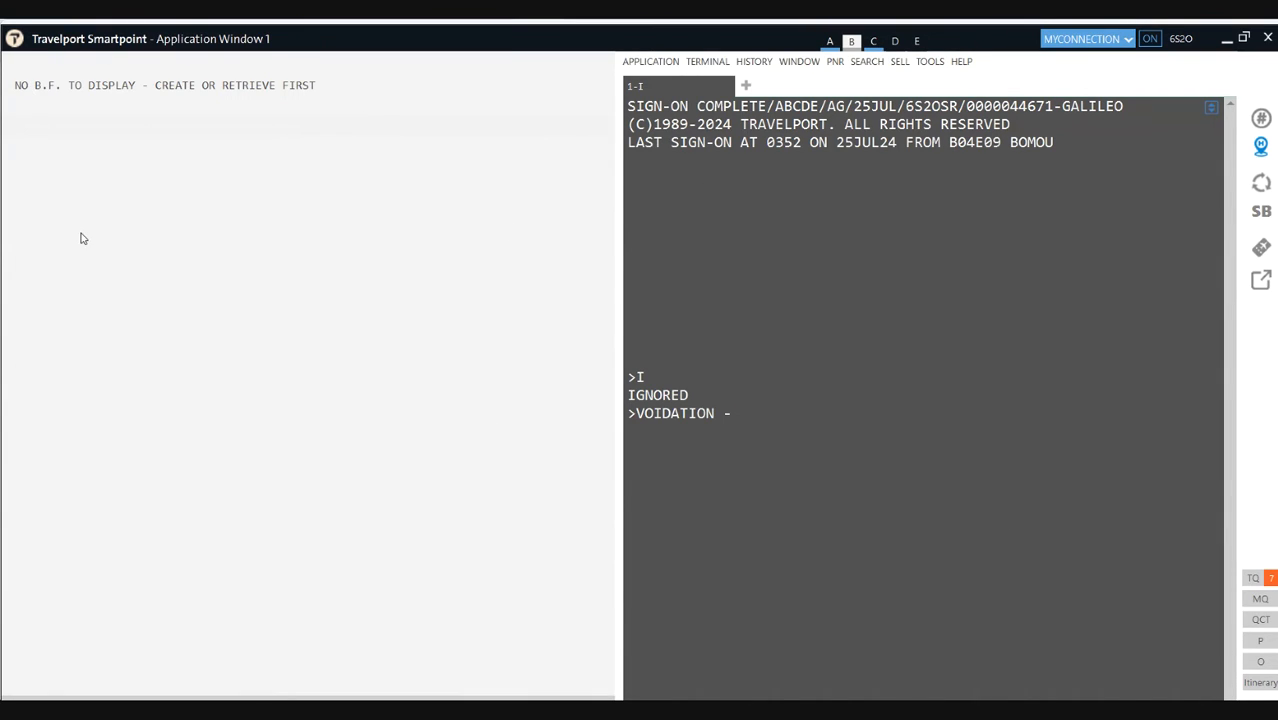
Step: Handwrite IATA, underline it, and draw an arrow pointing right
left_click_drag(346, 168, 340, 215)
mouse_move(399, 186)
left_mouse_down()
mouse_move(396, 238)
mouse_move(432, 236)
mouse_move(421, 202)
mouse_move(498, 186)
mouse_move(489, 238)
mouse_move(529, 177)
mouse_move(558, 250)
mouse_move(553, 222)
left_mouse_up()
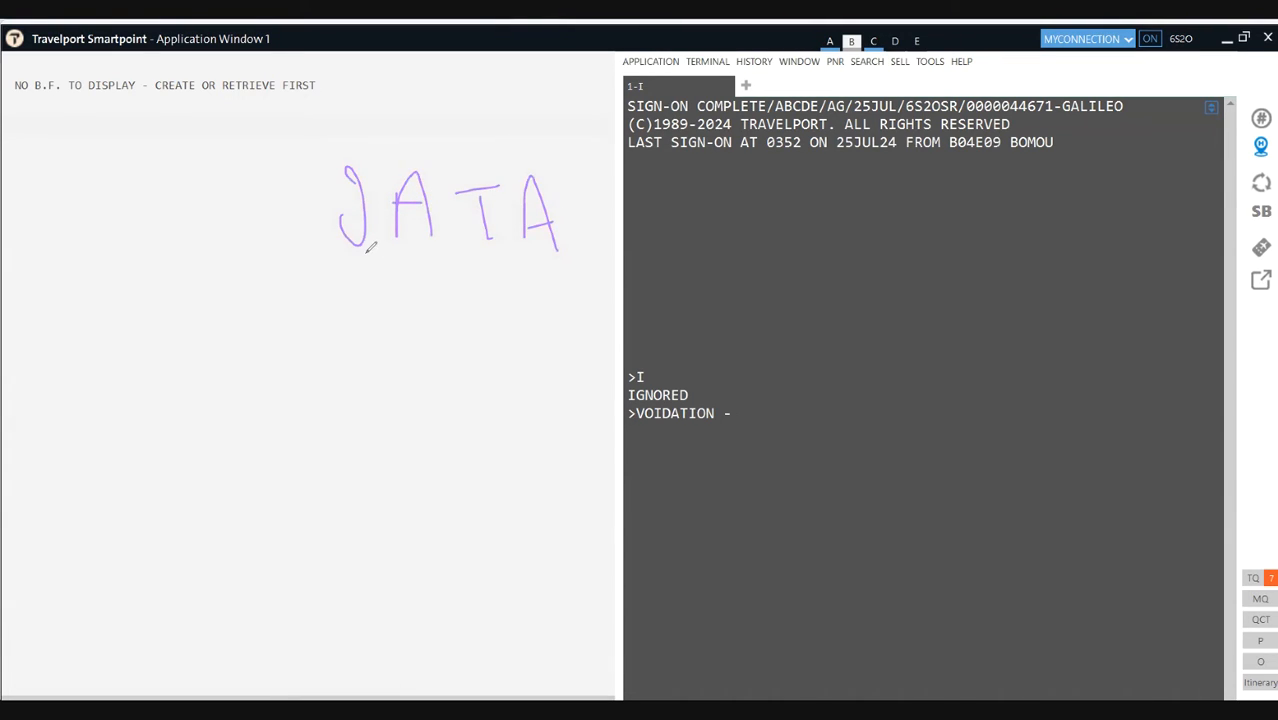
left_click_drag(357, 251, 552, 253)
mouse_move(603, 215)
left_mouse_down()
mouse_move(620, 215)
mouse_move(625, 240)
mouse_move(698, 210)
mouse_move(708, 268)
left_mouse_up()
Step: Write 'galileo' after the arrow with an underlined 'gds' beneath it
mouse_move(745, 204)
left_mouse_down()
mouse_move(728, 213)
mouse_move(772, 225)
left_mouse_up()
left_click_drag(775, 230, 816, 246)
mouse_move(838, 185)
left_mouse_down()
mouse_move(853, 254)
mouse_move(938, 252)
left_mouse_up()
left_click_drag(962, 200, 955, 252)
mouse_move(905, 295)
left_mouse_down()
mouse_move(915, 340)
mouse_move(962, 318)
mouse_move(1016, 334)
mouse_move(1002, 352)
left_mouse_up()
left_click_drag(884, 376, 952, 374)
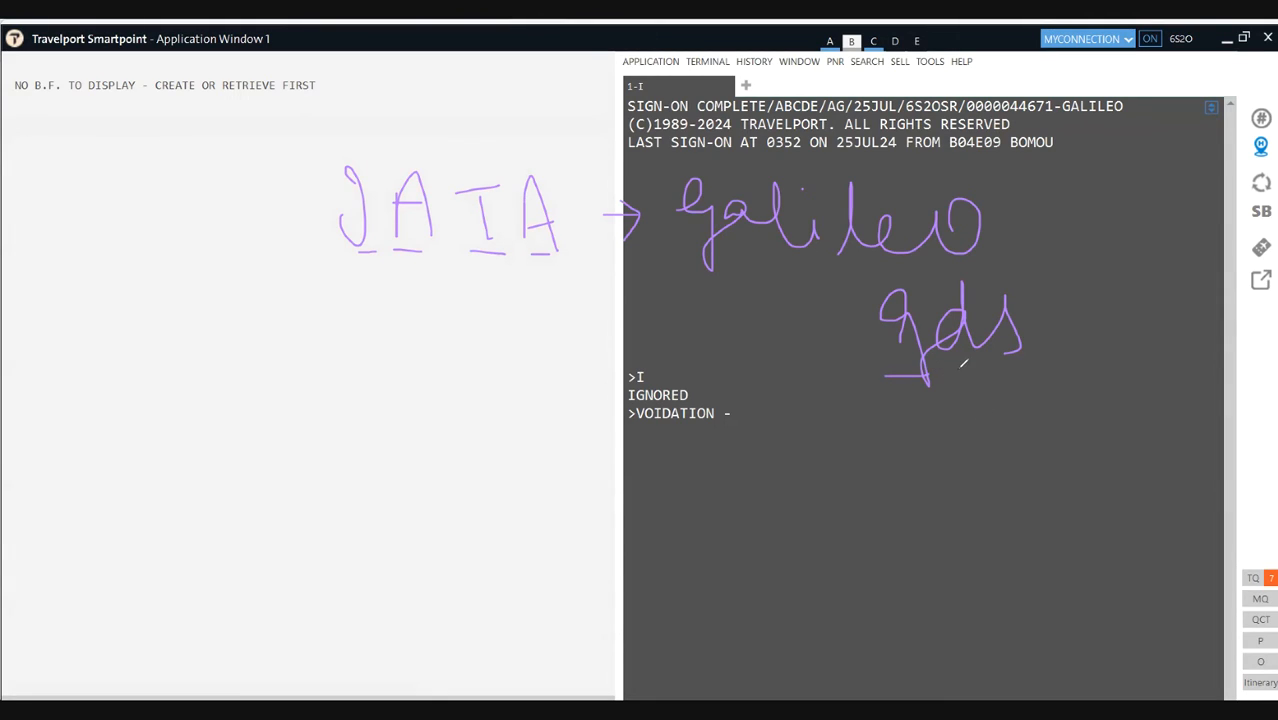
Step: Extend the underline under gds and draw a thick arrow beside the VOIDATION line
left_click_drag(958, 366, 1042, 366)
left_click_drag(642, 443, 716, 444)
left_click_drag(706, 439, 701, 457)
left_click_drag(629, 446, 712, 447)
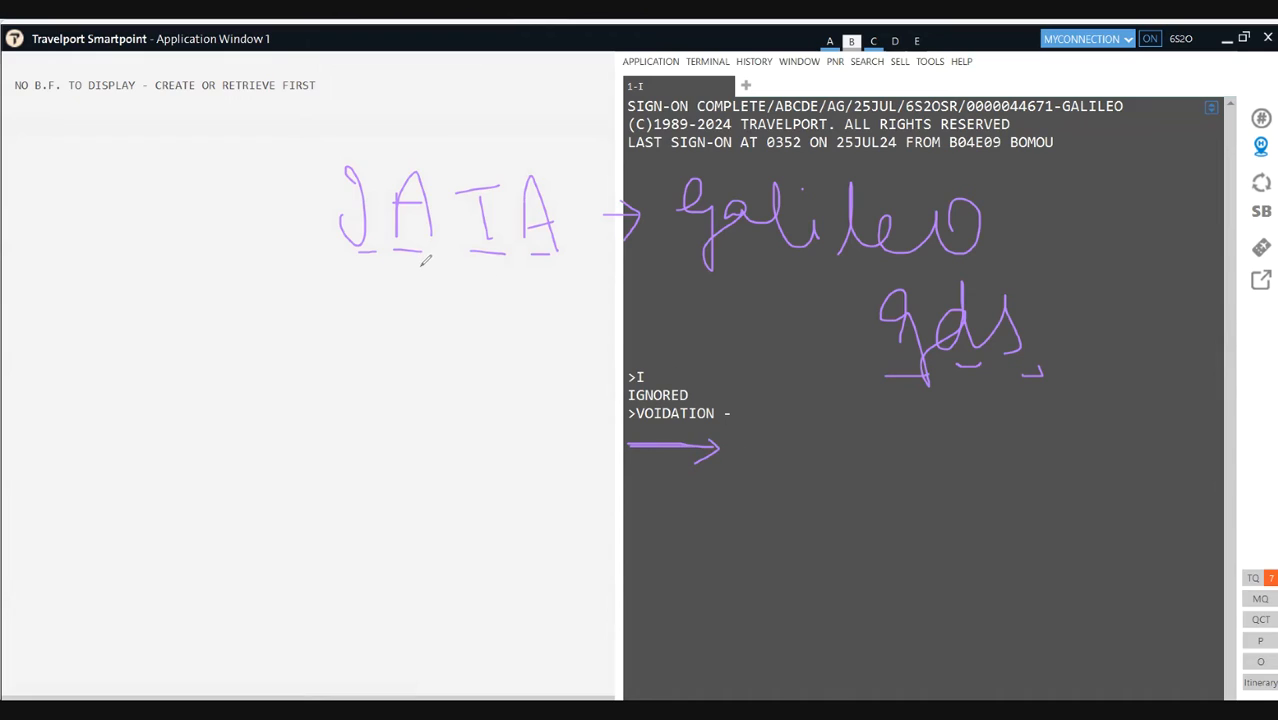
Step: Draw a curved arrow from IATA to an underlined 'Travel consultants' note
mouse_move(426, 254)
left_mouse_down()
mouse_move(537, 325)
mouse_move(611, 395)
mouse_move(547, 391)
left_mouse_up()
mouse_move(306, 341)
left_mouse_down()
mouse_move(338, 335)
mouse_move(318, 386)
mouse_move(450, 374)
mouse_move(553, 421)
left_mouse_up()
mouse_move(297, 450)
left_mouse_down()
mouse_move(311, 483)
mouse_move(339, 447)
mouse_move(440, 478)
mouse_move(445, 455)
mouse_move(582, 476)
mouse_move(597, 460)
mouse_move(605, 488)
mouse_move(622, 457)
mouse_move(608, 497)
left_mouse_up()
left_click_drag(568, 537, 348, 525)
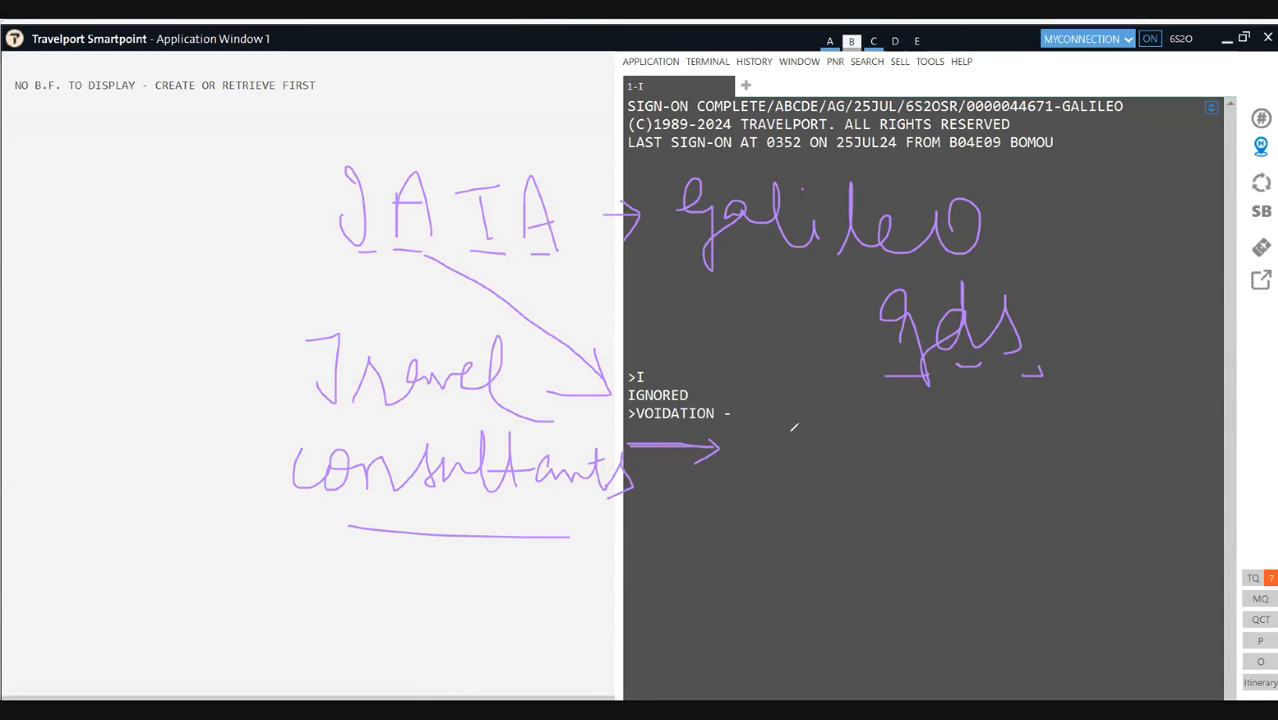
Step: Write '24hrs | Same calendar' after the VOIDATION arrow, separated by a vertical divider
mouse_move(770, 456)
left_mouse_down()
mouse_move(768, 468)
mouse_move(808, 476)
left_mouse_up()
mouse_move(822, 428)
left_mouse_down()
mouse_move(822, 458)
mouse_move(850, 476)
mouse_move(918, 452)
mouse_move(932, 470)
left_mouse_up()
left_click_drag(950, 402, 996, 594)
mouse_move(1006, 474)
left_mouse_down()
mouse_move(1038, 446)
mouse_move(1016, 466)
mouse_move(1124, 448)
mouse_move(1158, 472)
left_mouse_up()
mouse_move(1018, 498)
left_mouse_down()
mouse_move(1010, 532)
mouse_move(1058, 484)
mouse_move(1106, 536)
mouse_move(1150, 530)
mouse_move(1206, 548)
left_mouse_up()
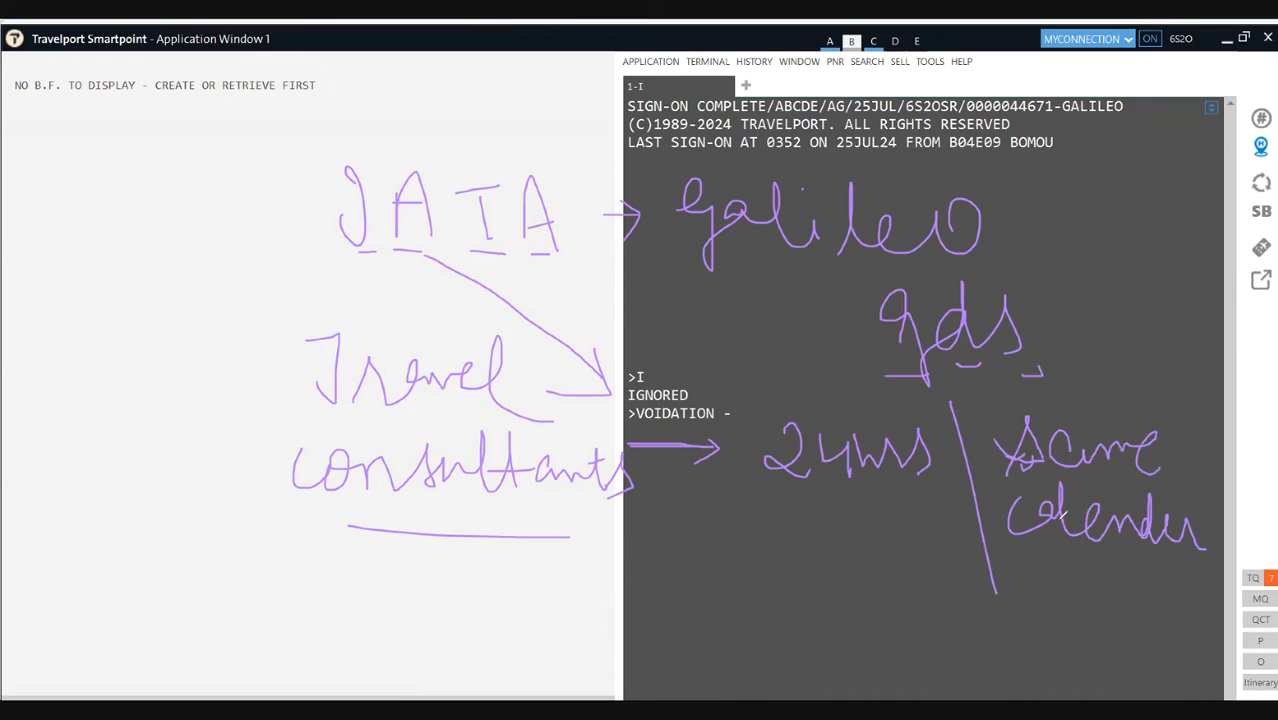
Step: Complete 'same calendar day', underline 24hrs, and tick both void options
mouse_move(1064, 582)
left_mouse_down()
mouse_move(1058, 606)
mouse_move(1112, 580)
mouse_move(1139, 606)
mouse_move(1156, 578)
left_mouse_up()
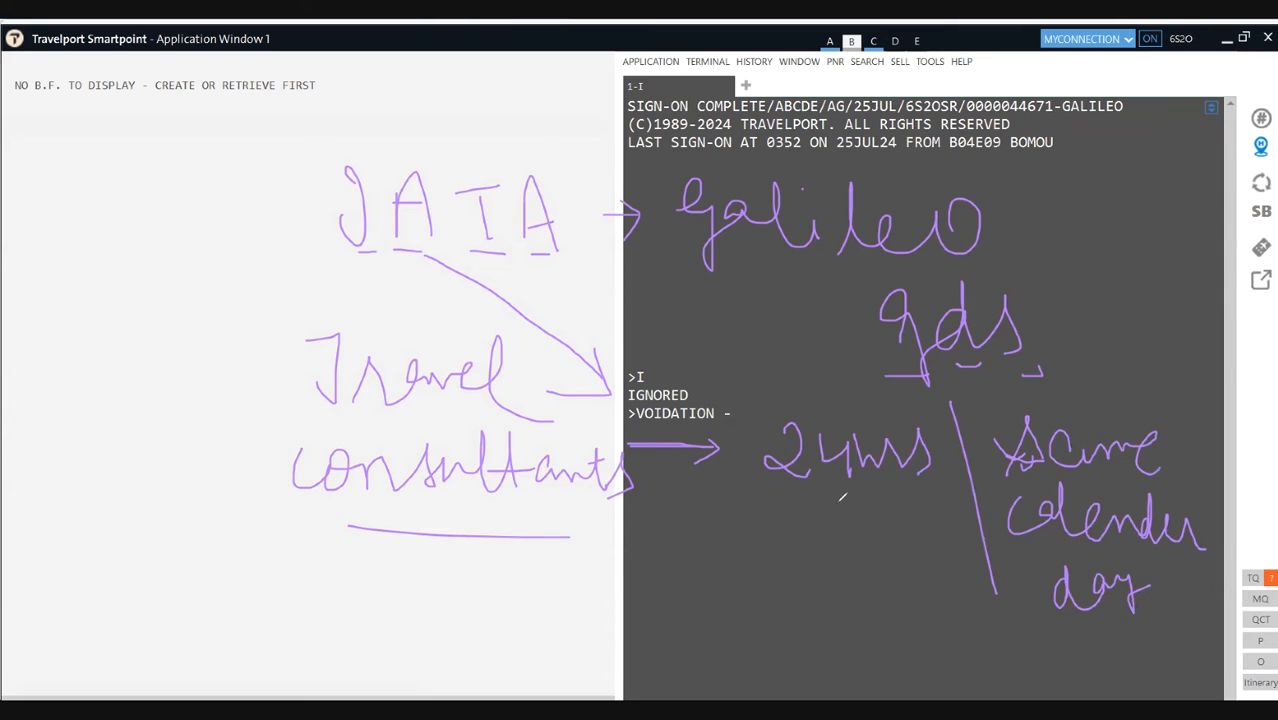
left_click_drag(788, 497, 915, 496)
left_click_drag(886, 521, 911, 519)
left_click_drag(1090, 404, 1111, 402)
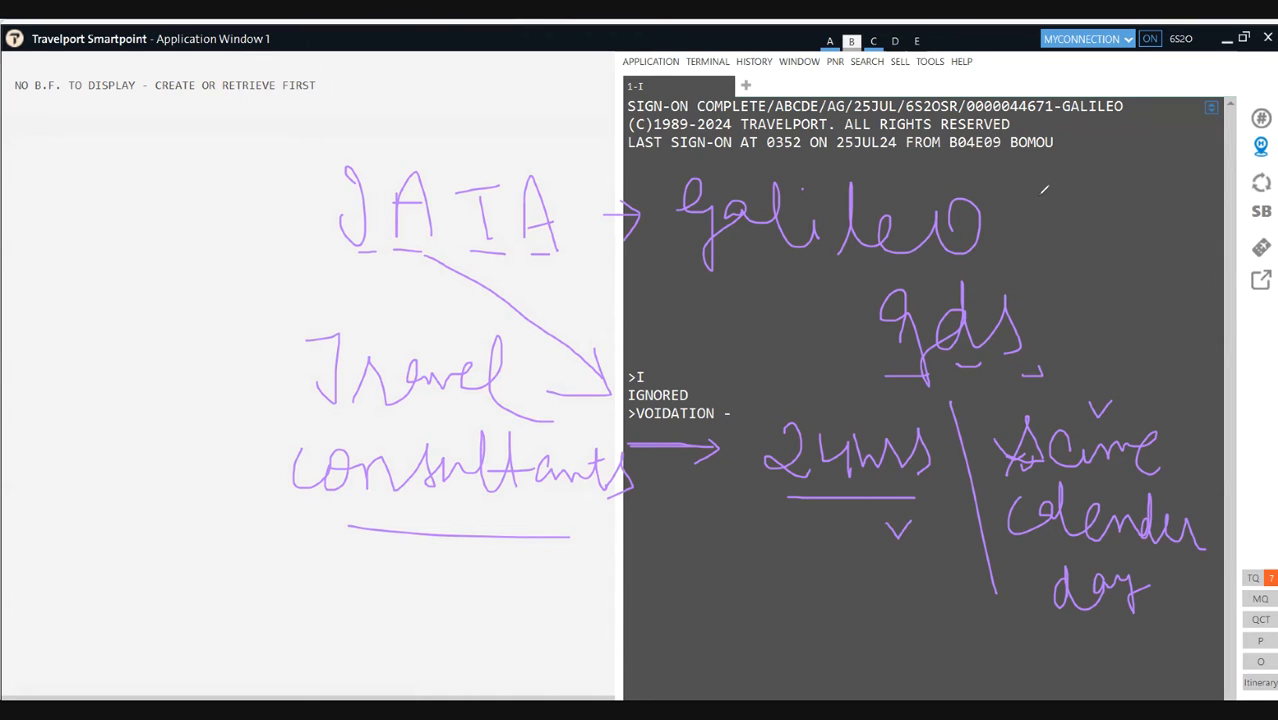
Step: Write an underlined '25 / 5la' beside galileo and begin 'After' at the top left
mouse_move(1036, 194)
left_mouse_down()
mouse_move(1036, 224)
mouse_move(1058, 218)
mouse_move(1124, 242)
mouse_move(1092, 307)
left_mouse_up()
mouse_move(1128, 258)
left_mouse_down()
mouse_move(1124, 302)
mouse_move(1180, 306)
left_mouse_up()
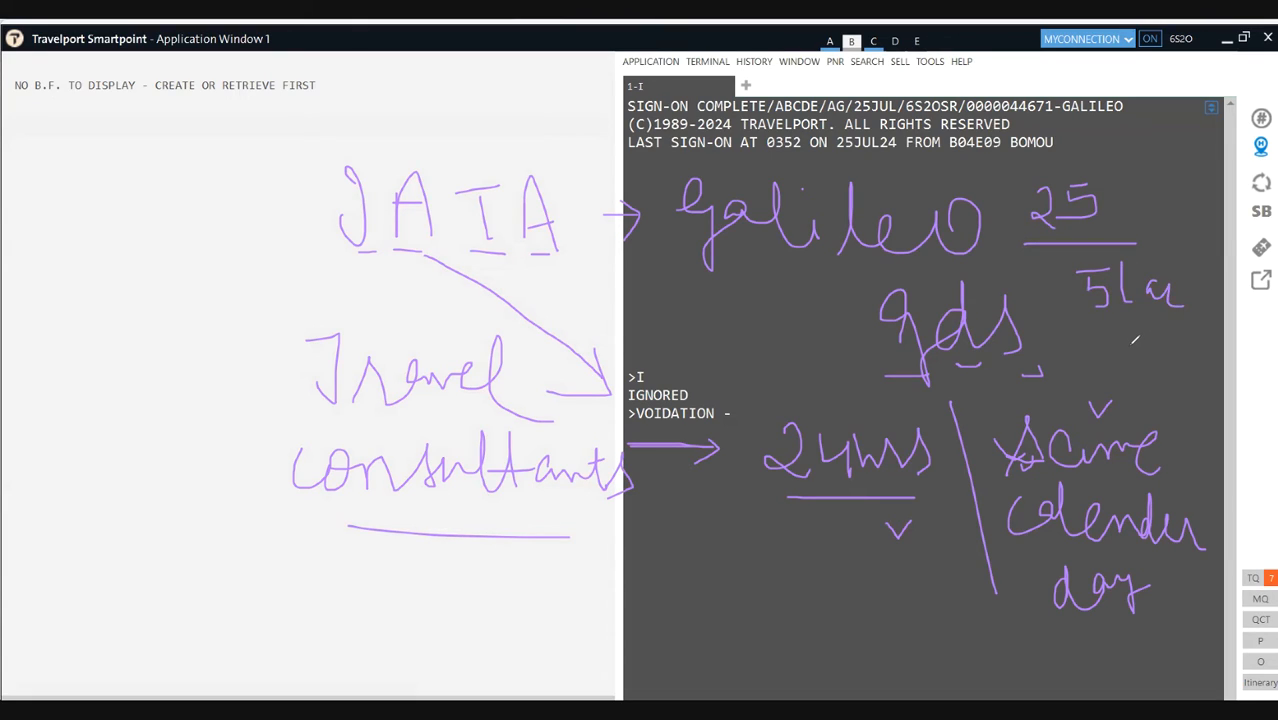
left_click_drag(1148, 336, 1092, 337)
mouse_move(80, 147)
left_mouse_down()
mouse_move(76, 186)
mouse_move(98, 185)
mouse_move(96, 160)
mouse_move(110, 216)
left_mouse_up()
Step: Write underlined 'After Issuance' and 'Non Refundable' notes at the top left
mouse_move(96, 165)
left_mouse_down()
mouse_move(122, 163)
mouse_move(138, 196)
mouse_move(148, 168)
mouse_move(206, 184)
left_mouse_up()
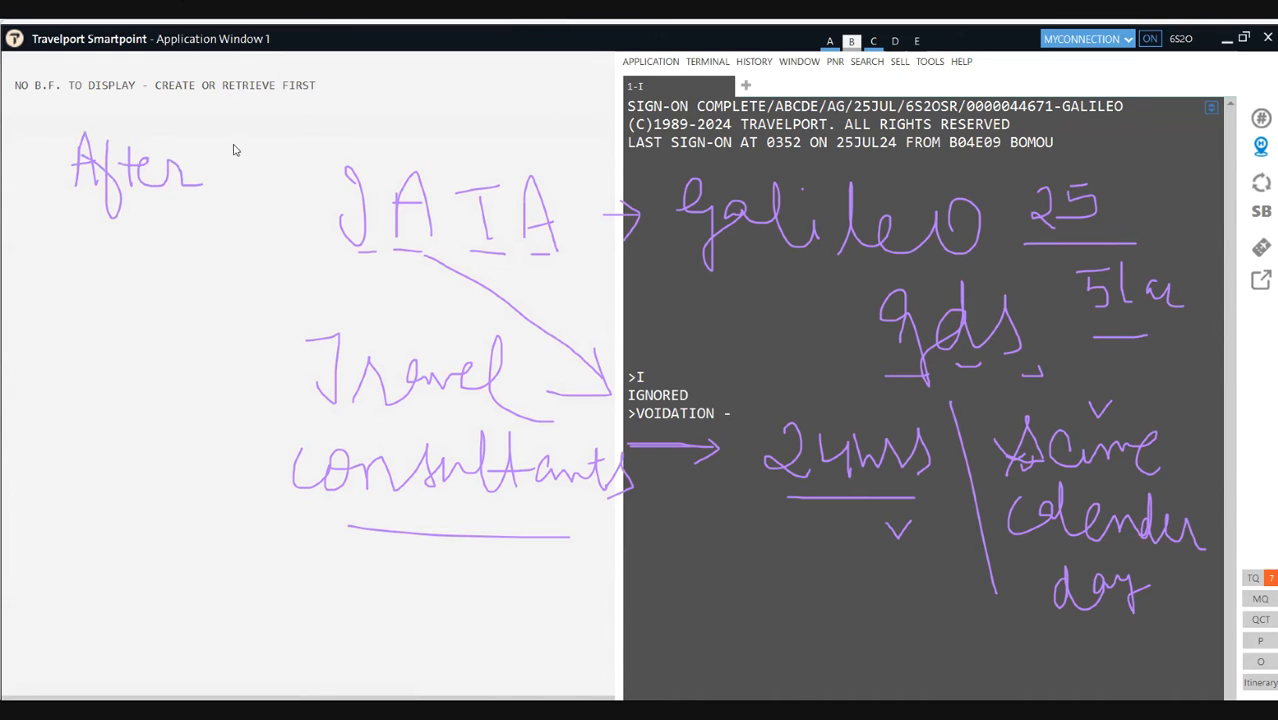
mouse_move(222, 131)
left_mouse_down()
mouse_move(236, 177)
mouse_move(274, 181)
mouse_move(400, 132)
mouse_move(455, 137)
left_mouse_up()
left_click_drag(240, 191, 336, 191)
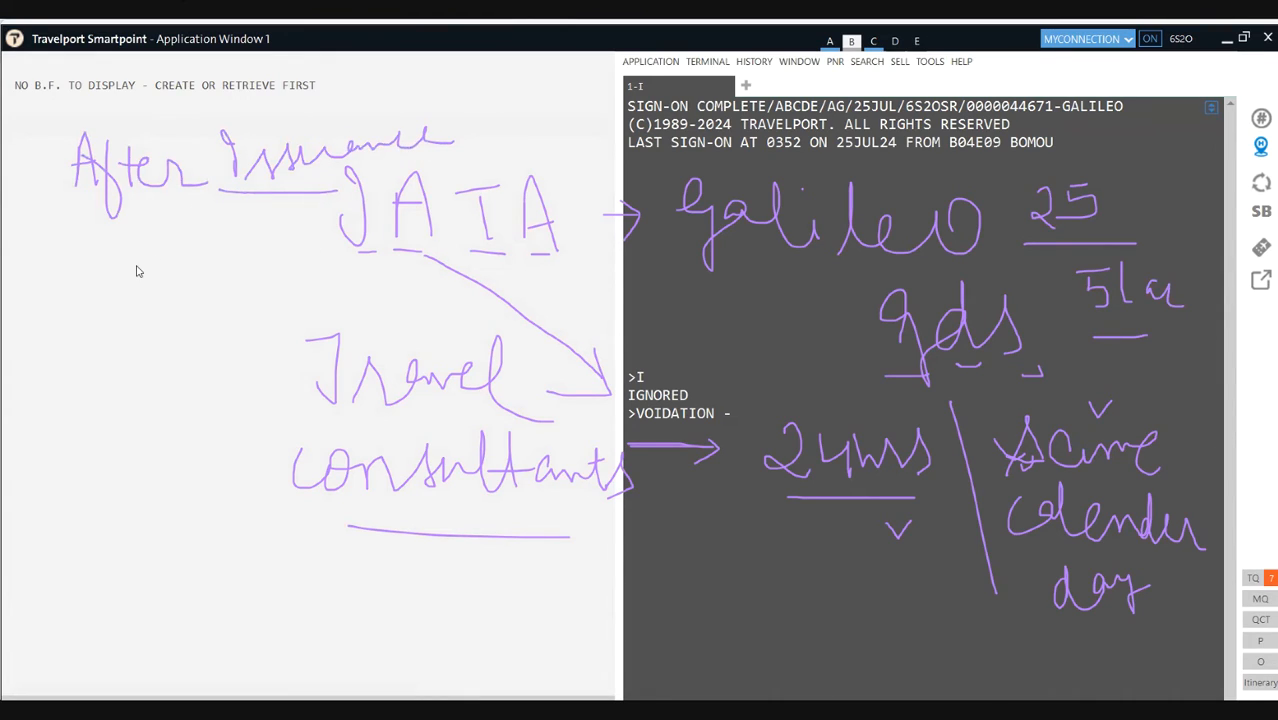
mouse_move(128, 310)
left_mouse_down()
mouse_move(128, 252)
mouse_move(166, 254)
left_mouse_up()
mouse_move(175, 260)
left_mouse_down()
mouse_move(175, 282)
mouse_move(220, 285)
left_mouse_up()
left_click_drag(68, 203, 246, 222)
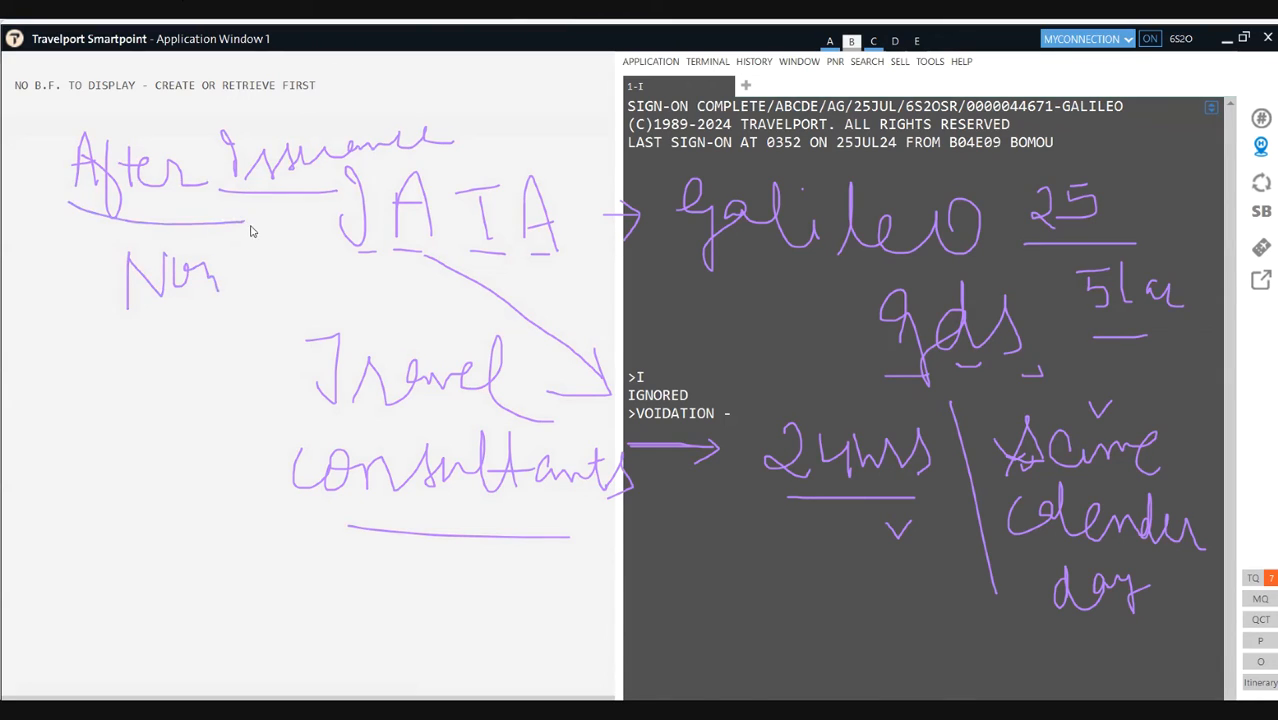
mouse_move(236, 290)
left_mouse_down()
mouse_move(240, 242)
mouse_move(266, 290)
mouse_move(284, 244)
mouse_move(286, 332)
left_mouse_up()
mouse_move(274, 274)
left_mouse_down()
mouse_move(359, 294)
mouse_move(374, 280)
mouse_move(408, 285)
mouse_move(448, 302)
left_mouse_up()
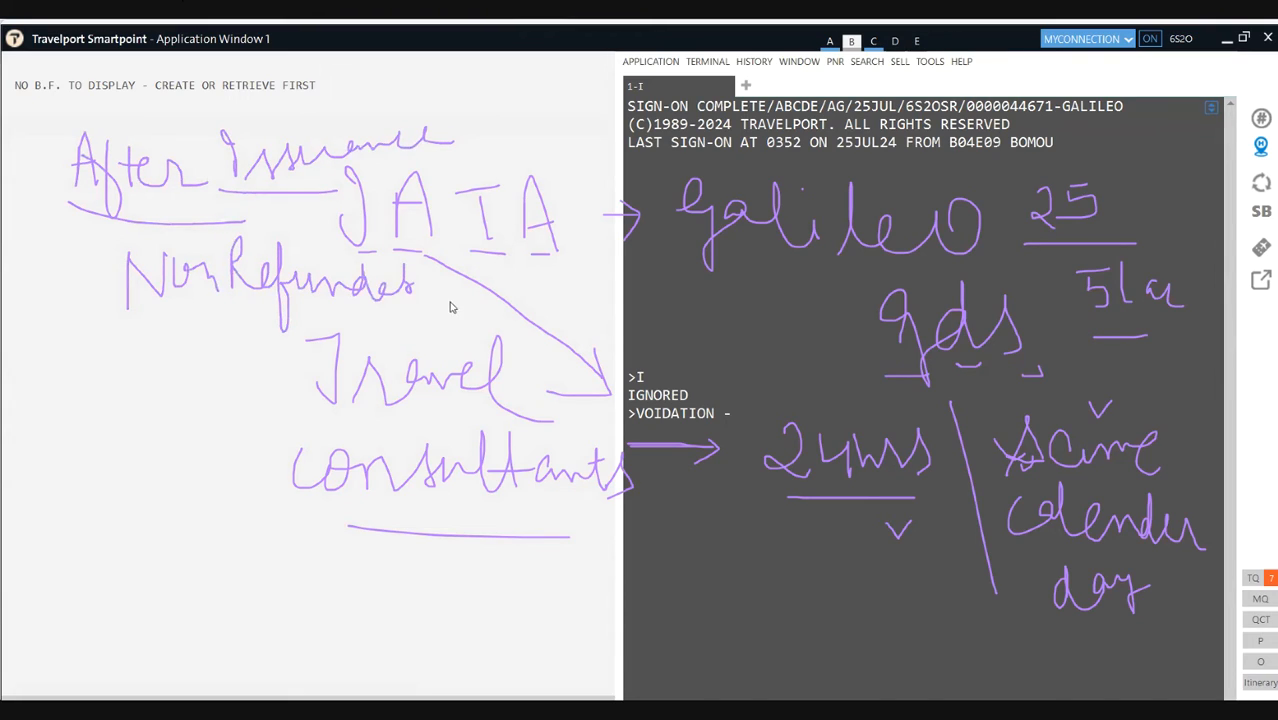
left_click_drag(136, 337, 335, 337)
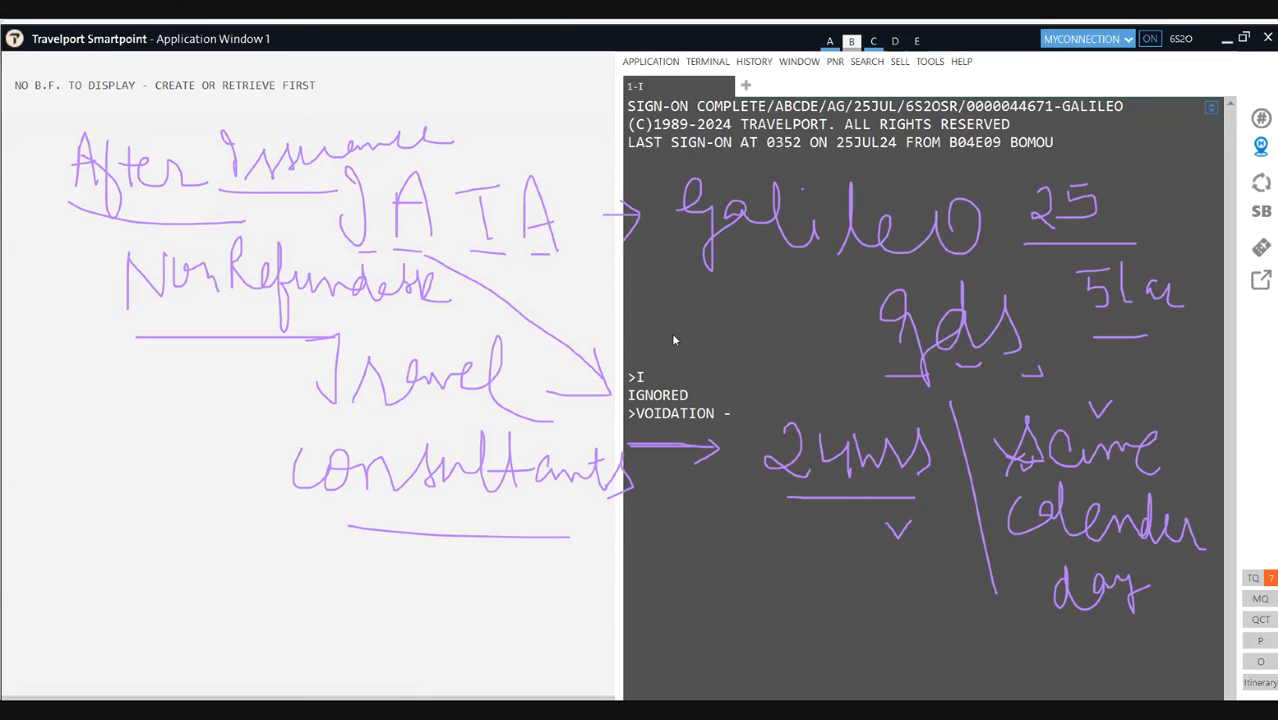
Step: Write 2359 beside gds and circle it
left_click_drag(672, 333, 681, 354)
mouse_move(740, 333)
left_mouse_down()
mouse_move(718, 362)
mouse_move(790, 326)
mouse_move(772, 360)
mouse_move(827, 340)
mouse_move(829, 354)
left_mouse_up()
mouse_move(755, 390)
left_mouse_down()
mouse_move(878, 366)
mouse_move(768, 310)
mouse_move(656, 370)
mouse_move(780, 395)
left_mouse_up()
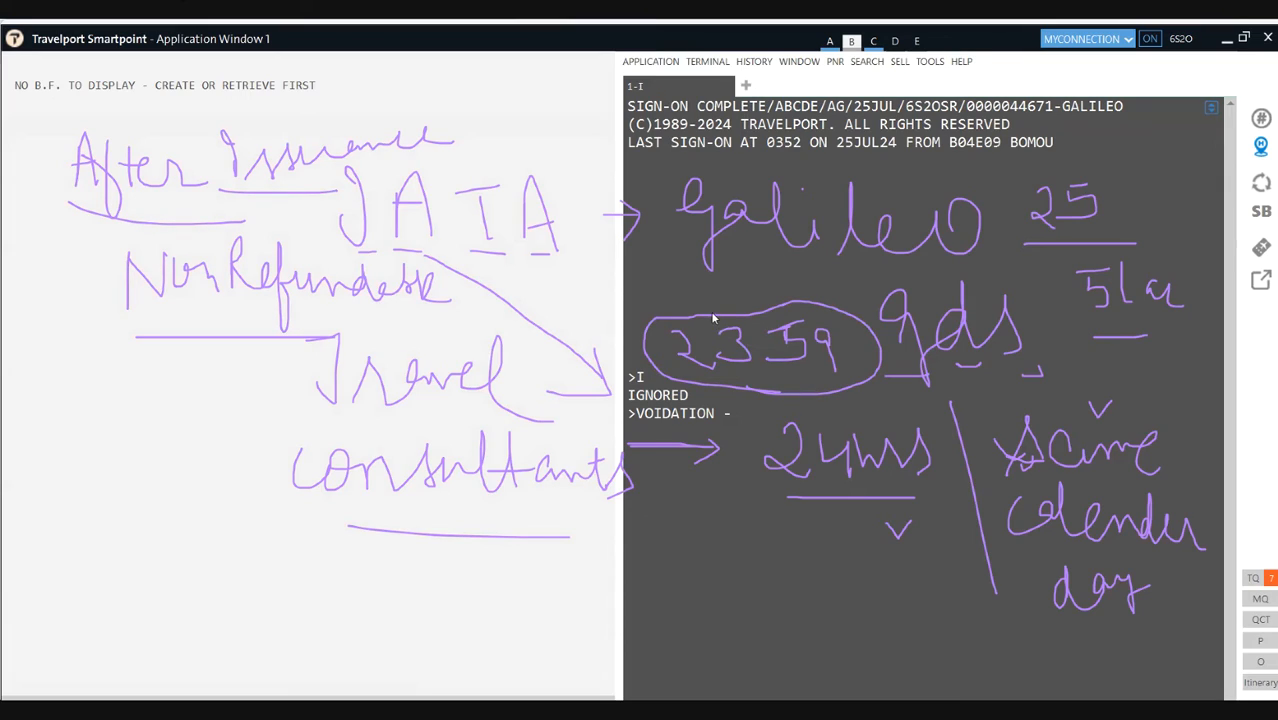
Step: Write '0000 26 July' above 2359, an underlined 'Late' at lower left, and circle 5la
mouse_move(696, 294)
left_mouse_down()
mouse_move(705, 304)
mouse_move(699, 294)
mouse_move(766, 284)
mouse_move(846, 304)
mouse_move(911, 284)
mouse_move(958, 300)
left_mouse_up()
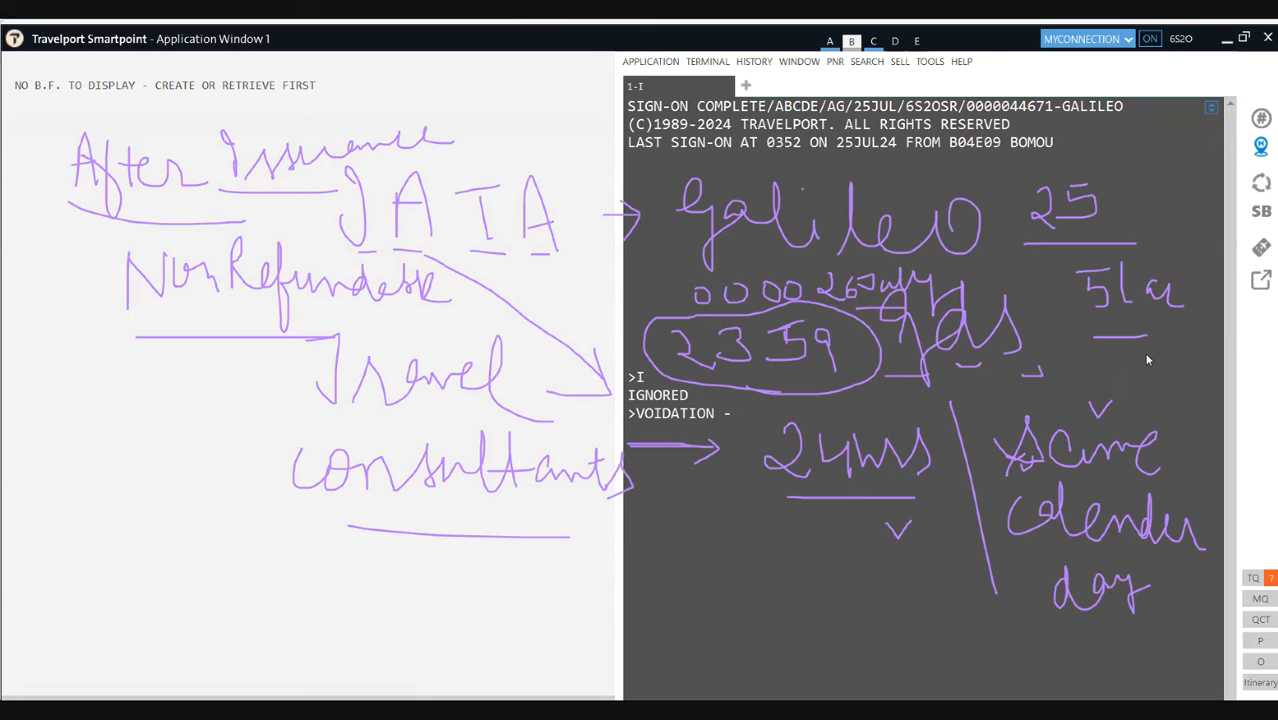
left_click_drag(1156, 346, 1175, 347)
mouse_move(150, 542)
left_mouse_down()
mouse_move(147, 603)
mouse_move(236, 562)
mouse_move(278, 572)
left_mouse_up()
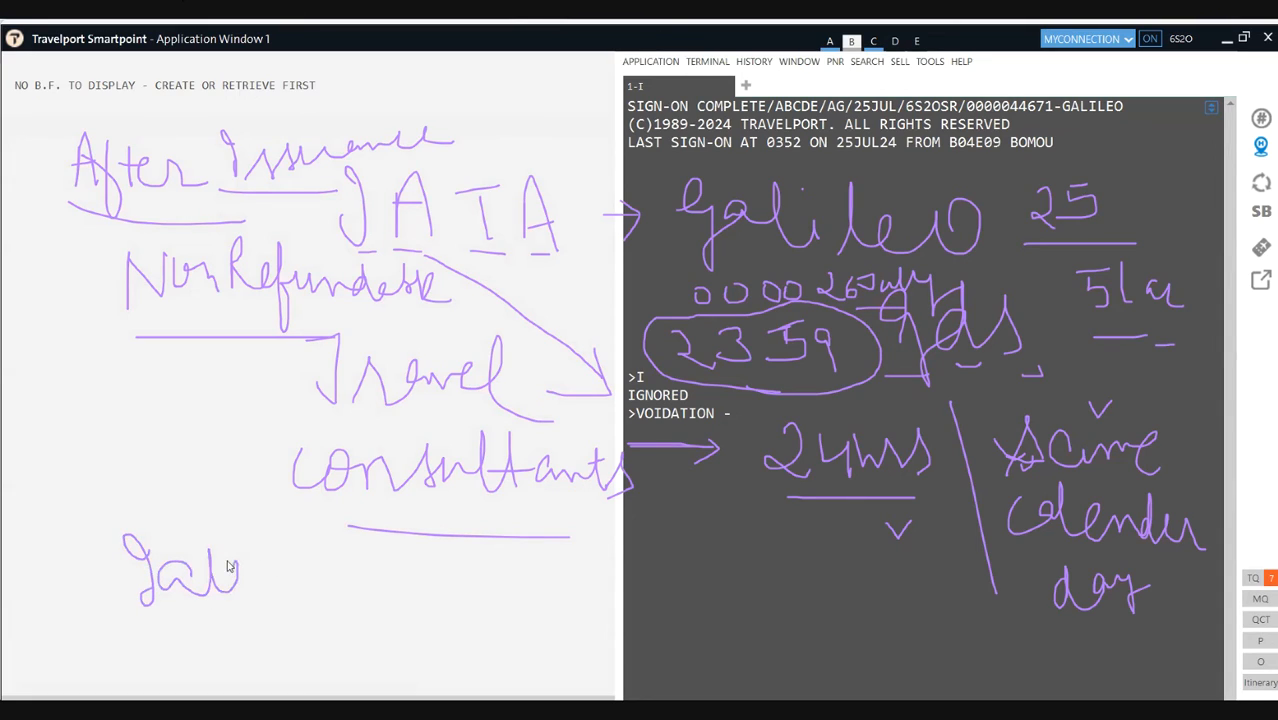
left_click_drag(205, 556, 236, 556)
left_click_drag(145, 626, 281, 636)
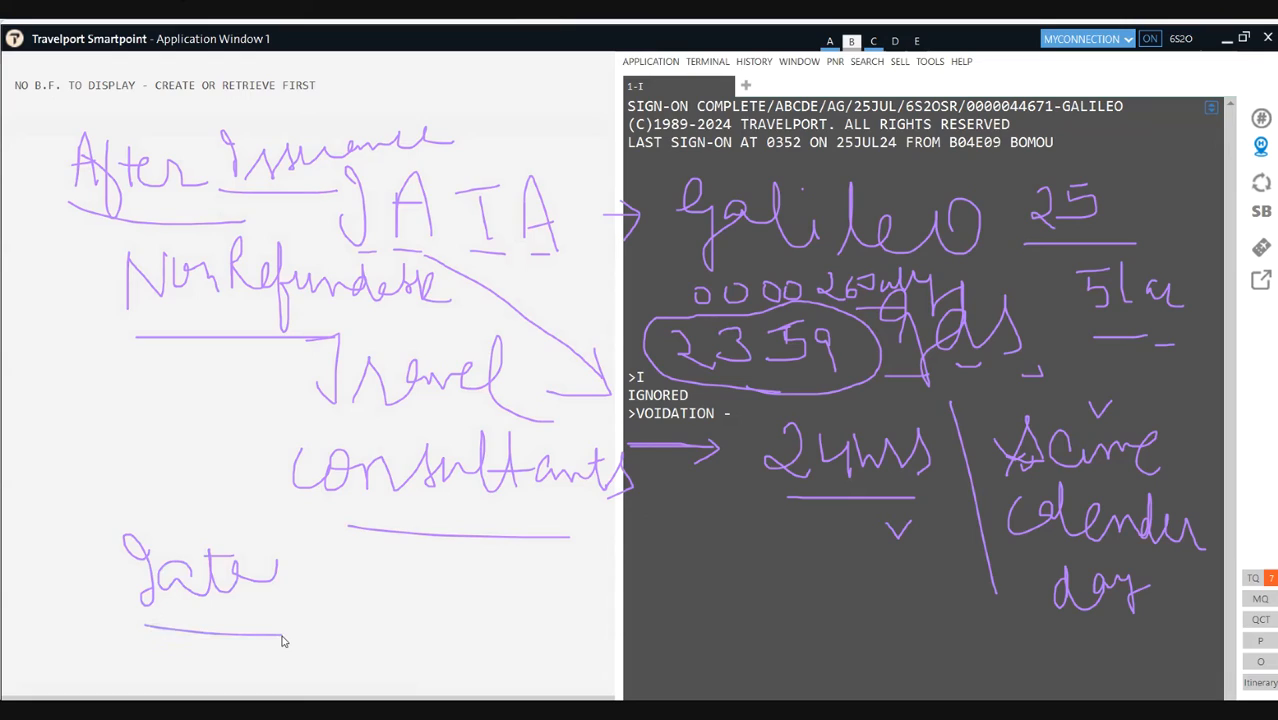
mouse_move(1090, 340)
left_mouse_down()
mouse_move(1145, 226)
mouse_move(1058, 278)
mouse_move(1100, 338)
left_mouse_up()
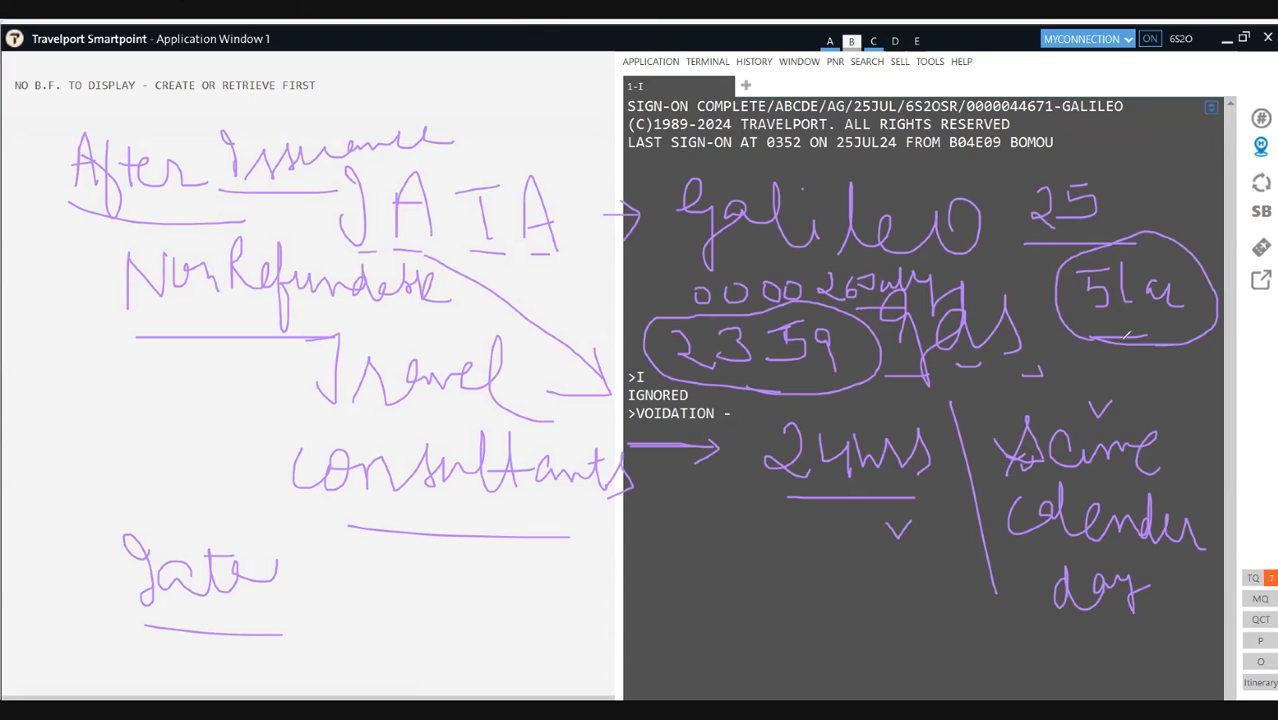
Step: Arrow 5la down to a circled '7days', and circle 'Late' with an arrow pointing right
mouse_move(1107, 318)
left_mouse_down()
mouse_move(1064, 358)
mouse_move(1109, 346)
mouse_move(1125, 398)
mouse_move(1159, 372)
mouse_move(1198, 370)
mouse_move(1190, 384)
mouse_move(1218, 406)
left_mouse_up()
mouse_move(1225, 351)
left_mouse_down()
mouse_move(1180, 425)
mouse_move(1060, 342)
mouse_move(1144, 421)
left_mouse_up()
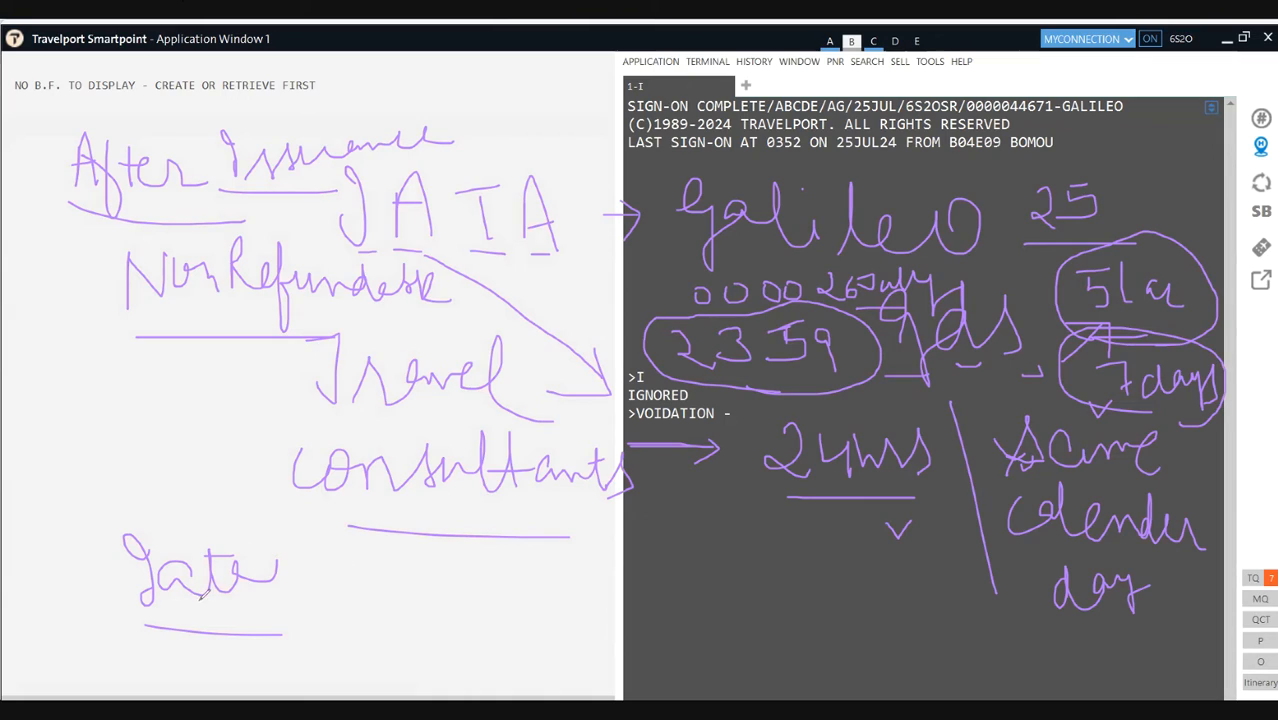
mouse_move(208, 620)
left_mouse_down()
mouse_move(295, 568)
mouse_move(236, 494)
mouse_move(110, 565)
mouse_move(186, 630)
left_mouse_up()
left_click_drag(320, 570, 348, 570)
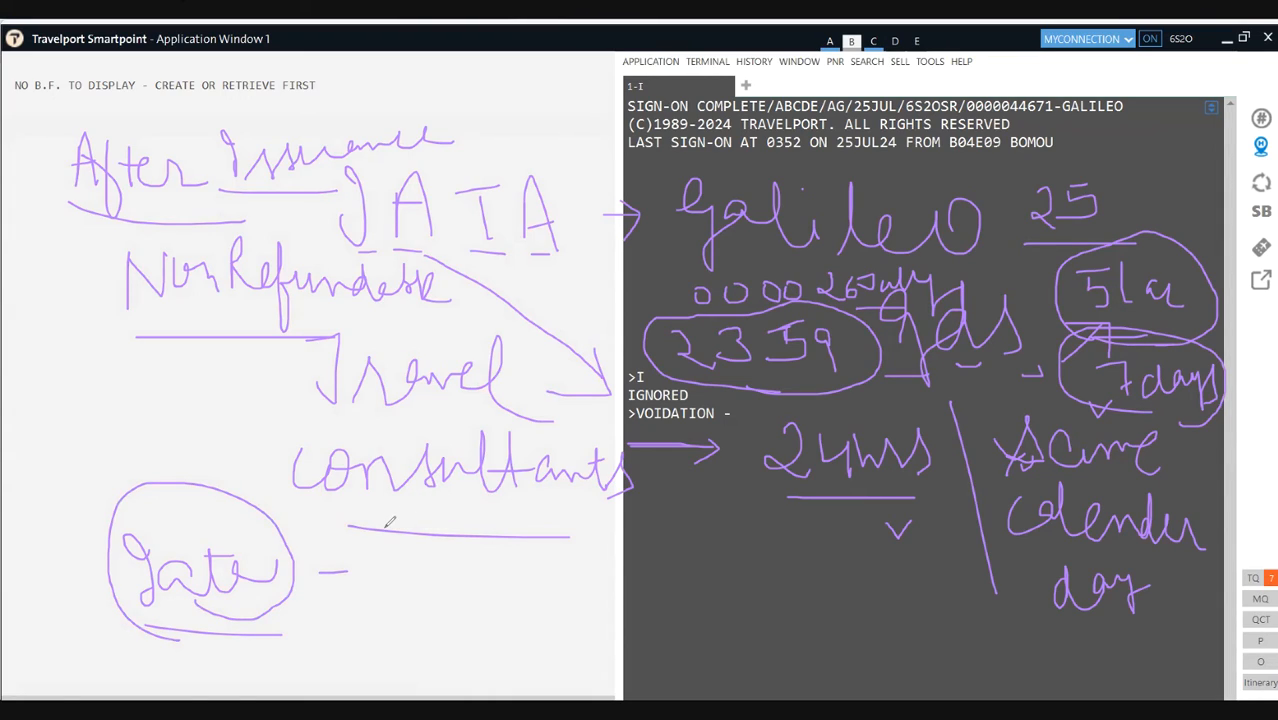
mouse_move(347, 558)
left_mouse_down()
mouse_move(360, 570)
mouse_move(347, 585)
left_mouse_up()
Step: Re-circle 5la, write 31 beside 25, and write an underlined 'Voidation' below consultants
mouse_move(1075, 308)
left_mouse_down()
mouse_move(1115, 335)
mouse_move(1188, 265)
mouse_move(1074, 290)
left_mouse_up()
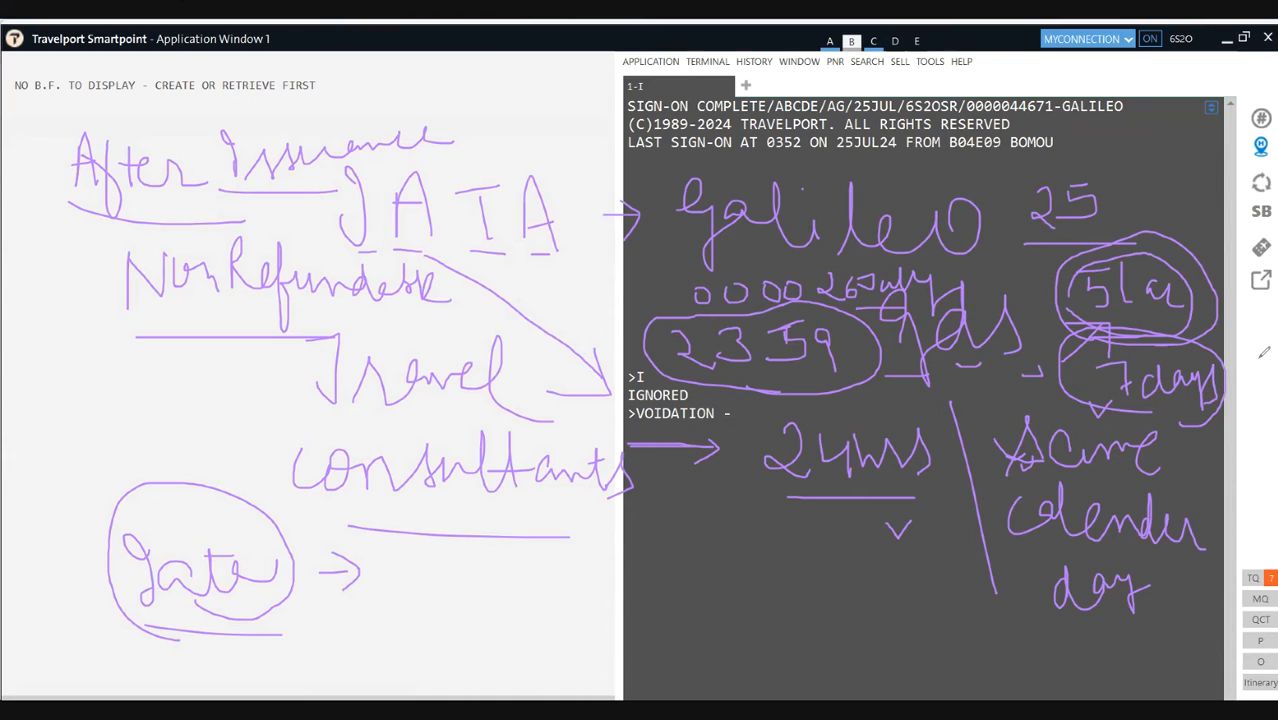
mouse_move(1124, 322)
left_mouse_down()
mouse_move(1195, 332)
mouse_move(1140, 228)
mouse_move(1050, 315)
left_mouse_up()
mouse_move(1120, 152)
left_mouse_down()
mouse_move(1140, 170)
mouse_move(1122, 197)
mouse_move(1222, 190)
left_mouse_up()
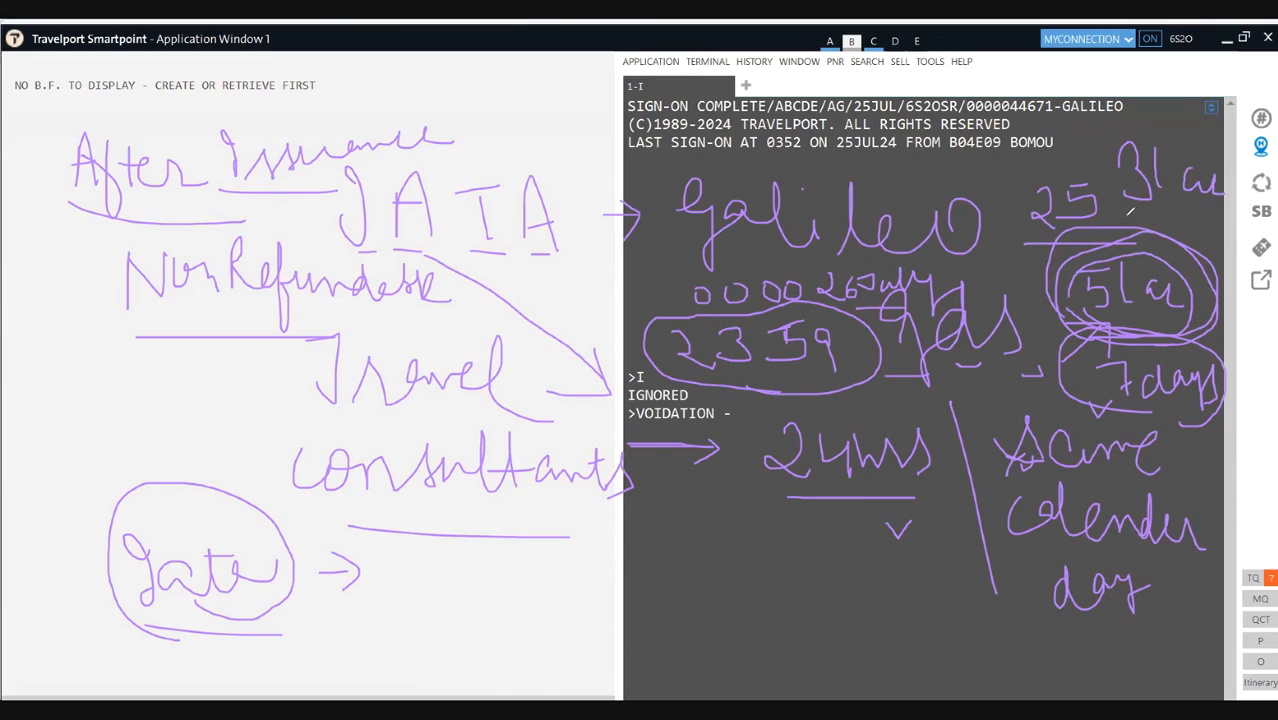
left_click_drag(1088, 124, 1104, 138)
mouse_move(1106, 132)
left_mouse_down()
mouse_move(1106, 168)
mouse_move(1141, 127)
left_mouse_up()
mouse_move(518, 562)
left_mouse_down()
mouse_move(570, 538)
mouse_move(568, 586)
mouse_move(576, 556)
mouse_move(589, 566)
mouse_move(636, 530)
mouse_move(660, 560)
mouse_move(700, 534)
mouse_move(718, 532)
mouse_move(726, 548)
mouse_move(736, 538)
mouse_move(742, 552)
mouse_move(778, 530)
left_mouse_up()
mouse_move(568, 592)
left_mouse_down()
mouse_move(660, 594)
mouse_move(796, 548)
mouse_move(646, 505)
mouse_move(590, 596)
left_mouse_up()
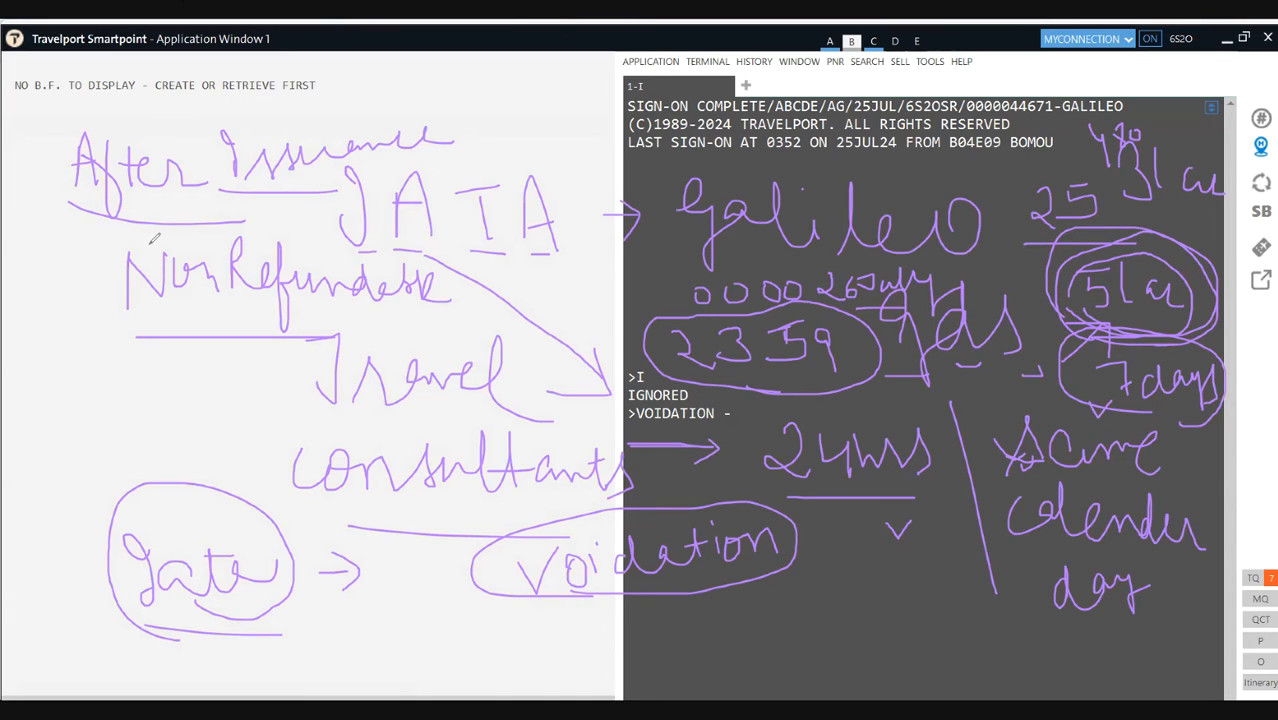
Step: Clear all pen notes and write '1. client 50K' underlined, with an arrow right
key("e")
left_click_drag(160, 181, 160, 218)
left_click_drag(138, 219, 185, 220)
left_click(179, 203)
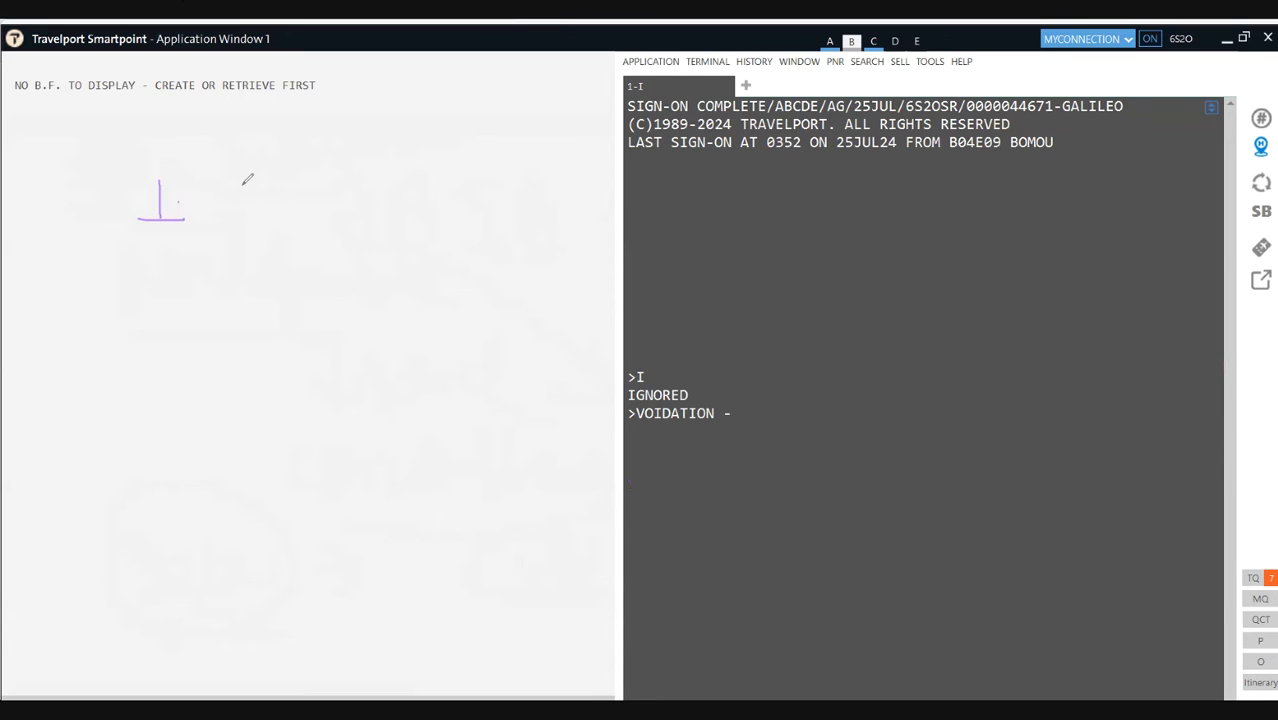
mouse_move(246, 177)
left_mouse_down()
mouse_move(231, 211)
mouse_move(273, 195)
mouse_move(272, 212)
mouse_move(309, 191)
left_mouse_up()
left_click(272, 178)
left_click_drag(380, 187, 386, 186)
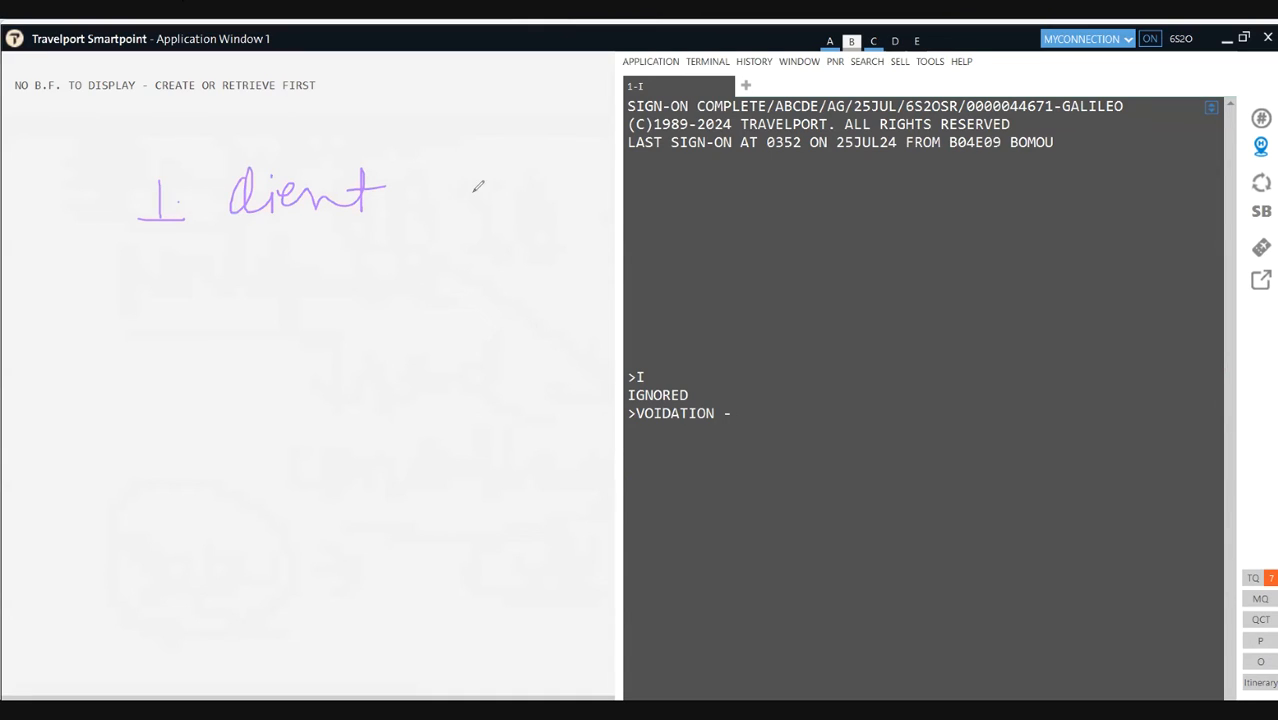
mouse_move(488, 165)
left_mouse_down()
mouse_move(464, 187)
mouse_move(488, 200)
mouse_move(466, 228)
left_mouse_up()
mouse_move(520, 180)
left_mouse_down()
mouse_move(514, 212)
mouse_move(528, 172)
mouse_move(568, 207)
mouse_move(572, 190)
mouse_move(606, 212)
left_mouse_up()
left_click_drag(420, 255, 621, 255)
mouse_move(628, 207)
left_mouse_down()
mouse_move(658, 207)
mouse_move(636, 229)
left_mouse_up()
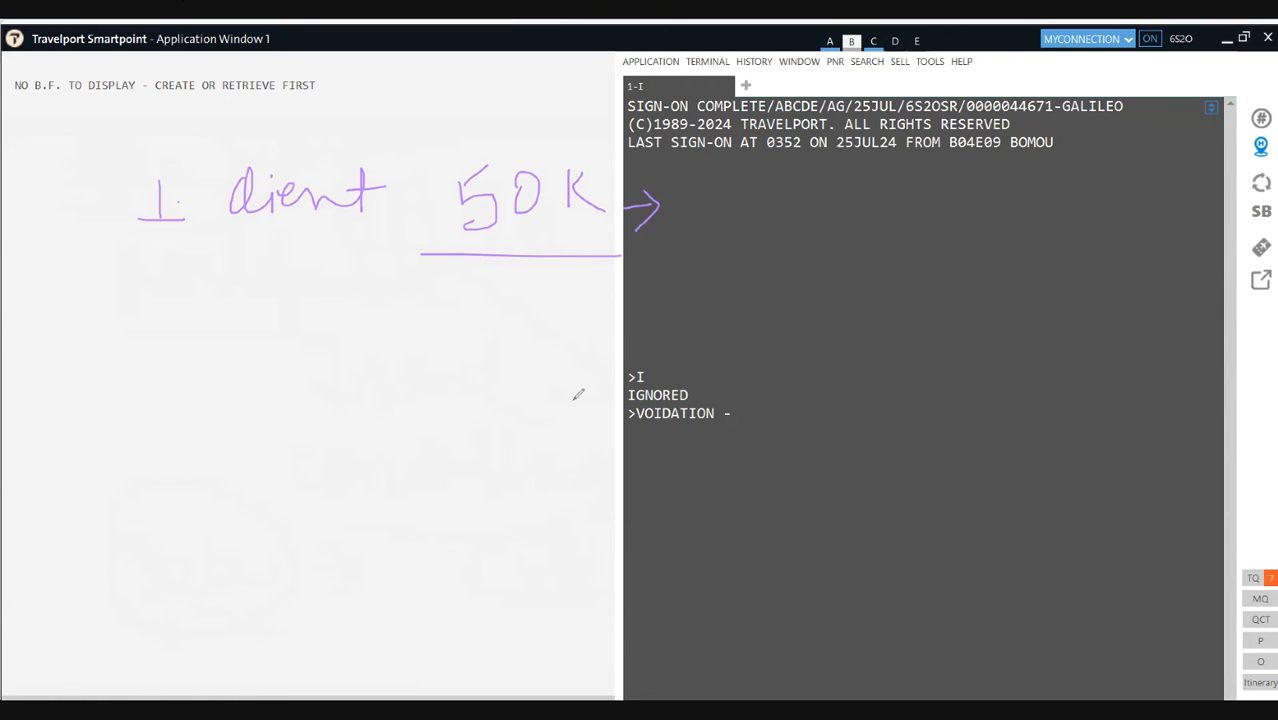
Step: Write a circled 20K after the arrow and 'Token' above 50K
mouse_move(684, 212)
left_mouse_down()
mouse_move(738, 268)
mouse_move(760, 228)
mouse_move(817, 252)
left_mouse_up()
mouse_move(673, 303)
left_mouse_down()
mouse_move(860, 233)
mouse_move(700, 235)
left_mouse_up()
mouse_move(427, 120)
left_mouse_down()
mouse_move(485, 97)
mouse_move(470, 134)
mouse_move(496, 130)
mouse_move(480, 114)
mouse_move(514, 140)
left_mouse_up()
mouse_move(516, 110)
left_mouse_down()
mouse_move(522, 124)
mouse_move(614, 136)
left_mouse_up()
left_click_drag(497, 152, 637, 176)
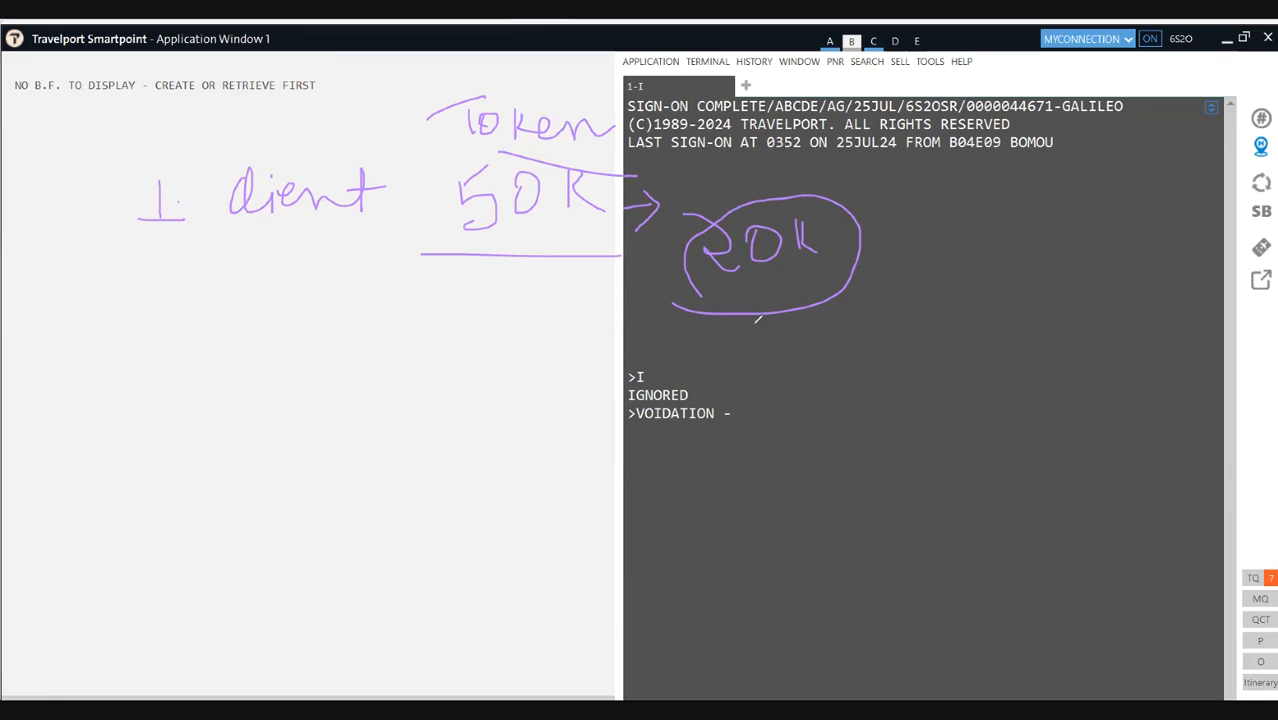
Step: Add an underlined 'xtn' note under 20K and a circled '1.5lac' beside it
mouse_move(752, 320)
left_mouse_down()
mouse_move(762, 348)
mouse_move(776, 324)
mouse_move(792, 336)
left_mouse_up()
mouse_move(778, 338)
left_mouse_down()
mouse_move(796, 324)
mouse_move(796, 346)
mouse_move(836, 340)
left_mouse_up()
left_click(851, 333)
left_click_drag(752, 366, 869, 358)
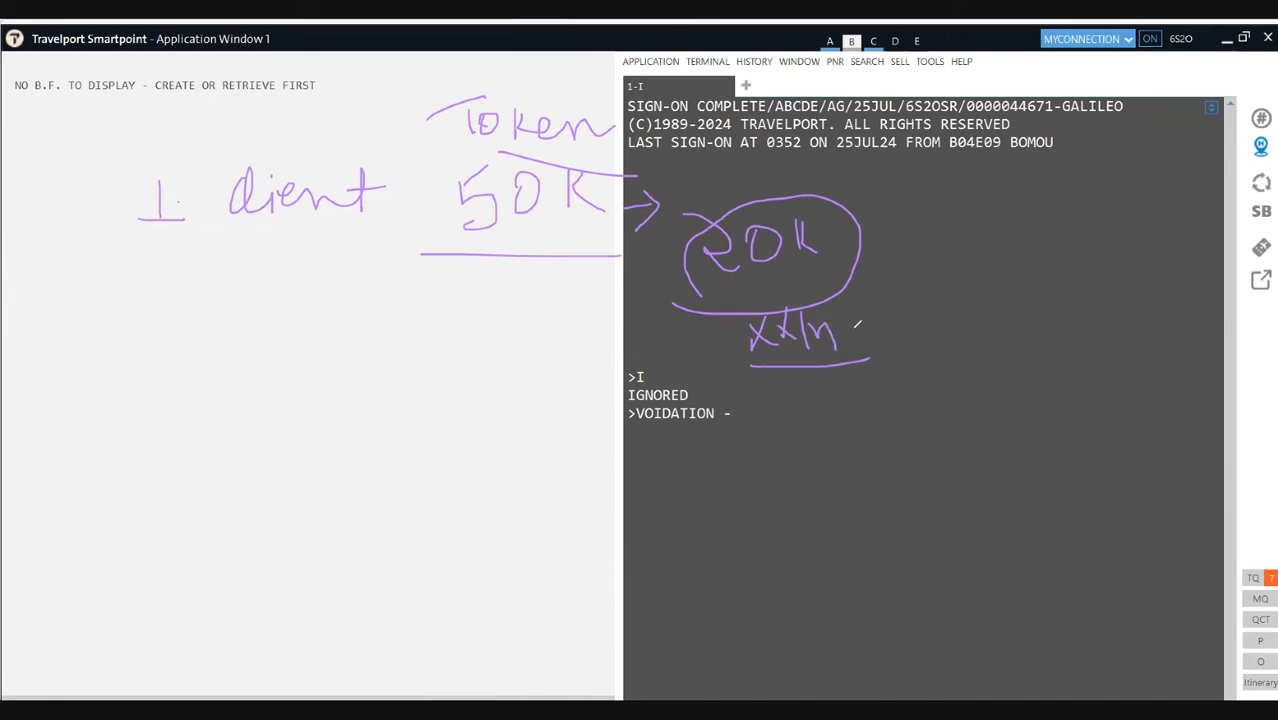
left_click_drag(895, 200, 939, 430)
left_click(974, 222)
mouse_move(959, 202)
left_mouse_down()
mouse_move(963, 240)
mouse_move(1003, 200)
left_mouse_up()
mouse_move(995, 202)
left_mouse_down()
mouse_move(1008, 246)
mouse_move(978, 253)
mouse_move(1076, 248)
left_mouse_up()
mouse_move(906, 300)
left_mouse_down()
mouse_move(1080, 288)
mouse_move(962, 190)
mouse_move(958, 272)
left_mouse_up()
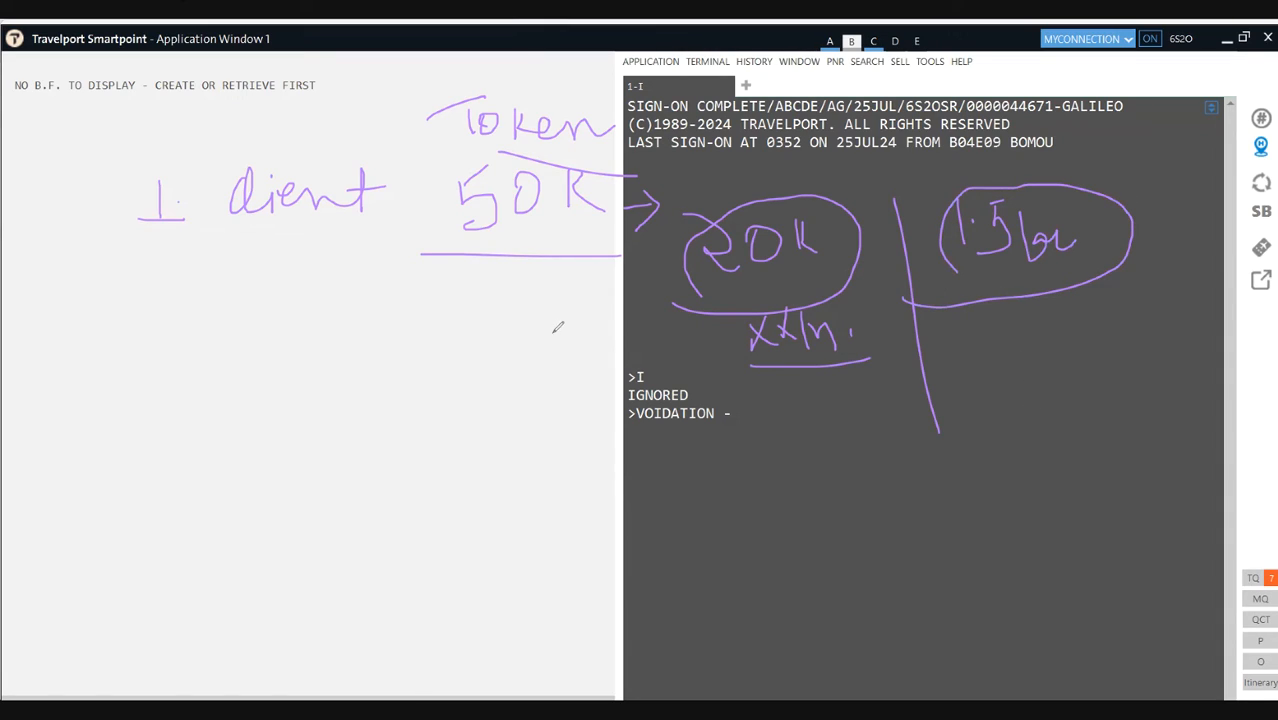
Step: Underline 'client' and the VOIDATION line, and re-circle 20K
left_click_drag(238, 232, 340, 231)
mouse_move(738, 304)
left_mouse_down()
mouse_move(830, 256)
mouse_move(676, 178)
mouse_move(725, 296)
left_mouse_up()
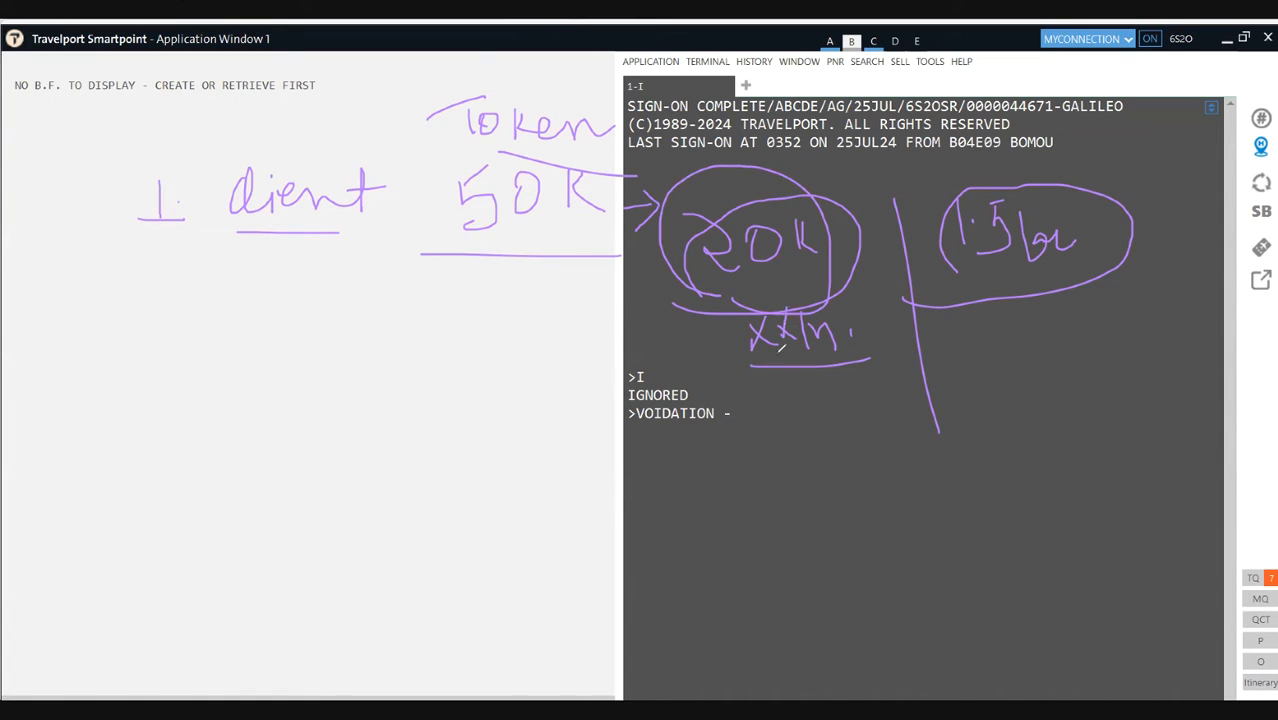
left_click_drag(628, 449, 712, 448)
mouse_move(717, 293)
left_mouse_down()
mouse_move(833, 250)
mouse_move(766, 190)
mouse_move(677, 258)
left_mouse_up()
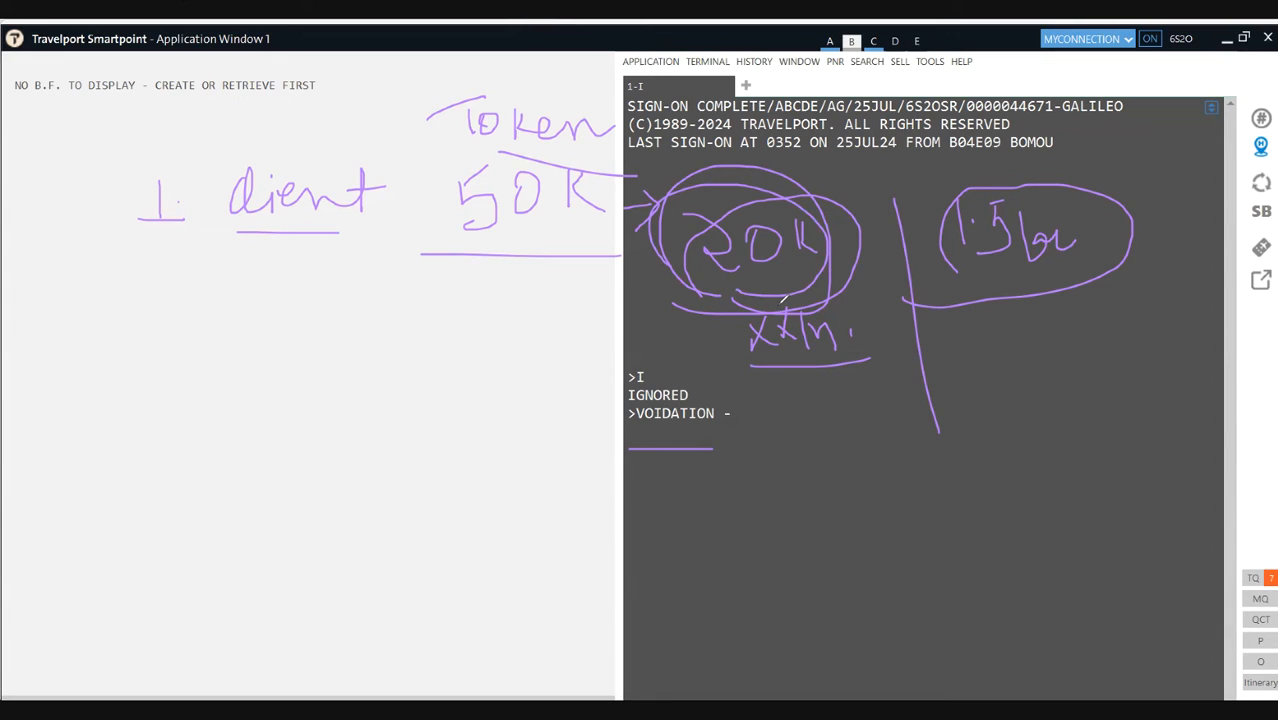
mouse_move(730, 282)
left_mouse_down()
mouse_move(800, 292)
mouse_move(832, 218)
mouse_move(700, 196)
mouse_move(697, 293)
left_mouse_up()
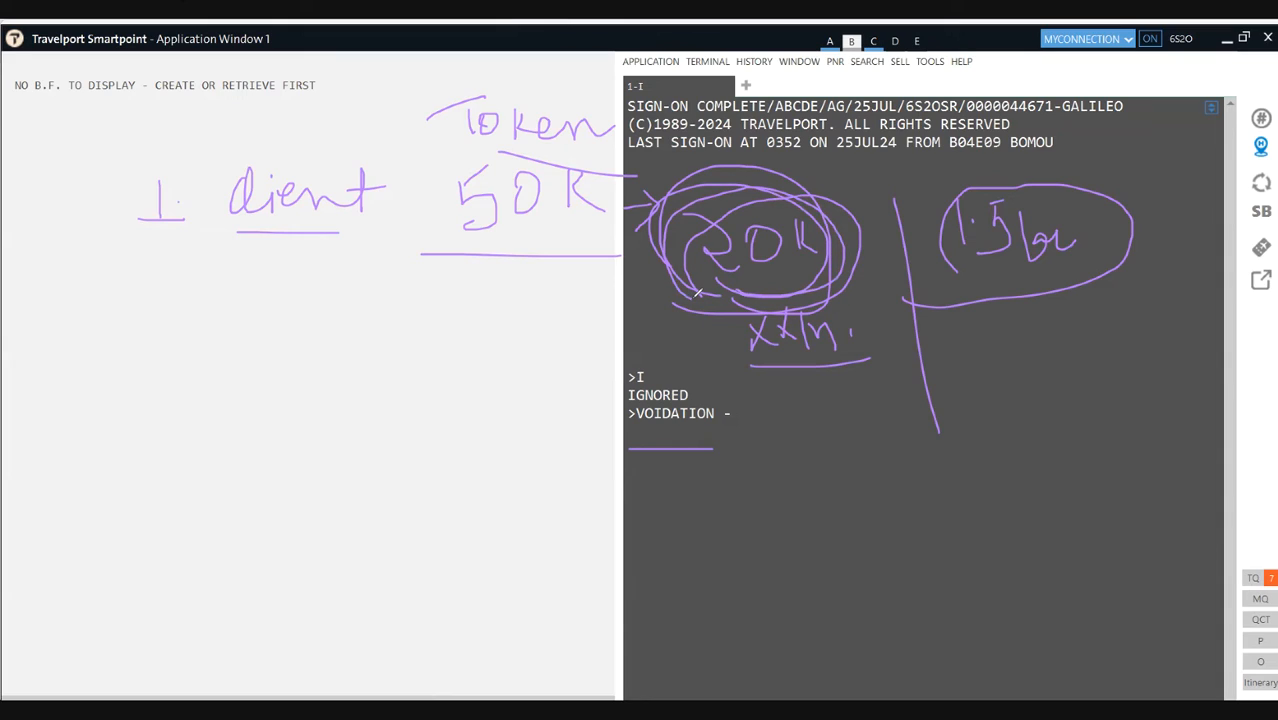
Step: Write a circled 19 below 50K, label point '2.', and loop another circle around 20K
mouse_move(509, 325)
left_mouse_down()
mouse_move(510, 365)
mouse_move(556, 338)
mouse_move(548, 372)
mouse_move(564, 362)
left_mouse_up()
left_click_drag(456, 319, 534, 407)
left_click_drag(549, 328, 531, 318)
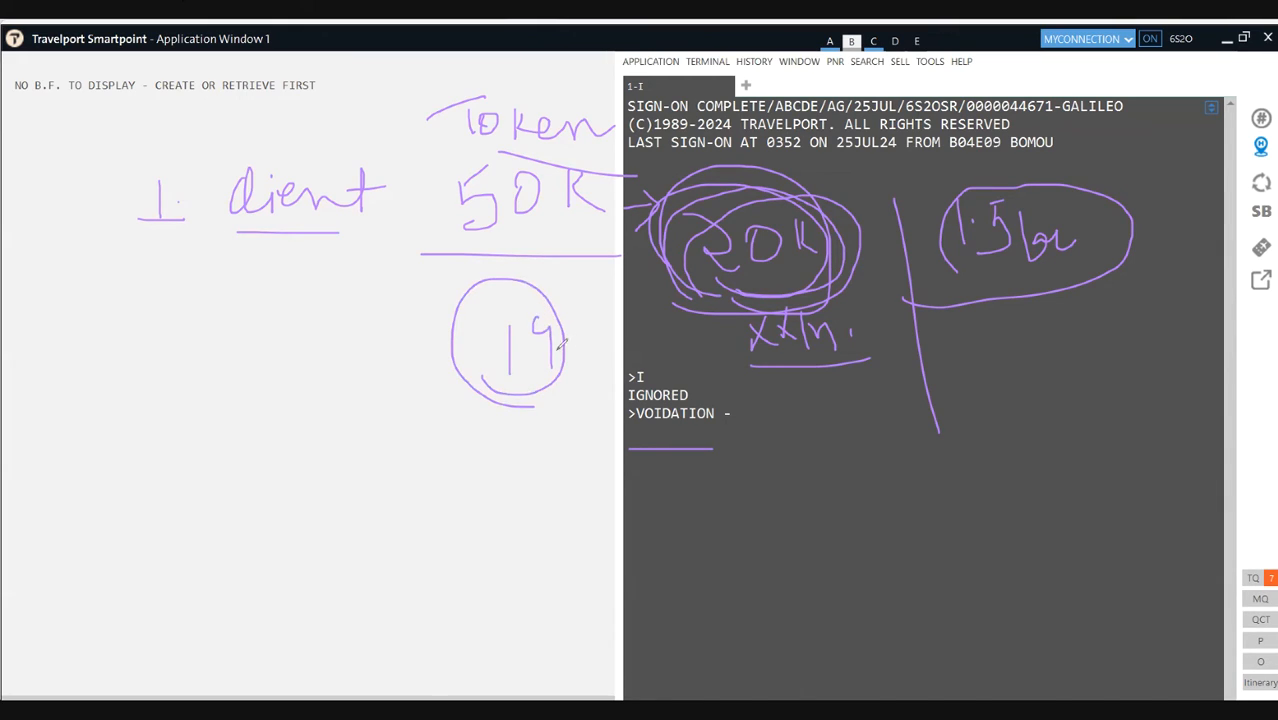
left_click_drag(126, 406, 155, 446)
left_click(166, 431)
mouse_move(806, 290)
left_mouse_down()
mouse_move(845, 275)
mouse_move(782, 168)
mouse_move(738, 309)
left_mouse_up()
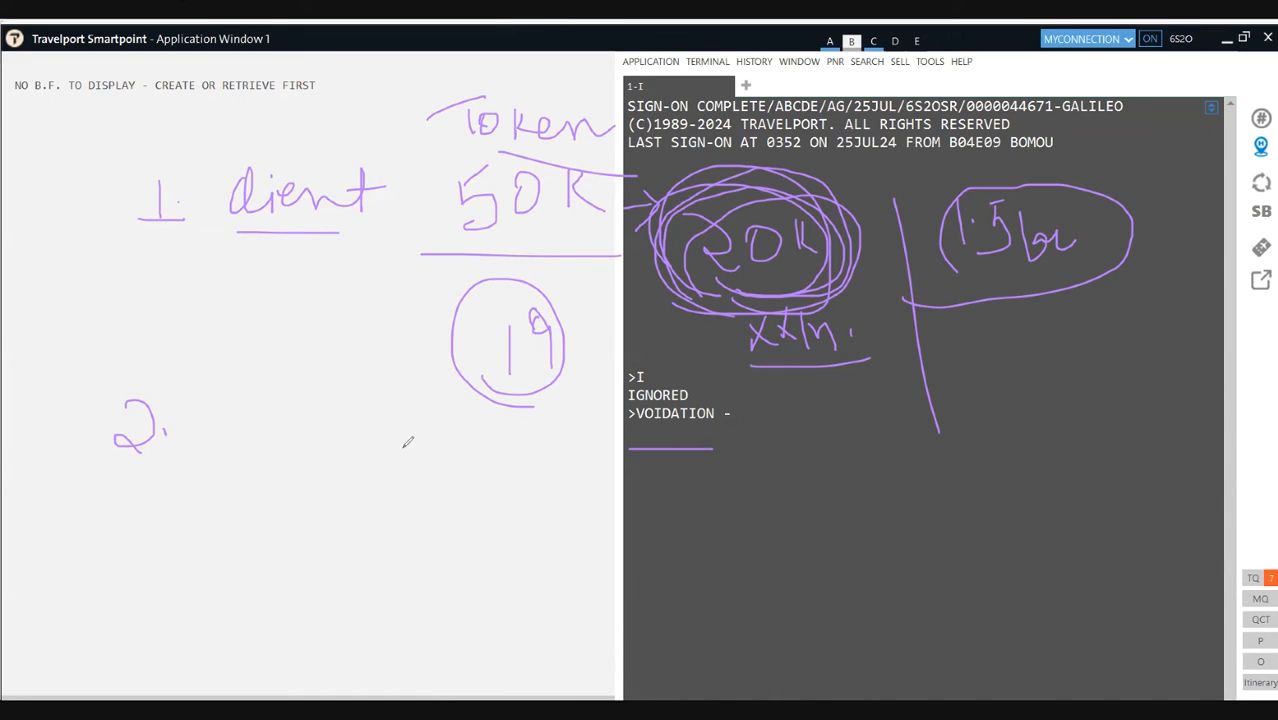
Step: Underline '2.', add a divider, and write 24Aug above a circled 24 Sep
left_click_drag(124, 466, 223, 469)
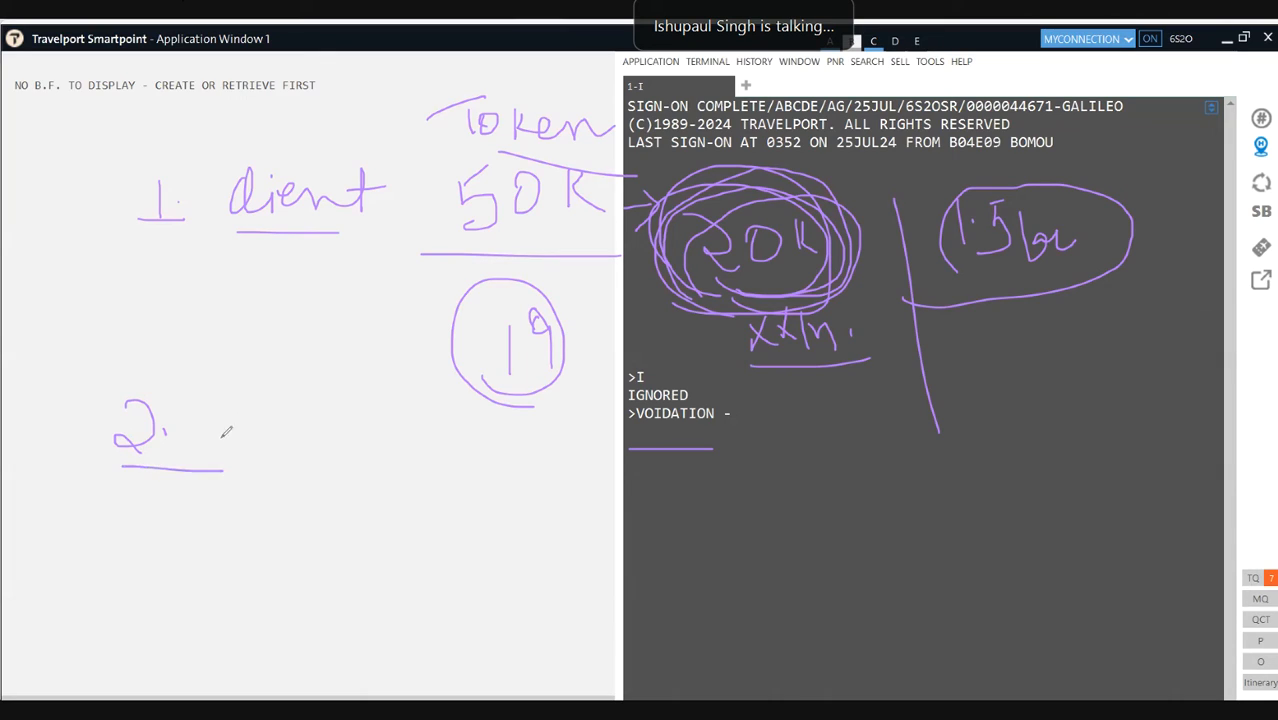
left_click_drag(191, 388, 196, 500)
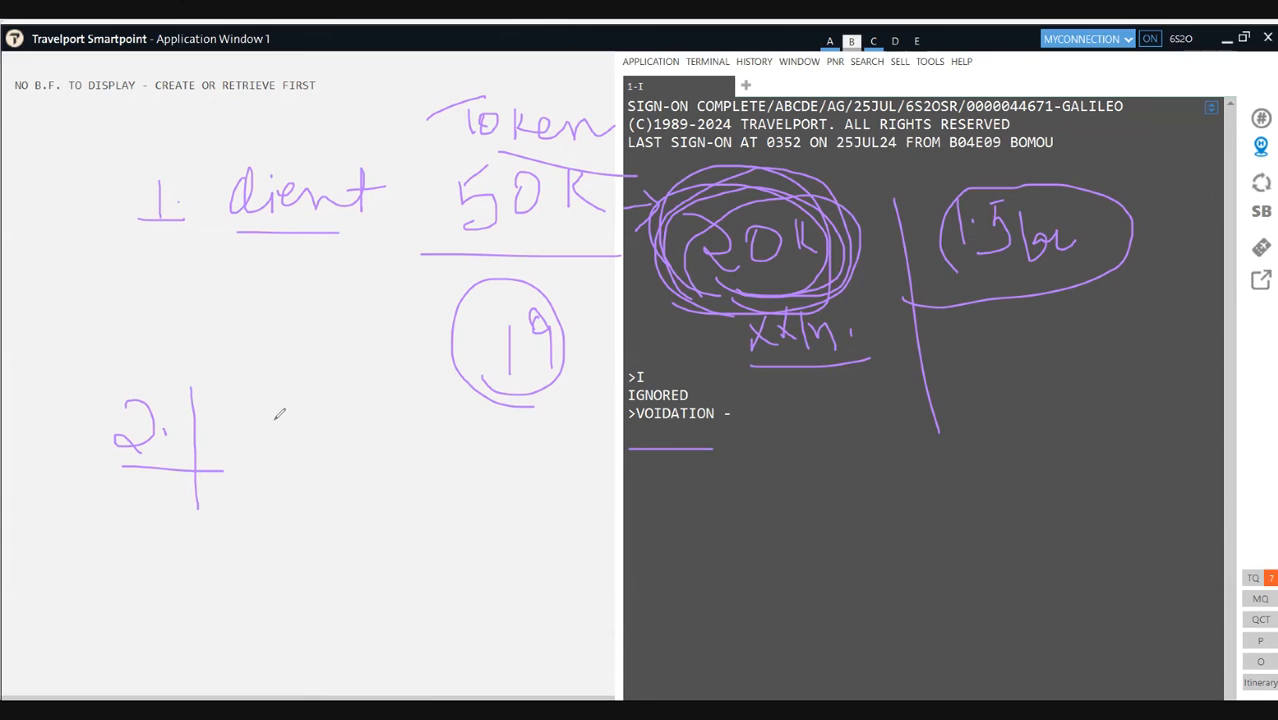
mouse_move(278, 413)
left_mouse_down()
mouse_move(306, 458)
mouse_move(335, 443)
mouse_move(371, 457)
mouse_move(386, 435)
mouse_move(412, 433)
mouse_move(446, 445)
mouse_move(470, 476)
left_mouse_up()
mouse_move(310, 510)
left_mouse_down()
mouse_move(334, 532)
mouse_move(362, 520)
mouse_move(368, 536)
left_mouse_up()
mouse_move(402, 488)
left_mouse_down()
mouse_move(392, 526)
mouse_move(432, 508)
left_mouse_up()
left_click_drag(440, 502, 452, 550)
mouse_move(316, 575)
left_mouse_down()
mouse_move(320, 478)
mouse_move(360, 572)
left_mouse_up()
Step: Arrow 24 Sep to an underlined 'Non changeable', draw a right divider, and begin '3.' under 1.5lac
mouse_move(467, 524)
left_mouse_down()
mouse_move(510, 528)
mouse_move(506, 548)
left_mouse_up()
mouse_move(540, 504)
left_mouse_down()
mouse_move(542, 536)
mouse_move(569, 496)
mouse_move(630, 528)
mouse_move(656, 510)
mouse_move(760, 495)
mouse_move(788, 520)
mouse_move(830, 488)
mouse_move(922, 508)
left_mouse_up()
left_click_drag(636, 576, 946, 528)
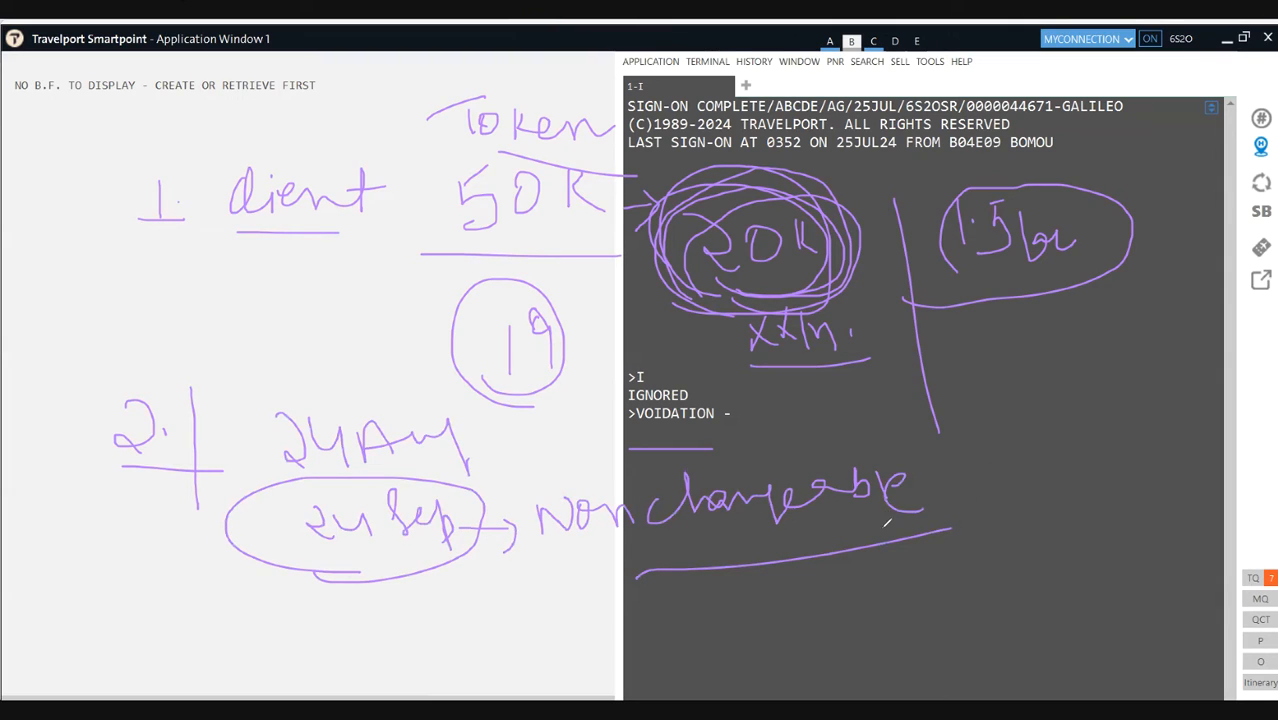
left_click_drag(973, 400, 1025, 572)
mouse_move(1003, 325)
left_mouse_down()
mouse_move(1018, 313)
mouse_move(1016, 376)
mouse_move(1098, 367)
left_mouse_up()
left_click(1053, 346)
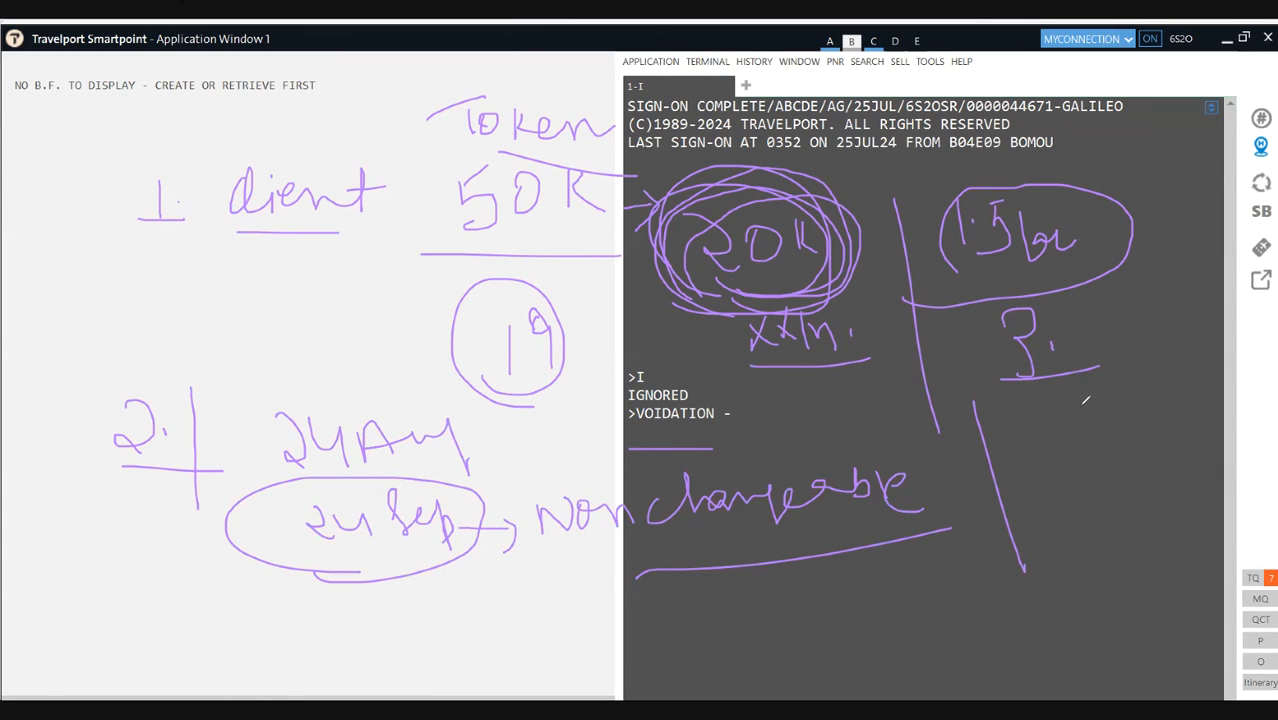
Step: Write a circled 20K beside '3.', a circled 12K below it, and 22K underneath
mouse_move(1110, 302)
left_mouse_down()
mouse_move(1138, 340)
mouse_move(1158, 330)
mouse_move(1146, 304)
mouse_move(1181, 330)
mouse_move(1214, 326)
left_mouse_up()
left_click_drag(1138, 381, 1230, 370)
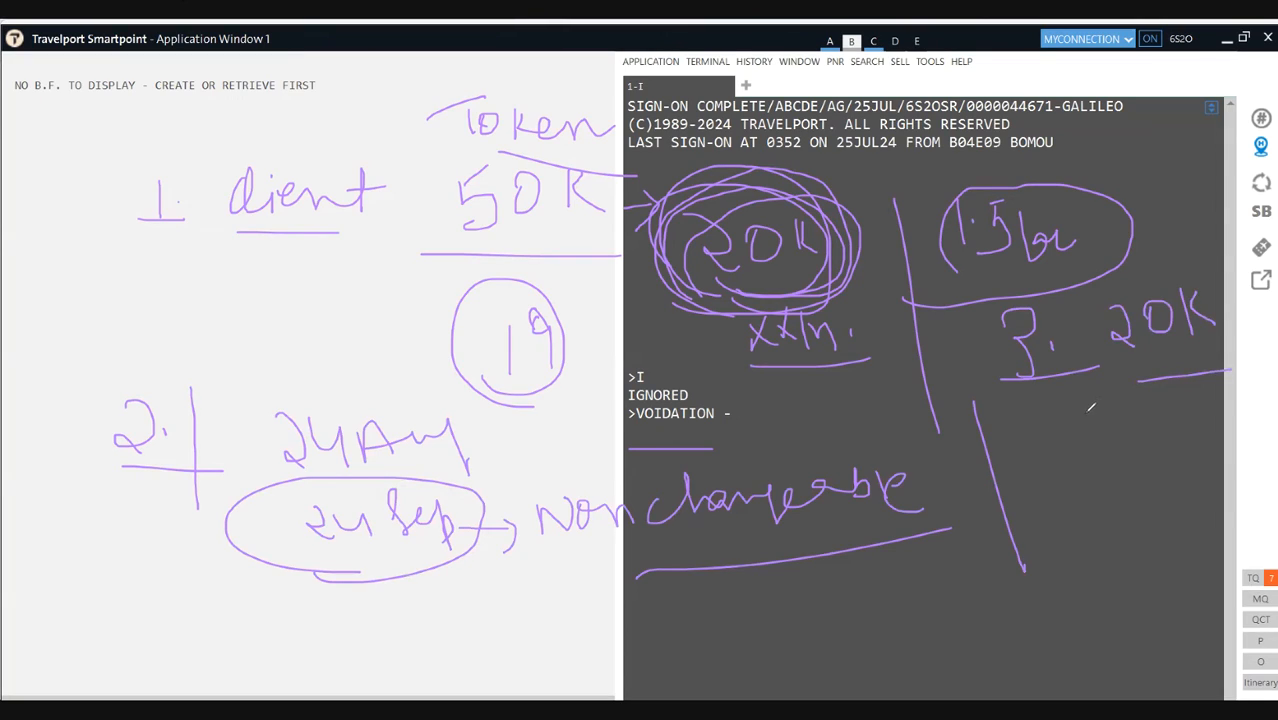
mouse_move(1092, 402)
left_mouse_down()
mouse_move(1090, 442)
mouse_move(1114, 404)
mouse_move(1108, 432)
mouse_move(1134, 438)
left_mouse_up()
mouse_move(1138, 408)
left_mouse_down()
mouse_move(1134, 440)
mouse_move(1164, 448)
left_mouse_up()
mouse_move(1110, 452)
left_mouse_down()
mouse_move(1142, 484)
mouse_move(1108, 447)
left_mouse_up()
left_click_drag(1118, 390, 1094, 492)
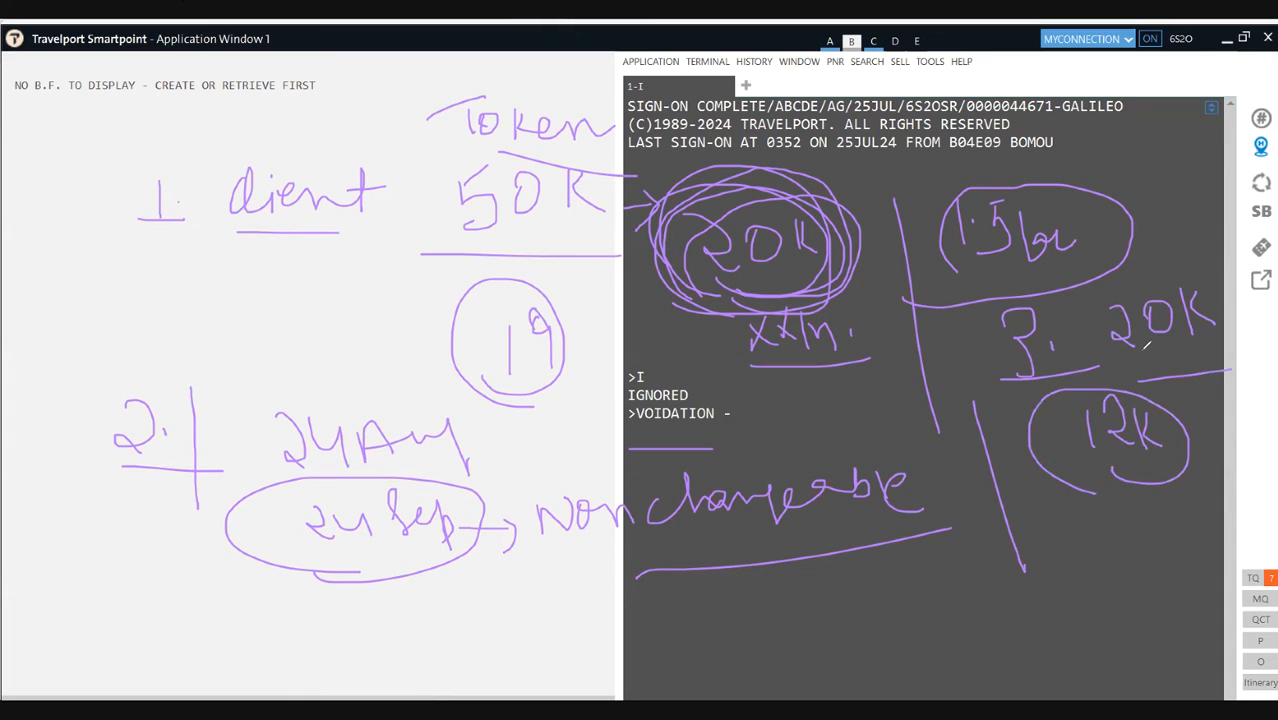
mouse_move(1176, 353)
left_mouse_down()
mouse_move(1182, 336)
mouse_move(1104, 282)
mouse_move(1140, 370)
left_mouse_up()
mouse_move(1070, 522)
left_mouse_down()
mouse_move(1072, 548)
mouse_move(1152, 548)
mouse_move(1050, 490)
mouse_move(1118, 585)
left_mouse_up()
left_click_drag(1099, 468, 1132, 462)
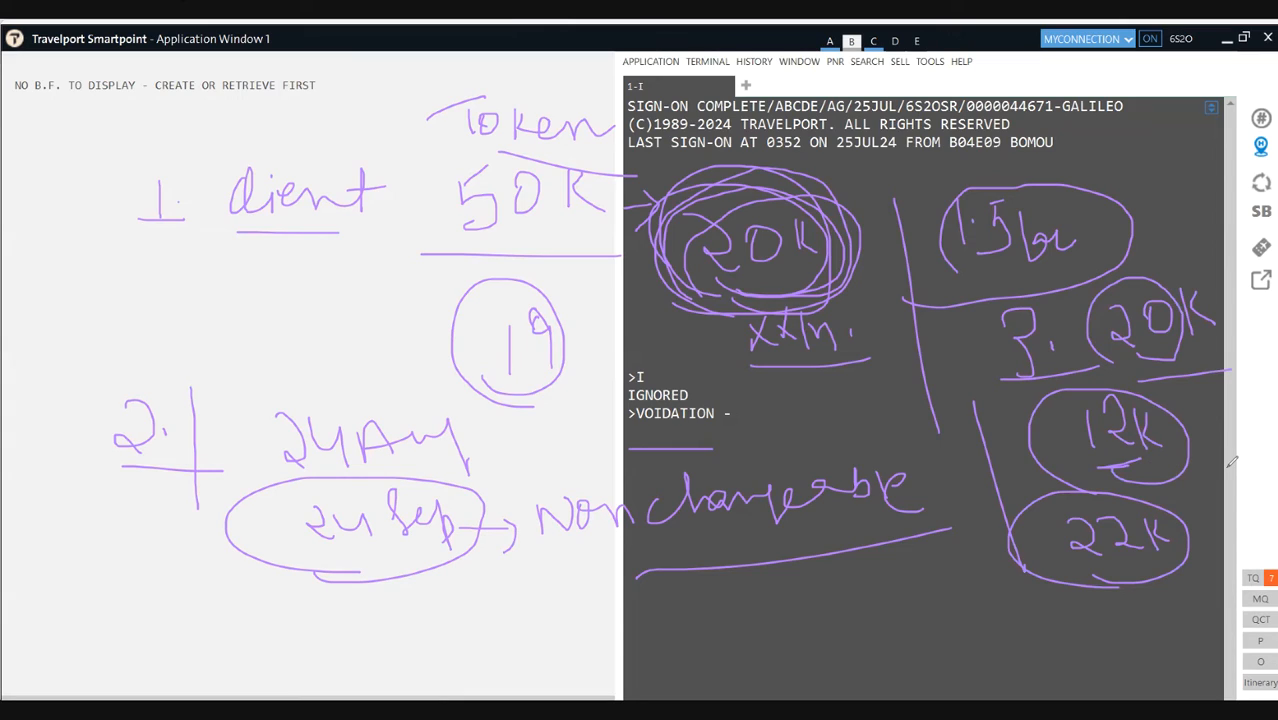
mouse_move(1134, 340)
left_mouse_down()
mouse_move(1136, 358)
mouse_move(1095, 280)
mouse_move(1124, 344)
mouse_move(1092, 356)
left_mouse_up()
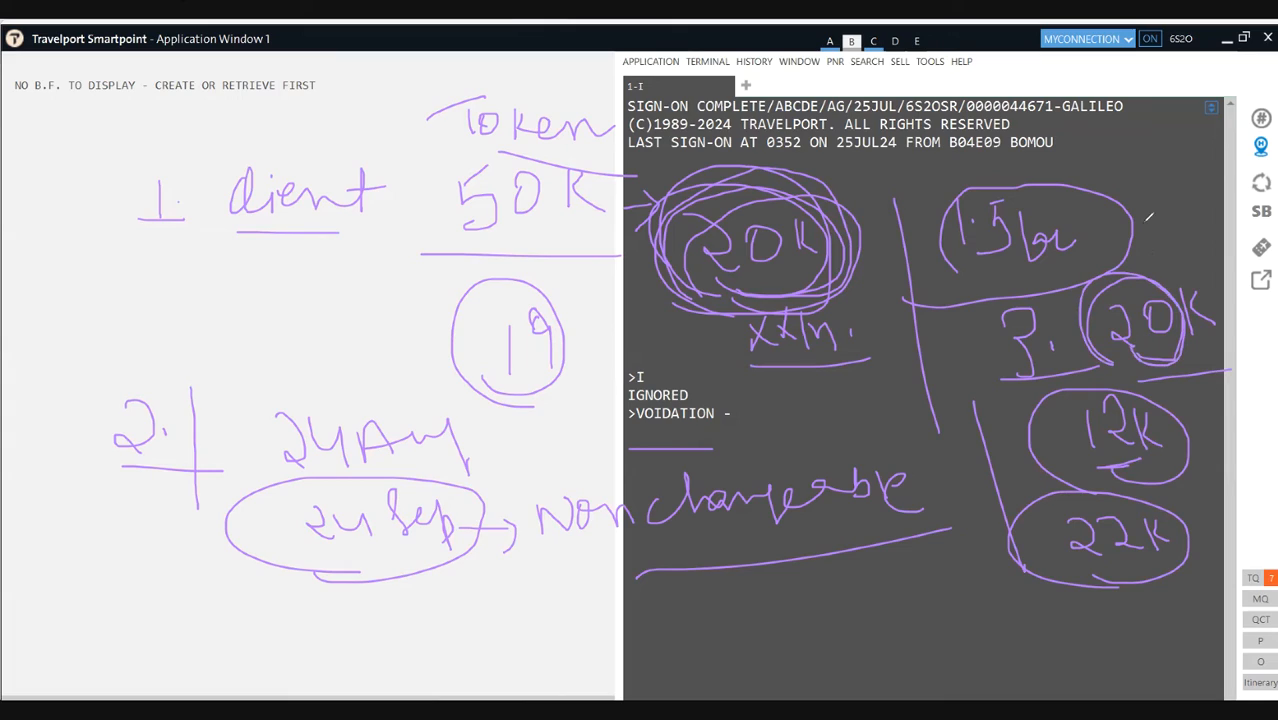
Step: Add a circled 1K by 1.5lac, circle 22K, and write a small circled figure below
mouse_move(1150, 232)
left_mouse_down()
mouse_move(1150, 262)
mouse_move(1172, 284)
mouse_move(1159, 262)
mouse_move(1176, 266)
left_mouse_up()
mouse_move(1190, 216)
left_mouse_down()
mouse_move(1180, 250)
mouse_move(1196, 270)
left_mouse_up()
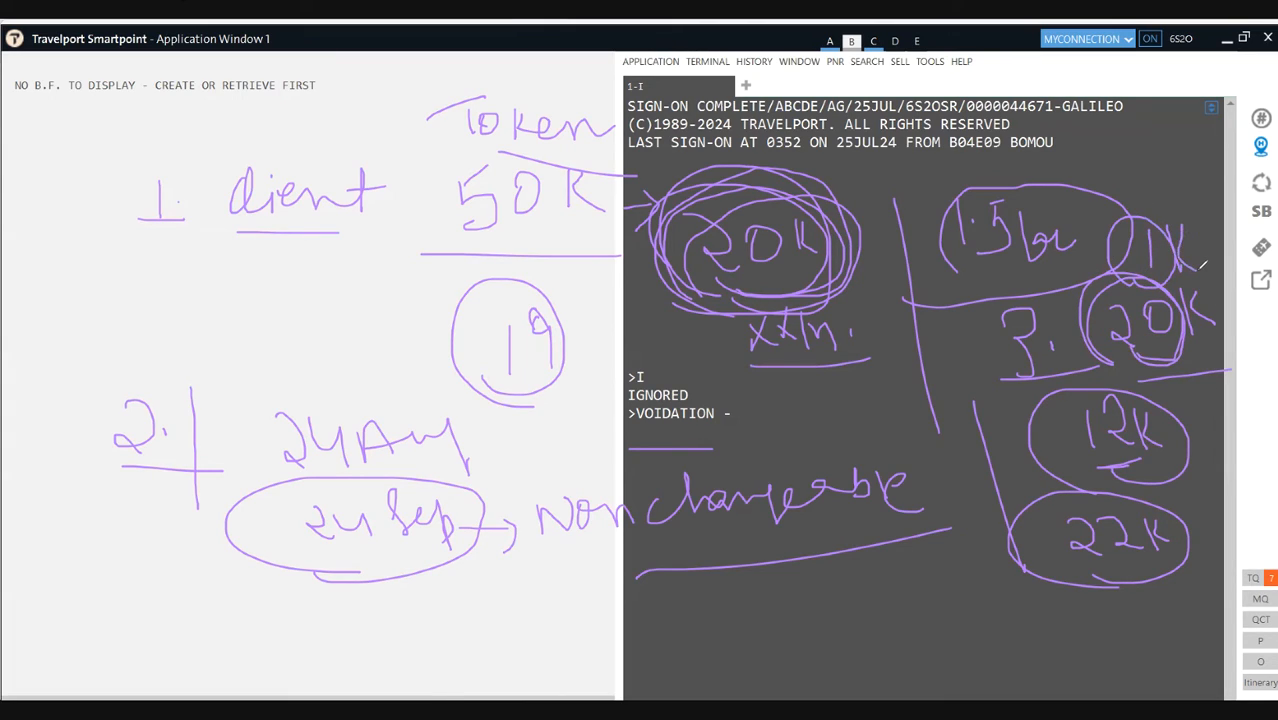
left_click_drag(1090, 458, 1132, 458)
mouse_move(1078, 564)
left_mouse_down()
mouse_move(1138, 514)
mouse_move(1075, 544)
left_mouse_up()
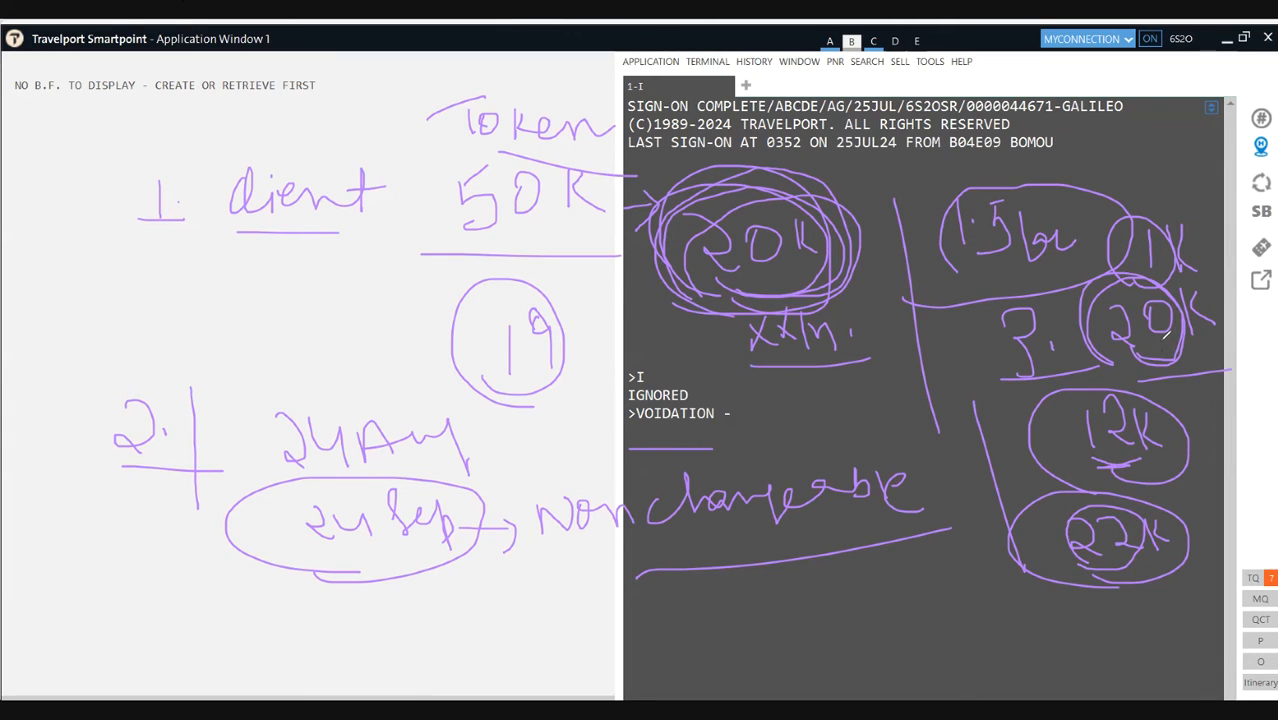
mouse_move(1164, 270)
left_mouse_down()
mouse_move(1170, 282)
mouse_move(1146, 218)
mouse_move(1121, 262)
left_mouse_up()
mouse_move(1154, 538)
left_mouse_down()
mouse_move(1075, 548)
mouse_move(1096, 516)
left_mouse_up()
mouse_move(986, 570)
left_mouse_down()
mouse_move(1030, 604)
mouse_move(1042, 582)
mouse_move(1010, 614)
mouse_move(958, 596)
left_mouse_up()
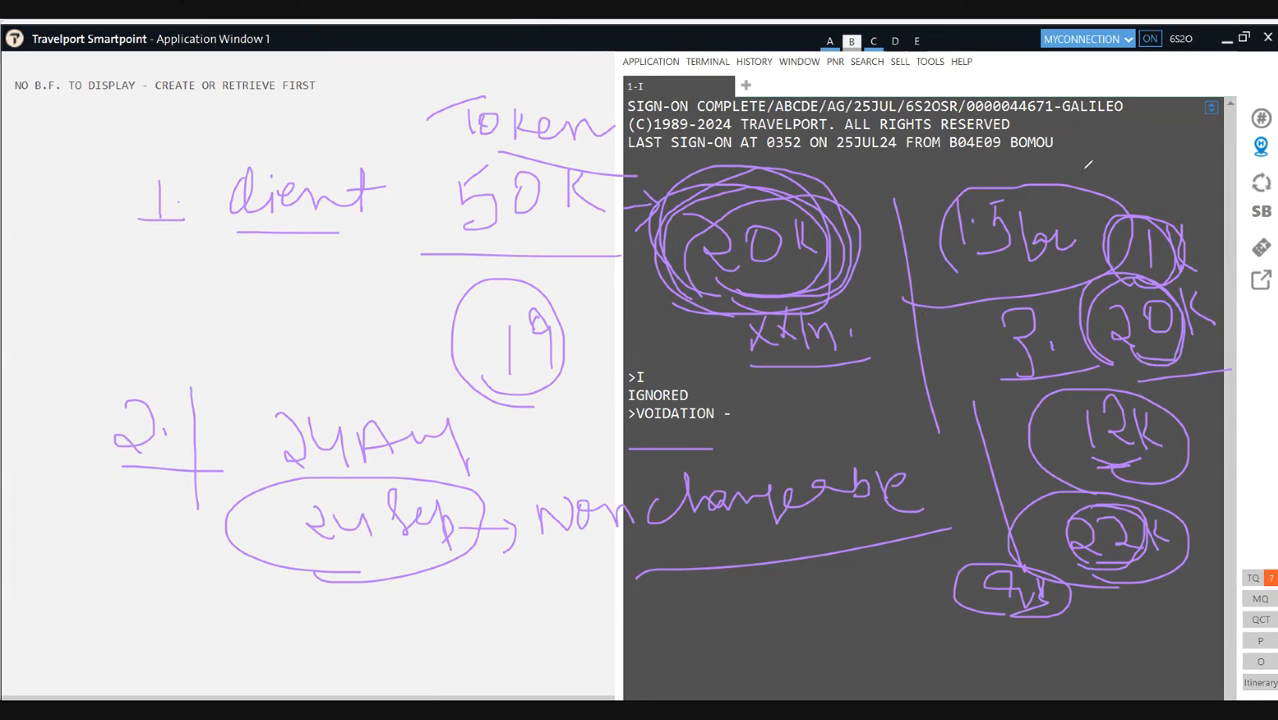
Step: Write 25 Sep above 1.5lac, then in pink mark 20K and 12K, add 27 Sep by 12K, and tick 22K
mouse_move(1069, 163)
left_mouse_down()
mouse_move(1072, 185)
mouse_move(1101, 157)
mouse_move(1100, 175)
left_mouse_up()
mouse_move(1102, 172)
left_mouse_down()
mouse_move(1195, 170)
mouse_move(1186, 190)
mouse_move(1148, 128)
mouse_move(1186, 192)
mouse_move(1176, 325)
mouse_move(1143, 348)
mouse_move(1115, 276)
mouse_move(1090, 336)
left_mouse_up()
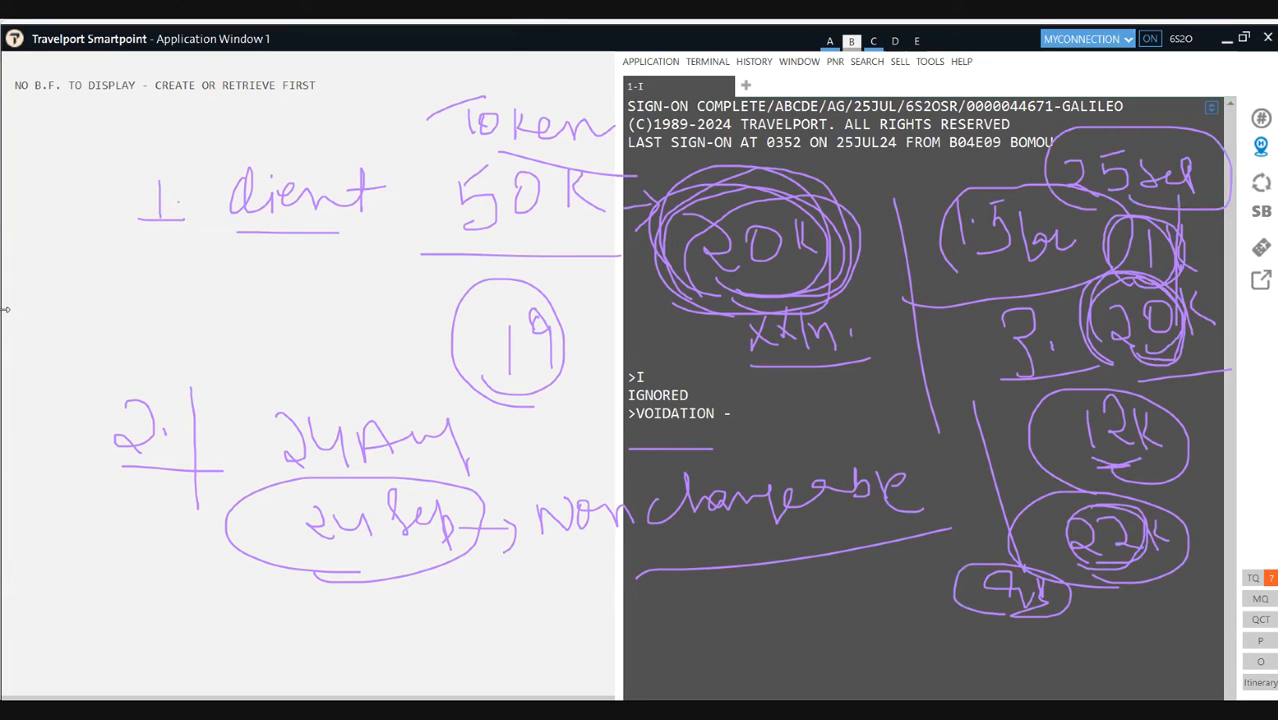
left_click_drag(1095, 350, 1128, 360)
left_click_drag(1078, 464, 1114, 450)
mouse_move(987, 432)
left_mouse_down()
mouse_move(1016, 462)
mouse_move(1066, 446)
mouse_move(1090, 460)
mouse_move(1050, 468)
mouse_move(1084, 466)
left_mouse_up()
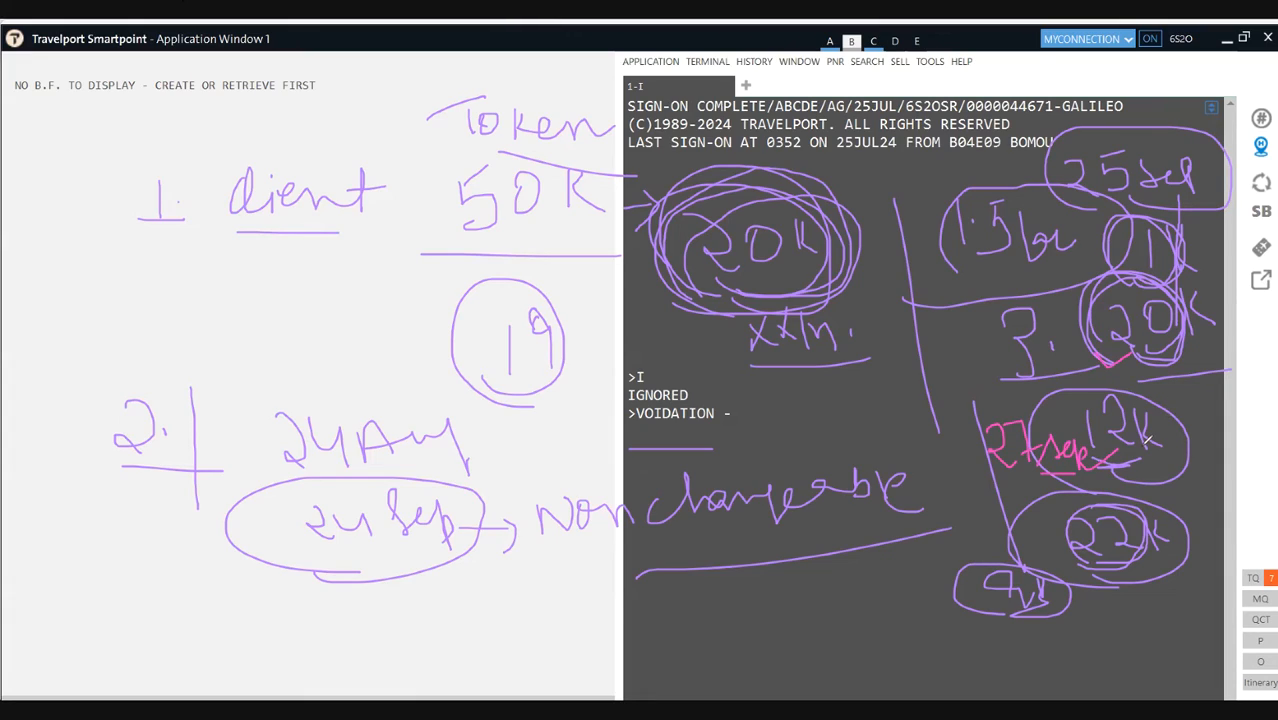
left_click_drag(1050, 541, 1068, 537)
left_click_drag(940, 440, 940, 467)
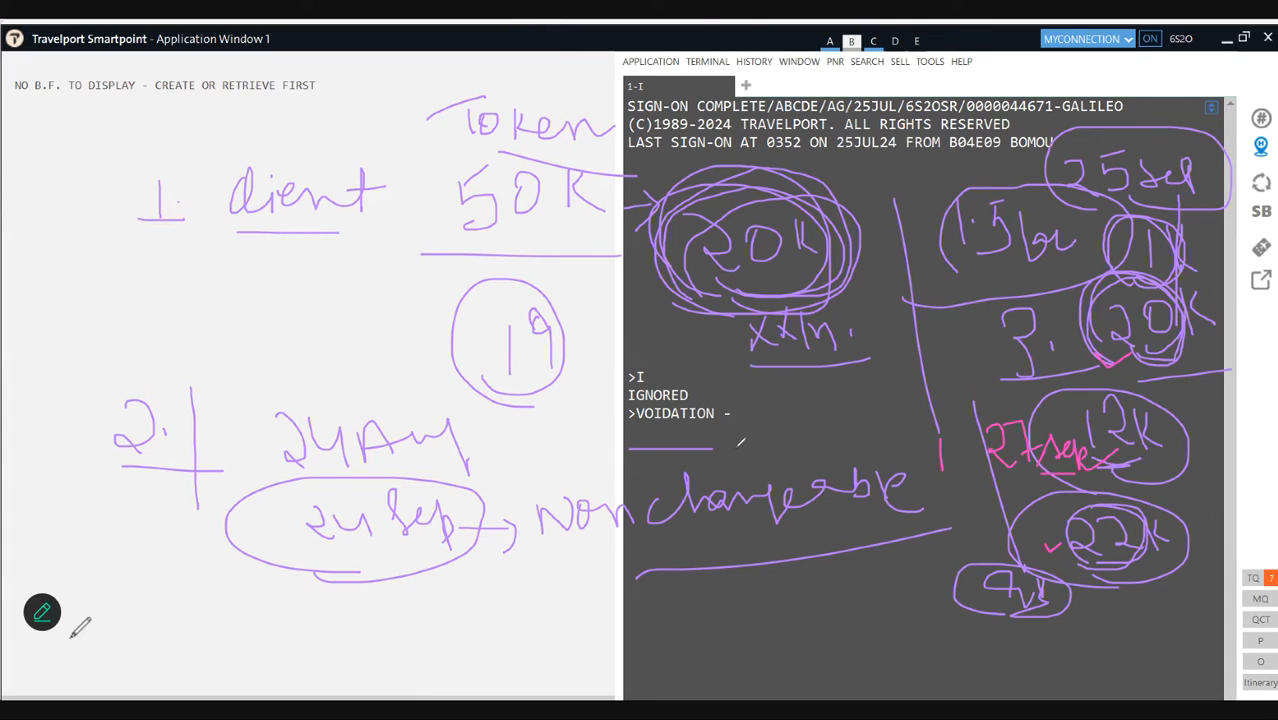
Step: Draw a pink stroke over the underline beneath the VOIDATION line
mouse_move(71, 638)
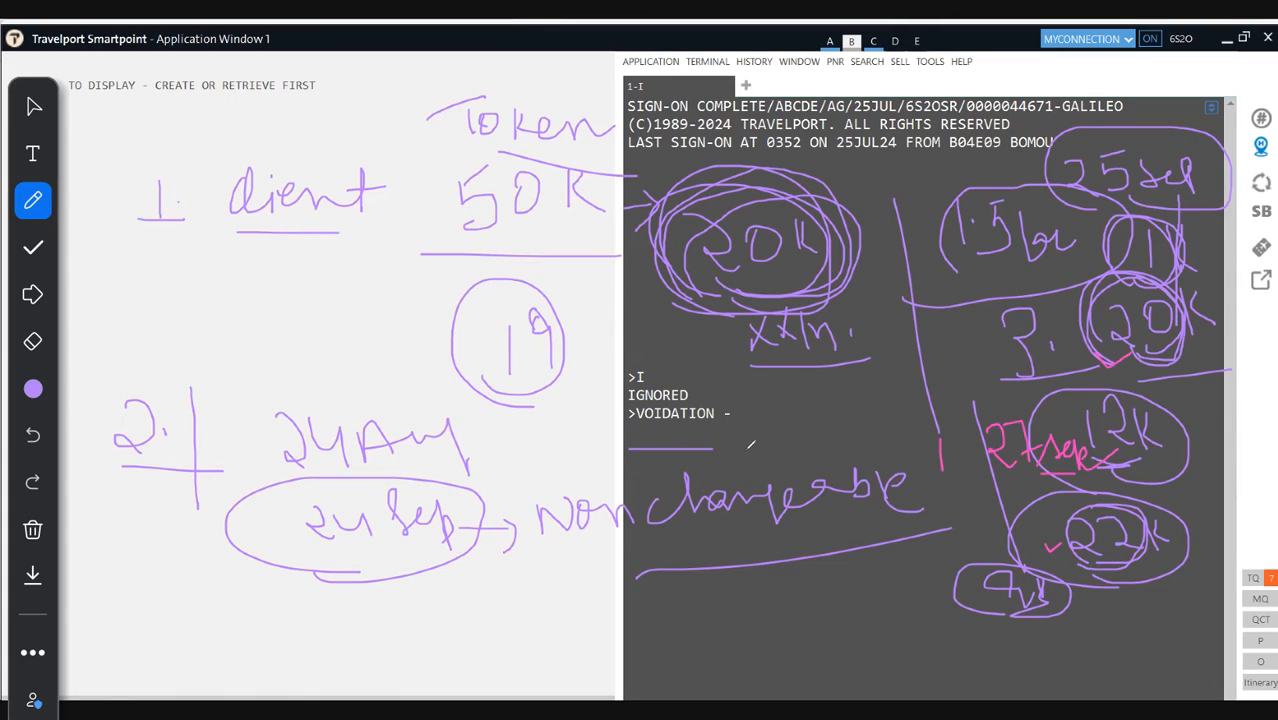
left_click_drag(666, 450, 712, 450)
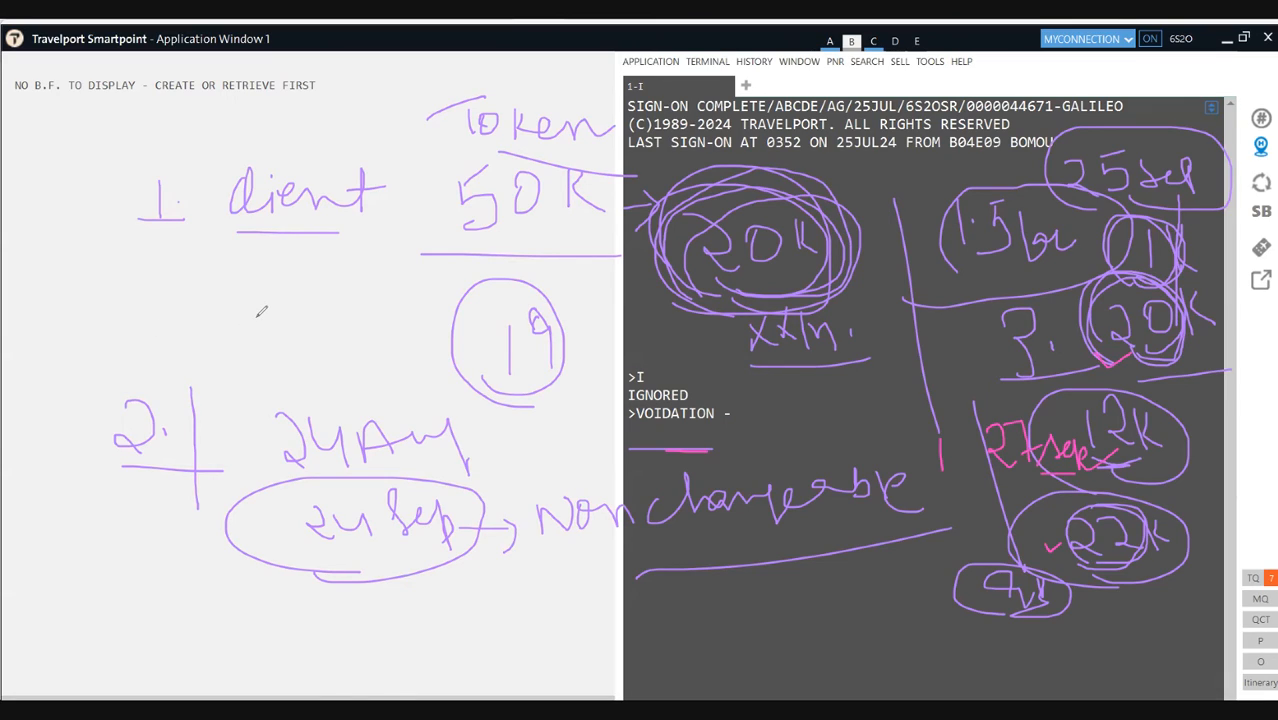
Step: Clear all earlier notes and write the pink underlined heading 'Date Change'
left_click(76, 443)
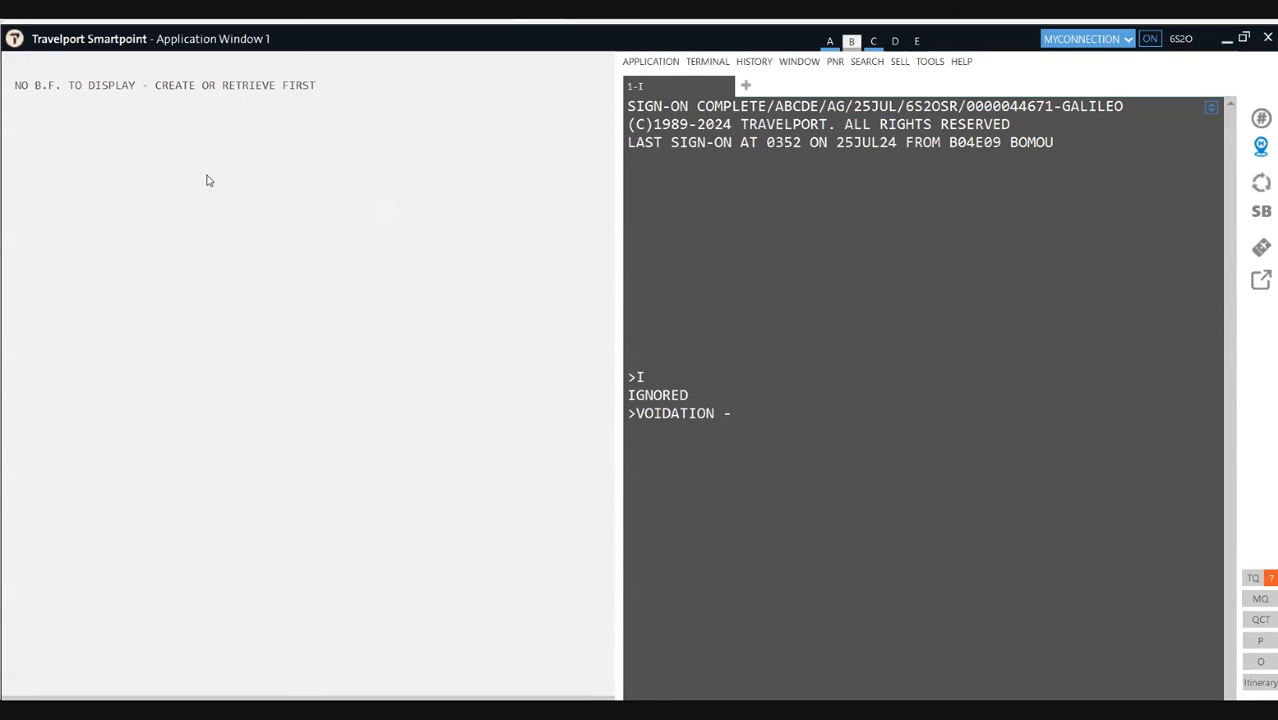
mouse_move(252, 183)
left_mouse_down()
mouse_move(258, 238)
mouse_move(418, 196)
mouse_move(568, 196)
mouse_move(602, 224)
mouse_move(644, 197)
left_mouse_up()
left_click_drag(305, 258, 684, 235)
Step: Write and underline the pink headings 'Reissuance charge' and 'No SHOW' below it
mouse_move(302, 350)
left_mouse_down()
mouse_move(302, 294)
mouse_move(316, 332)
mouse_move(344, 322)
mouse_move(374, 354)
mouse_move(533, 297)
mouse_move(559, 317)
mouse_move(601, 316)
mouse_move(578, 314)
left_mouse_up()
left_click_drag(600, 284, 665, 290)
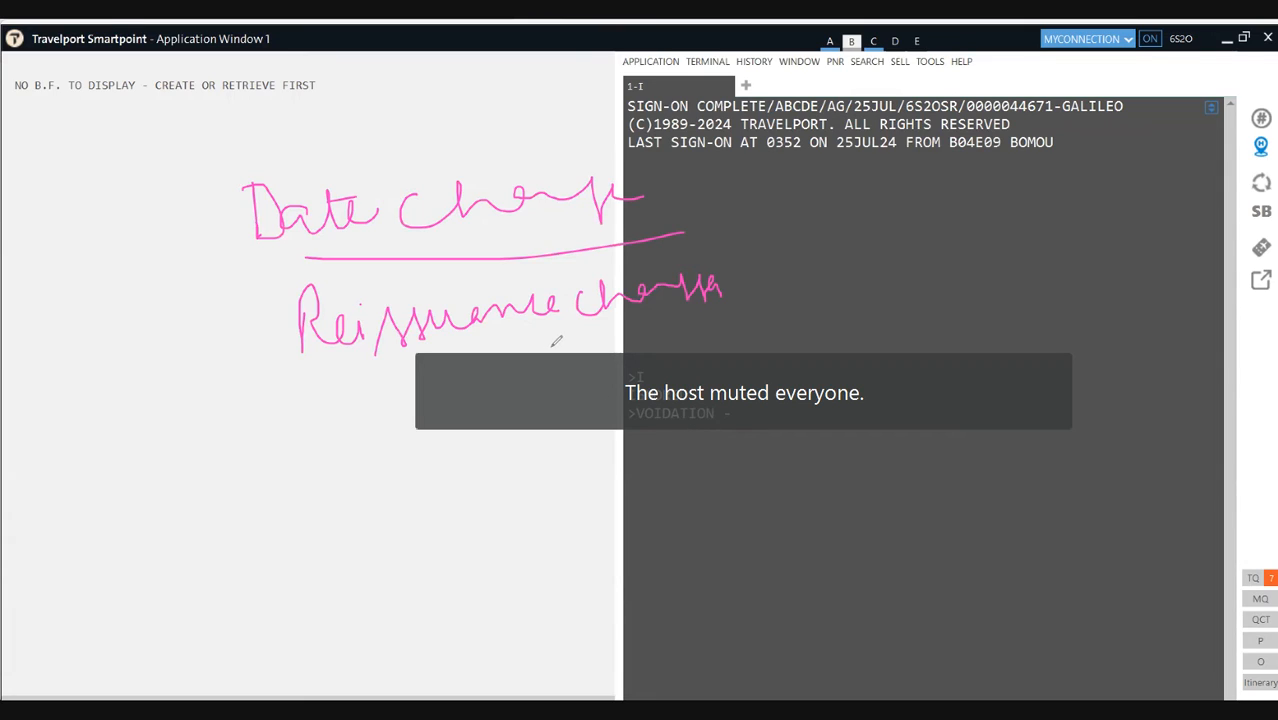
left_click_drag(246, 358, 745, 352)
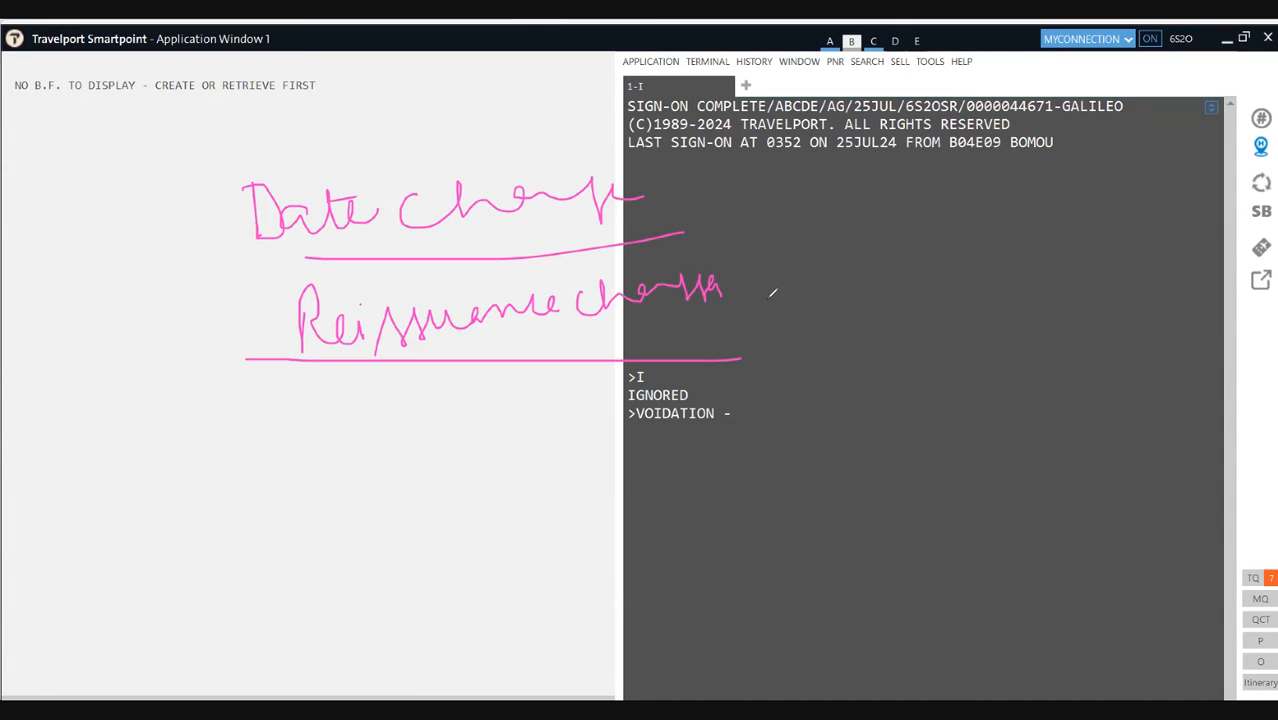
mouse_move(294, 406)
left_mouse_down()
mouse_move(296, 448)
mouse_move(390, 408)
mouse_move(398, 436)
mouse_move(427, 407)
mouse_move(510, 424)
mouse_move(537, 402)
left_mouse_up()
left_click_drag(237, 489, 522, 458)
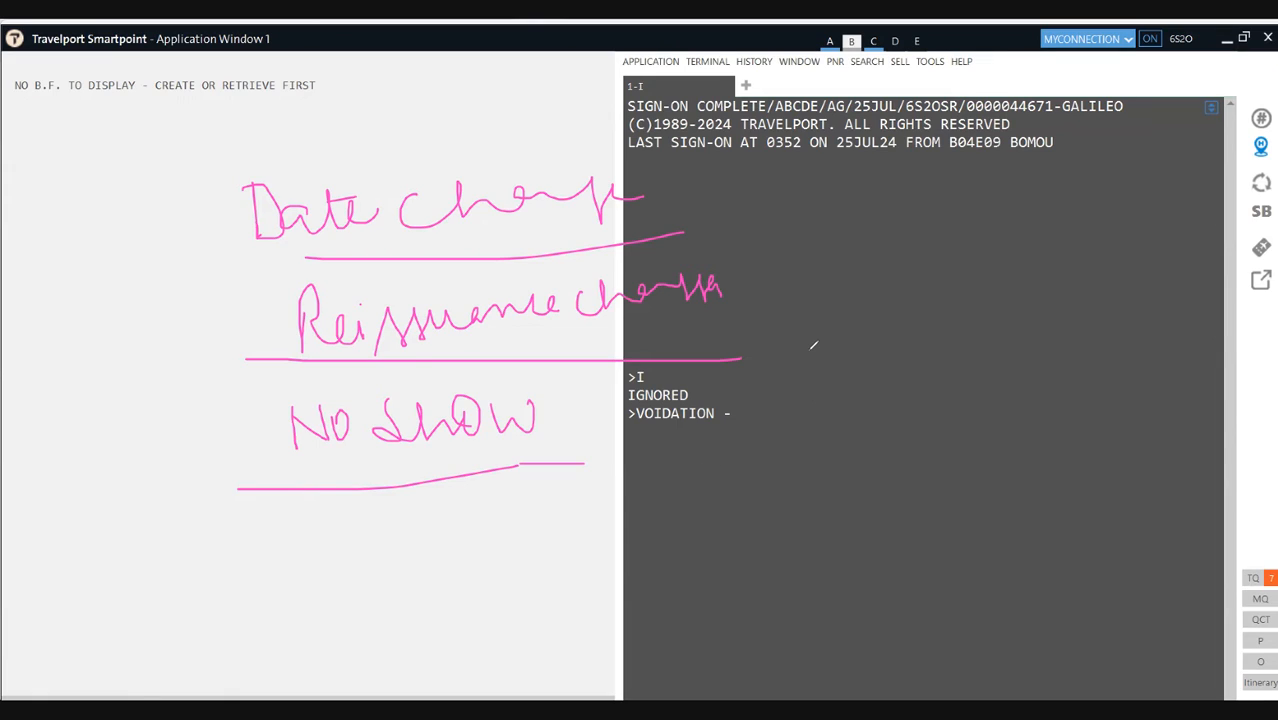
Step: Write 'Vistara' with a circled '4hrs' void limit beside VOIDATION, then wipe all pen notes
mouse_move(810, 349)
left_mouse_down()
mouse_move(858, 347)
mouse_move(882, 377)
mouse_move(990, 344)
left_mouse_up()
left_click_drag(920, 410, 938, 432)
mouse_move(948, 410)
left_mouse_down()
mouse_move(955, 446)
mouse_move(990, 440)
mouse_move(1036, 404)
mouse_move(1050, 436)
left_mouse_up()
mouse_move(880, 498)
left_mouse_down()
mouse_move(1048, 470)
mouse_move(898, 508)
left_mouse_up()
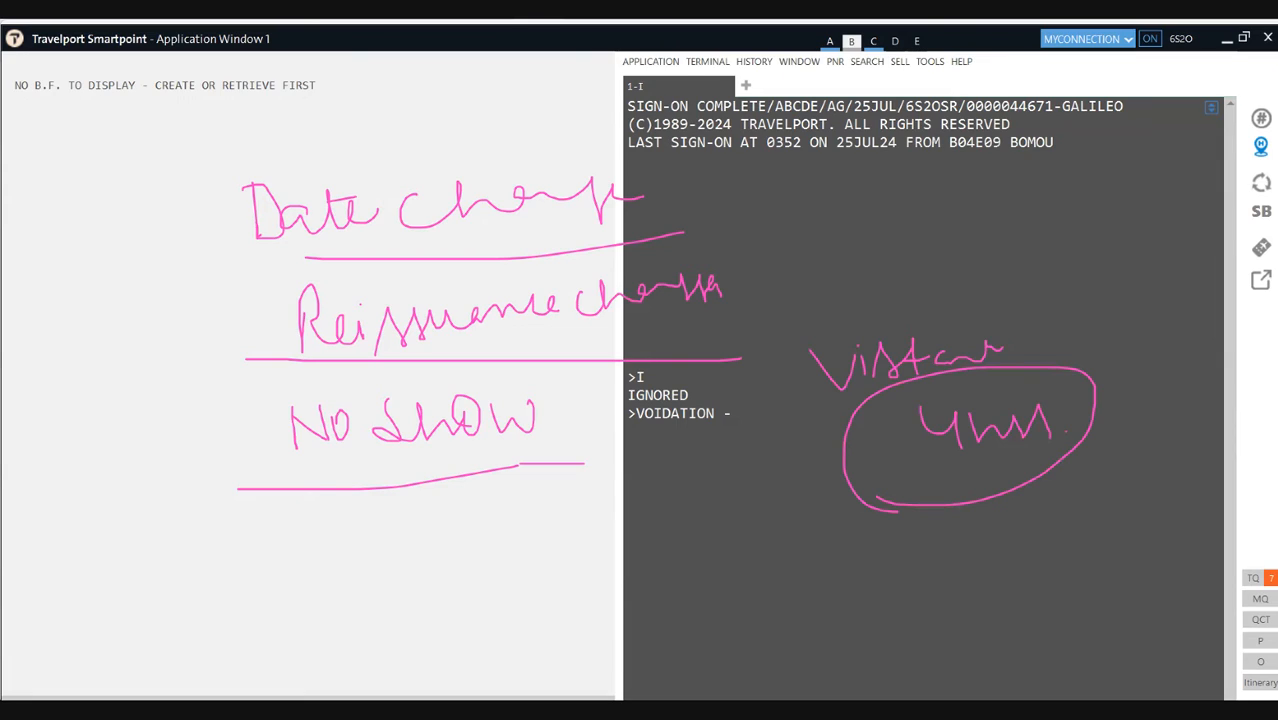
key("Escape")
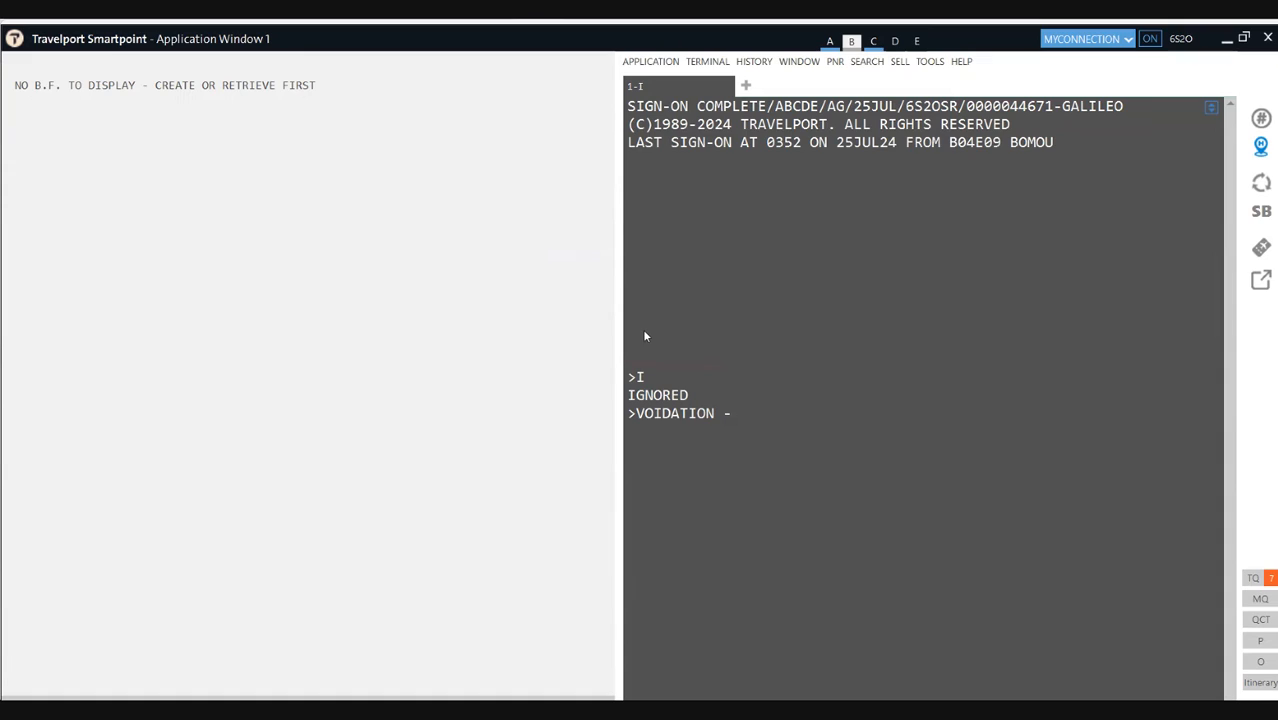
Step: Erase the leftover entry and send the I (ignore) entry to clear the work area
key("BackSpace")
key("BackSpace")
key("BackSpace")
key("BackSpace")
key("BackSpace")
key("BackSpace")
key("BackSpace")
key("BackSpace")
key("BackSpace")
key("BackSpace")
key("BackSpace")
type("I")
key("Return")
Step: Request Vistara Delhi–London availability for 15 September with A15SEPDELLON*UK
type("A15J")
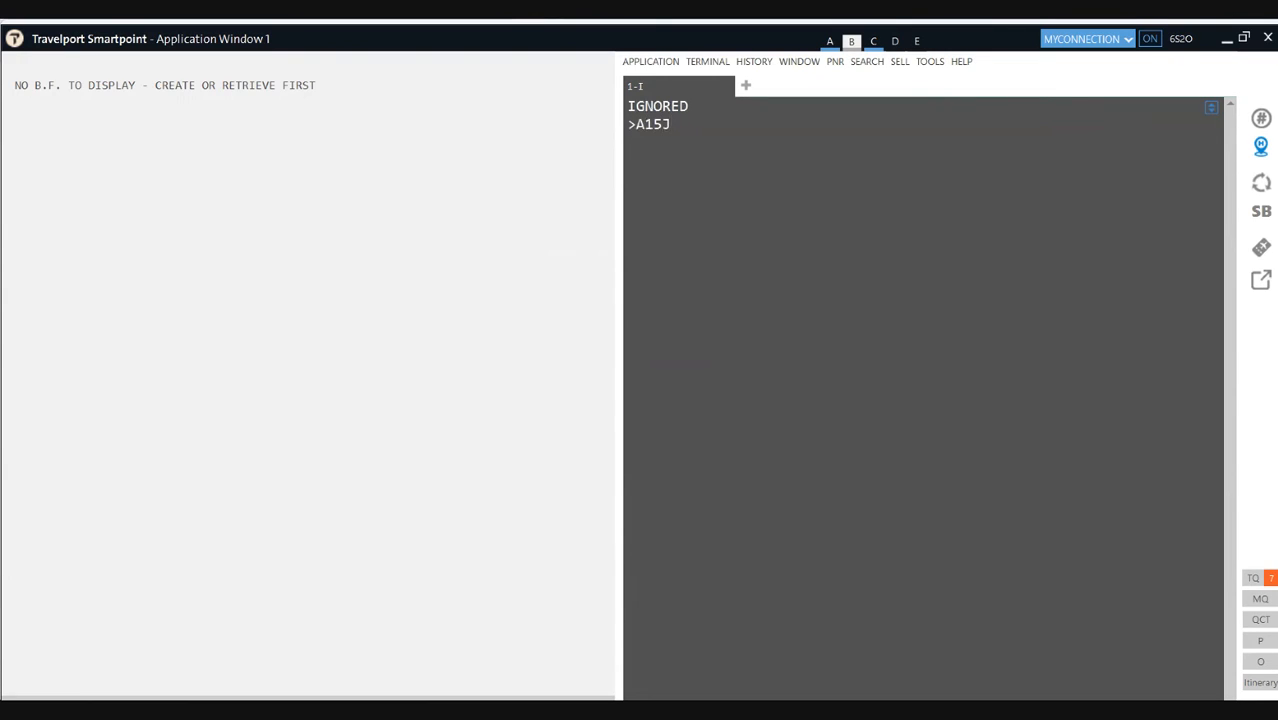
key("BackSpace")
type("SEPDELLON*UK")
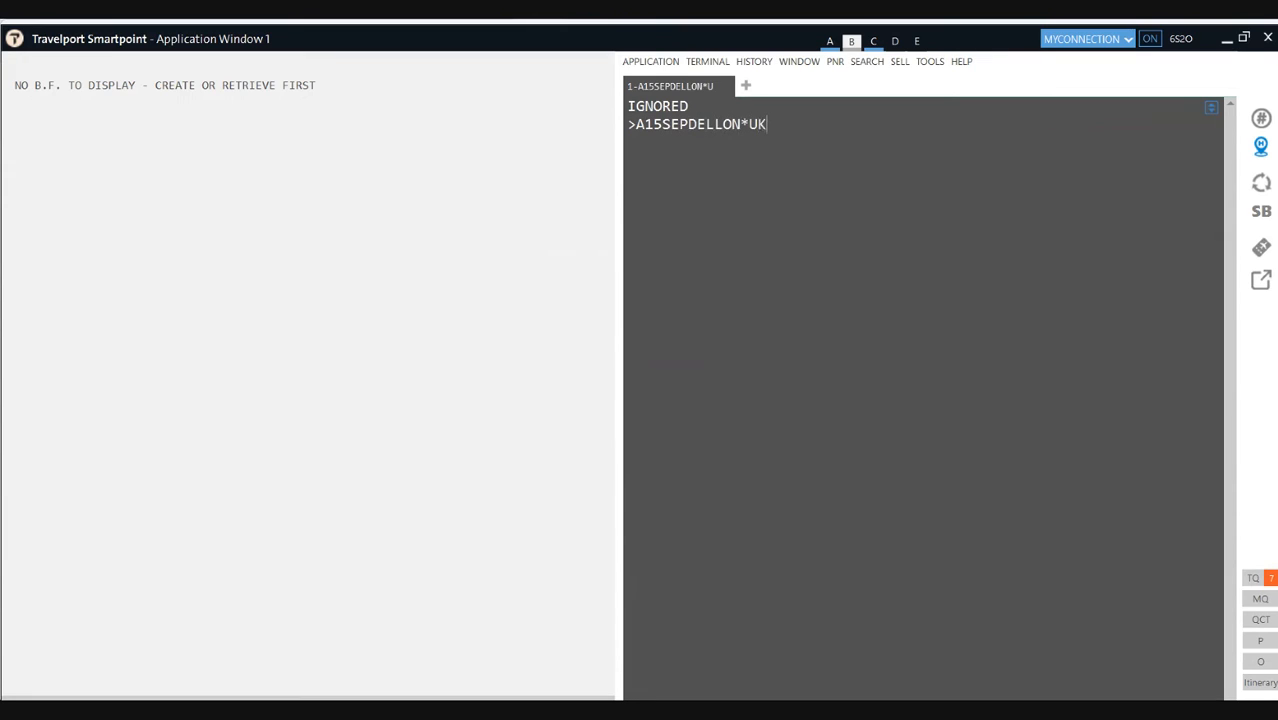
key("Return")
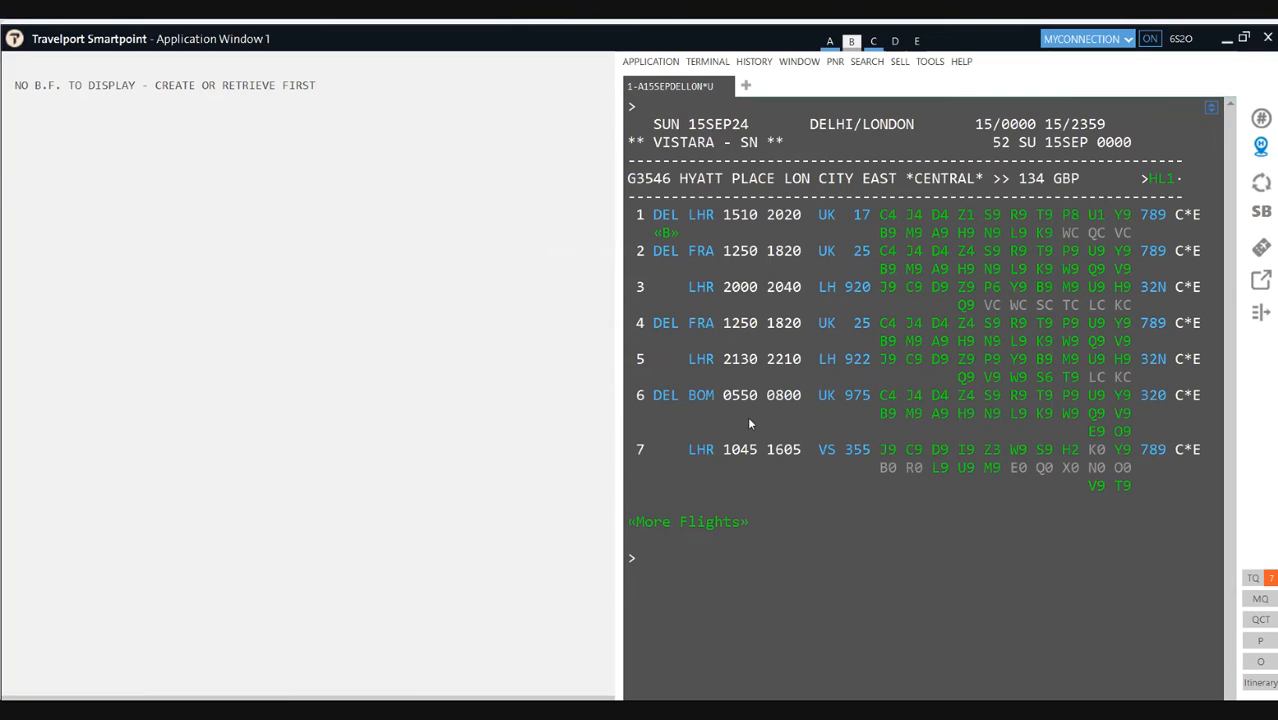
Step: Sell one K-class seat on line 1 (UK 17) with N1K1 and quote it with FQ, totalling 63336 INR
type("N1K1")
key("Return")
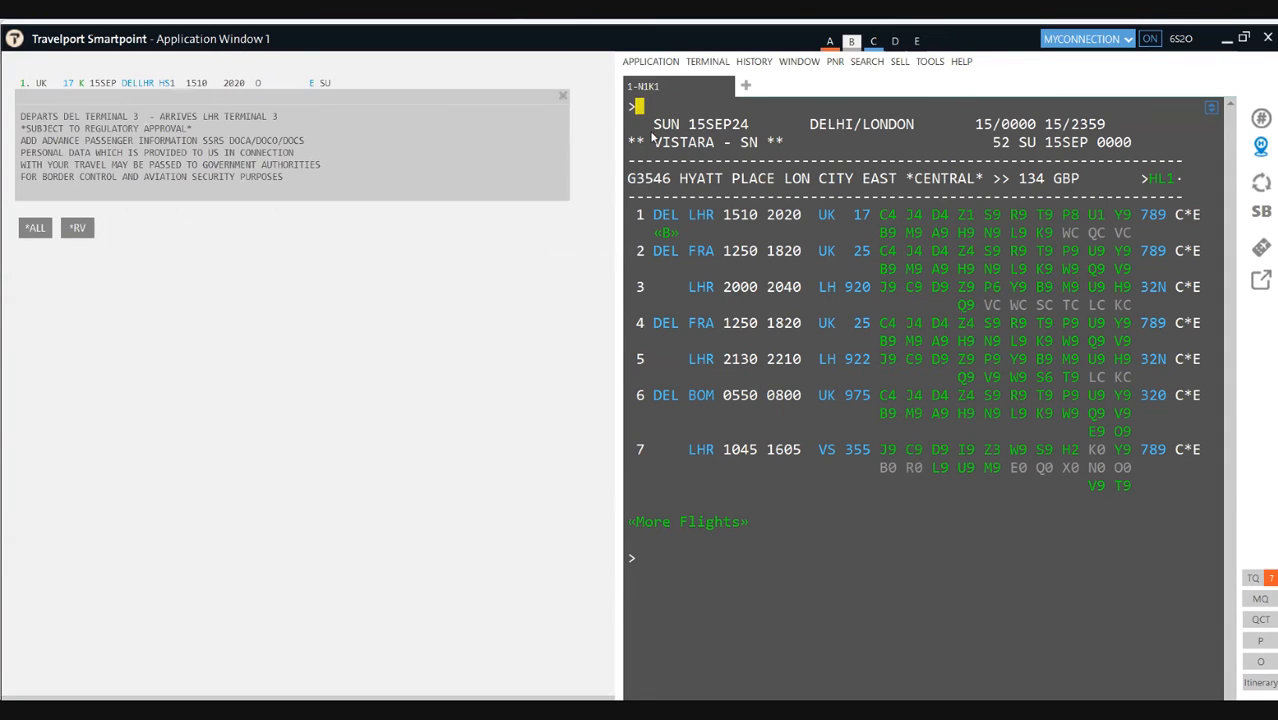
type("FQ")
scroll(873, 430, "down", 3)
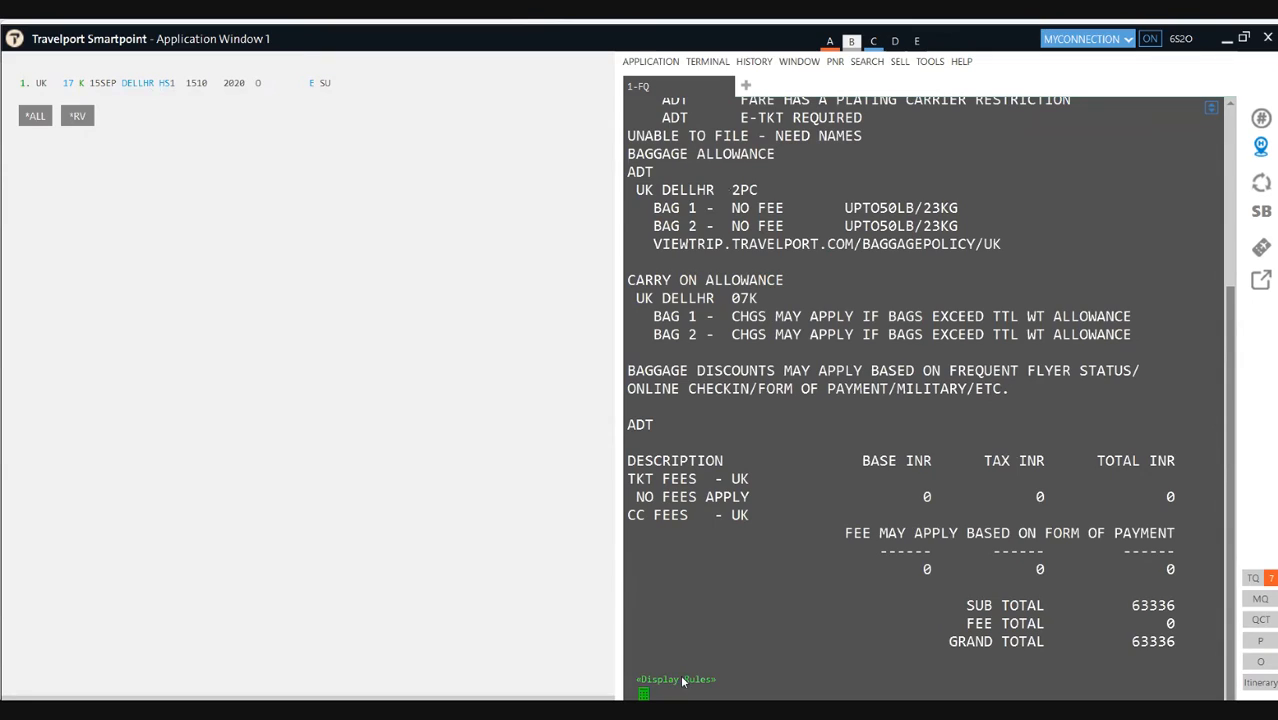
Step: Display the rules for the DEL-LHR fare component and highlight the INR 10000 reissue charge
left_click(683, 680)
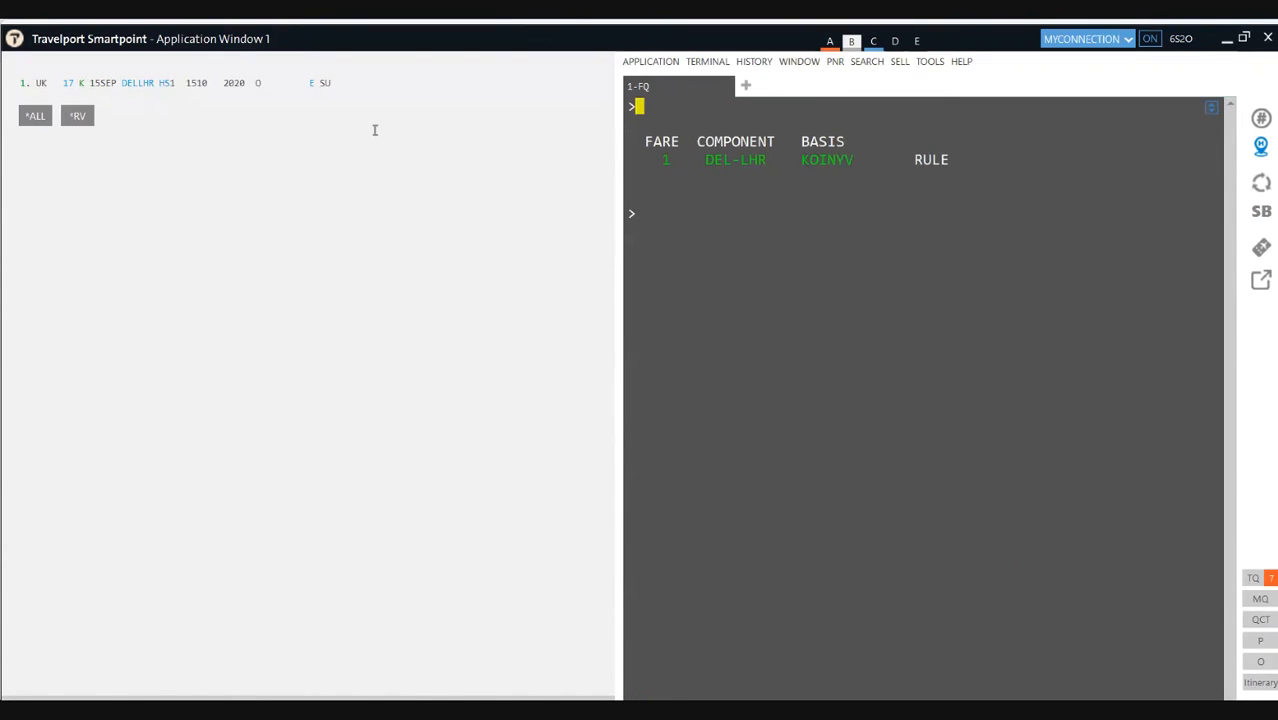
left_click(745, 163)
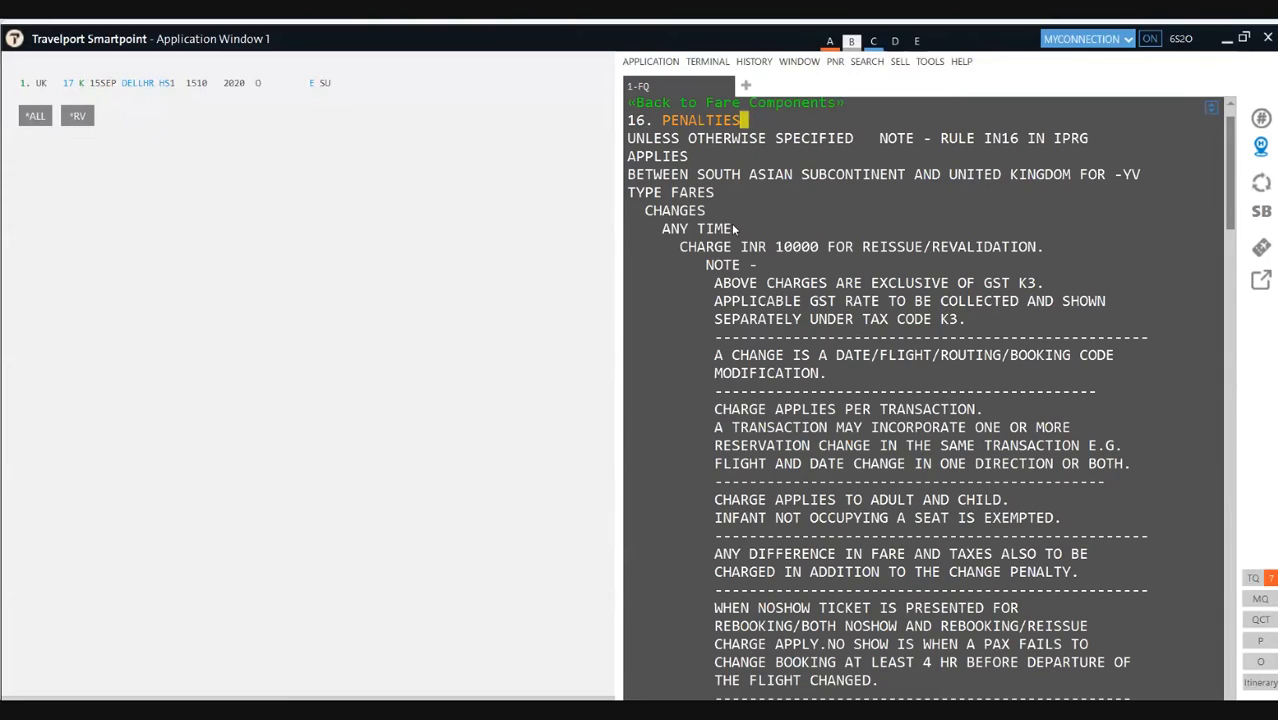
left_click_drag(775, 247, 826, 247)
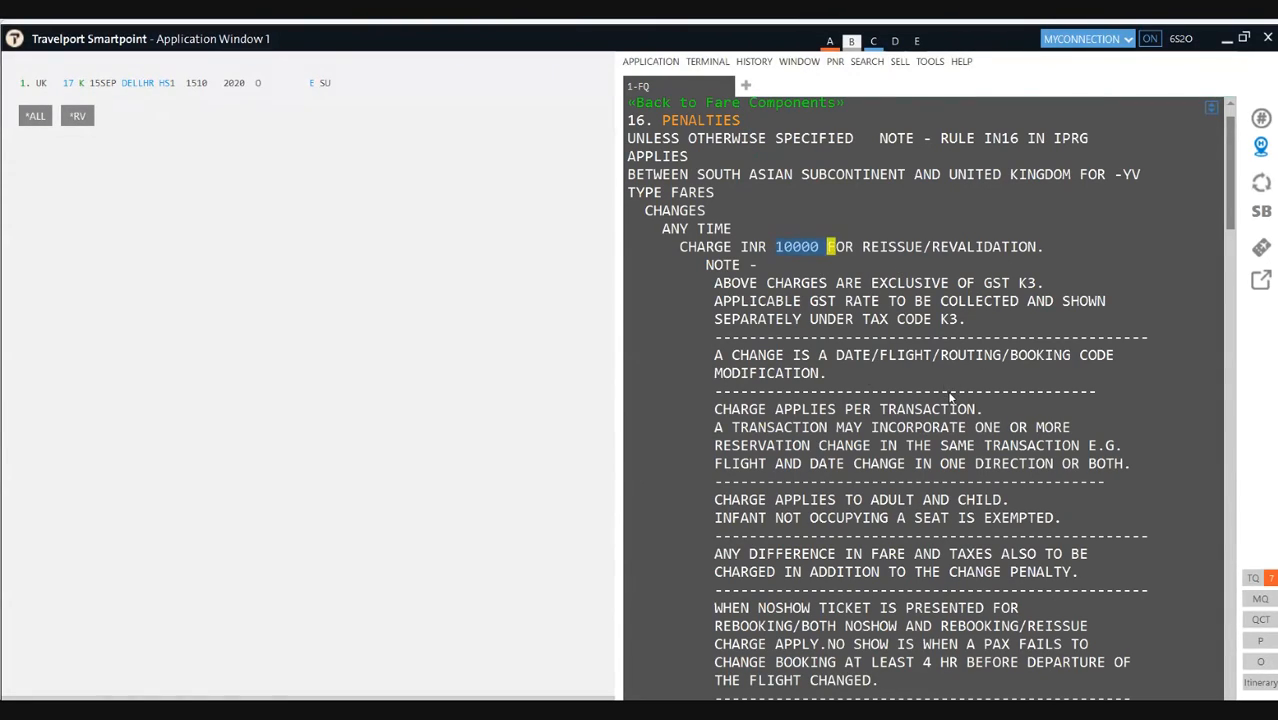
Step: Scroll through the 16. Penalties text down to the INR 16000 no-show charge
scroll(950, 400, "down", 3)
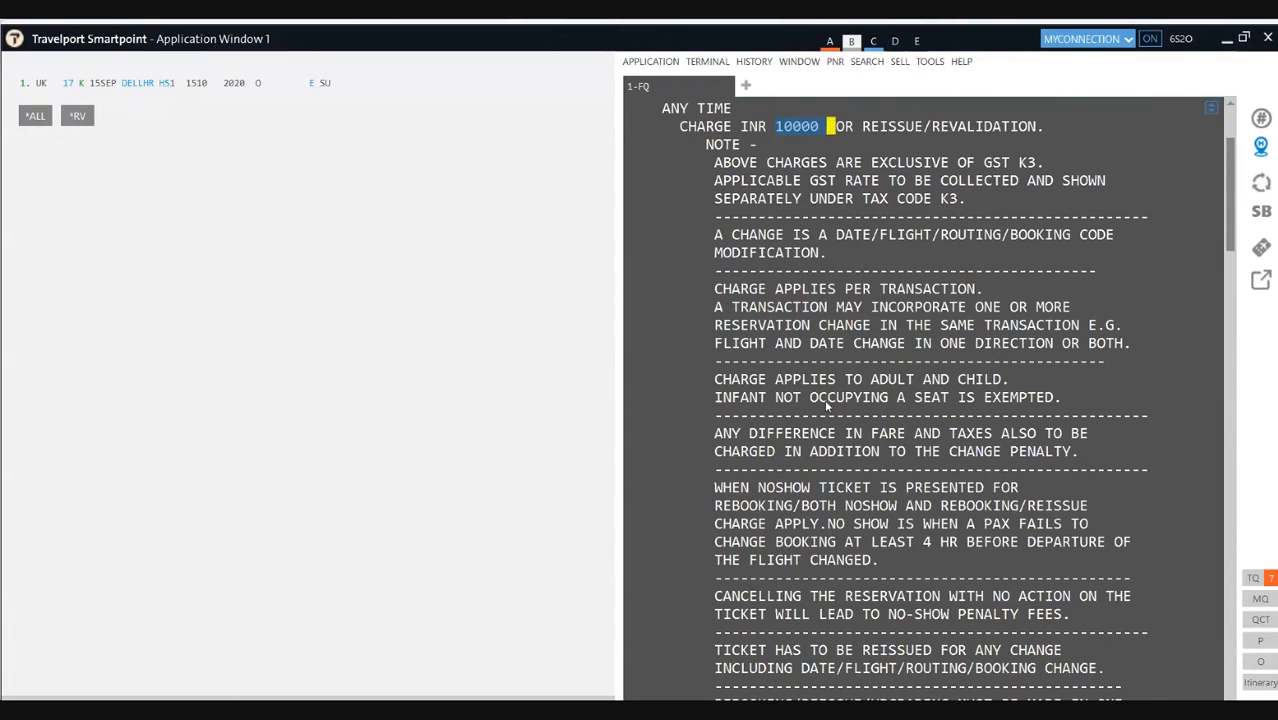
scroll(975, 352, "down", 3)
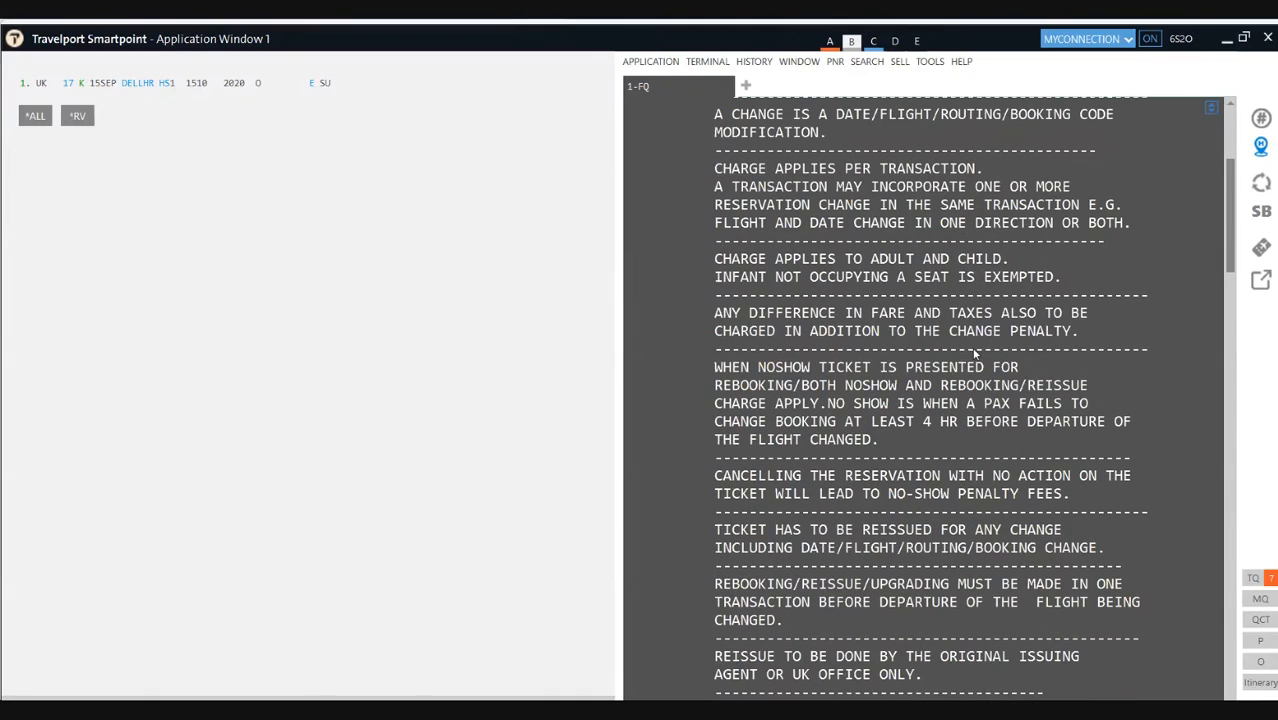
scroll(940, 380, "down", 1)
scroll(929, 377, "down", 5)
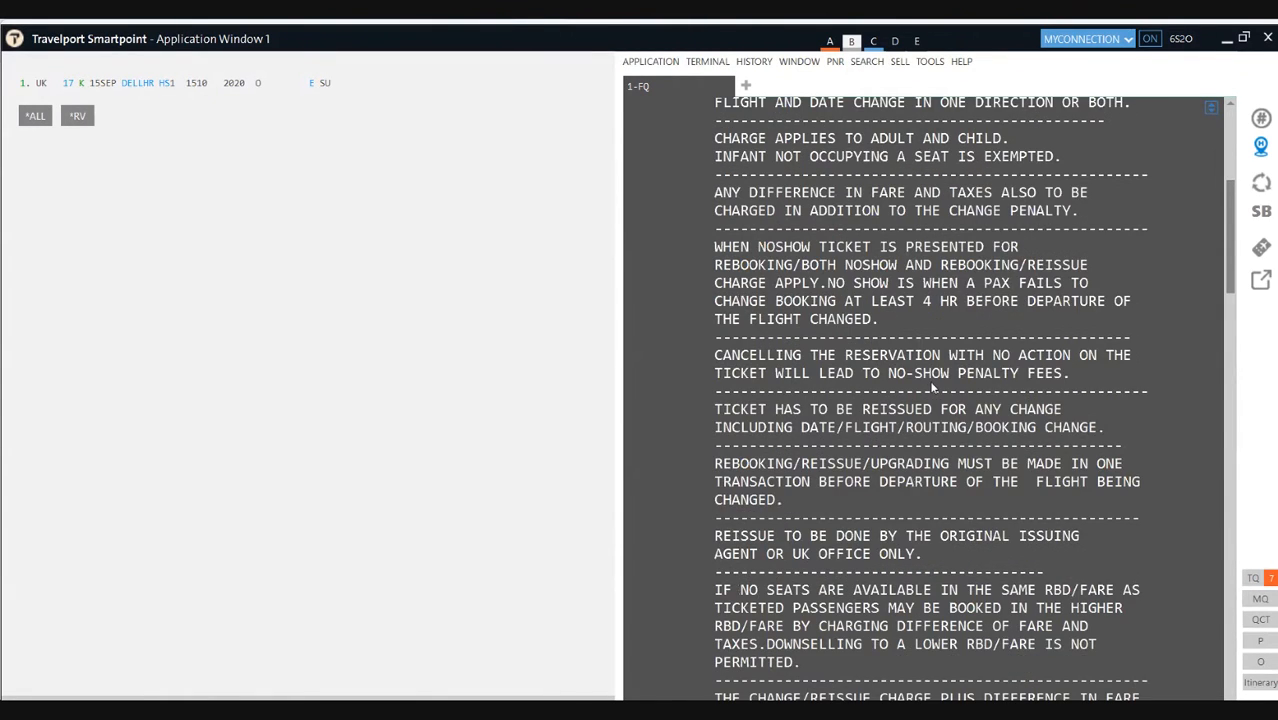
scroll(931, 386, "down", 3)
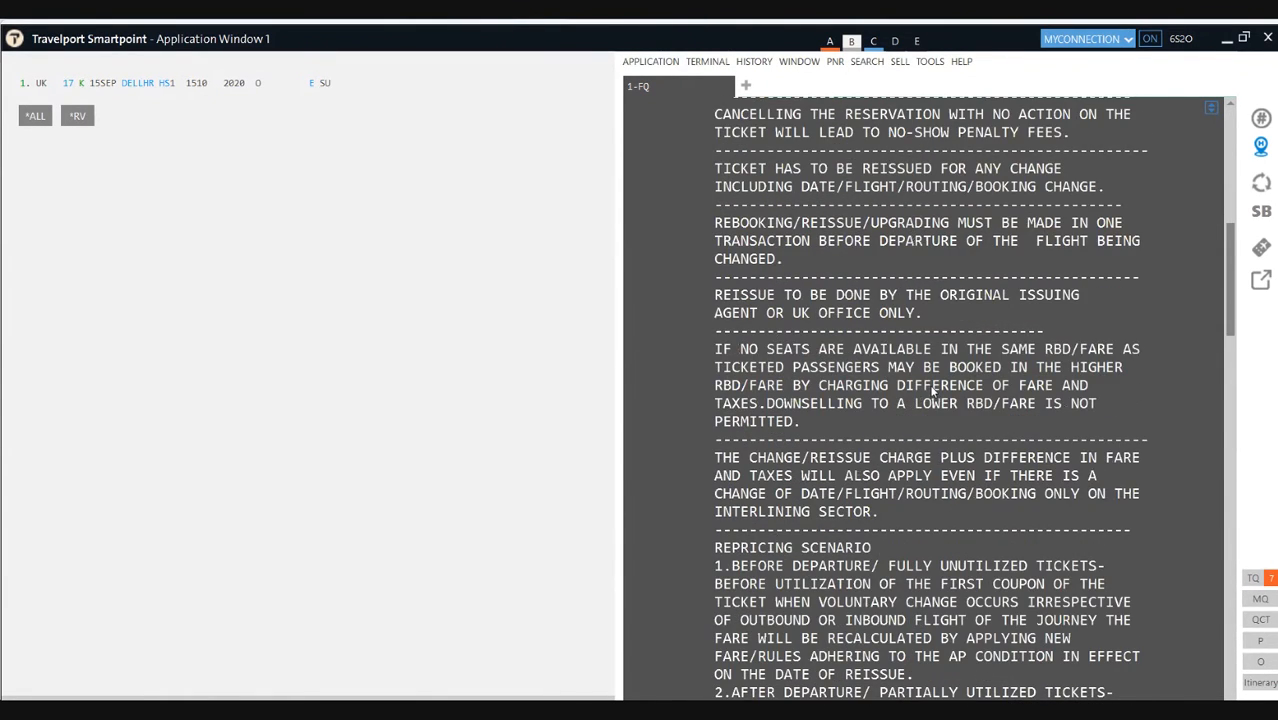
scroll(886, 508, "down", 2)
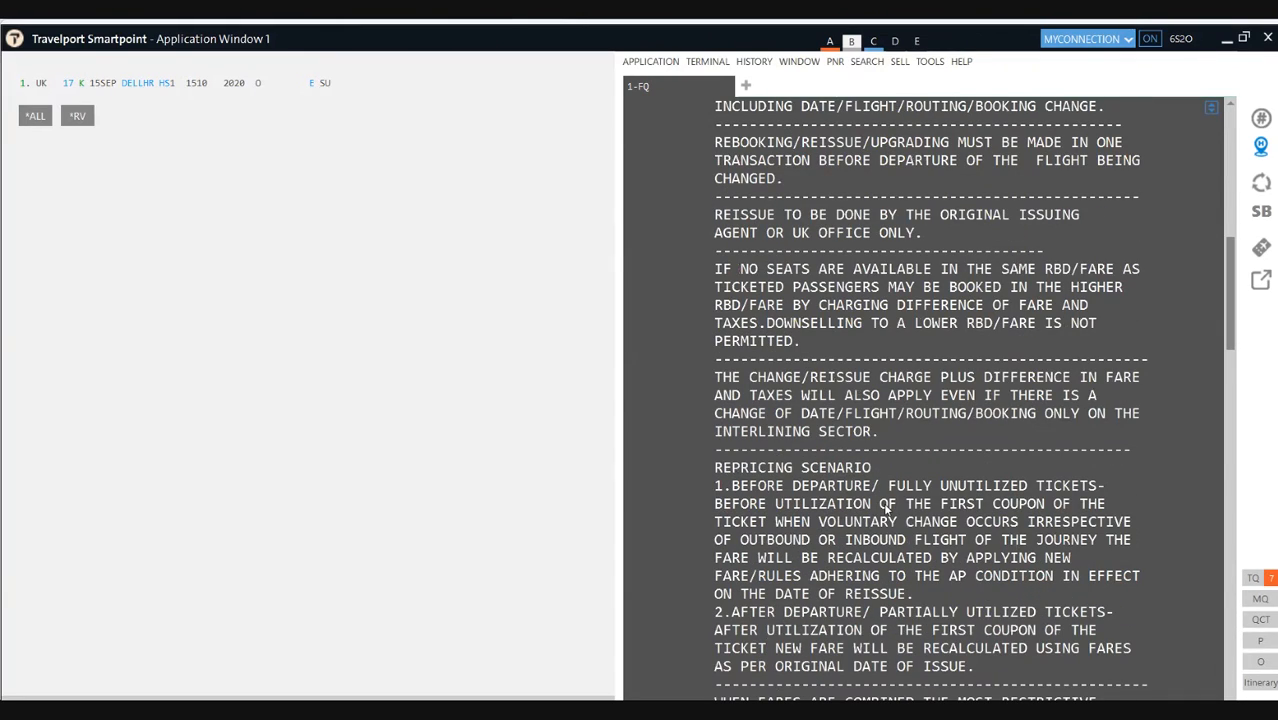
scroll(885, 508, "down", 1)
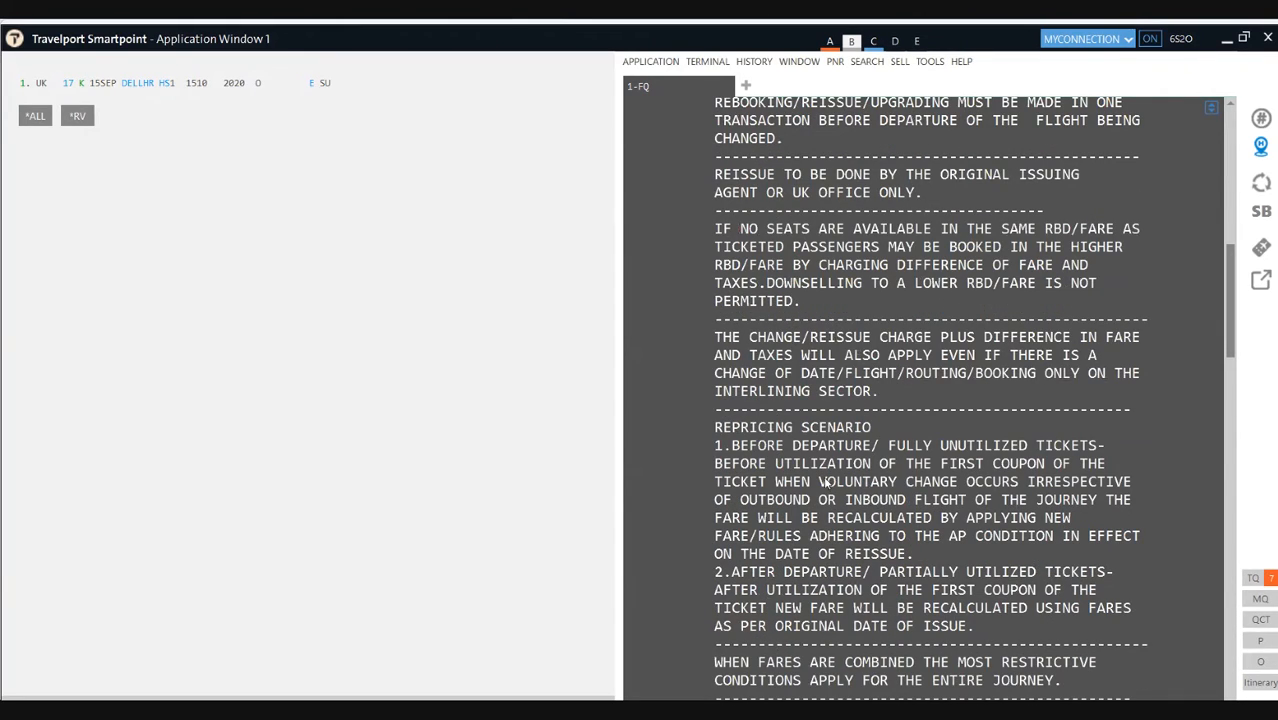
scroll(808, 460, "down", 10)
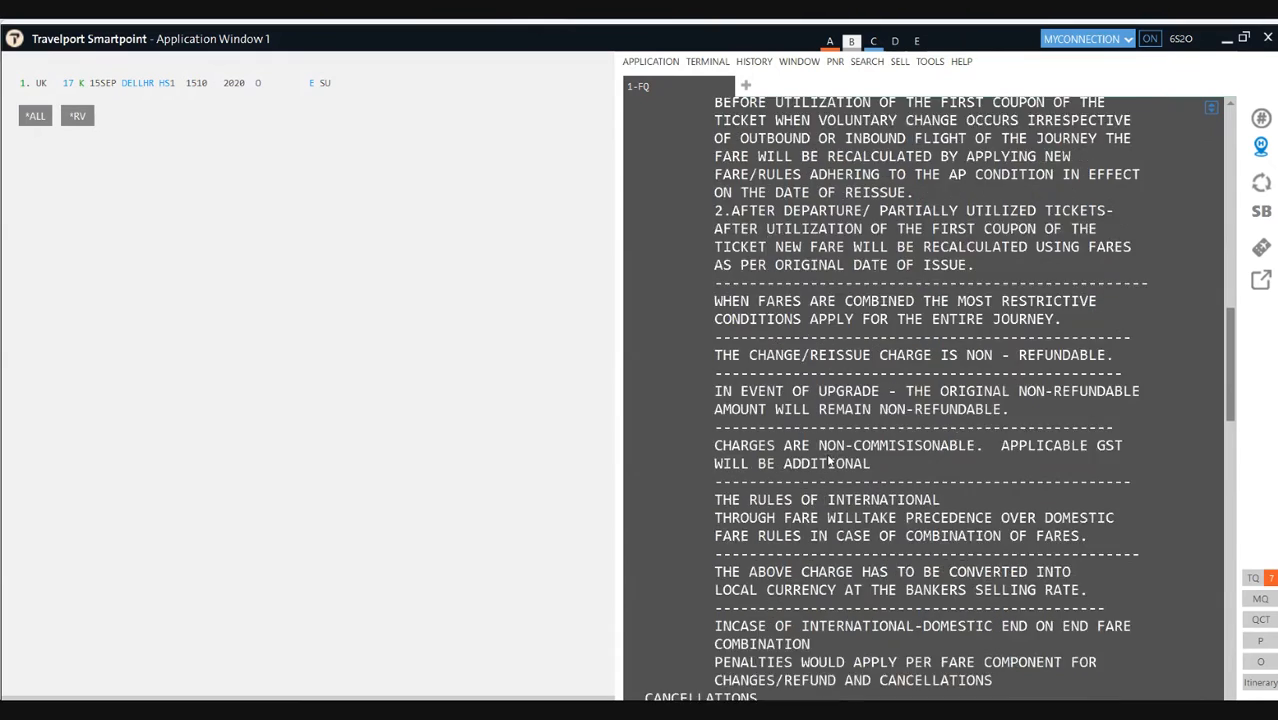
scroll(829, 458, "down", 8)
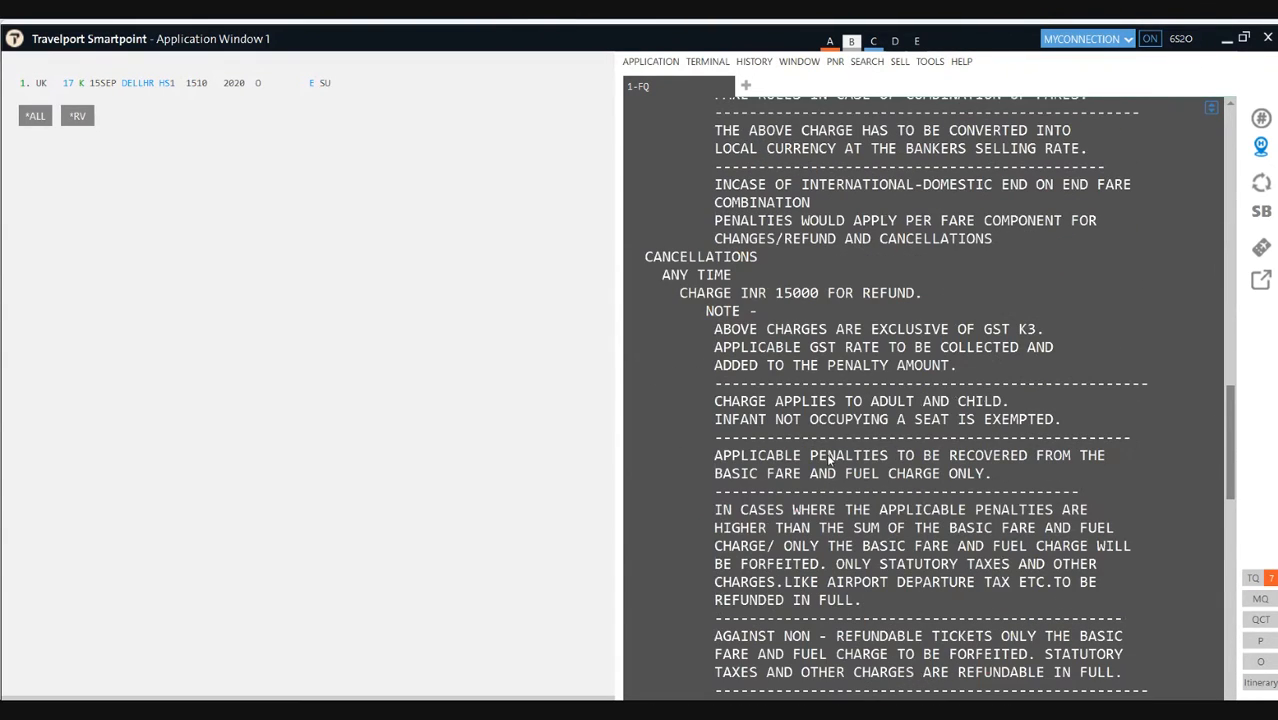
scroll(860, 370, "down", 5)
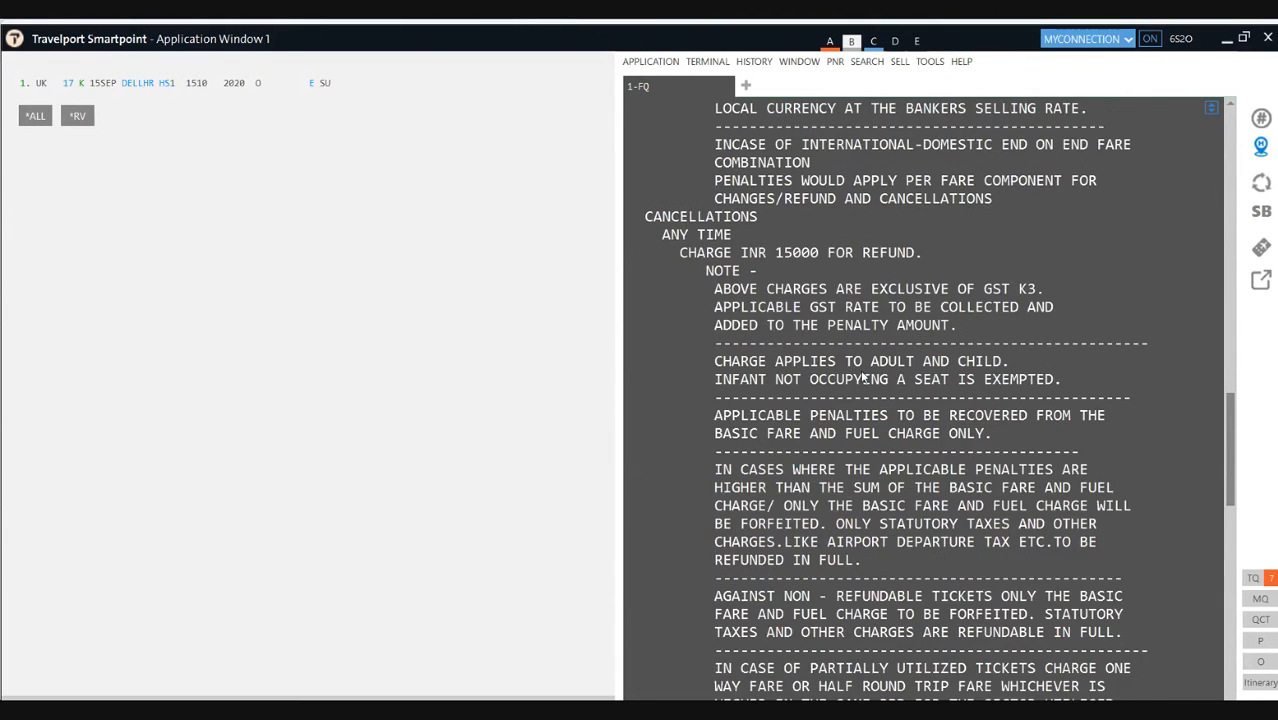
scroll(862, 376, "down", 8)
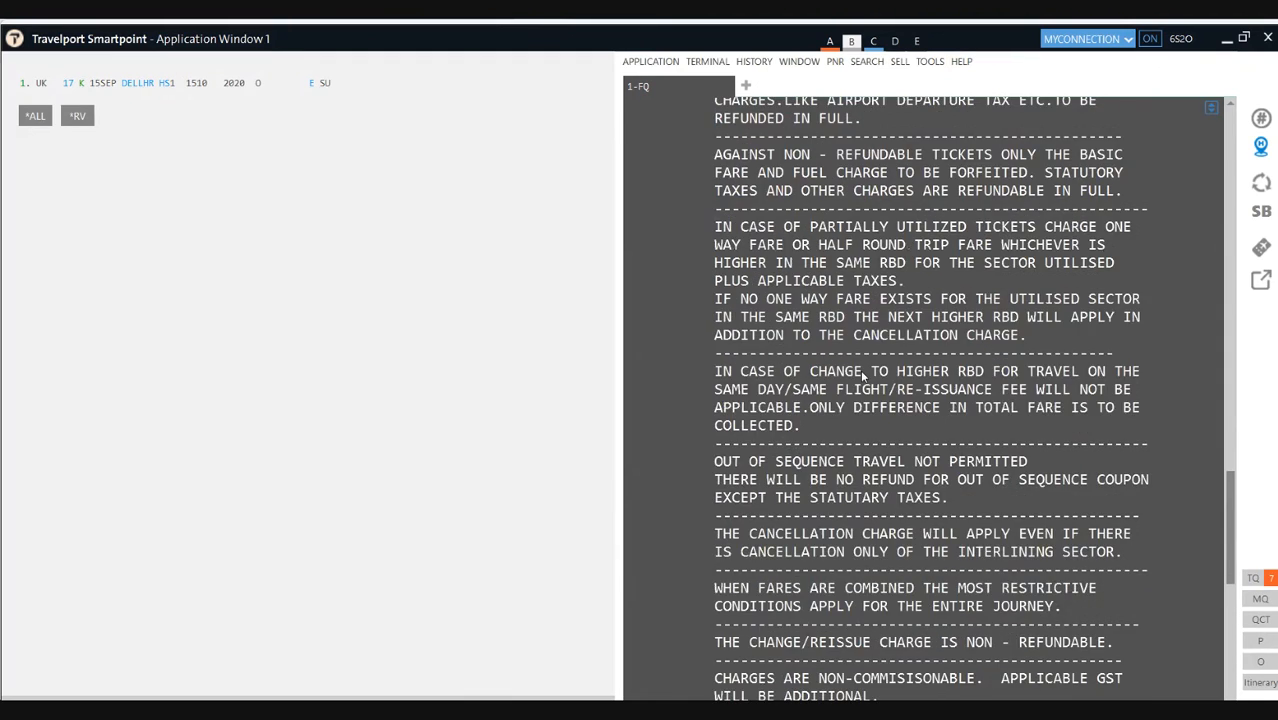
scroll(862, 376, "down", 6)
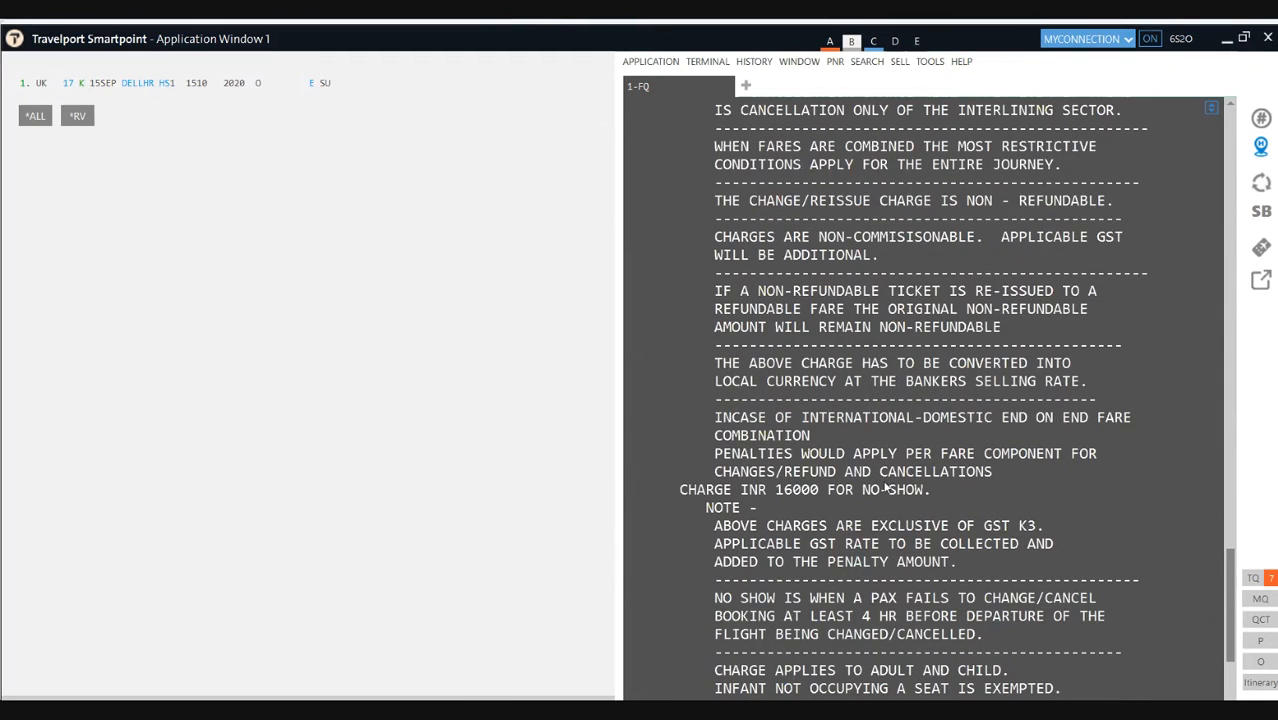
left_click_drag(931, 494, 677, 489)
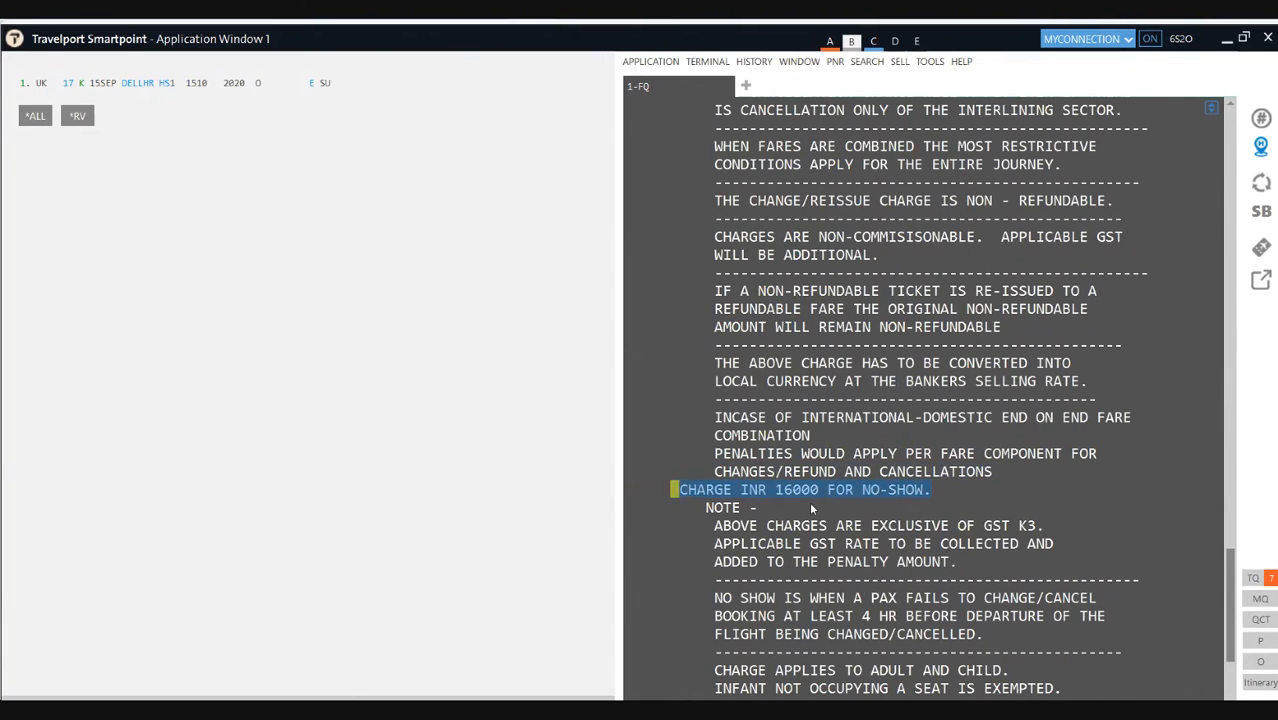
left_click_drag(1043, 525, 983, 525)
scroll(981, 515, "down", 2)
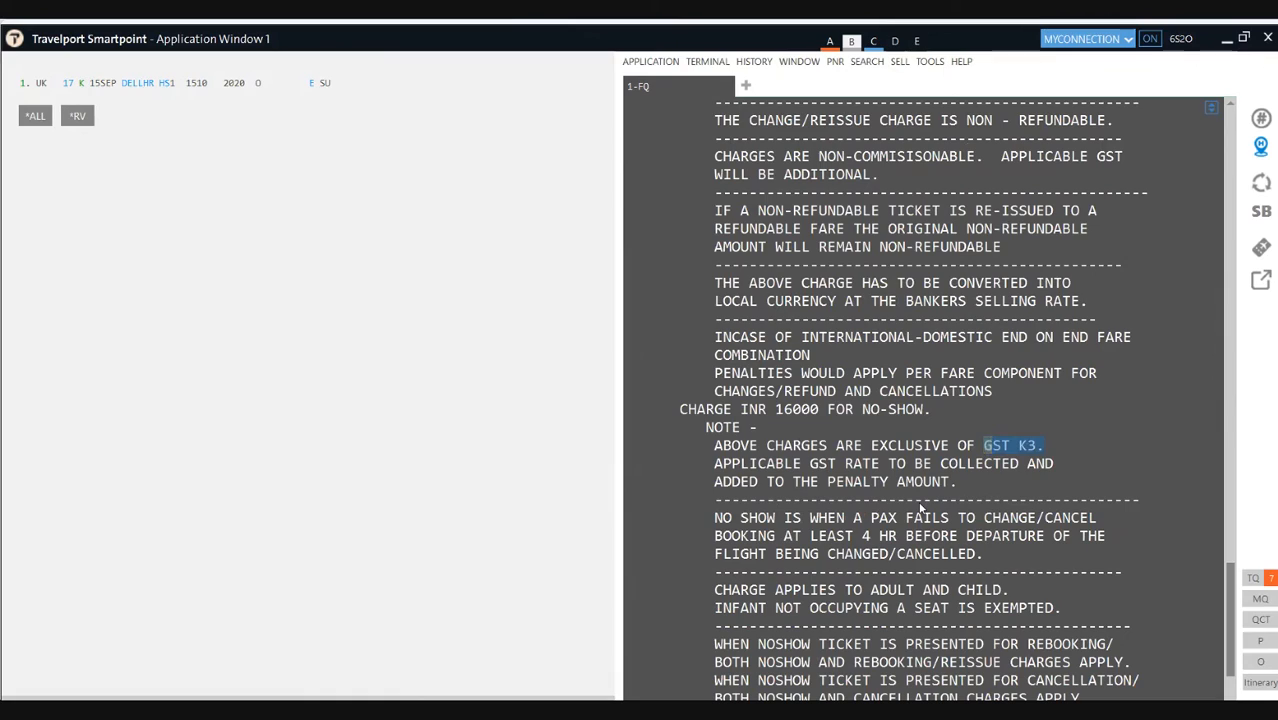
left_click(926, 550)
left_click_drag(984, 553, 713, 528)
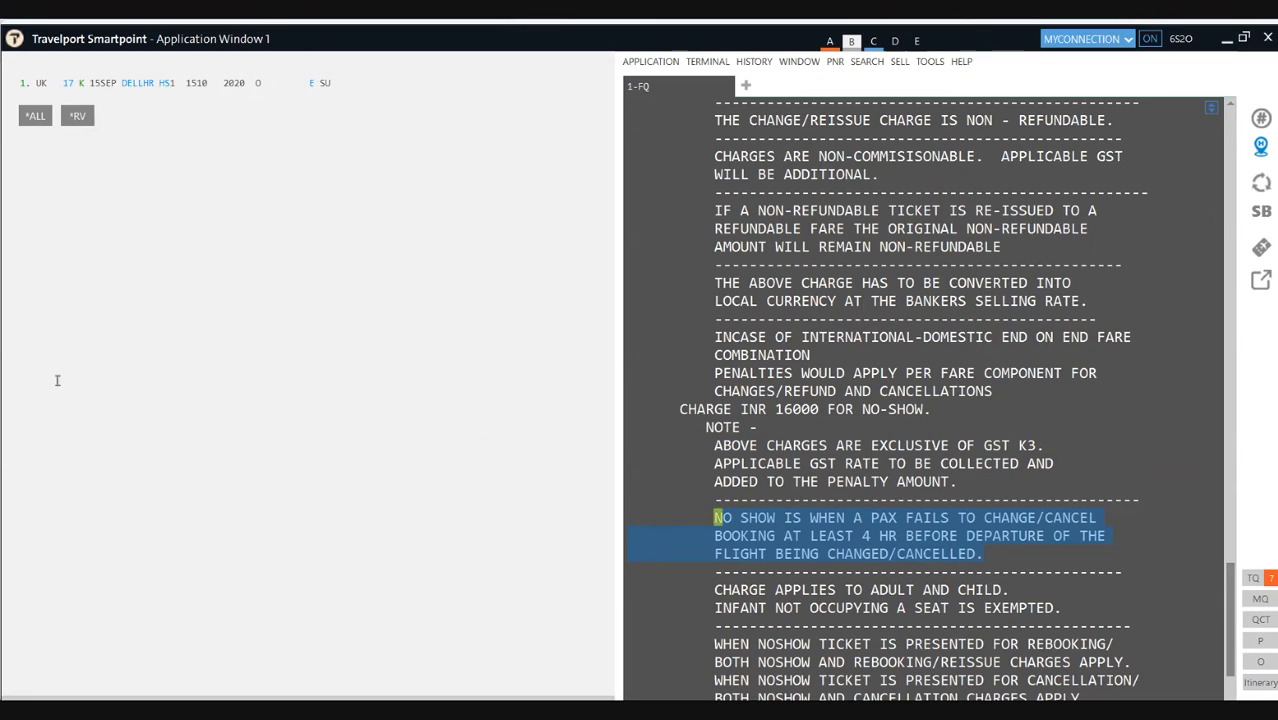
Step: Underline the 1510 departure with its pm time, and circle the INR 16000 no-show charge and GST K3
mouse_move(184, 92)
left_mouse_down()
mouse_move(213, 88)
mouse_move(208, 74)
mouse_move(186, 74)
mouse_move(183, 88)
mouse_move(214, 126)
mouse_move(224, 179)
mouse_move(191, 172)
mouse_move(189, 145)
mouse_move(238, 178)
mouse_move(263, 151)
left_mouse_up()
left_click_drag(286, 150, 296, 174)
mouse_move(288, 112)
left_mouse_down()
mouse_move(365, 171)
mouse_move(388, 172)
left_mouse_up()
left_click_drag(168, 200, 396, 231)
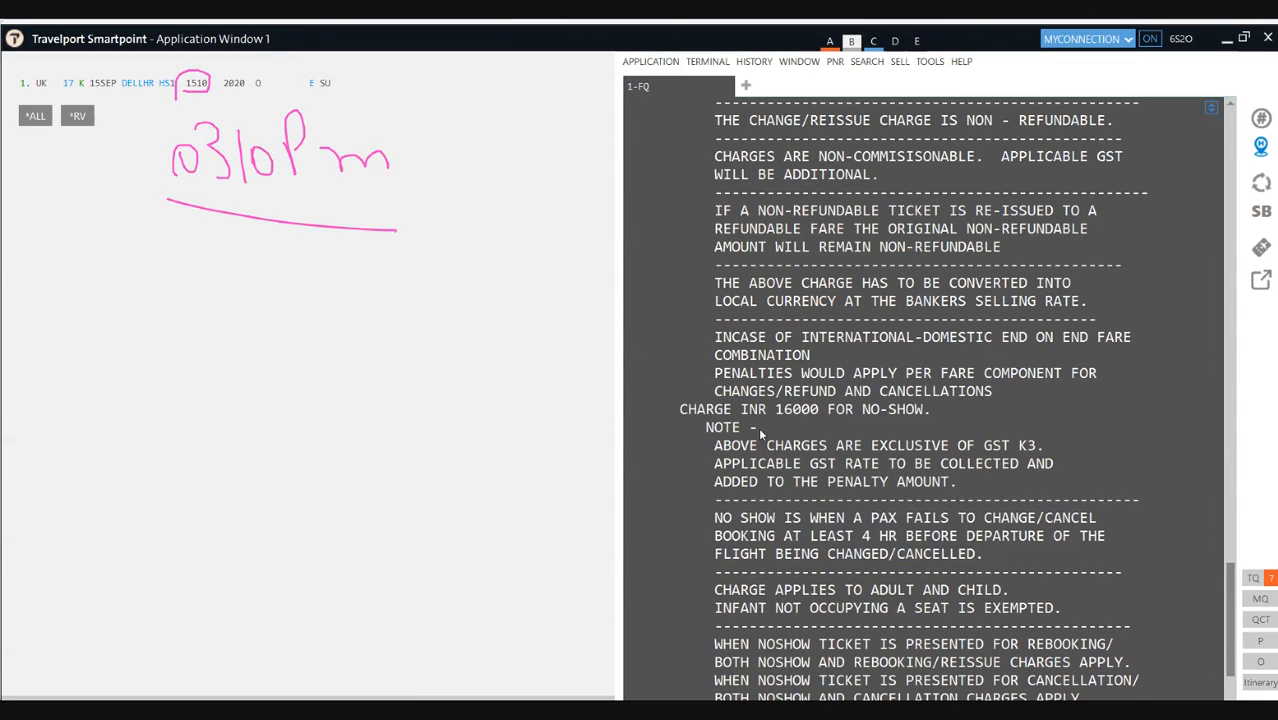
mouse_move(742, 416)
left_mouse_down()
mouse_move(957, 416)
mouse_move(870, 394)
mouse_move(698, 395)
mouse_move(676, 412)
mouse_move(705, 428)
left_mouse_up()
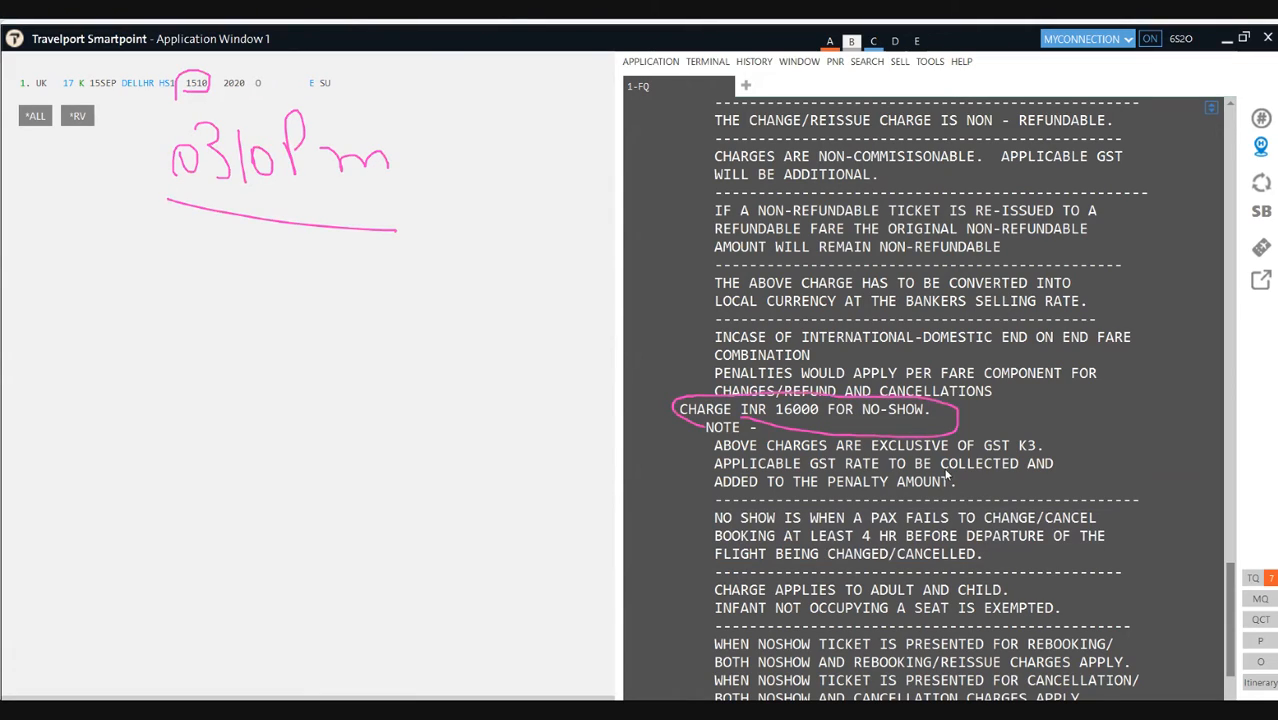
mouse_move(1040, 466)
left_mouse_down()
mouse_move(1020, 430)
mouse_move(978, 446)
mouse_move(1025, 470)
left_mouse_up()
Step: Handwrite the no-show cutoff time, crossing out 1210pm and underlining the corrected 1110 pm
mouse_move(296, 277)
left_mouse_down()
mouse_move(303, 316)
mouse_move(372, 318)
mouse_move(393, 287)
mouse_move(427, 311)
left_mouse_up()
mouse_move(423, 266)
left_mouse_down()
mouse_move(428, 292)
mouse_move(519, 291)
left_mouse_up()
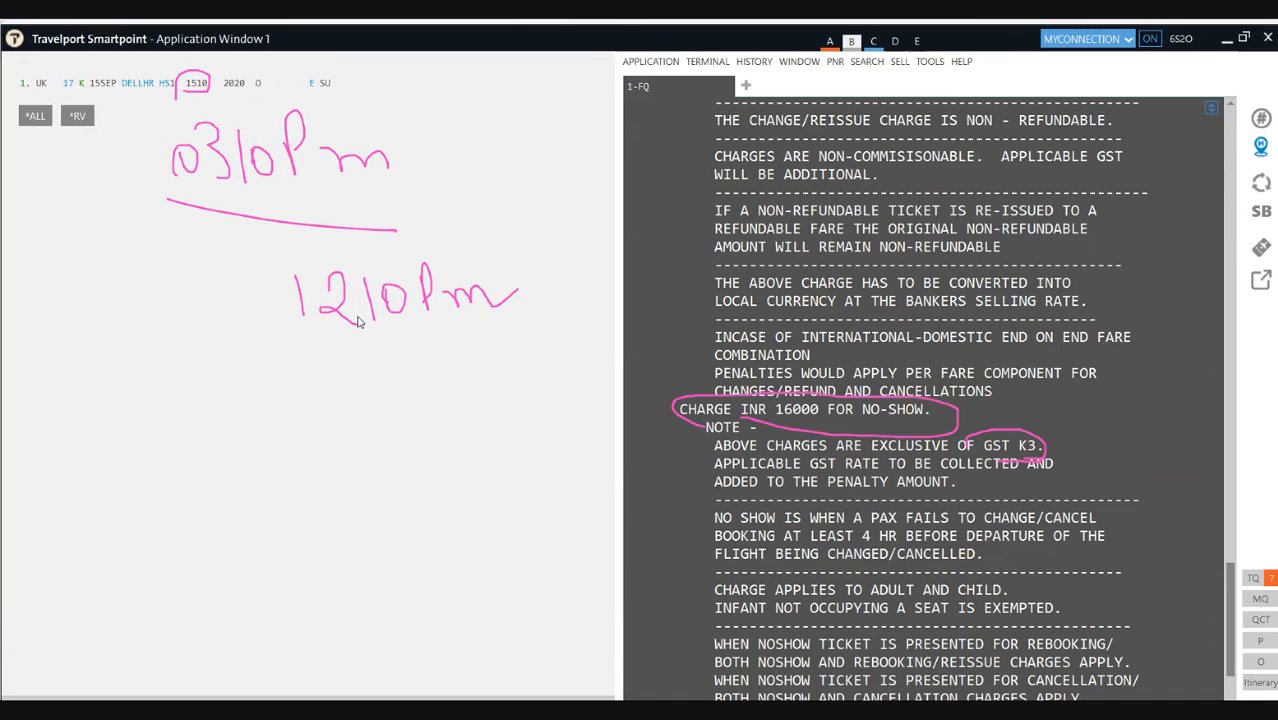
mouse_move(334, 278)
left_mouse_down()
mouse_move(355, 420)
mouse_move(375, 420)
left_mouse_up()
mouse_move(384, 366)
left_mouse_down()
mouse_move(388, 406)
mouse_move(418, 400)
left_mouse_up()
left_click_drag(268, 299, 464, 284)
mouse_move(446, 404)
left_mouse_down()
mouse_move(460, 352)
mouse_move(462, 382)
mouse_move(512, 374)
left_mouse_up()
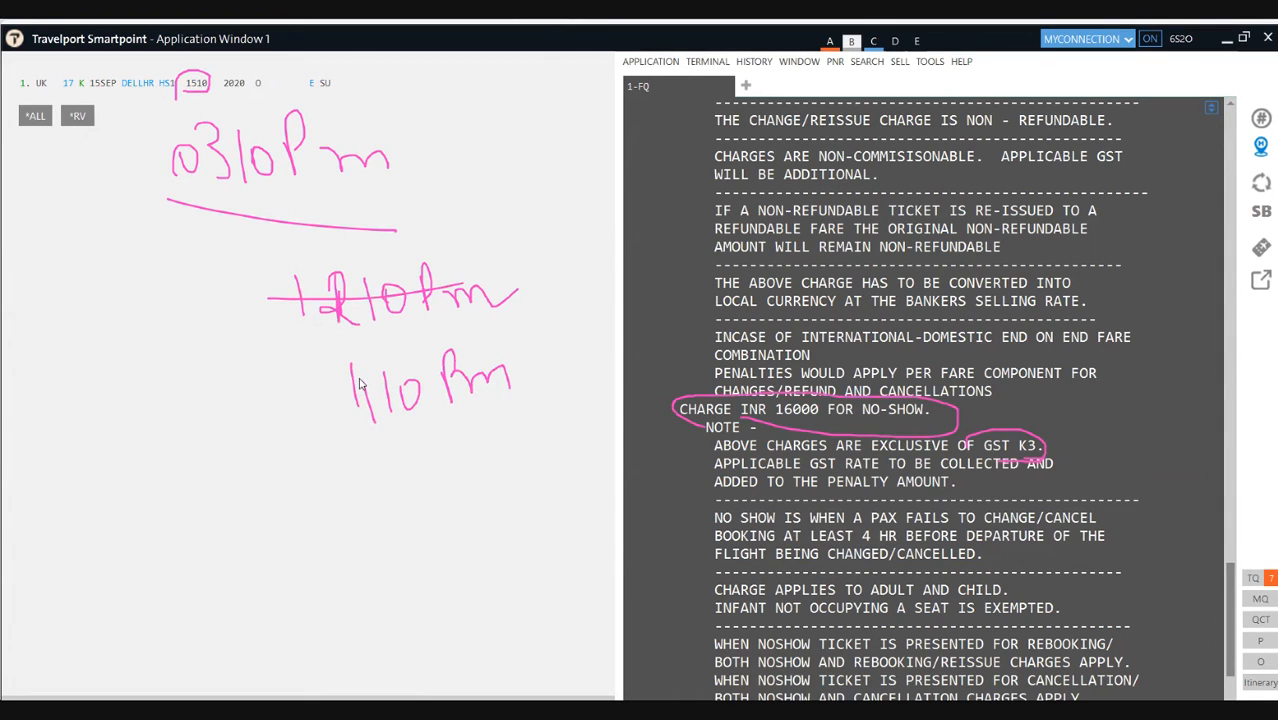
left_click_drag(281, 445, 478, 451)
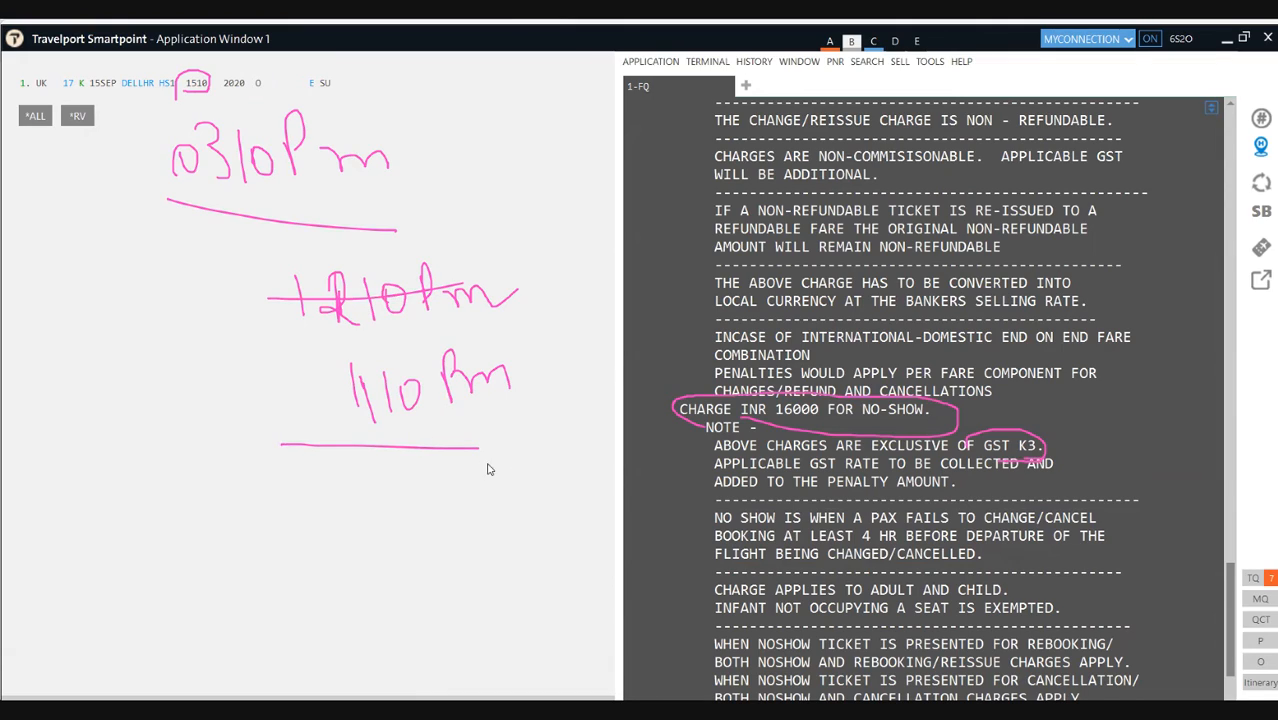
left_click_drag(458, 453, 538, 455)
left_click_drag(866, 432, 927, 433)
left_click_drag(318, 470, 332, 553)
left_click_drag(394, 476, 381, 505)
key("Escape")
scroll(735, 515, "down", 4)
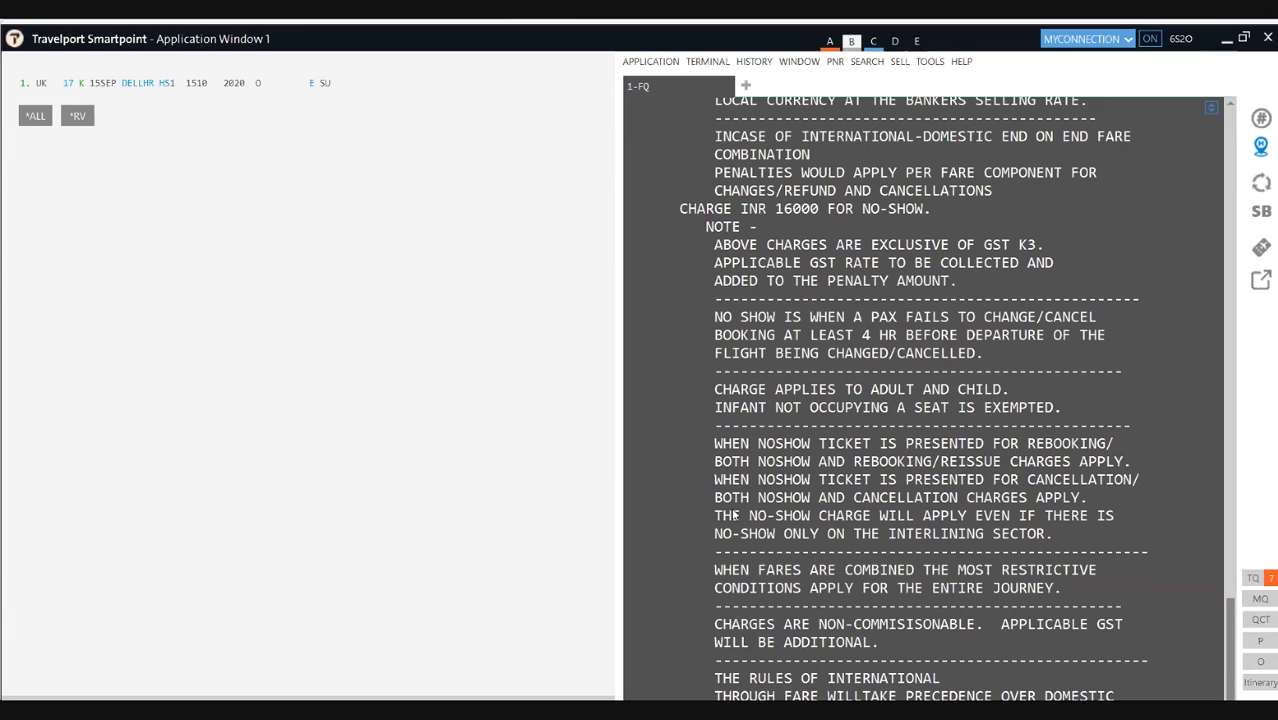
scroll(735, 515, "down", 2)
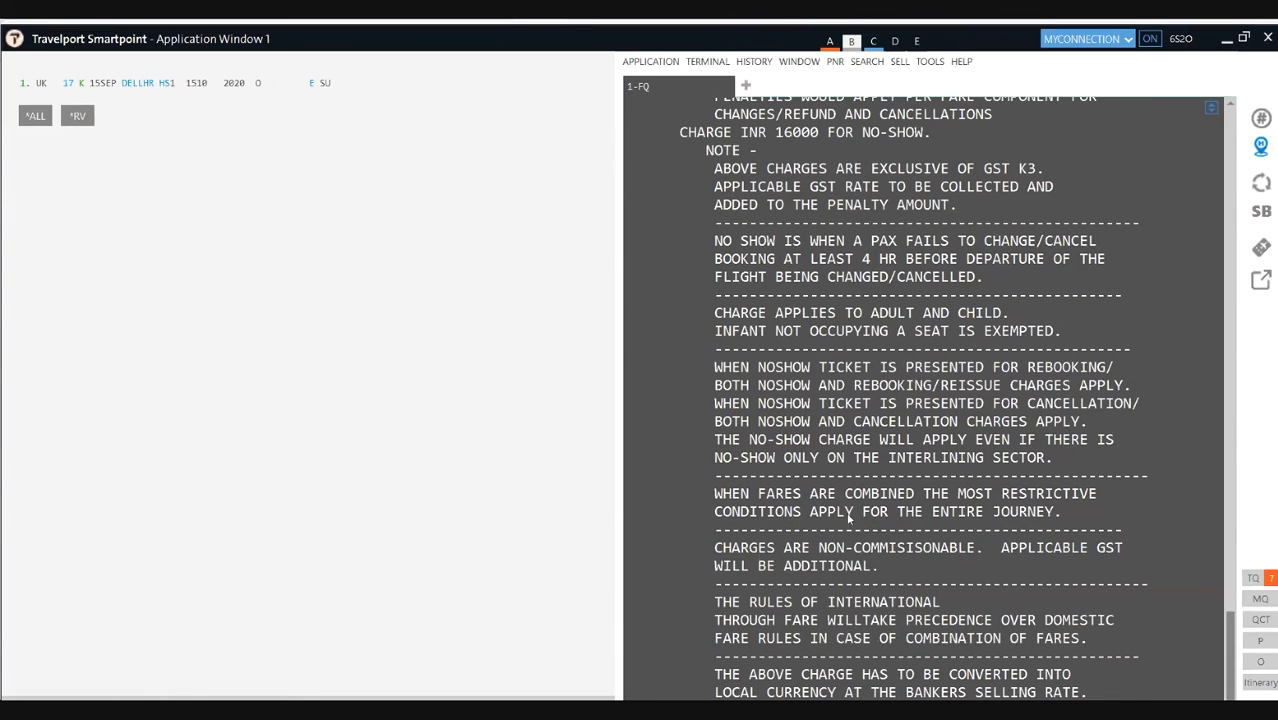
scroll(855, 519, "up", 1)
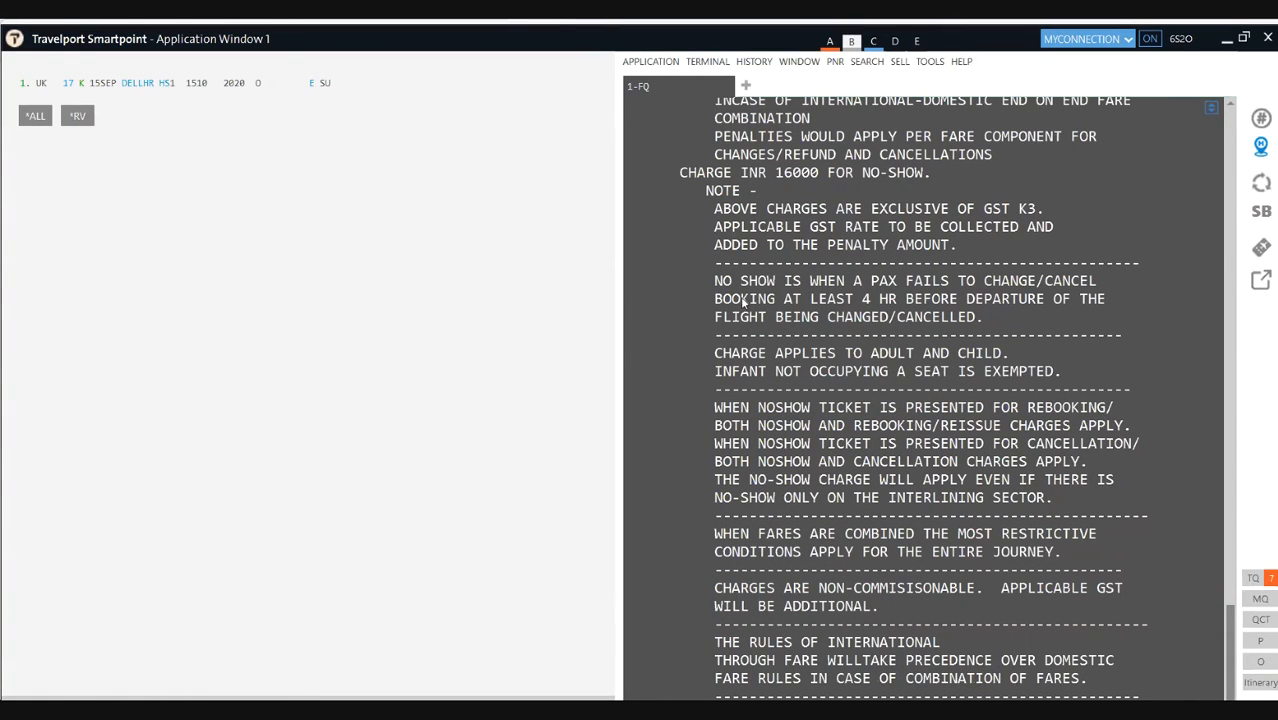
left_click_drag(983, 318, 690, 262)
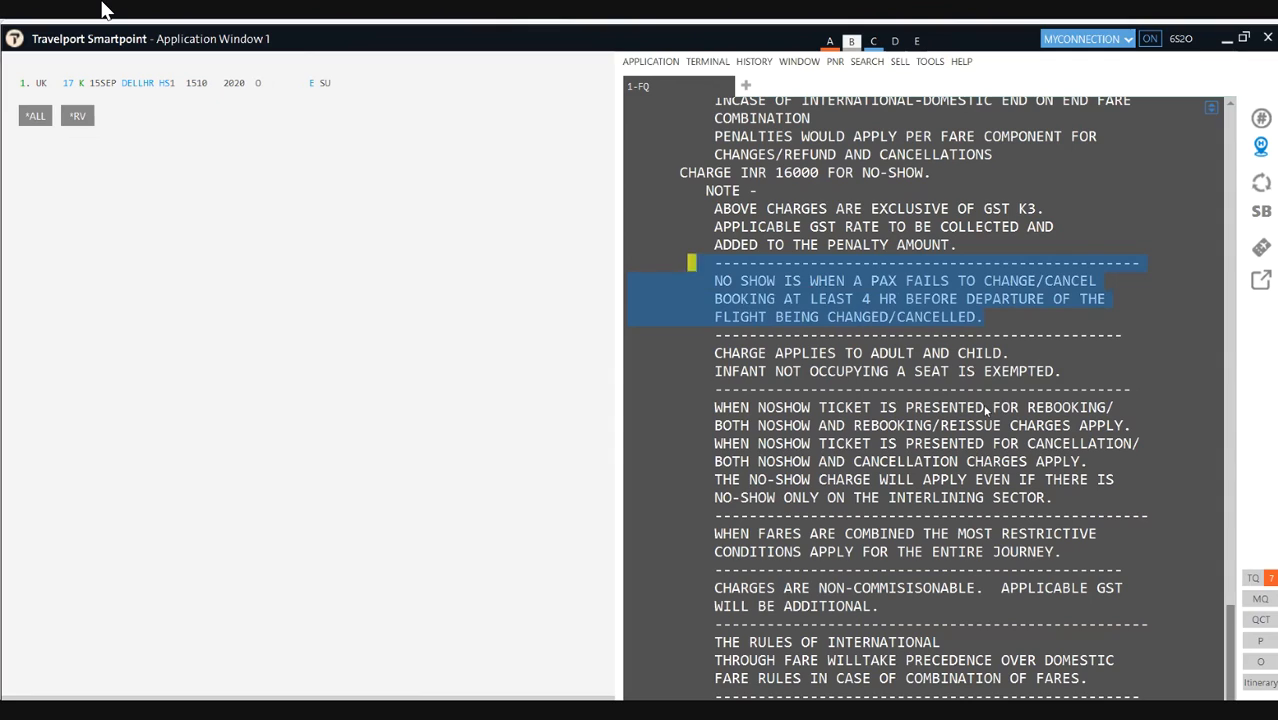
left_click(1015, 330)
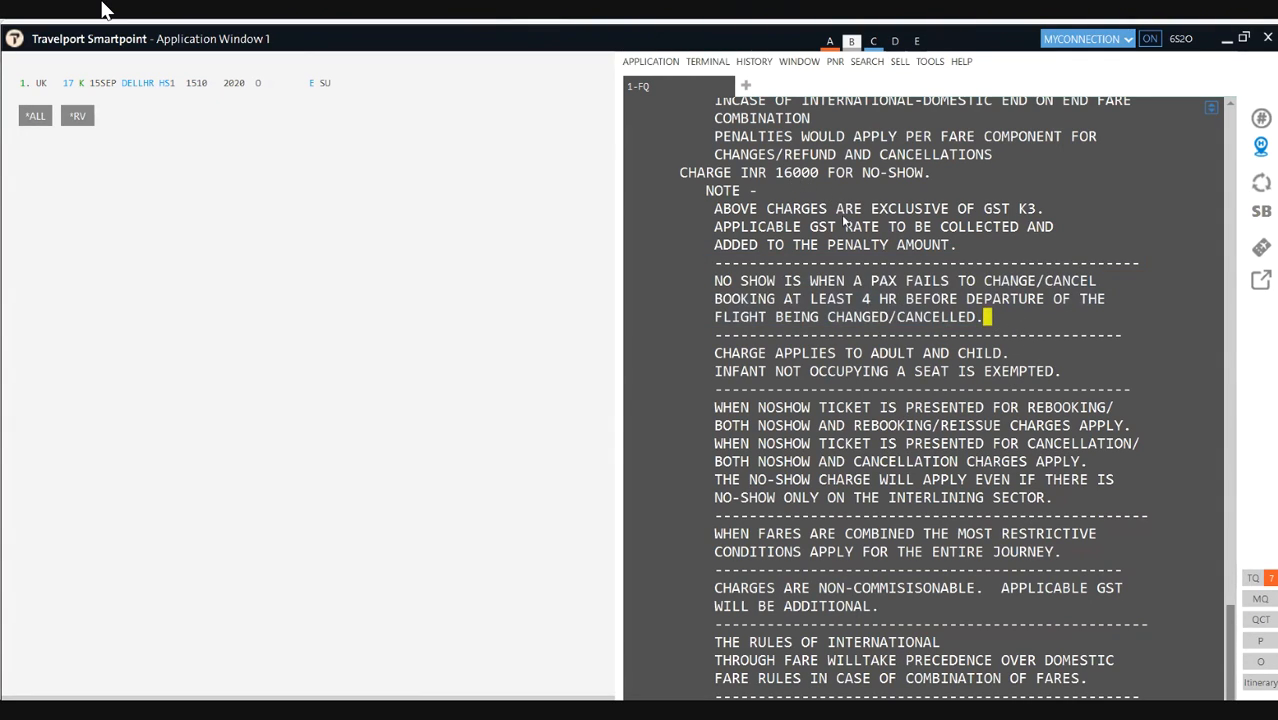
scroll(840, 200, "up", 2)
left_click_drag(784, 256, 822, 254)
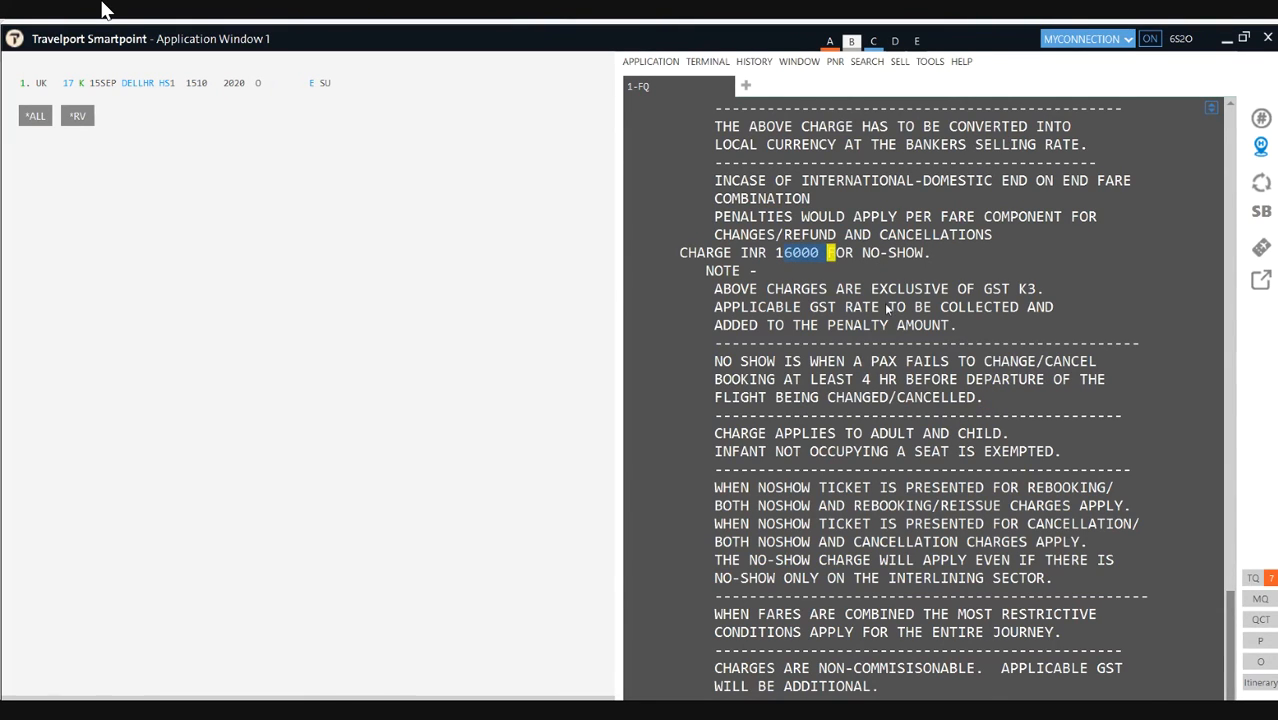
scroll(886, 309, "up", 8)
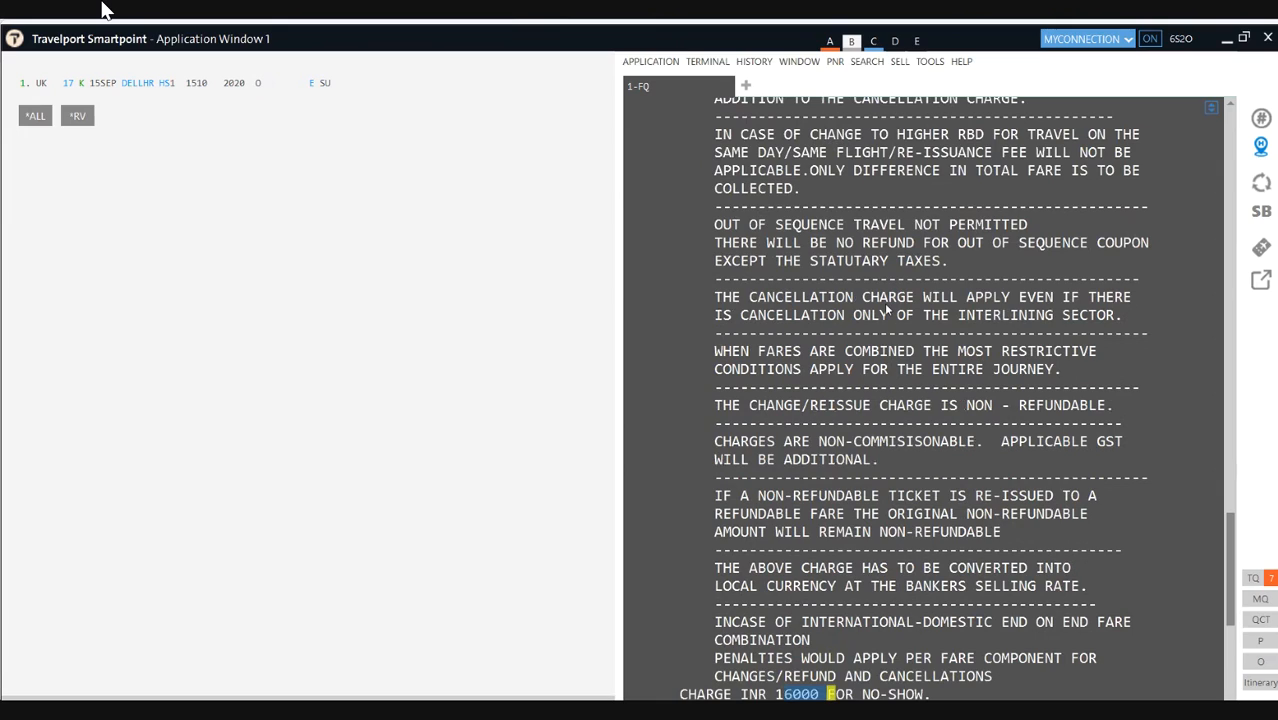
scroll(885, 310, "down", 2)
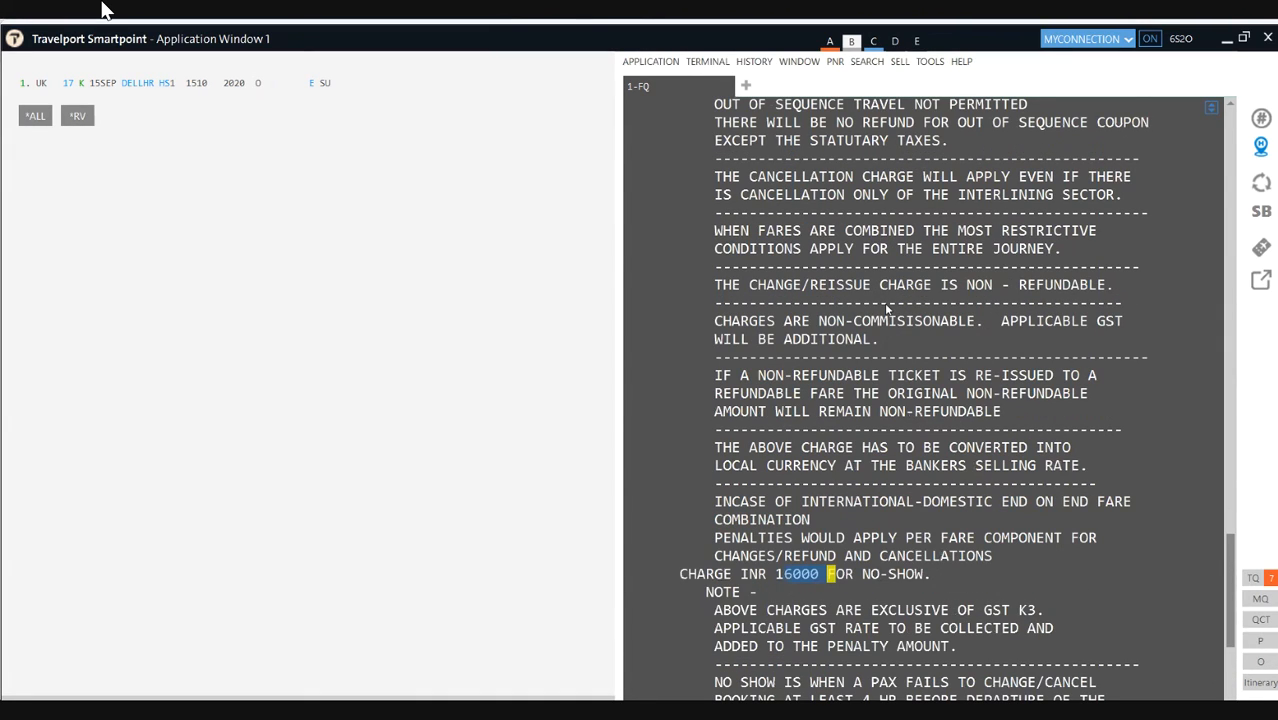
scroll(886, 309, "down", 4)
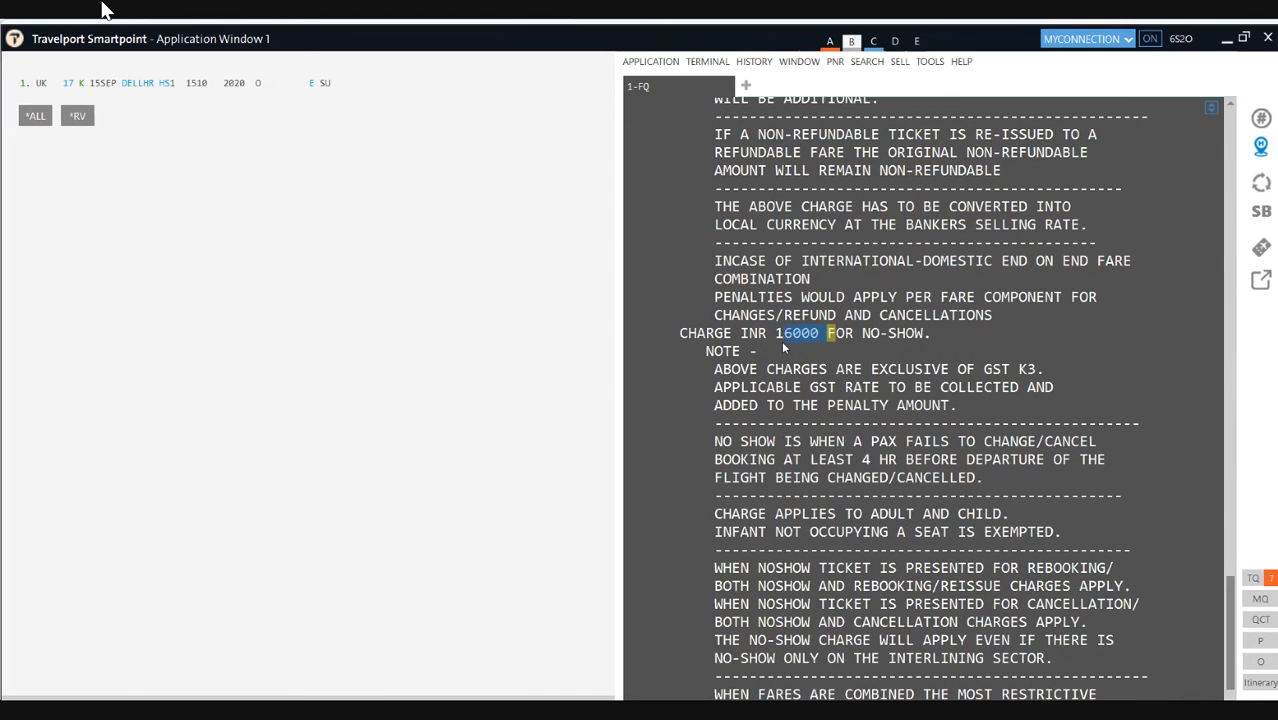
left_click_drag(778, 341, 823, 343)
left_click_drag(862, 460, 1070, 459)
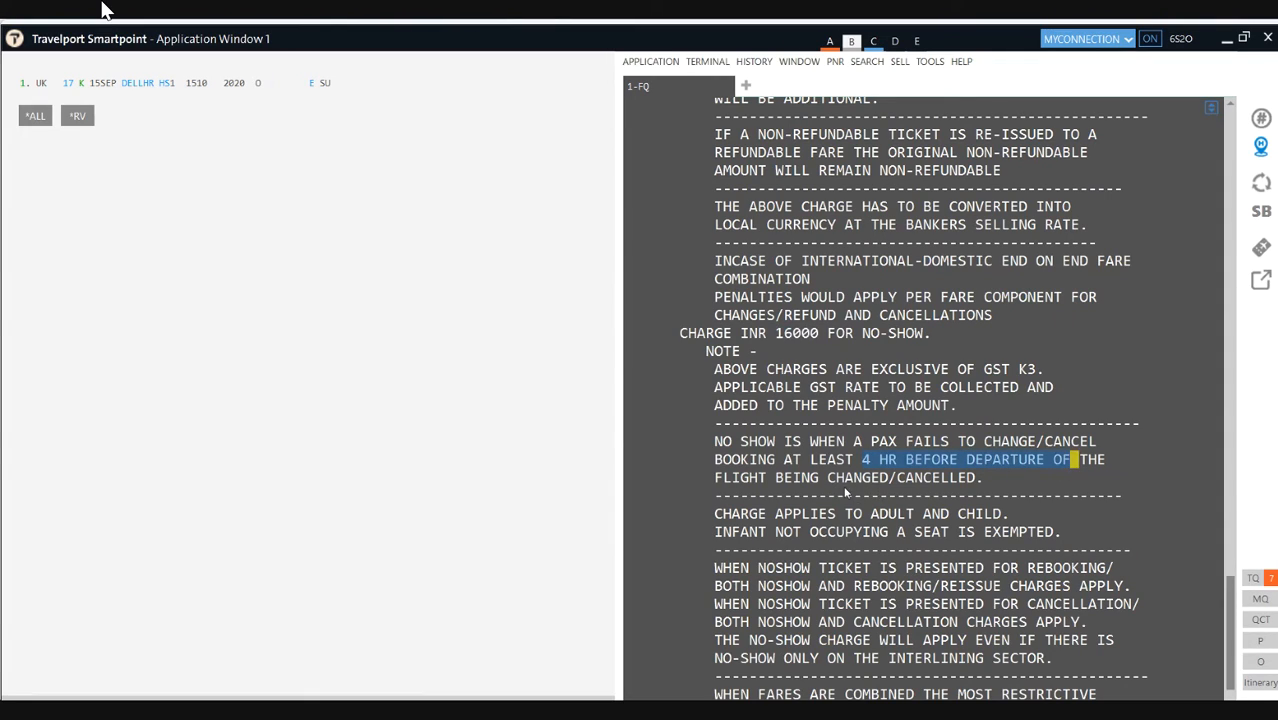
left_click_drag(837, 480, 884, 489)
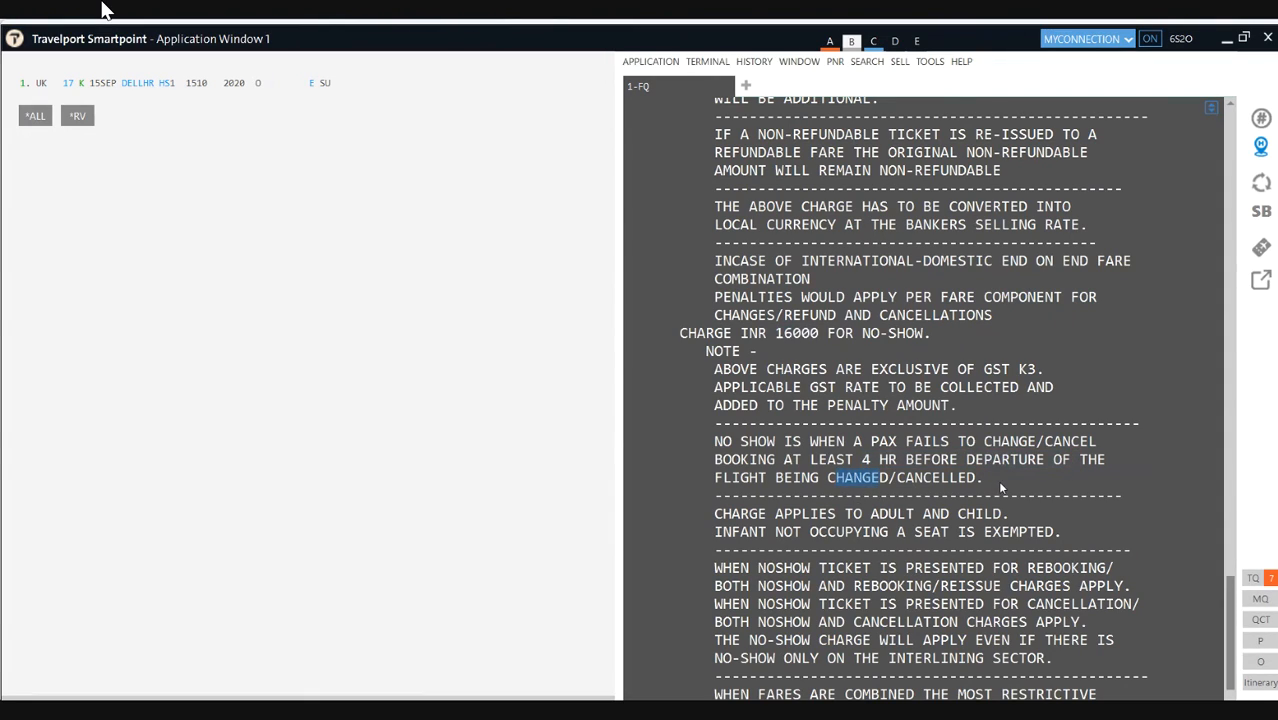
left_click_drag(984, 480, 900, 484)
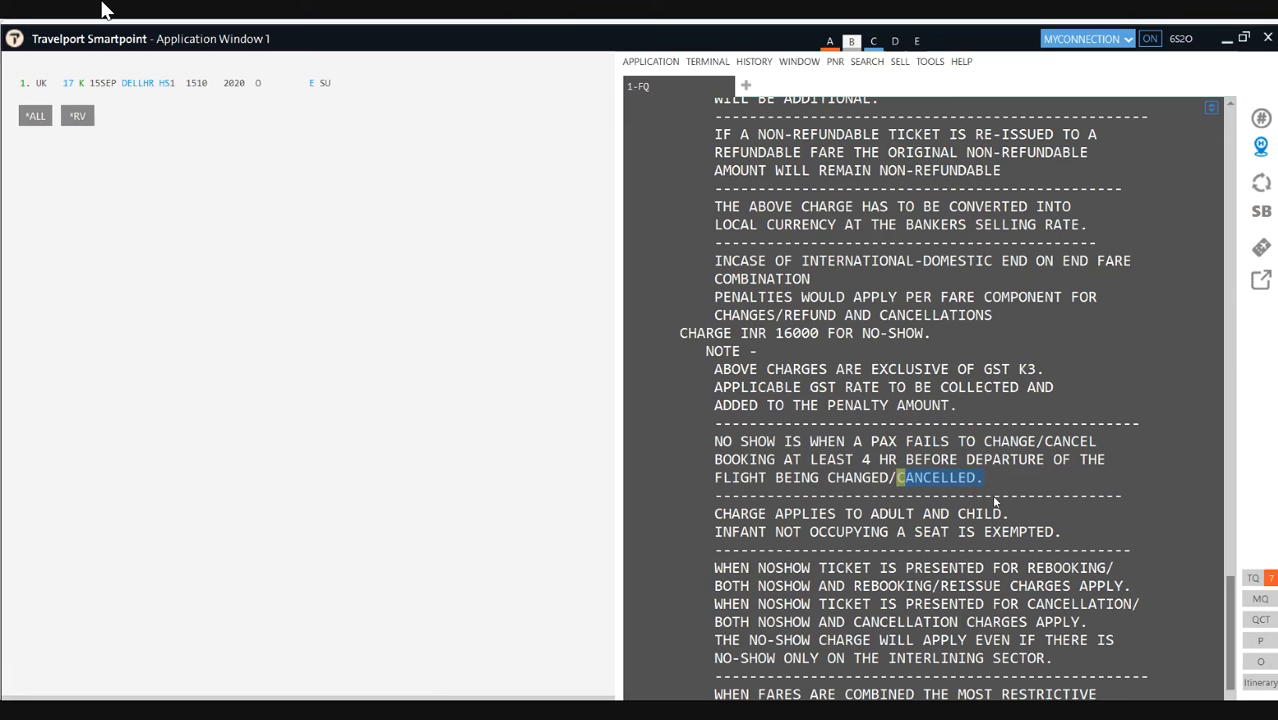
Step: Scroll the fare rules up to the CHANGES section showing CHARGE INR 10000 FOR REISSUE/REVALIDATION
scroll(1007, 512, "up", 10)
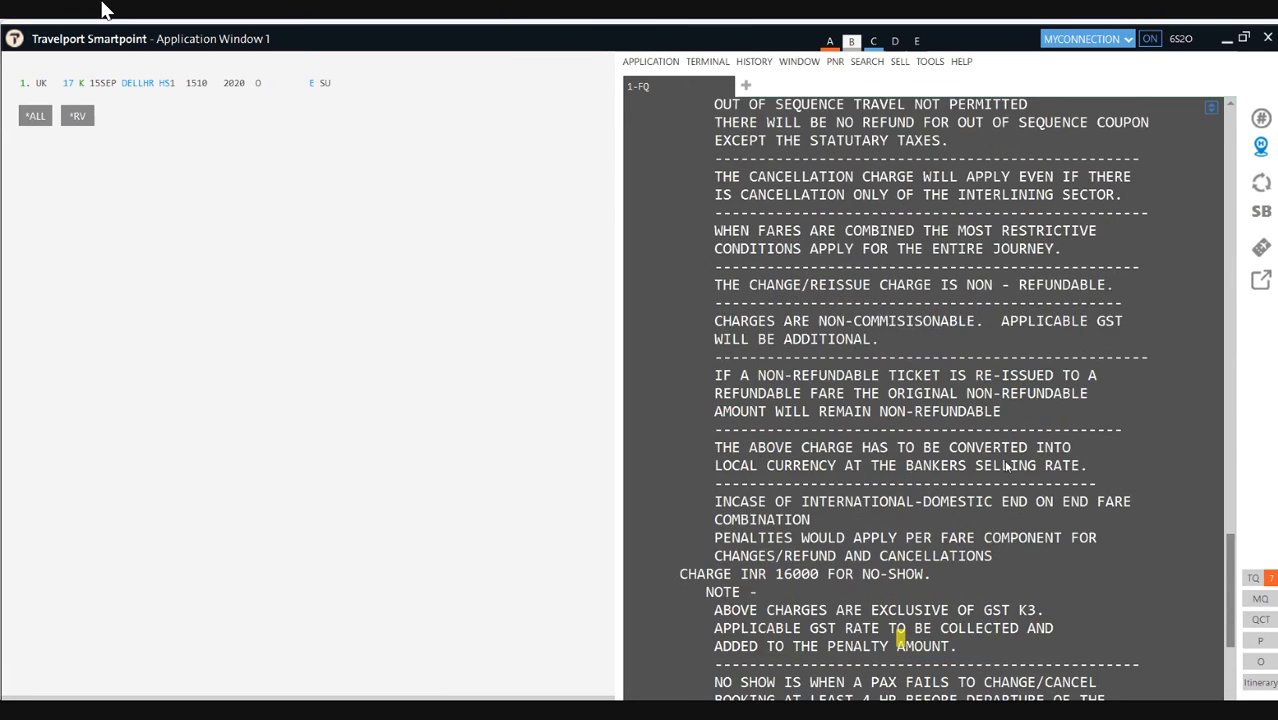
scroll(1024, 480, "up", 5)
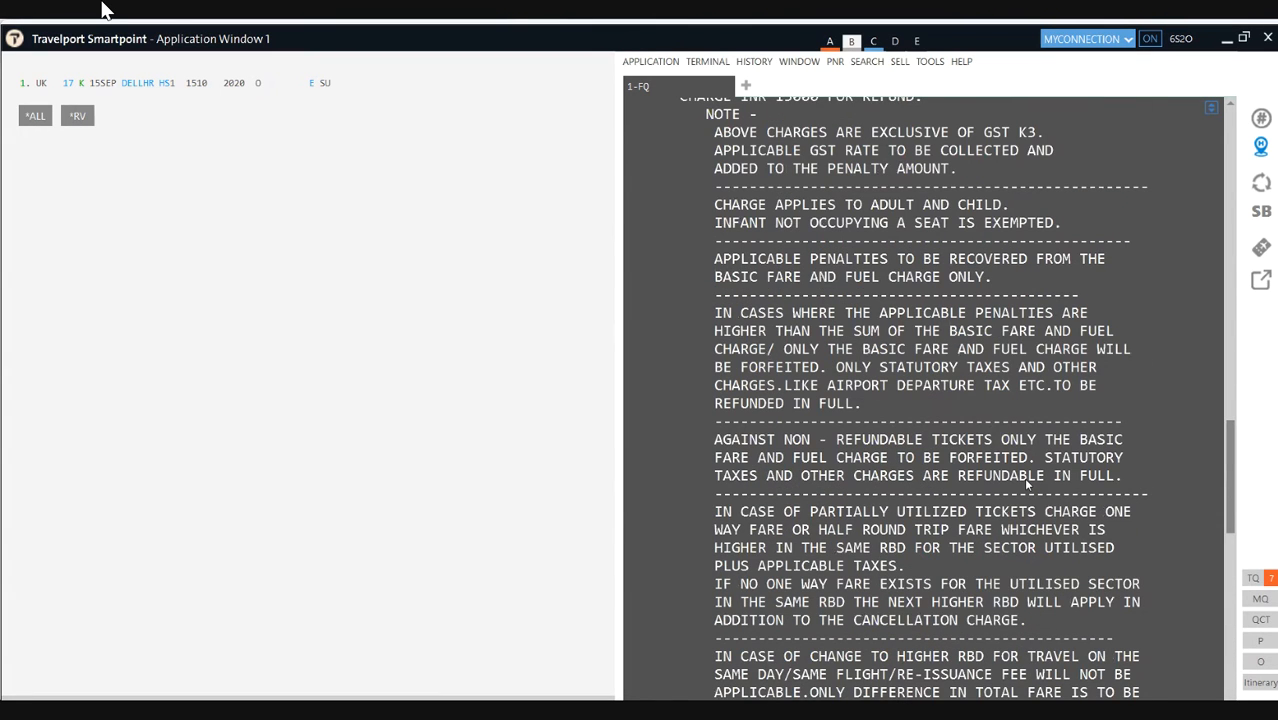
scroll(1023, 478, "up", 5)
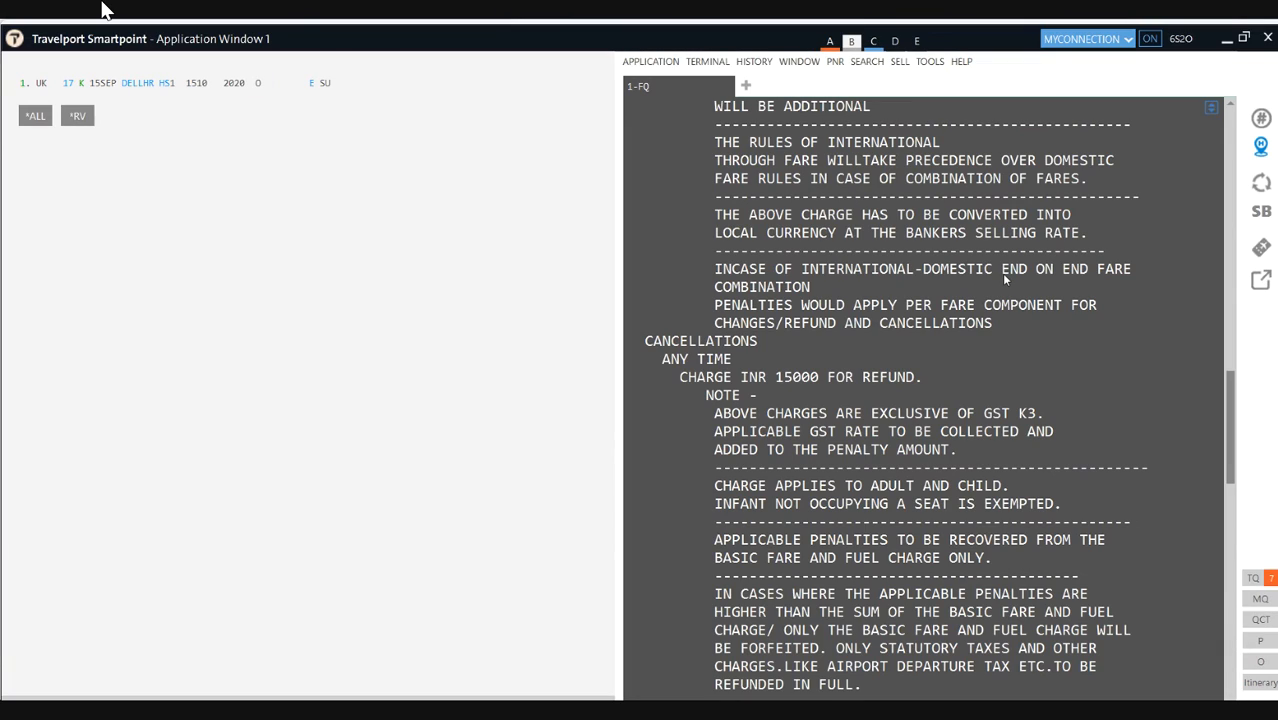
scroll(782, 362, "up", 7)
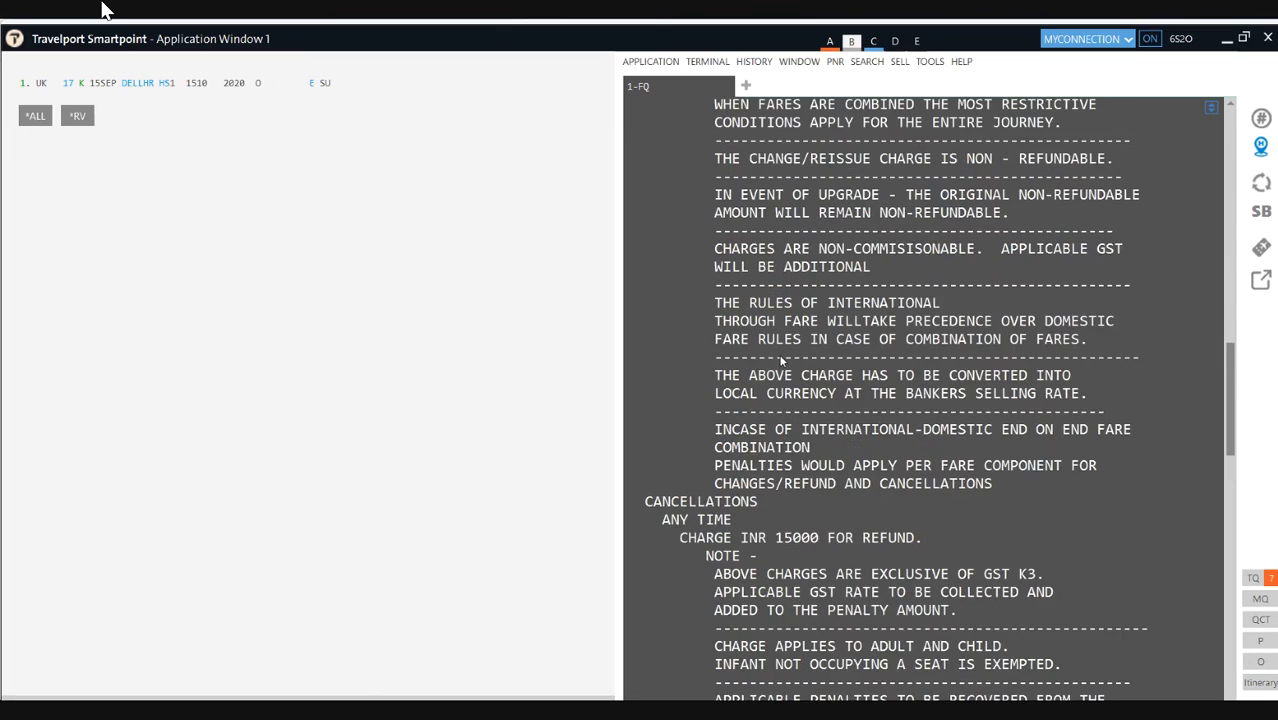
scroll(782, 362, "up", 6)
scroll(782, 362, "up", 4)
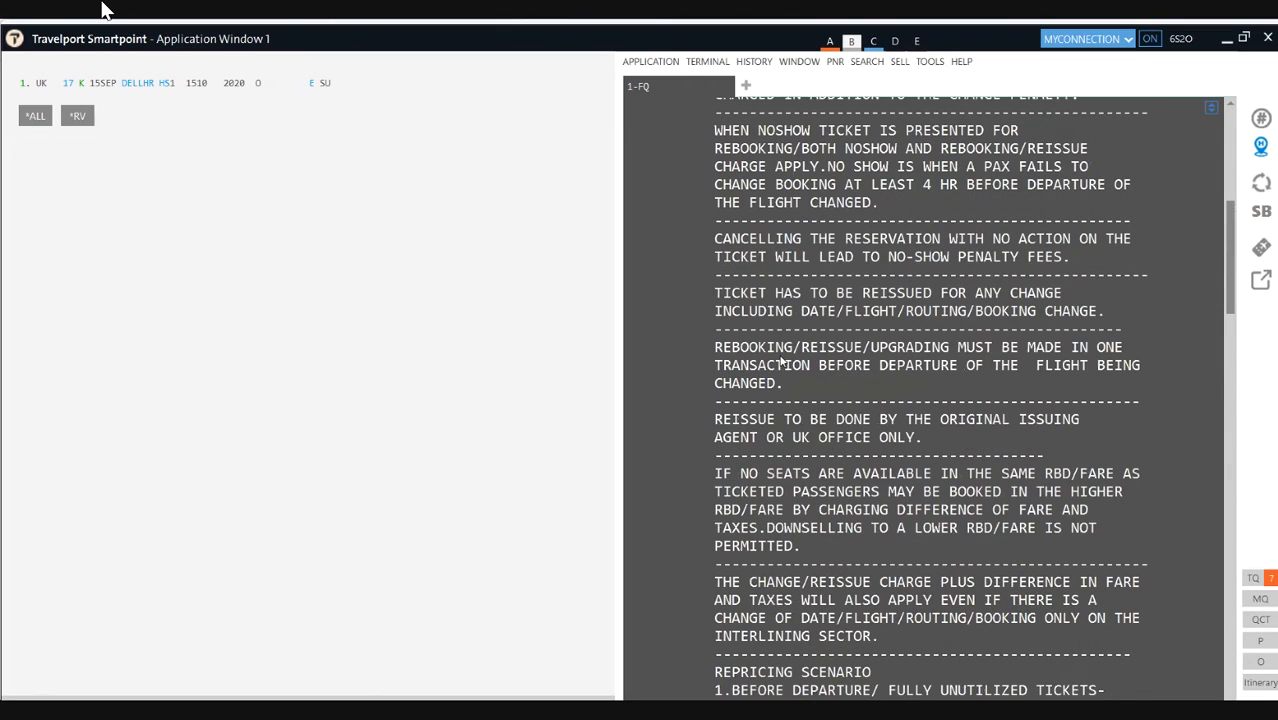
scroll(782, 362, "up", 7)
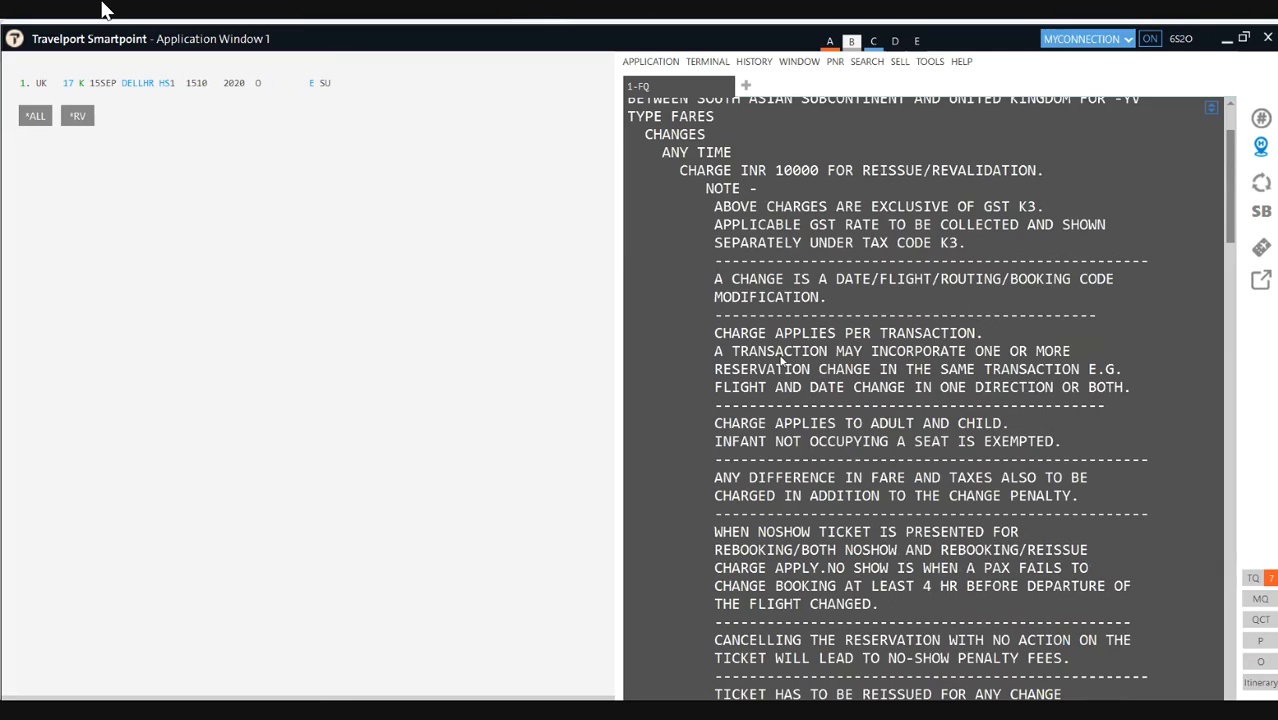
Step: Highlight the 10000 reissue charge and GST K3, then begin writing 'Reissuance' in pink on the left pane
double_click(812, 171)
left_click_drag(1037, 206, 983, 207)
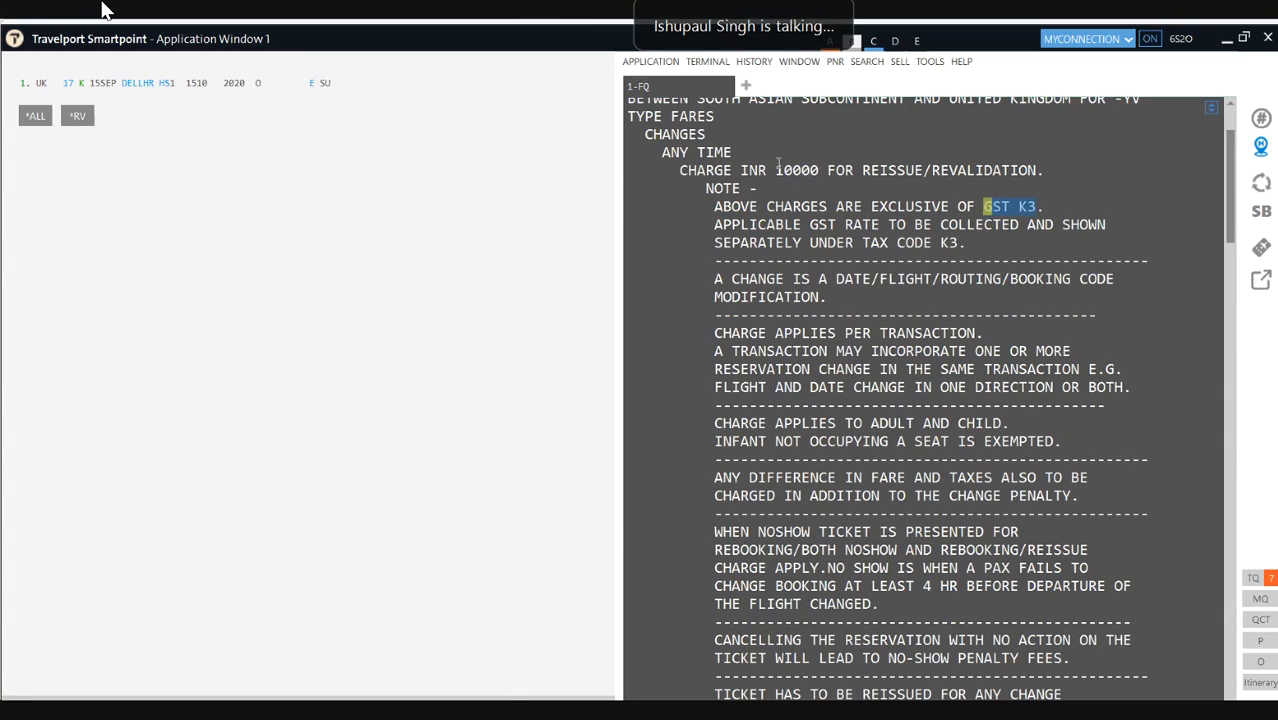
left_click_drag(776, 170, 822, 176)
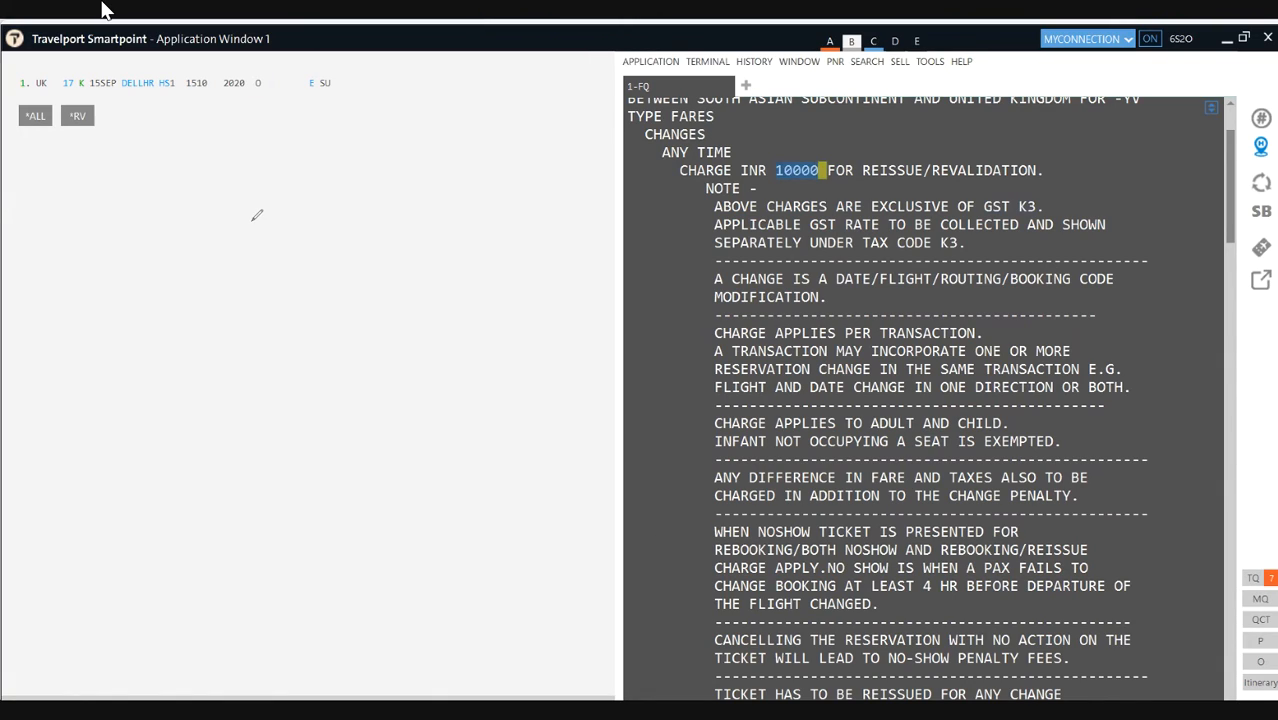
mouse_move(255, 173)
left_mouse_down()
mouse_move(277, 226)
mouse_move(320, 220)
mouse_move(335, 240)
mouse_move(368, 188)
mouse_move(399, 209)
mouse_move(566, 197)
left_mouse_up()
Step: Handwrite 'Reissuance charge' and '2. NO Show charge' in pink ink
mouse_move(298, 289)
left_mouse_down()
mouse_move(321, 272)
mouse_move(408, 298)
mouse_move(440, 284)
mouse_move(446, 310)
left_mouse_up()
left_click_drag(170, 400, 190, 433)
left_click(212, 406)
mouse_move(300, 392)
left_mouse_down()
mouse_move(292, 420)
mouse_move(334, 365)
mouse_move(447, 352)
mouse_move(468, 377)
mouse_move(480, 358)
mouse_move(520, 370)
mouse_move(536, 332)
mouse_move(548, 368)
mouse_move(607, 333)
mouse_move(624, 342)
mouse_move(606, 370)
left_mouse_up()
left_click_drag(509, 406, 630, 394)
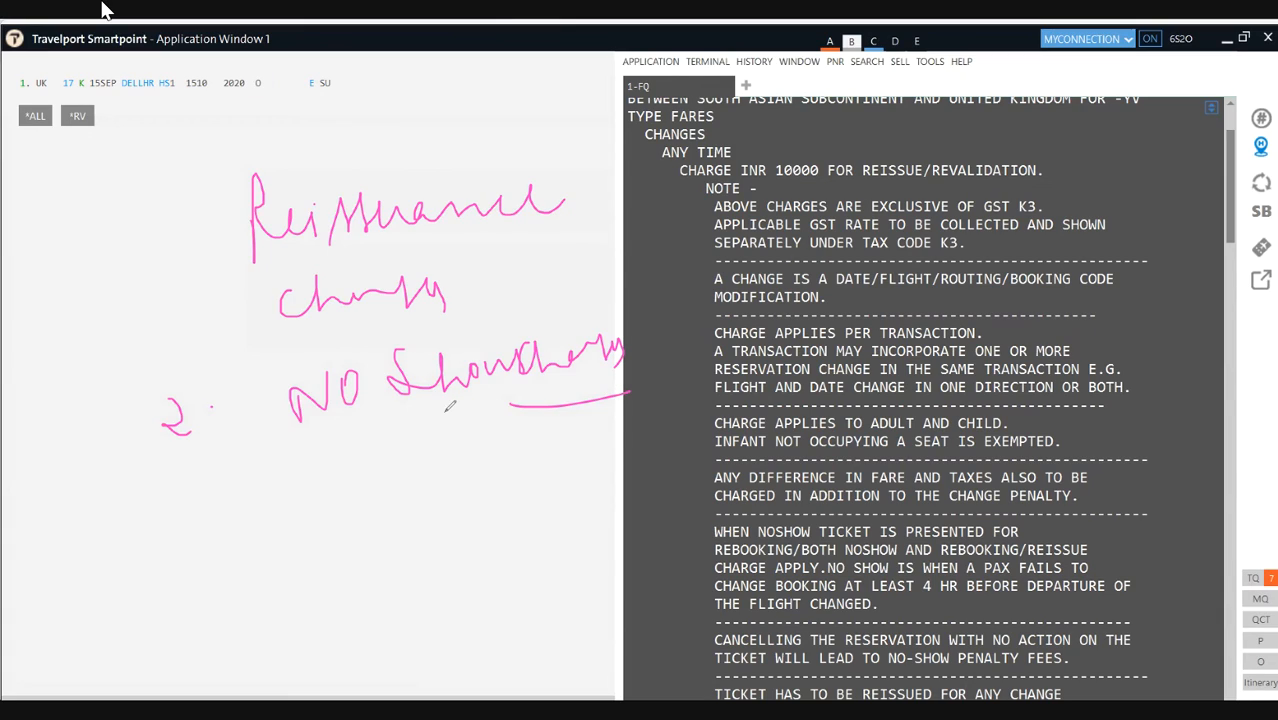
Step: Draw a box around the '2. NO Show charge' note
left_click_drag(259, 366, 270, 490)
left_click_drag(631, 311, 646, 428)
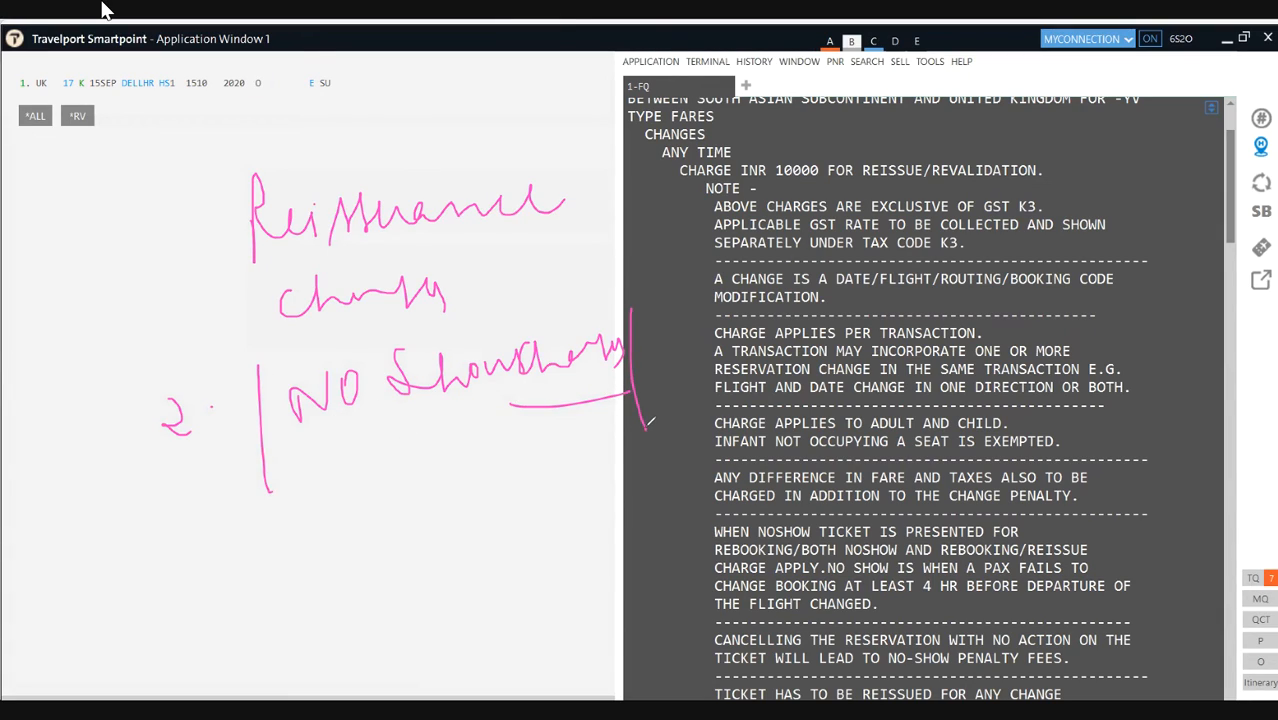
left_click_drag(268, 346, 556, 340)
left_click_drag(308, 460, 606, 440)
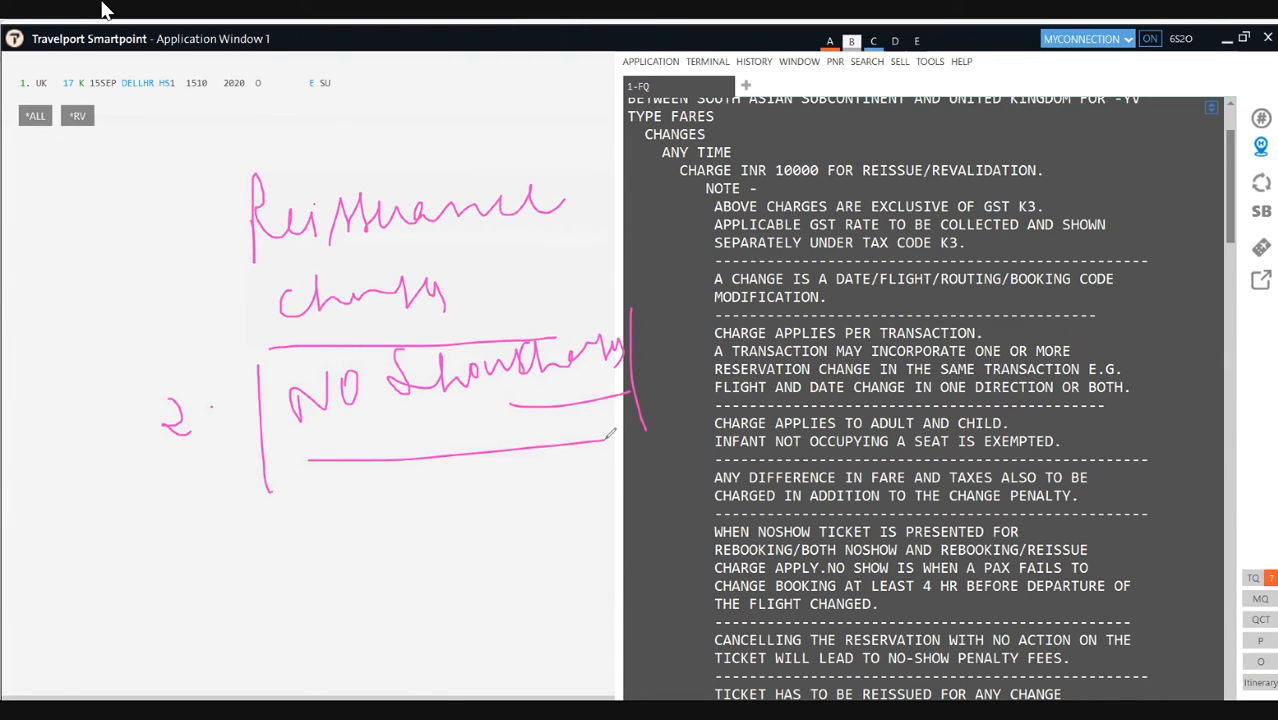
Step: Write '4hrs. or 24hrs' below, circling 24hrs and the 'Reissuance charge' note
mouse_move(393, 520)
left_mouse_down()
mouse_move(501, 529)
mouse_move(529, 515)
mouse_move(550, 538)
left_mouse_up()
left_click(545, 540)
mouse_move(356, 595)
left_mouse_down()
mouse_move(384, 588)
mouse_move(370, 606)
mouse_move(398, 624)
mouse_move(470, 612)
mouse_move(488, 630)
mouse_move(518, 612)
mouse_move(563, 624)
left_mouse_up()
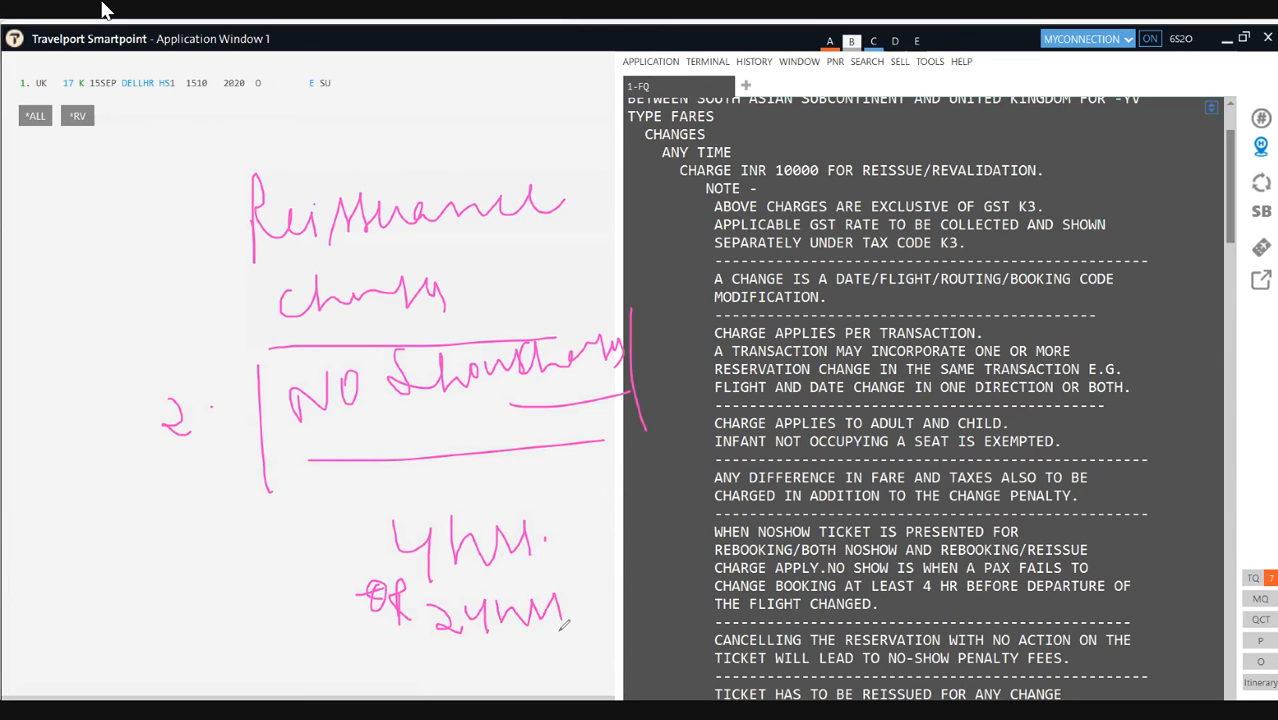
mouse_move(466, 657)
left_mouse_down()
mouse_move(575, 636)
mouse_move(566, 589)
mouse_move(415, 638)
left_mouse_up()
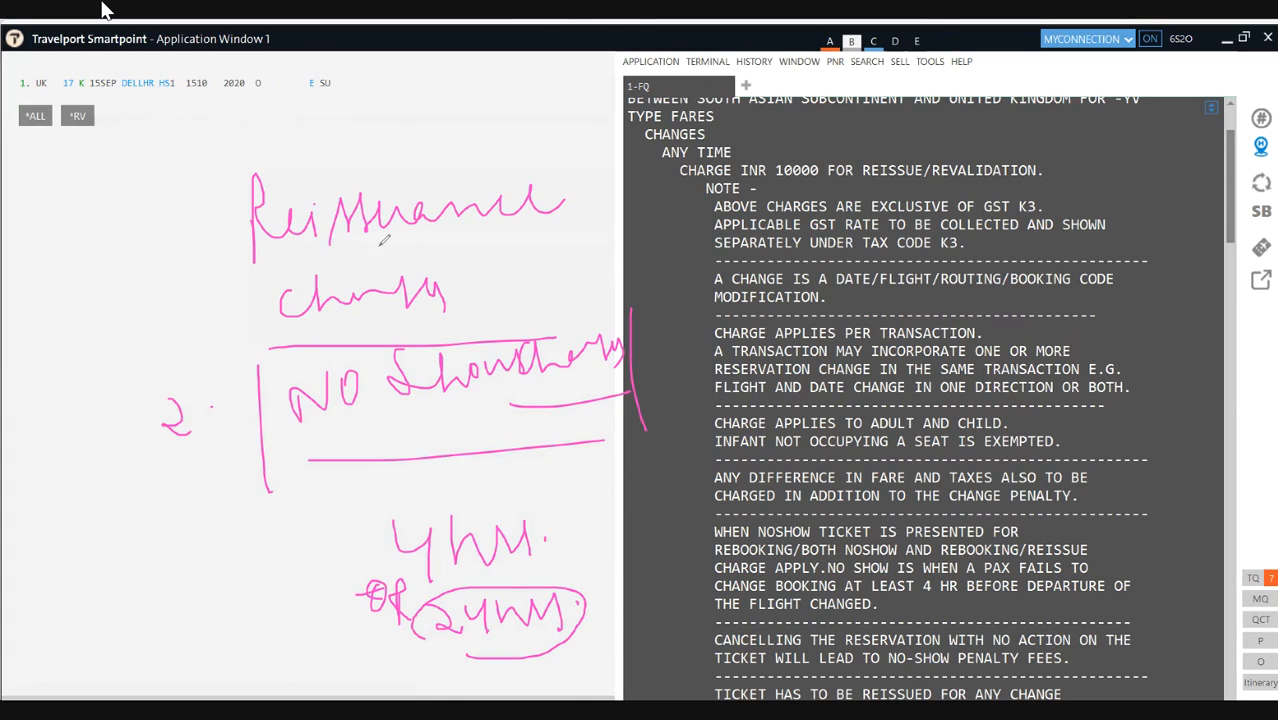
mouse_move(309, 320)
left_mouse_down()
mouse_move(457, 334)
mouse_move(588, 184)
mouse_move(307, 123)
mouse_move(237, 284)
mouse_move(290, 308)
left_mouse_up()
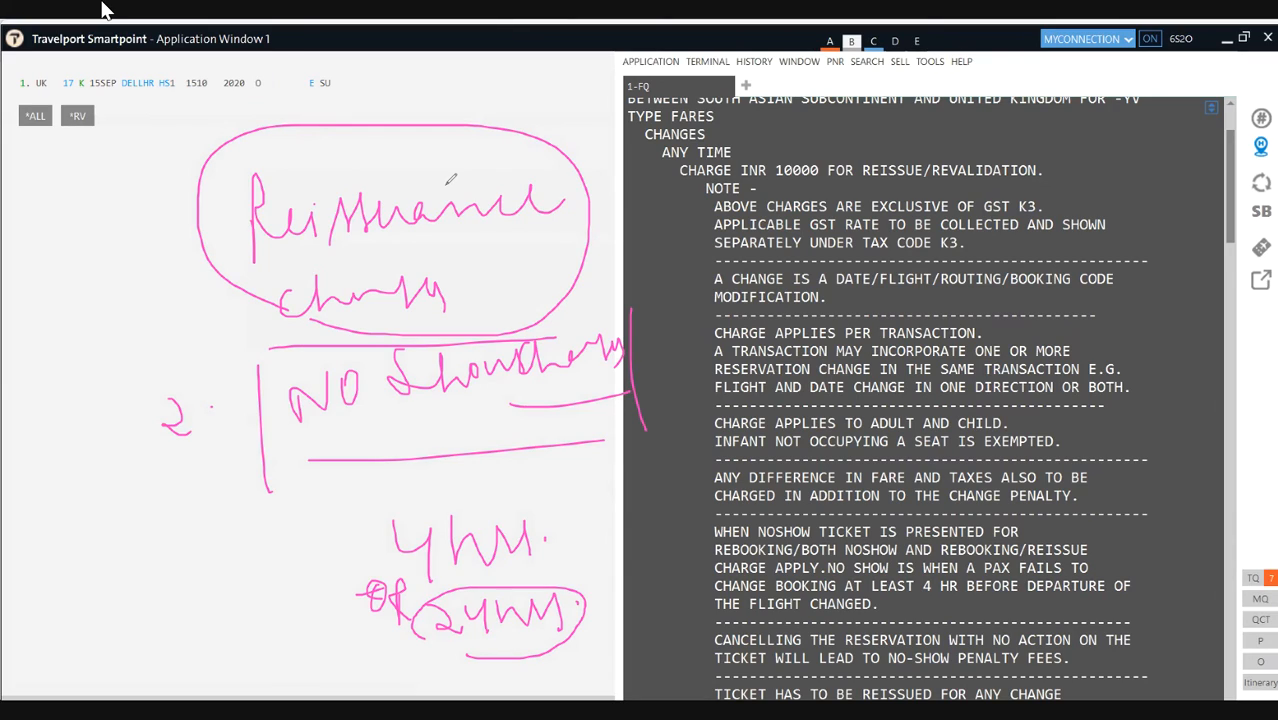
Step: Write 'NFOC' above the notes, loop it, and circle the K booking class
mouse_move(395, 83)
left_mouse_down()
mouse_move(395, 116)
mouse_move(426, 118)
mouse_move(453, 80)
mouse_move(452, 98)
mouse_move(488, 80)
mouse_move(519, 108)
left_mouse_up()
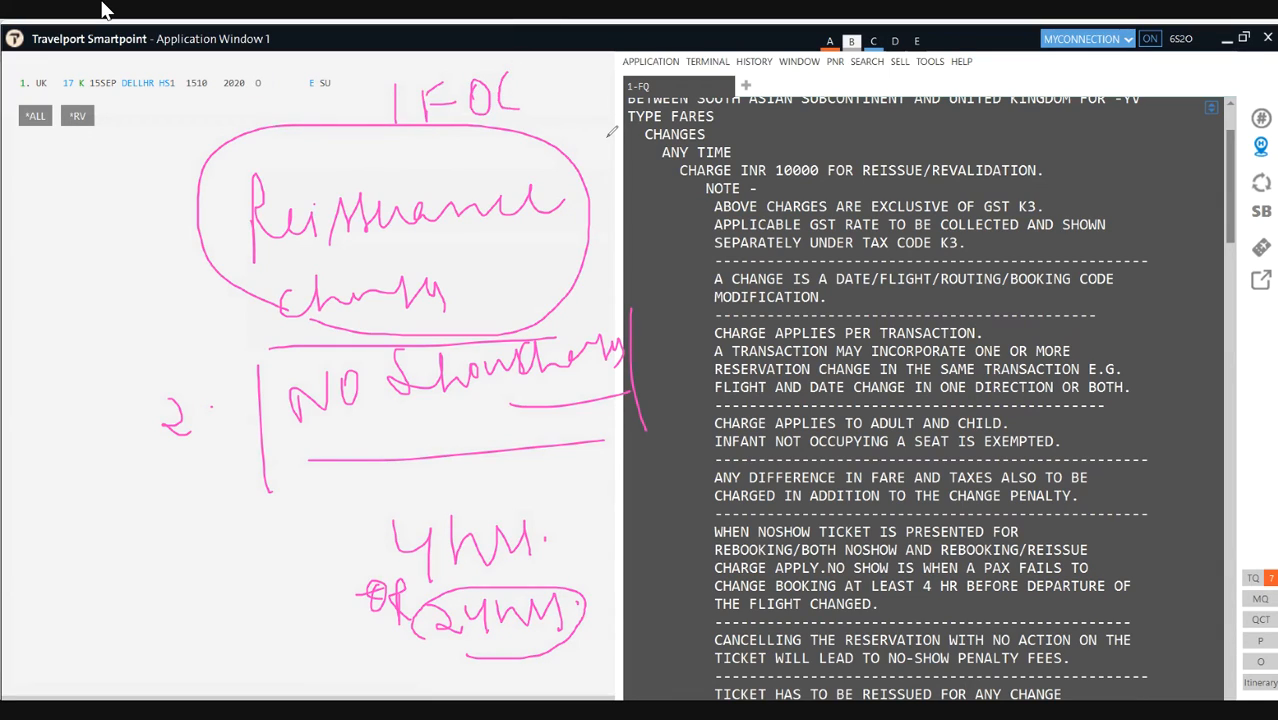
left_click_drag(389, 134, 487, 133)
left_click(80, 97)
mouse_move(91, 88)
left_mouse_down()
mouse_move(80, 64)
mouse_move(76, 92)
left_mouse_up()
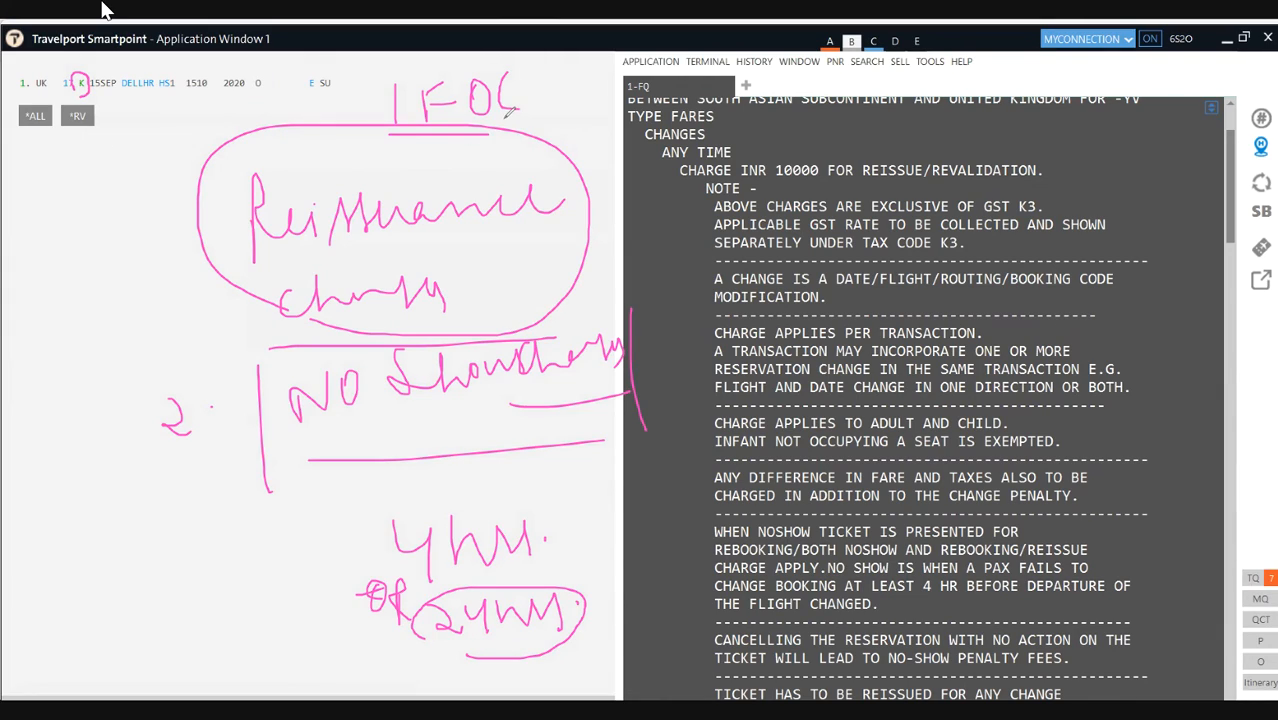
mouse_move(350, 124)
left_mouse_down()
mouse_move(386, 122)
mouse_move(390, 94)
left_mouse_up()
mouse_move(388, 95)
left_mouse_down()
mouse_move(387, 126)
mouse_move(359, 99)
mouse_move(358, 124)
mouse_move(496, 132)
left_mouse_up()
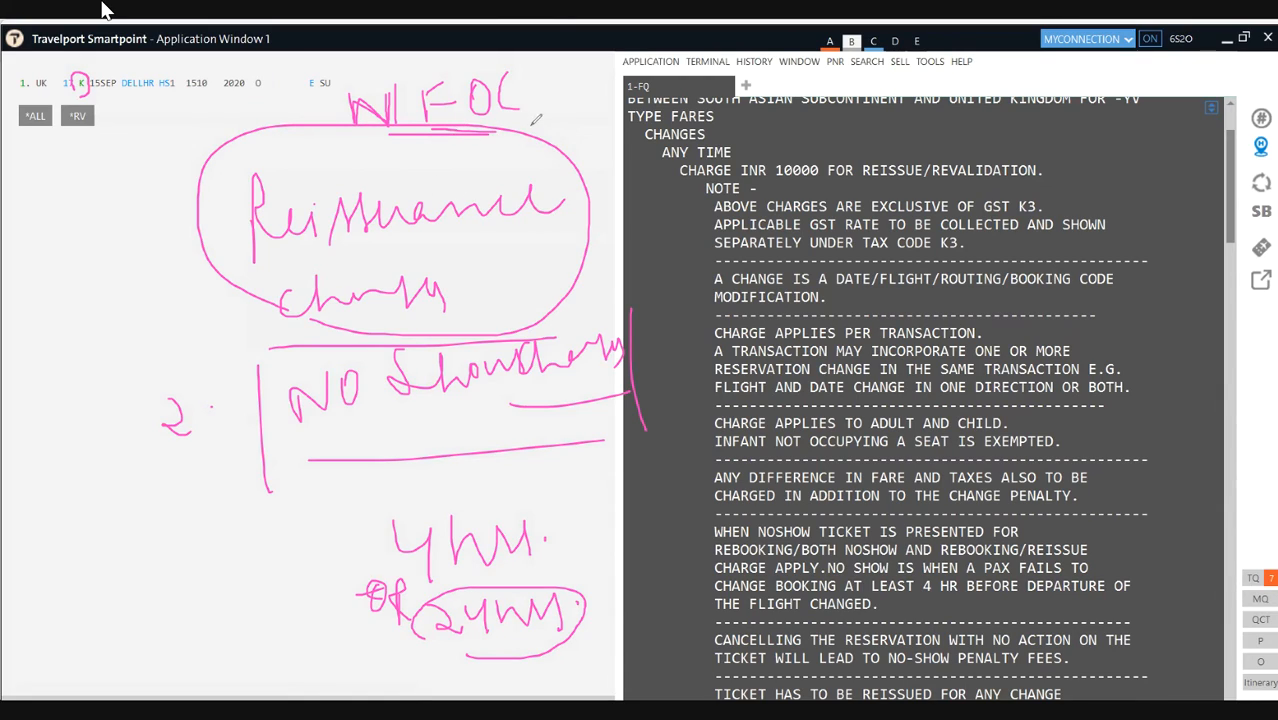
mouse_move(452, 119)
left_mouse_down()
mouse_move(528, 135)
mouse_move(530, 57)
mouse_move(426, 92)
mouse_move(423, 133)
left_mouse_up()
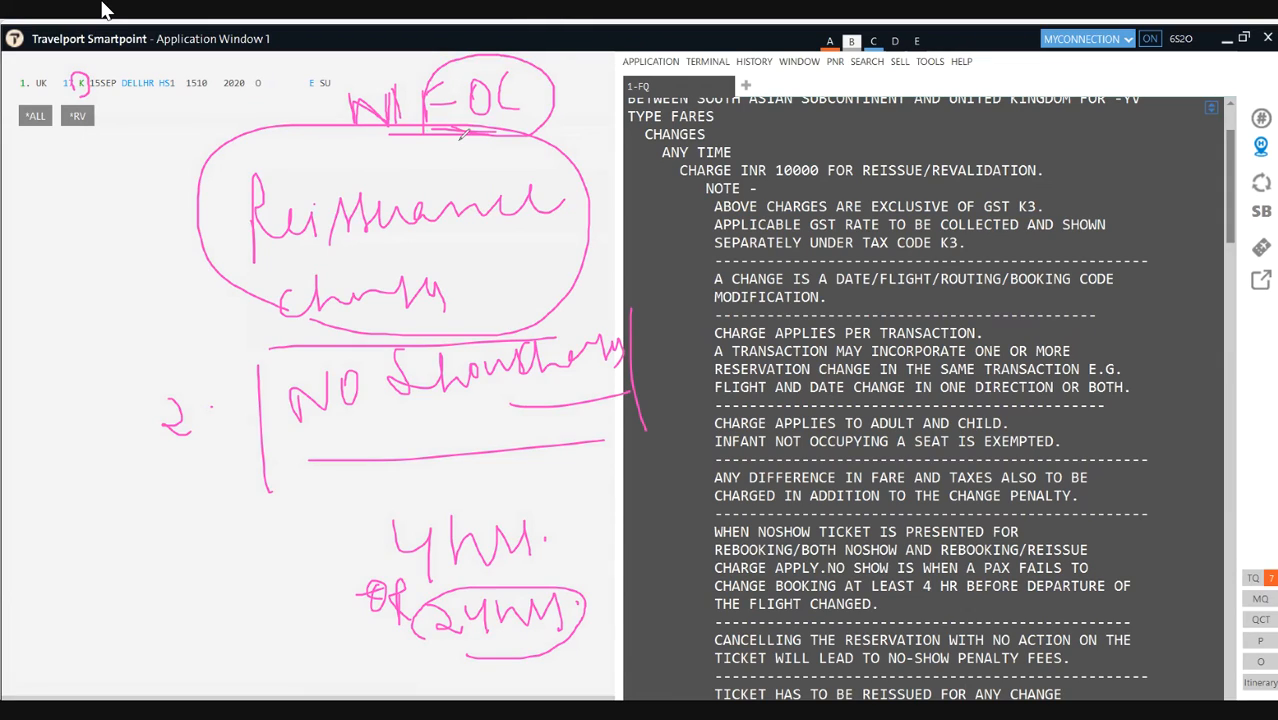
Step: Tick the reissuance note and circle ANY TIME, INR 10000 and K3 in the fare rules
mouse_move(457, 254)
left_mouse_down()
mouse_move(492, 274)
mouse_move(537, 242)
left_mouse_up()
mouse_move(759, 133)
left_mouse_down()
mouse_move(665, 140)
mouse_move(655, 160)
left_mouse_up()
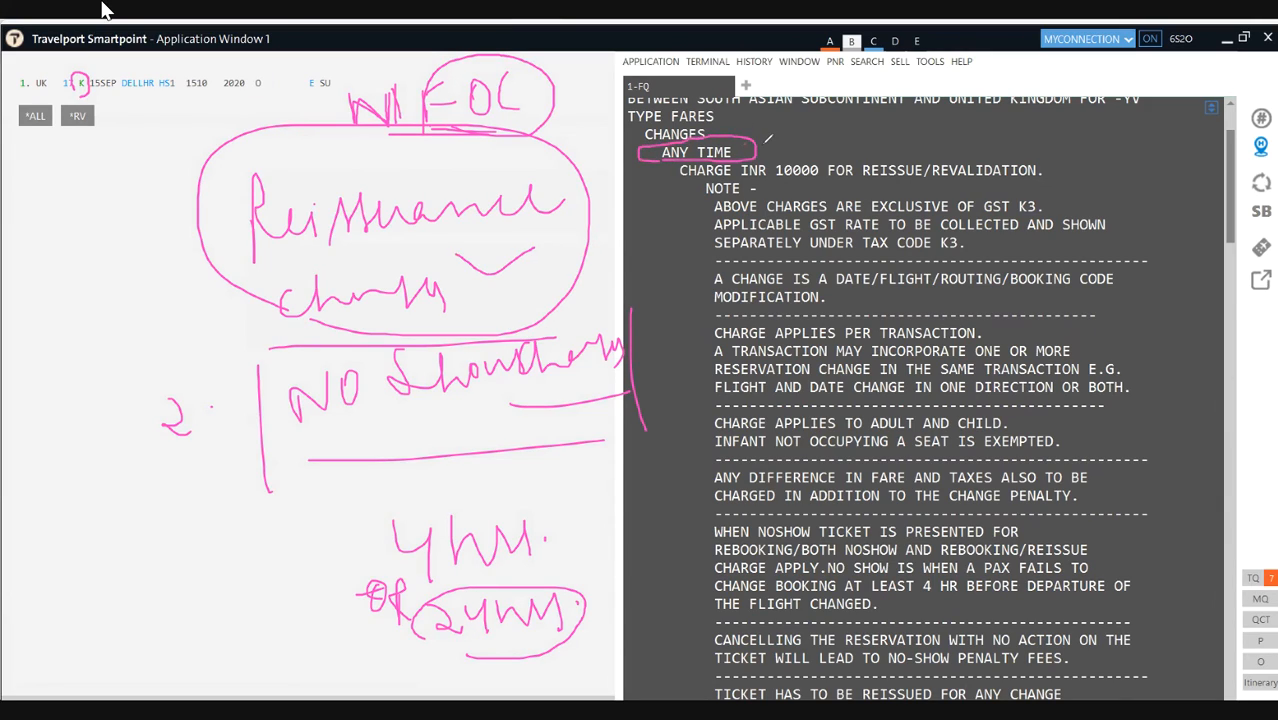
mouse_move(758, 190)
left_mouse_down()
mouse_move(830, 182)
mouse_move(790, 145)
mouse_move(790, 190)
left_mouse_up()
mouse_move(1012, 204)
left_mouse_down()
mouse_move(1042, 218)
mouse_move(1046, 198)
left_mouse_up()
left_click_drag(1030, 188, 1022, 196)
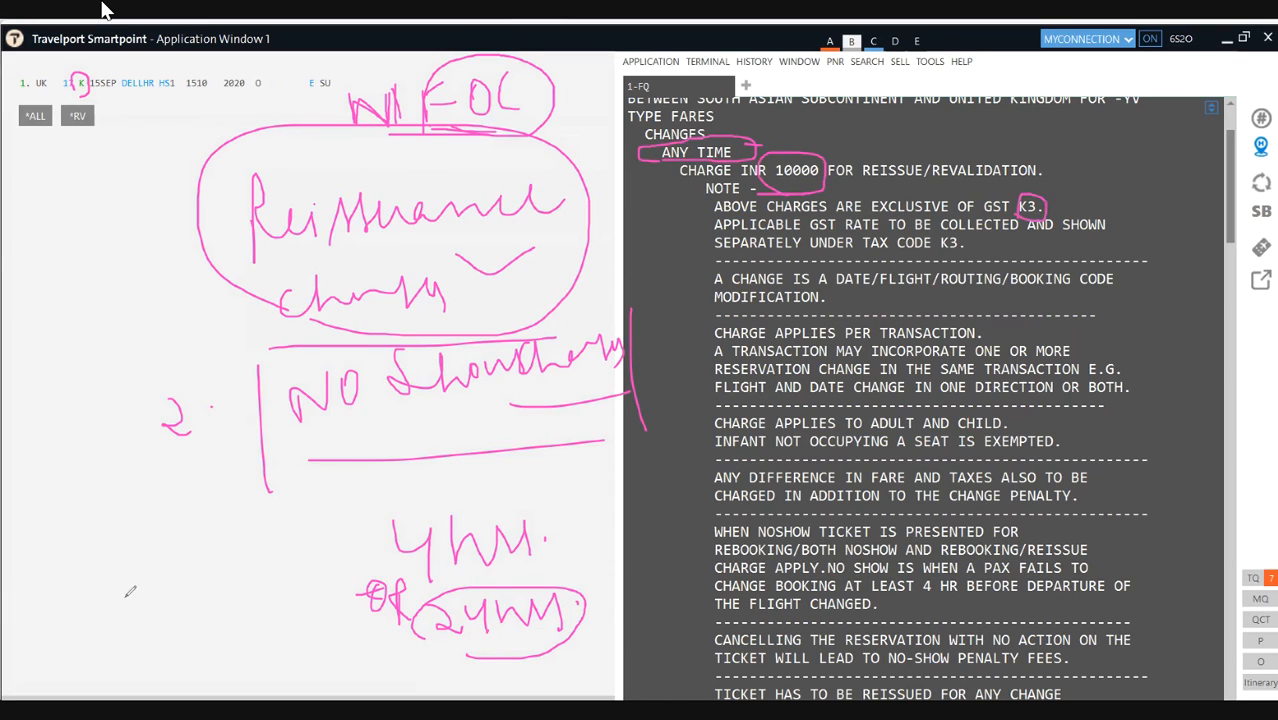
Step: Handwrite an underlined '3. fare difference' below note 2
mouse_move(141, 519)
left_mouse_down()
mouse_move(148, 545)
mouse_move(129, 572)
mouse_move(210, 550)
left_mouse_up()
left_click(168, 547)
mouse_move(139, 607)
left_mouse_down()
mouse_move(148, 597)
mouse_move(140, 665)
mouse_move(148, 612)
mouse_move(166, 630)
mouse_move(195, 596)
mouse_move(176, 620)
left_mouse_up()
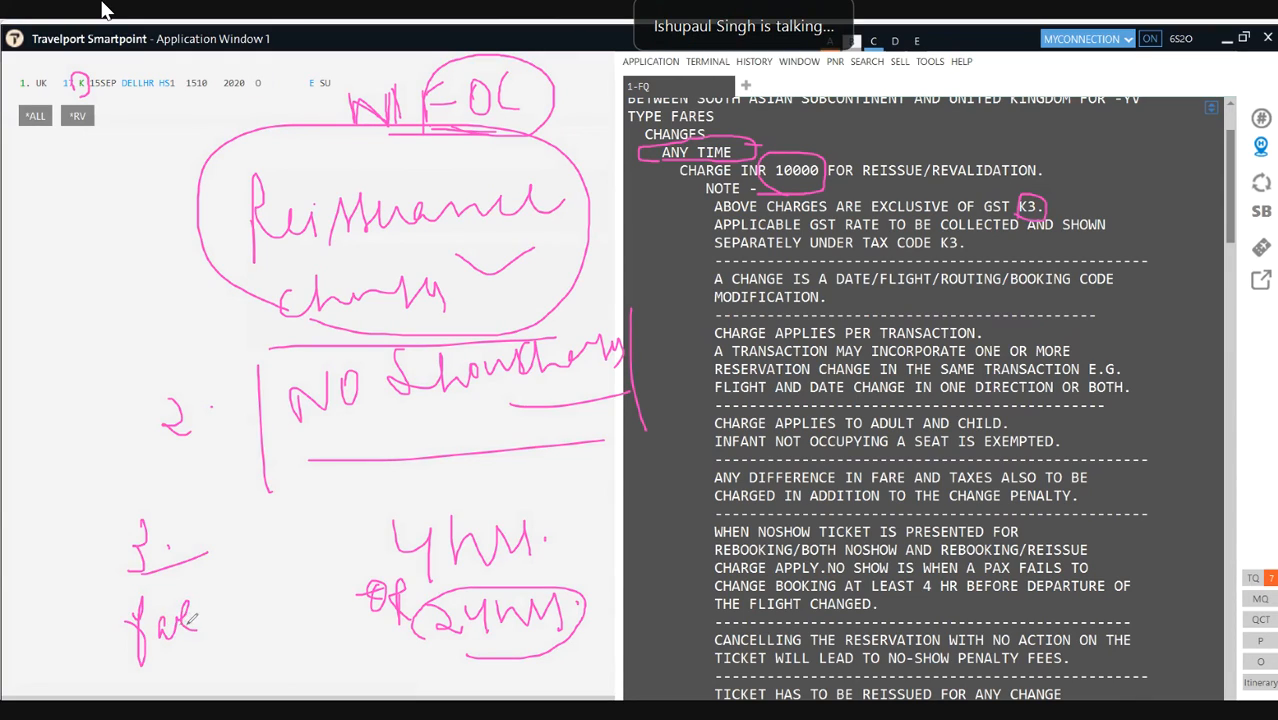
mouse_move(181, 625)
left_mouse_down()
mouse_move(190, 651)
mouse_move(240, 596)
mouse_move(270, 592)
mouse_move(290, 640)
mouse_move(321, 598)
mouse_move(380, 615)
left_mouse_up()
left_click_drag(322, 650, 376, 649)
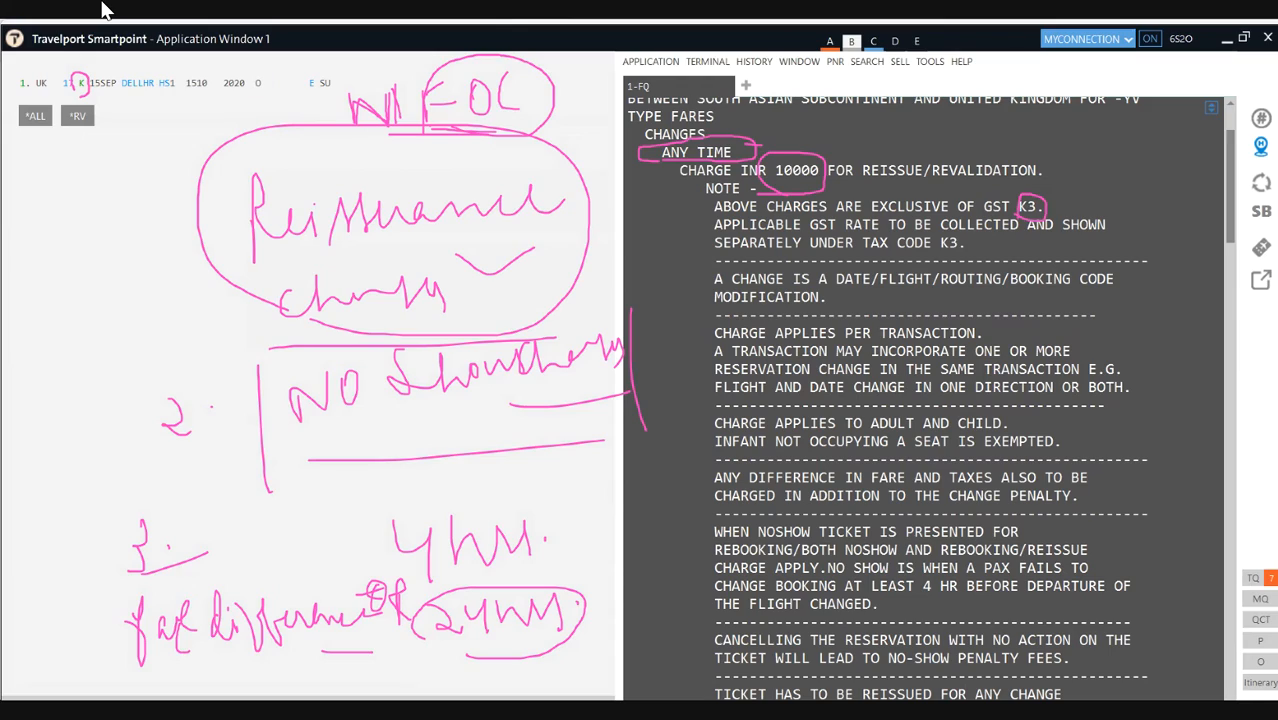
Step: Clear all ink and write an underlined 'Overseas issue Tickets'
left_click(87, 452)
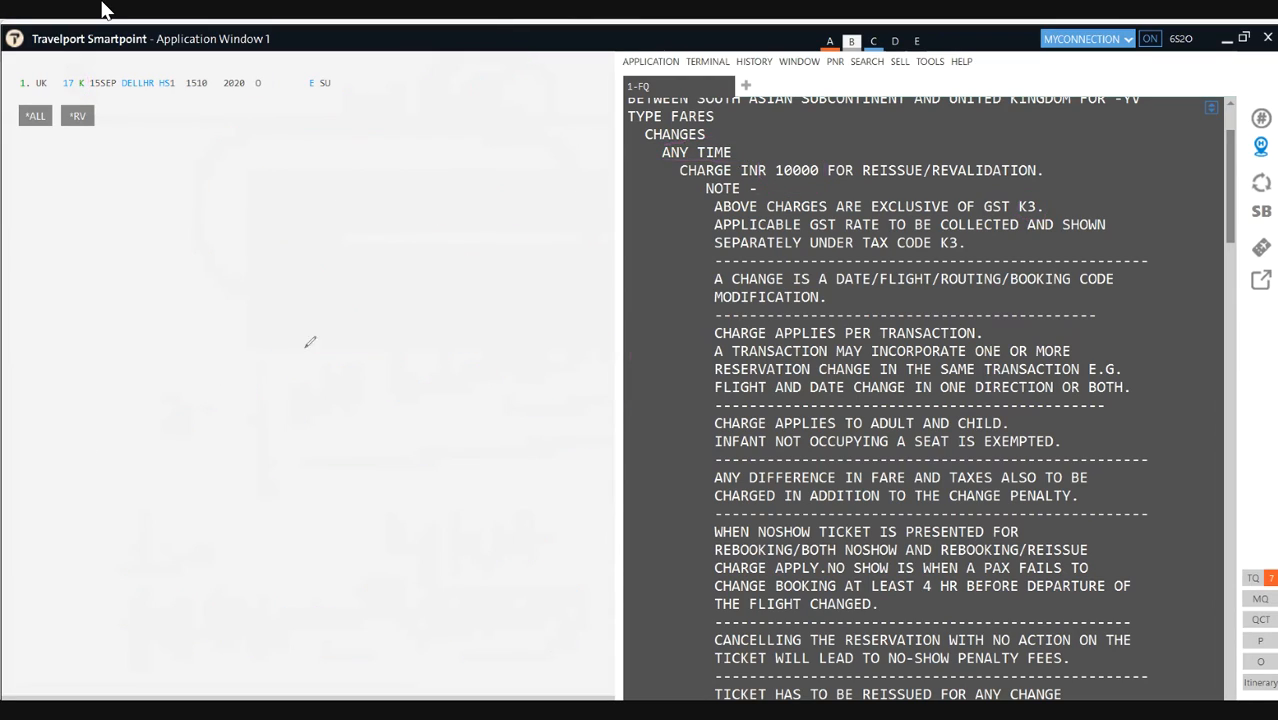
mouse_move(254, 158)
left_mouse_down()
mouse_move(274, 162)
mouse_move(265, 180)
mouse_move(378, 170)
mouse_move(432, 188)
mouse_move(540, 160)
mouse_move(578, 188)
left_mouse_up()
left_click(438, 190)
left_click_drag(334, 246, 338, 280)
mouse_move(338, 220)
left_mouse_down()
mouse_move(405, 215)
mouse_move(479, 244)
left_mouse_up()
mouse_move(482, 222)
left_mouse_down()
mouse_move(544, 218)
mouse_move(522, 256)
left_mouse_up()
mouse_move(536, 226)
left_mouse_down()
mouse_move(538, 252)
mouse_move(578, 250)
left_mouse_up()
mouse_move(588, 222)
left_mouse_down()
mouse_move(584, 248)
mouse_move(626, 214)
mouse_move(660, 238)
left_mouse_up()
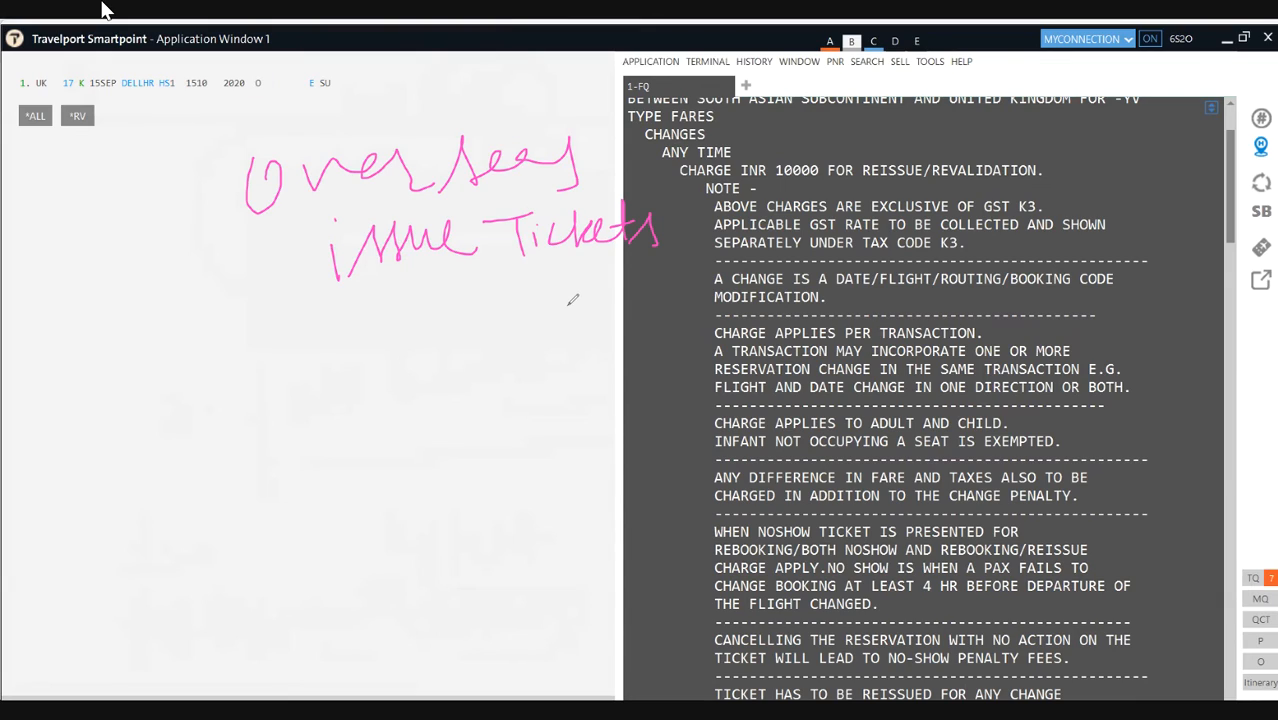
left_click_drag(303, 292, 579, 296)
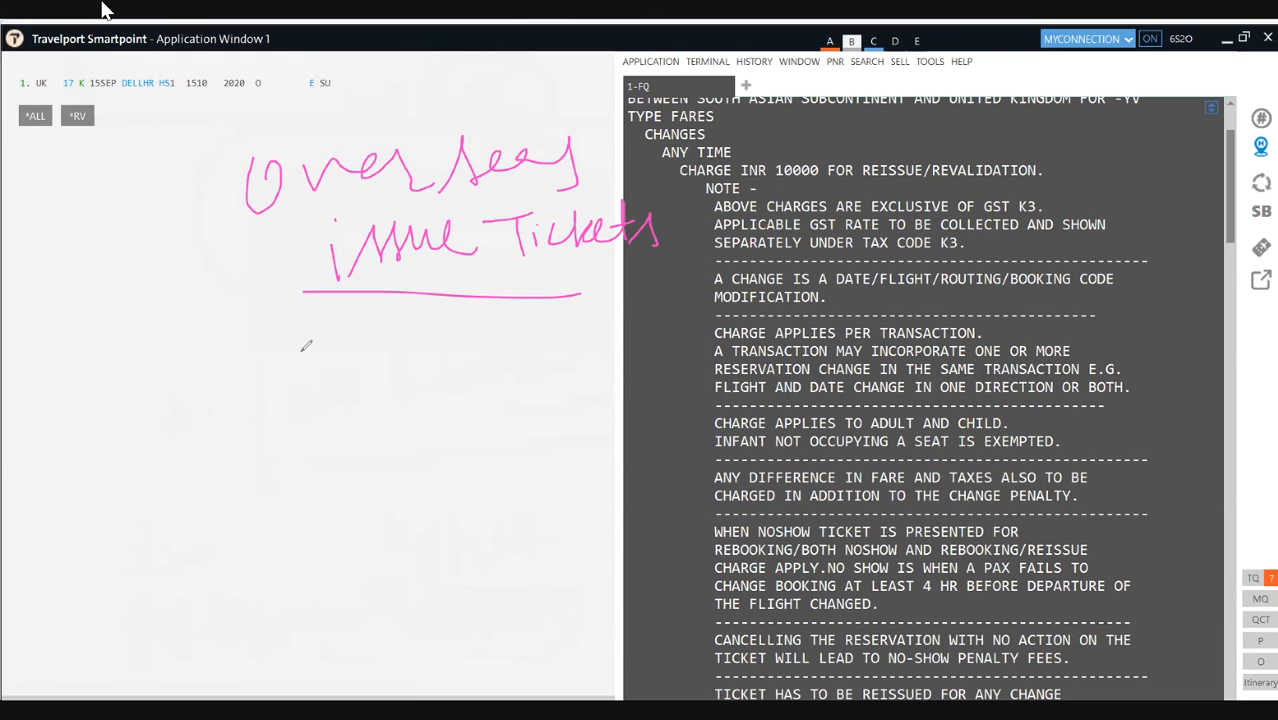
Step: Write underlined 'Manual Calculation' and 'Dealer', then 'fare difference' at lower left
mouse_move(280, 346)
left_mouse_down()
mouse_move(276, 410)
mouse_move(314, 348)
mouse_move(321, 425)
left_mouse_up()
mouse_move(380, 372)
left_mouse_down()
mouse_move(396, 395)
mouse_move(440, 400)
mouse_move(510, 385)
mouse_move(571, 428)
left_mouse_up()
mouse_move(278, 468)
left_mouse_down()
mouse_move(318, 492)
mouse_move(292, 512)
mouse_move(385, 520)
mouse_move(455, 461)
mouse_move(473, 494)
mouse_move(536, 478)
mouse_move(550, 492)
mouse_move(588, 474)
mouse_move(610, 500)
left_mouse_up()
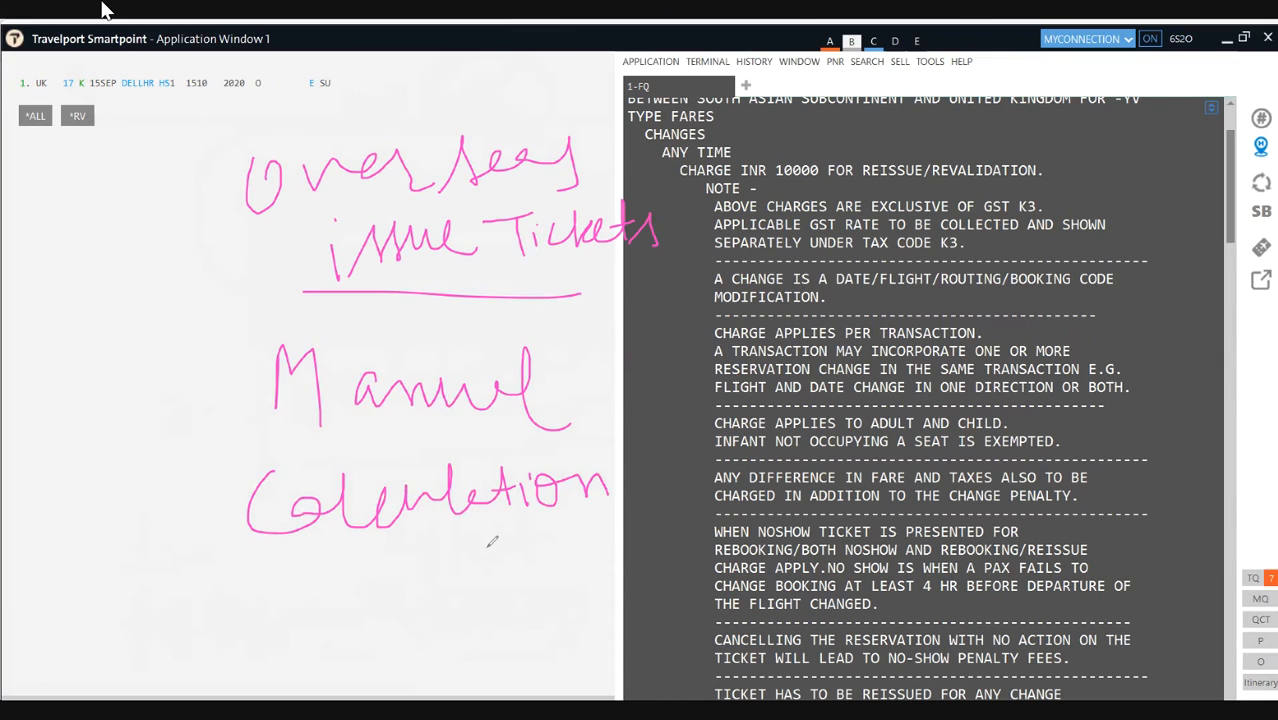
left_click_drag(284, 577, 594, 567)
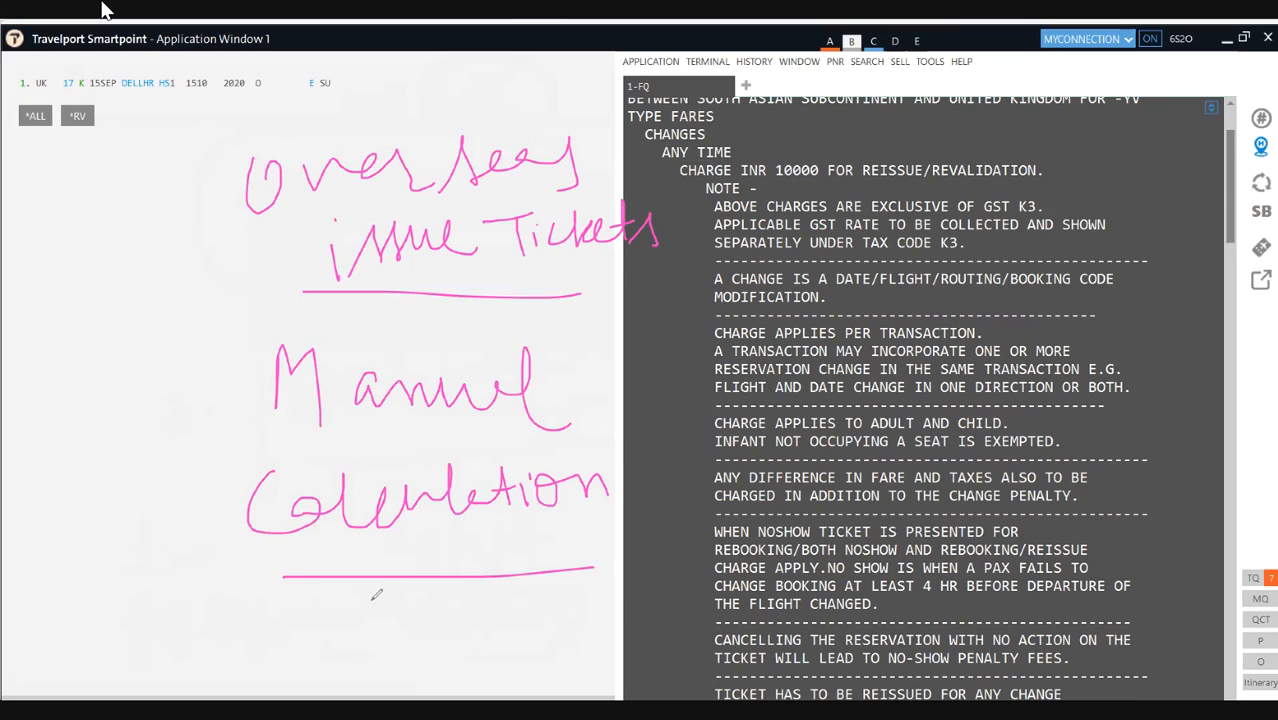
mouse_move(316, 590)
left_mouse_down()
mouse_move(345, 645)
mouse_move(424, 626)
mouse_move(438, 606)
mouse_move(472, 626)
mouse_move(542, 600)
left_mouse_up()
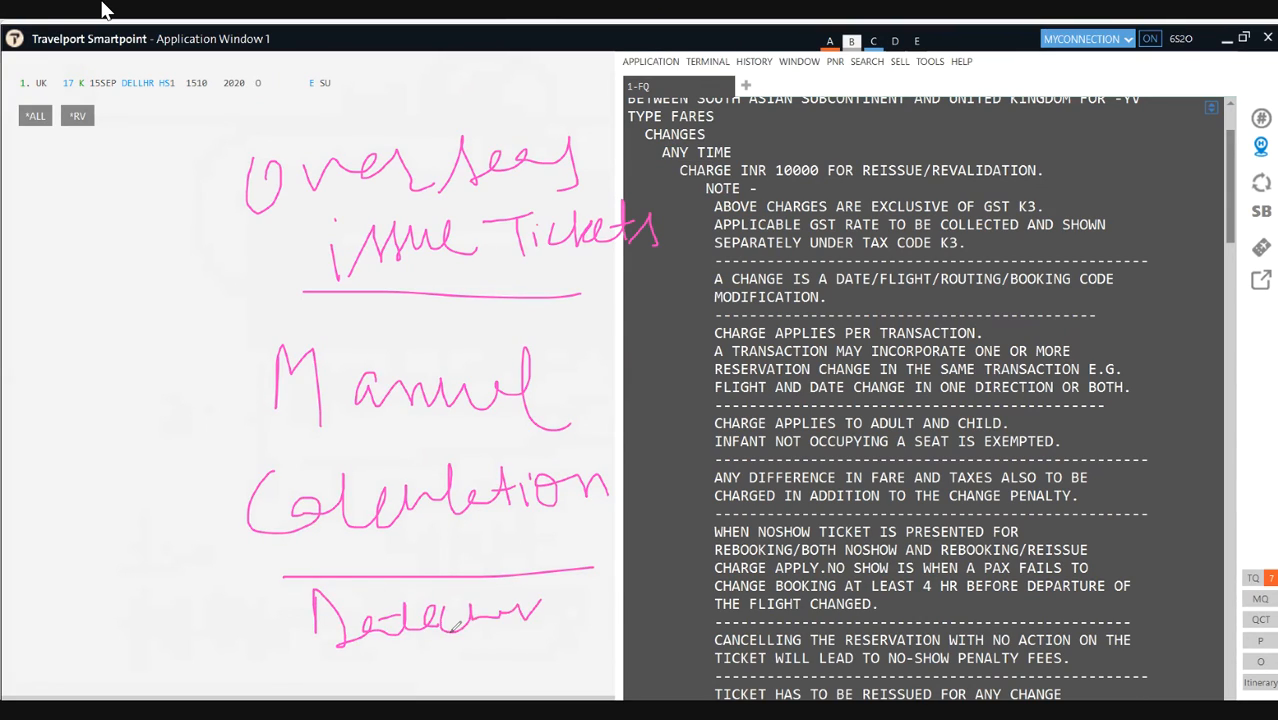
left_click_drag(345, 667, 580, 646)
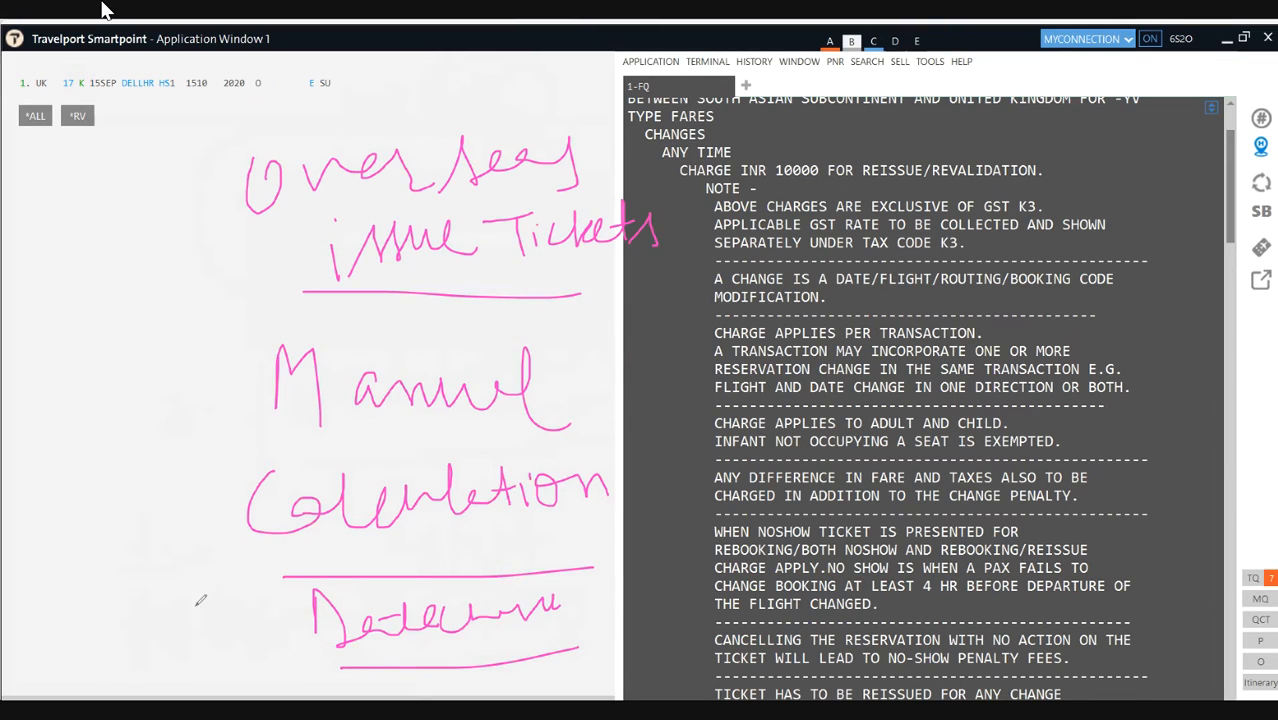
mouse_move(124, 556)
left_mouse_down()
mouse_move(137, 645)
mouse_move(155, 600)
mouse_move(240, 586)
mouse_move(235, 566)
mouse_move(258, 572)
mouse_move(285, 650)
mouse_move(305, 628)
mouse_move(309, 588)
mouse_move(466, 534)
left_mouse_up()
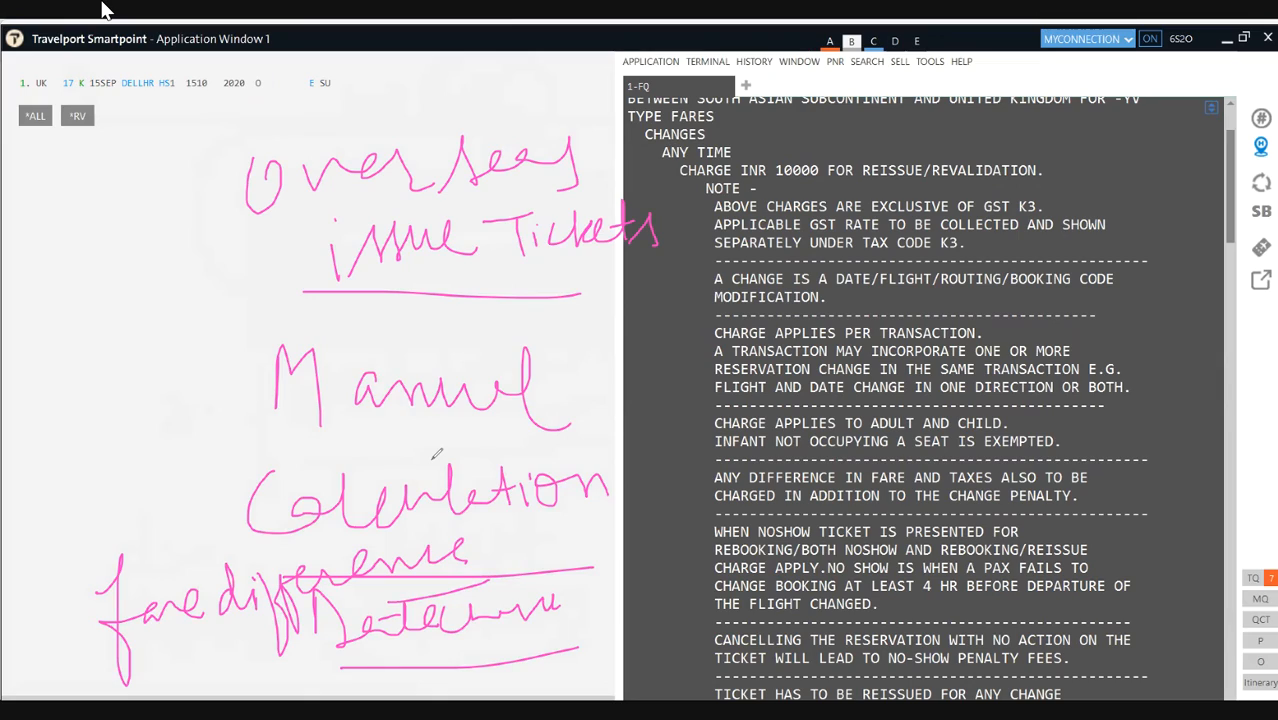
Step: Erase all ink and write an underlined 'Road' at the top
key("e")
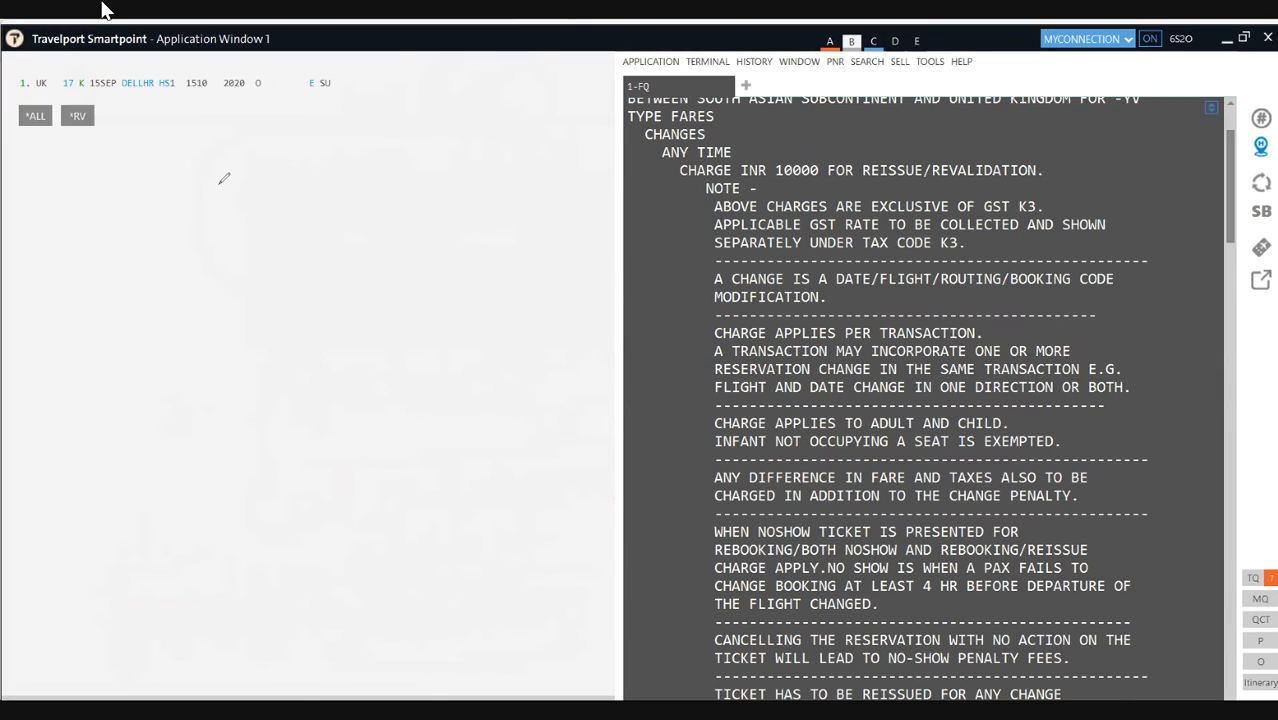
mouse_move(246, 180)
left_mouse_down()
mouse_move(262, 137)
mouse_move(290, 218)
left_mouse_up()
mouse_move(322, 172)
left_mouse_down()
mouse_move(318, 204)
mouse_move(405, 170)
mouse_move(450, 203)
mouse_move(342, 208)
left_mouse_up()
left_click_drag(198, 268, 464, 262)
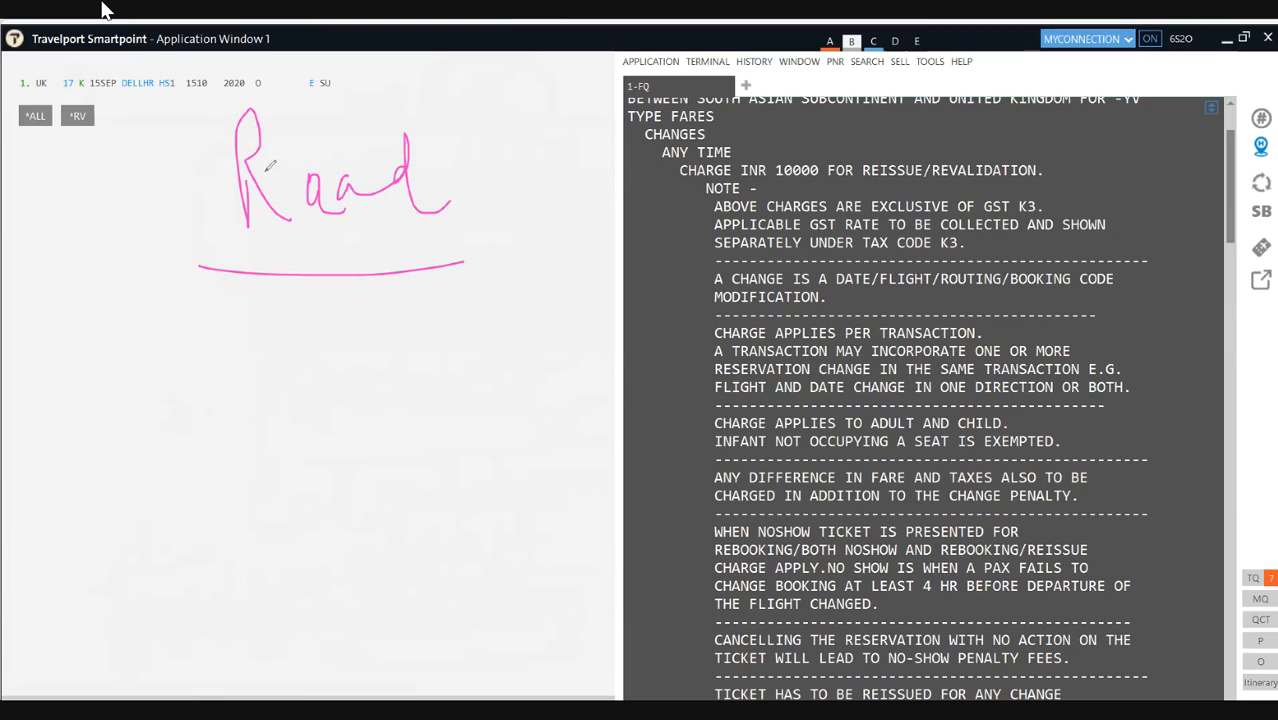
mouse_move(322, 174)
left_mouse_down()
mouse_move(312, 200)
mouse_move(332, 228)
left_mouse_up()
Step: Write a double-underlined 'Volvo' with an underlined '500/-' fare beside it
mouse_move(257, 336)
left_mouse_down()
mouse_move(289, 396)
mouse_move(311, 328)
mouse_move(340, 380)
left_mouse_up()
mouse_move(362, 318)
left_mouse_down()
mouse_move(368, 388)
mouse_move(420, 326)
mouse_move(433, 336)
left_mouse_up()
left_click_drag(228, 443, 424, 413)
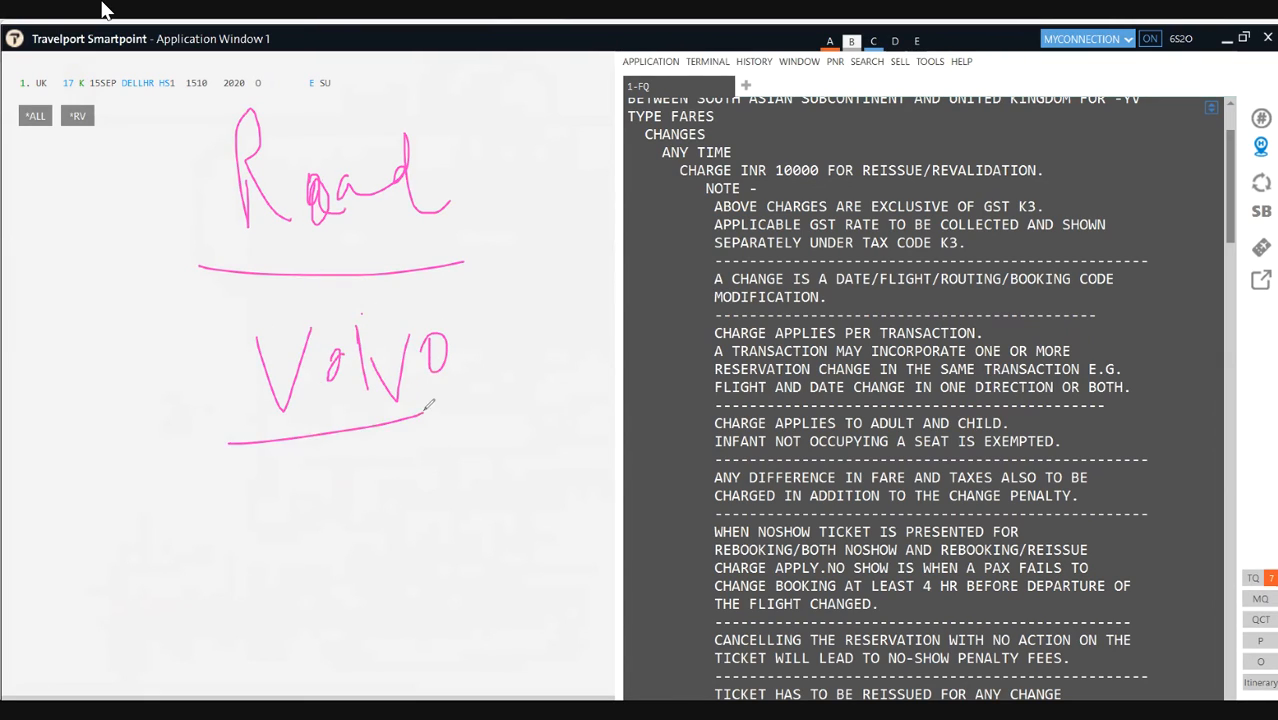
left_click_drag(265, 451, 396, 447)
mouse_move(488, 379)
left_mouse_down()
mouse_move(531, 372)
mouse_move(541, 408)
mouse_move(510, 437)
left_mouse_up()
mouse_move(558, 386)
left_mouse_down()
mouse_move(548, 396)
mouse_move(582, 382)
mouse_move(586, 410)
left_mouse_up()
left_click_drag(600, 352, 622, 450)
left_click_drag(630, 412, 645, 411)
left_click_drag(510, 472, 634, 455)
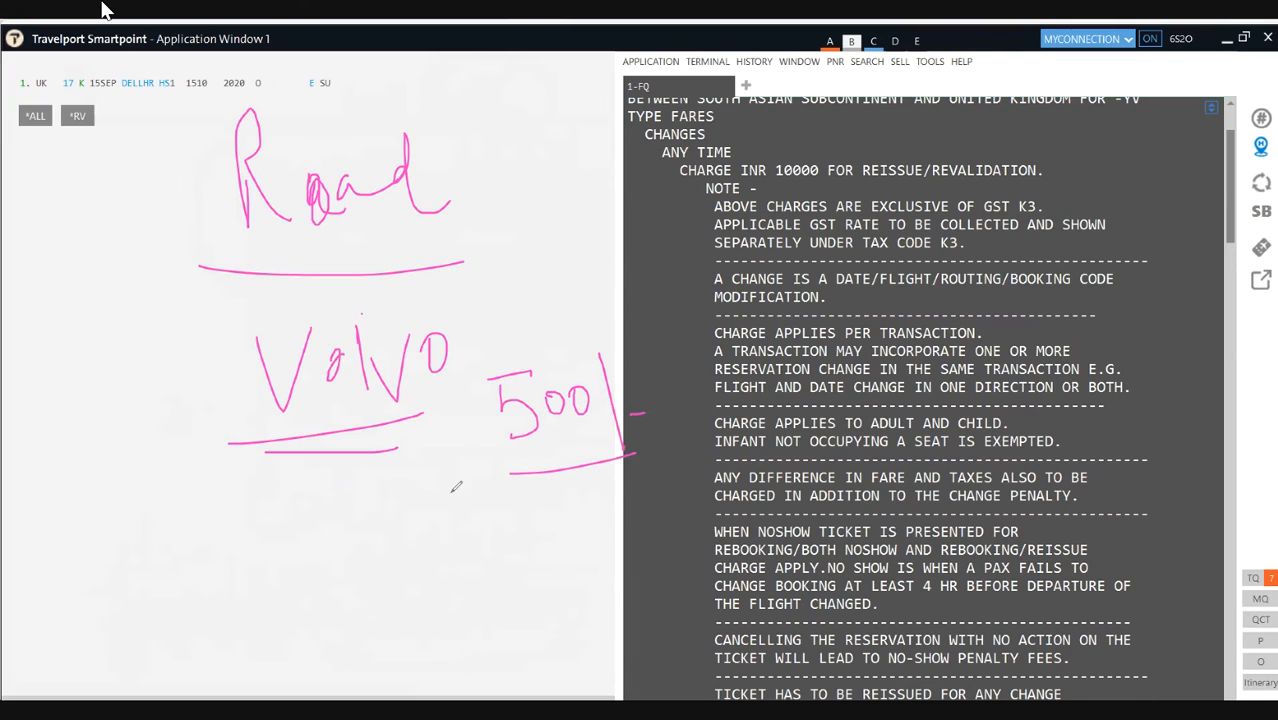
Step: Write 'Reissuance - 20Rs' below Volvo and circle the 500
mouse_move(222, 570)
left_mouse_down()
mouse_move(231, 530)
mouse_move(286, 546)
mouse_move(299, 519)
mouse_move(337, 545)
mouse_move(456, 506)
mouse_move(467, 514)
left_mouse_up()
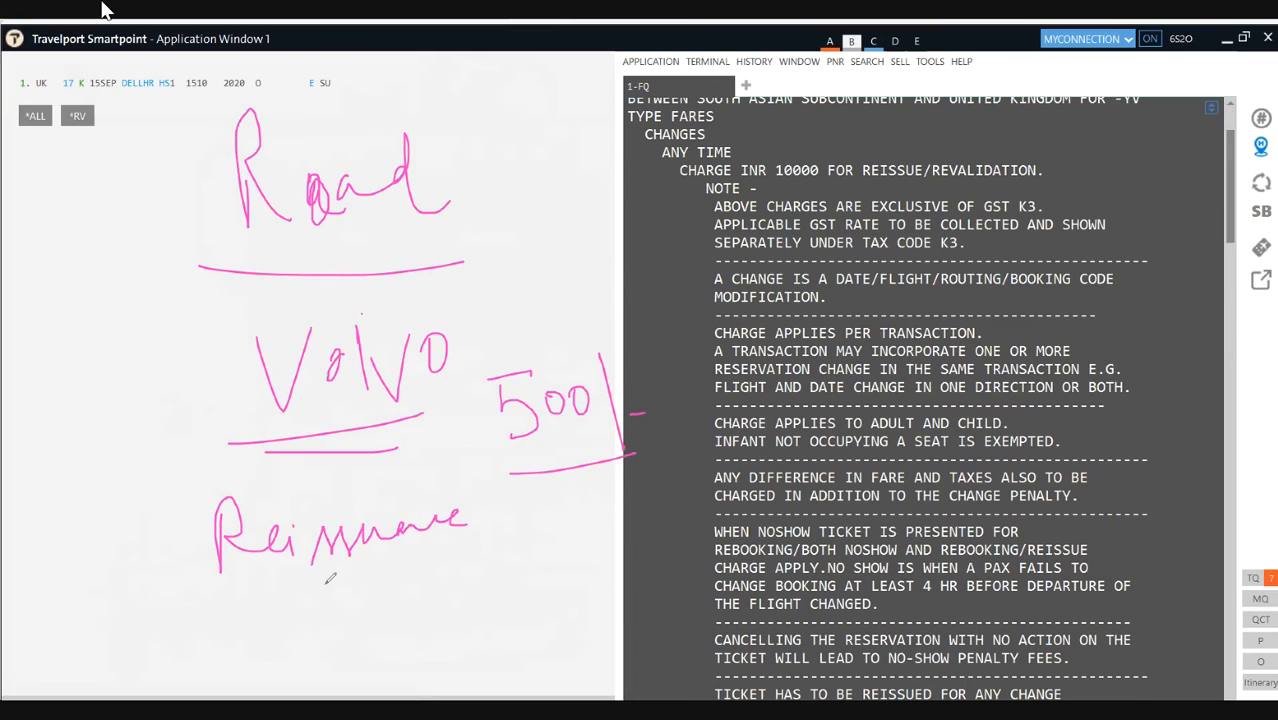
left_click_drag(193, 578, 362, 565)
mouse_move(487, 517)
left_mouse_down()
mouse_move(560, 540)
mouse_move(582, 512)
mouse_move(590, 535)
mouse_move(628, 518)
left_mouse_up()
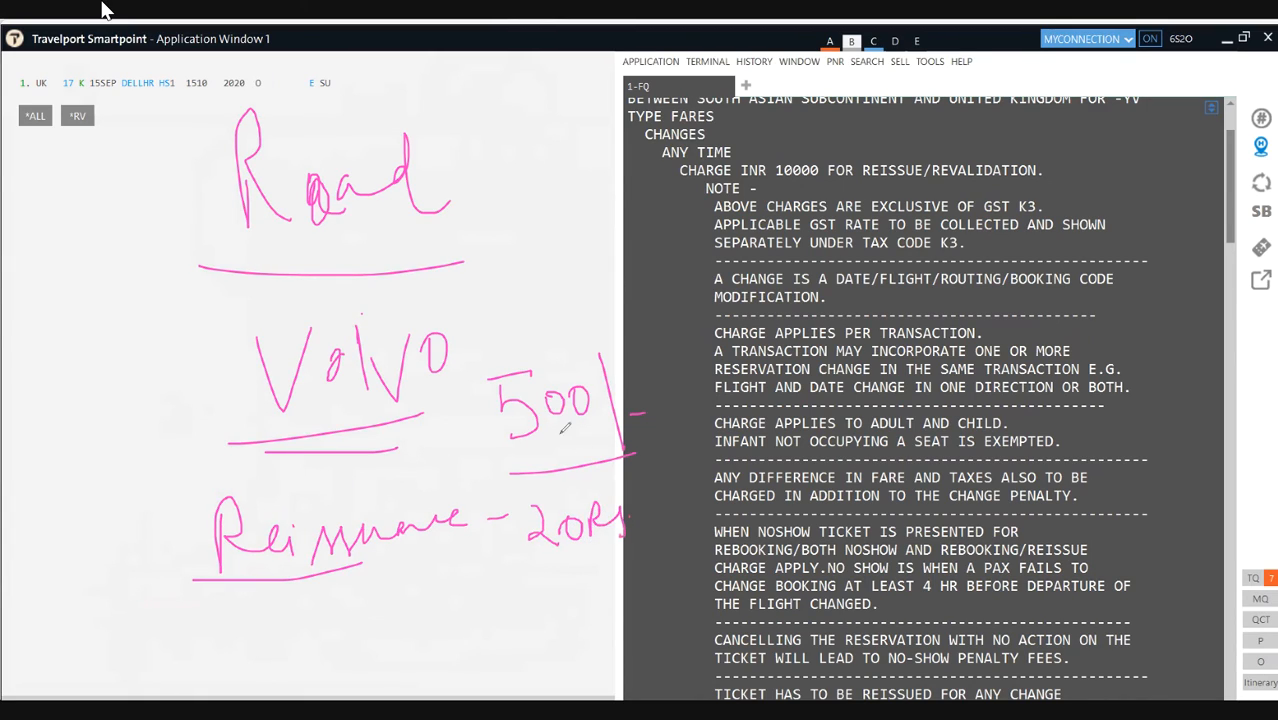
mouse_move(526, 436)
left_mouse_down()
mouse_move(595, 462)
mouse_move(492, 375)
mouse_move(528, 434)
left_mouse_up()
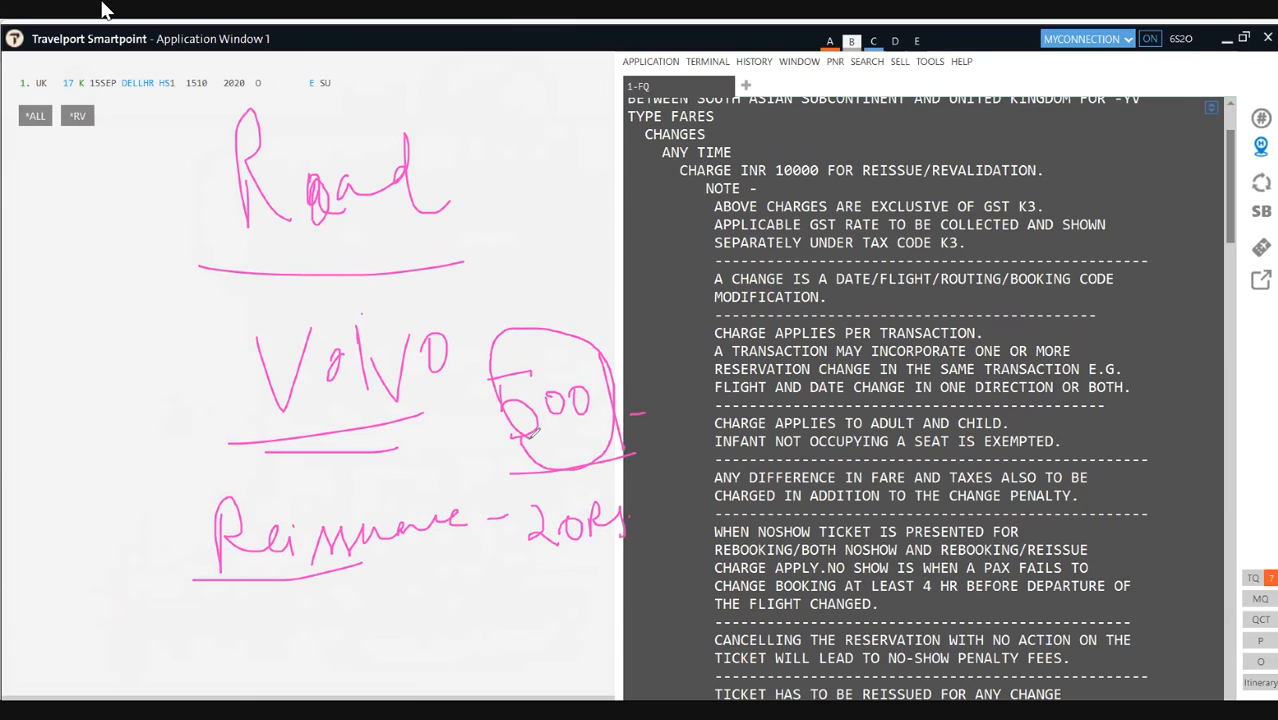
Step: Write a 540 fare beside Road
mouse_move(512, 254)
left_mouse_down()
mouse_move(545, 237)
mouse_move(505, 259)
left_mouse_up()
left_click_drag(515, 278, 486, 306)
mouse_move(553, 240)
left_mouse_down()
mouse_move(586, 272)
mouse_move(577, 300)
left_mouse_up()
mouse_move(605, 250)
left_mouse_down()
mouse_move(598, 272)
mouse_move(604, 252)
left_mouse_up()
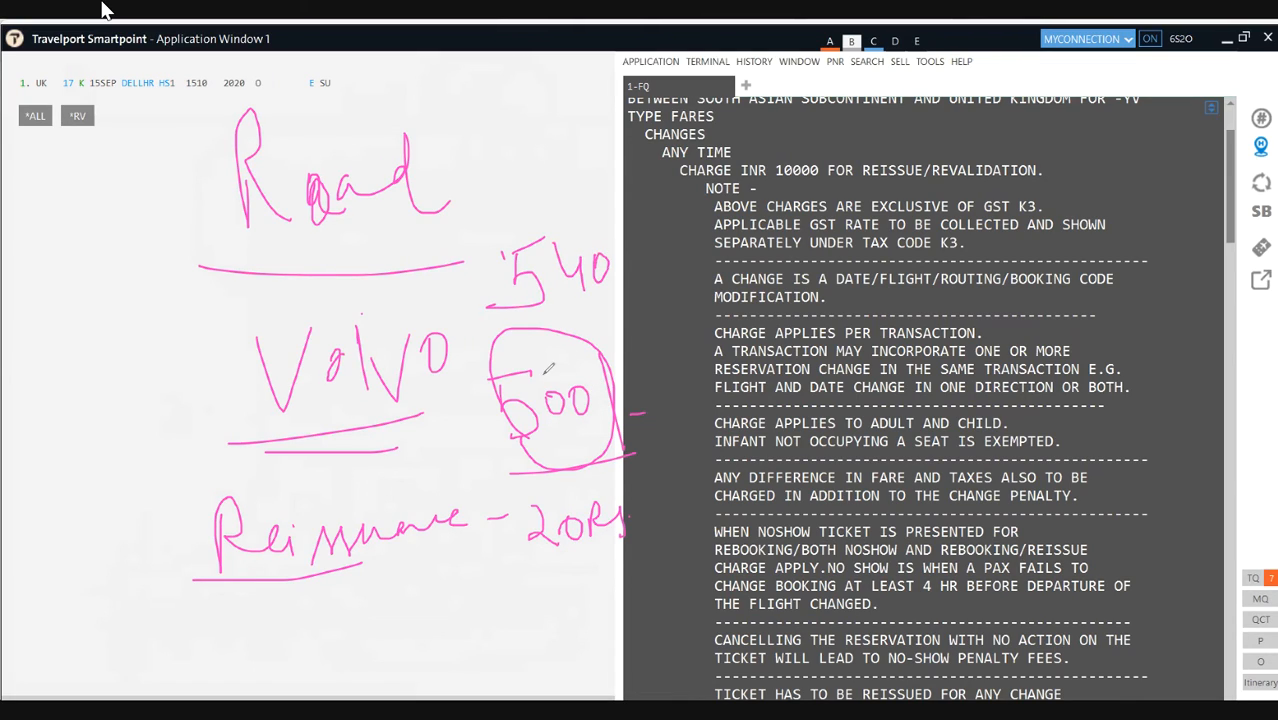
Step: Add underlined '20 May' and '20 Sep' dates by the 500, and underline 540
mouse_move(604, 324)
left_mouse_down()
mouse_move(617, 353)
mouse_move(622, 330)
mouse_move(690, 330)
mouse_move(690, 356)
left_mouse_up()
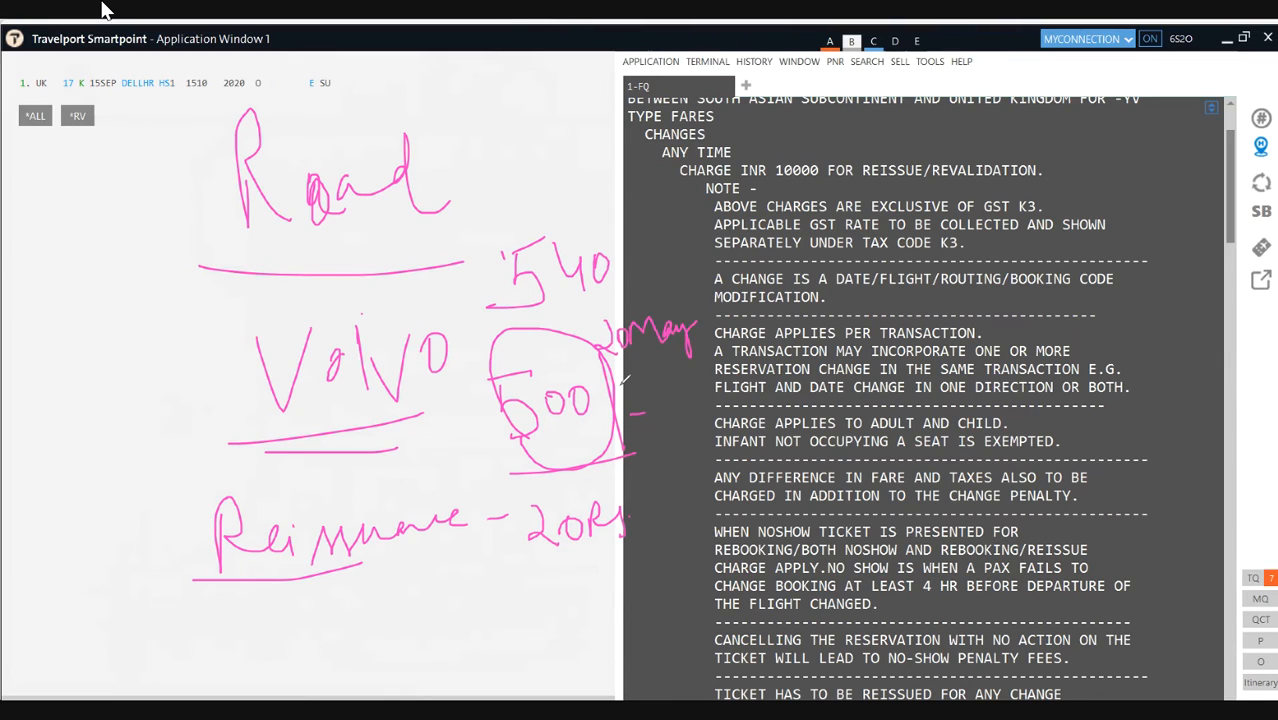
mouse_move(637, 395)
left_mouse_down()
mouse_move(675, 386)
mouse_move(658, 420)
mouse_move(700, 412)
mouse_move(700, 428)
left_mouse_up()
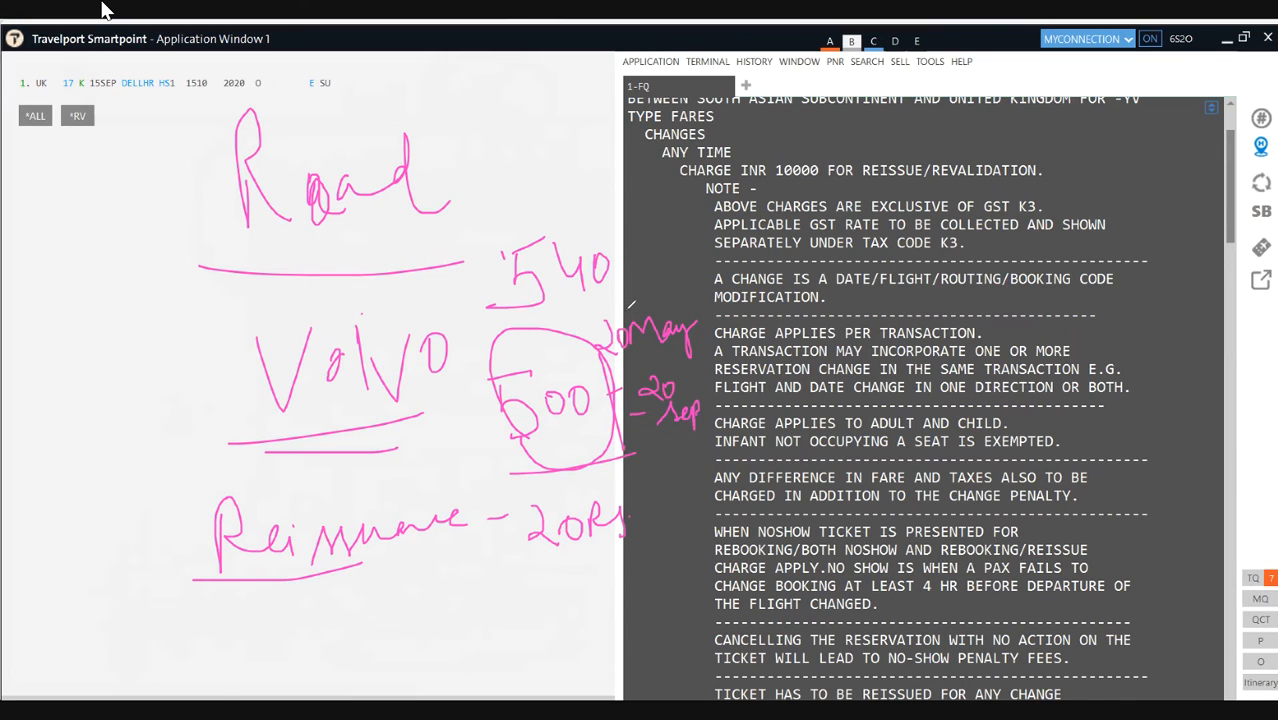
left_click_drag(603, 358, 698, 350)
left_click_drag(716, 436, 656, 451)
left_click_drag(558, 371, 606, 330)
left_click_drag(540, 302, 602, 290)
Step: Circle the reissuance 20Rs note and write 'fare difference 40' at the top
mouse_move(525, 575)
left_mouse_down()
mouse_move(640, 555)
mouse_move(590, 474)
mouse_move(196, 481)
mouse_move(168, 505)
mouse_move(458, 590)
mouse_move(536, 590)
left_mouse_up()
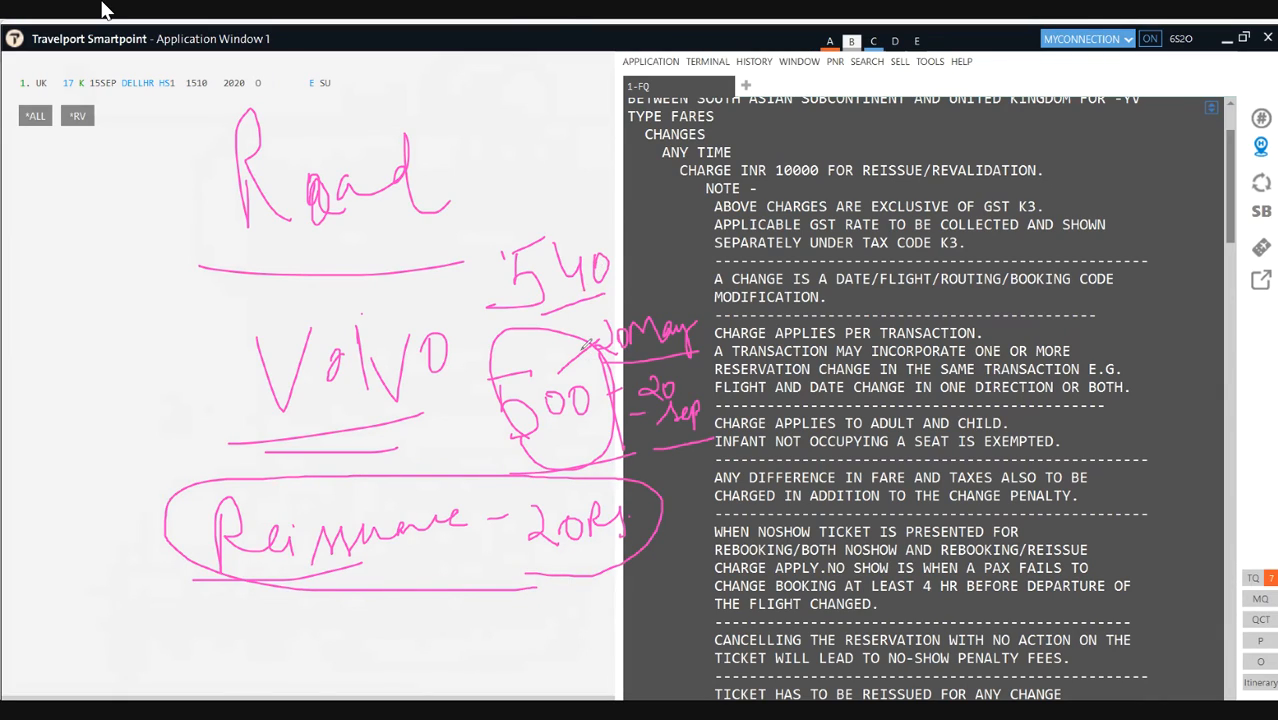
mouse_move(507, 114)
left_mouse_down()
mouse_move(507, 138)
mouse_move(549, 150)
left_mouse_up()
mouse_move(550, 120)
left_mouse_down()
mouse_move(553, 168)
mouse_move(595, 132)
mouse_move(570, 118)
left_mouse_up()
mouse_move(424, 92)
left_mouse_down()
mouse_move(438, 130)
mouse_move(488, 74)
mouse_move(512, 90)
mouse_move(520, 76)
mouse_move(620, 92)
left_mouse_up()
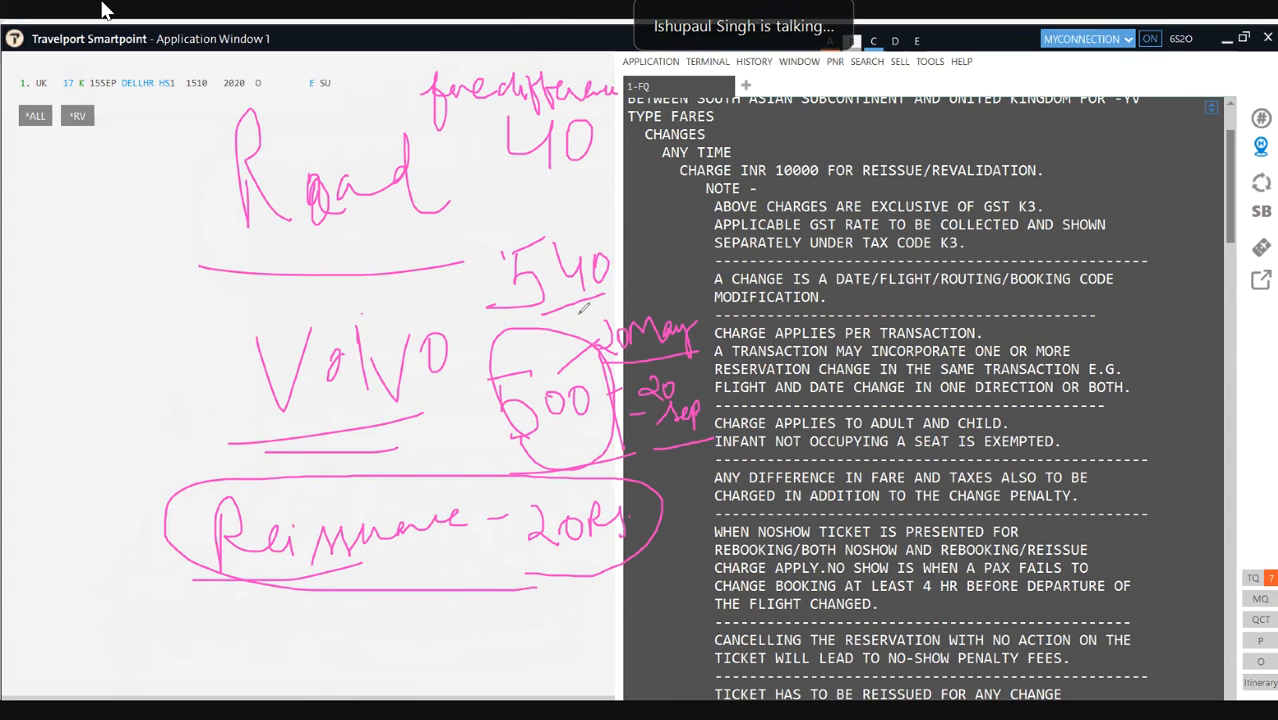
Step: Circle the 540 fare and write '40+20=60+Tax' beneath the reissuance note
mouse_move(550, 310)
left_mouse_down()
mouse_move(580, 314)
mouse_move(612, 245)
mouse_move(515, 217)
mouse_move(494, 296)
left_mouse_up()
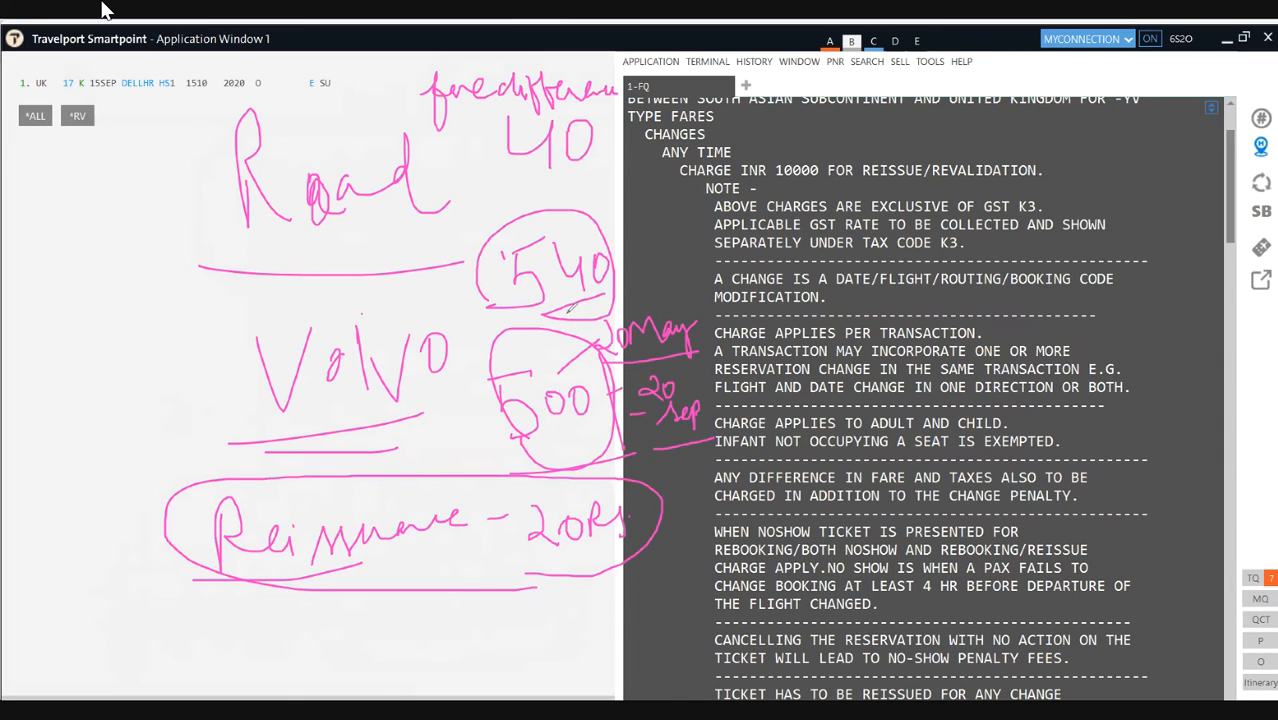
left_click_drag(330, 614, 356, 640)
mouse_move(348, 612)
left_mouse_down()
mouse_move(350, 668)
mouse_move(380, 650)
mouse_move(372, 630)
mouse_move(428, 646)
mouse_move(450, 620)
mouse_move(498, 636)
mouse_move(522, 616)
left_mouse_up()
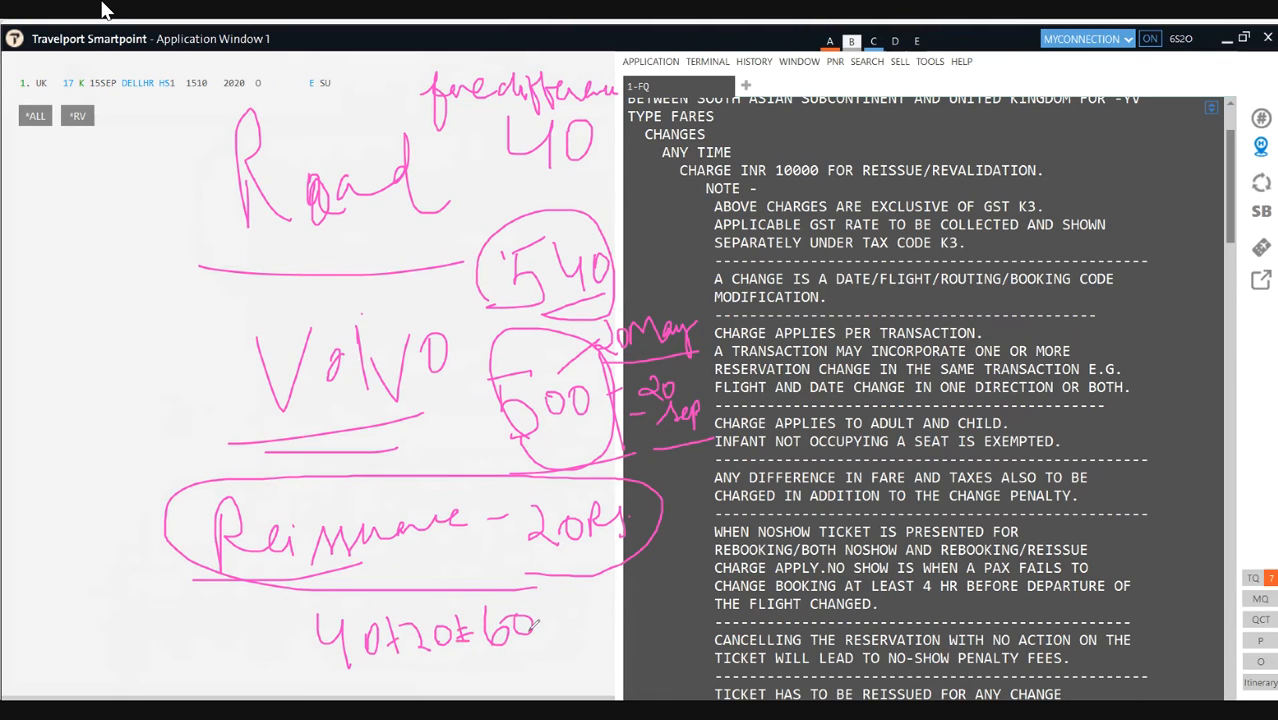
mouse_move(550, 617)
left_mouse_down()
mouse_move(548, 631)
mouse_move(576, 626)
mouse_move(592, 601)
mouse_move(612, 624)
mouse_move(614, 592)
mouse_move(445, 622)
mouse_move(577, 663)
mouse_move(606, 622)
left_mouse_up()
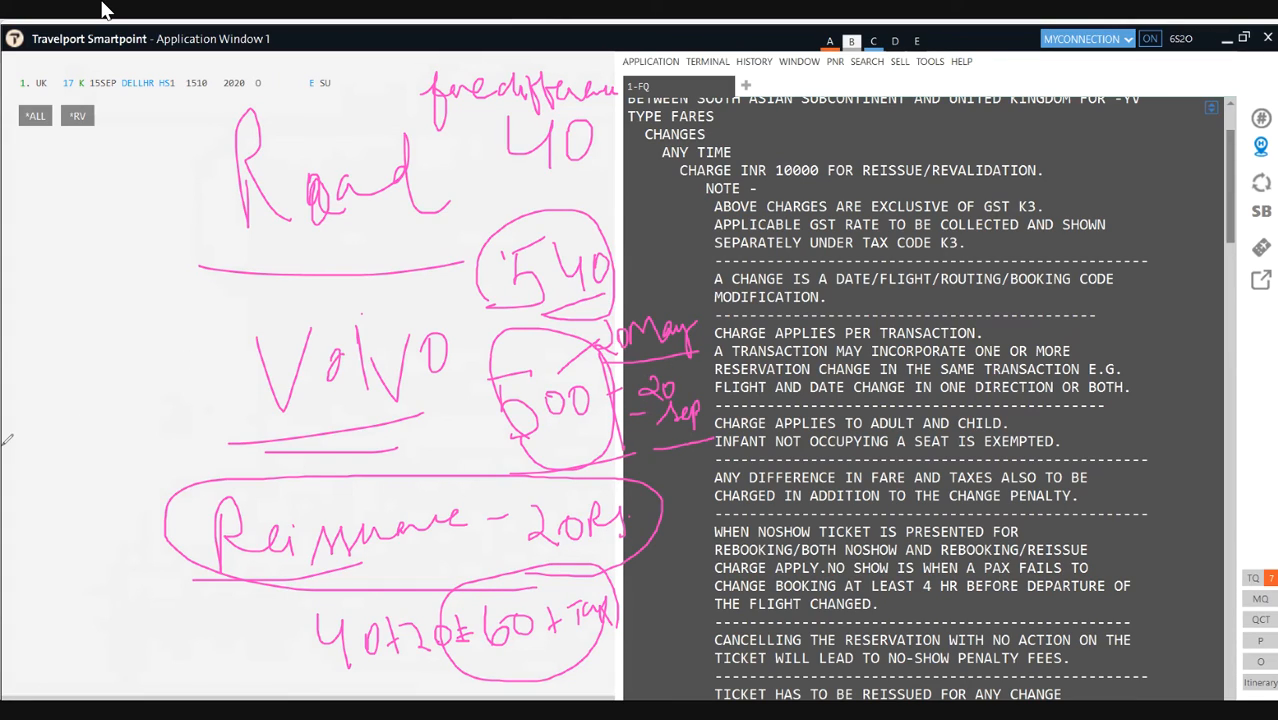
Step: Erase the handwritten notes and clear the fare rule text from the terminal
key("Escape")
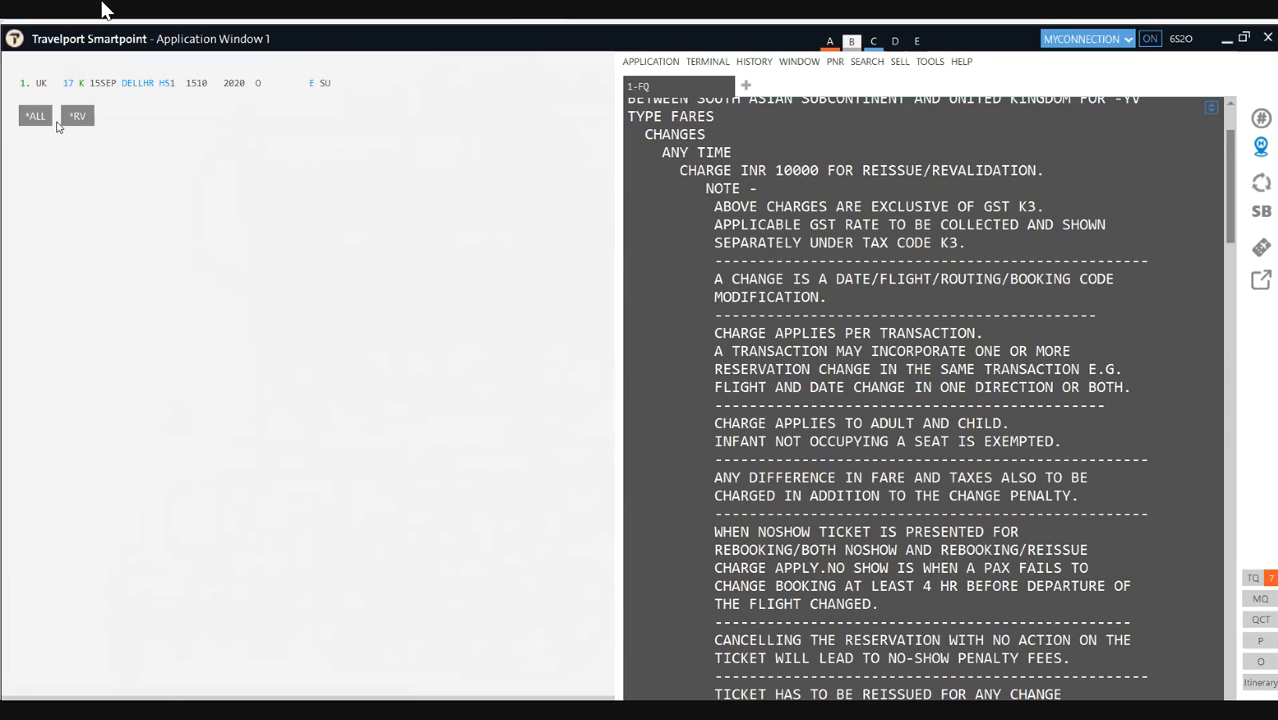
left_click(661, 212)
key("ctrl+w")
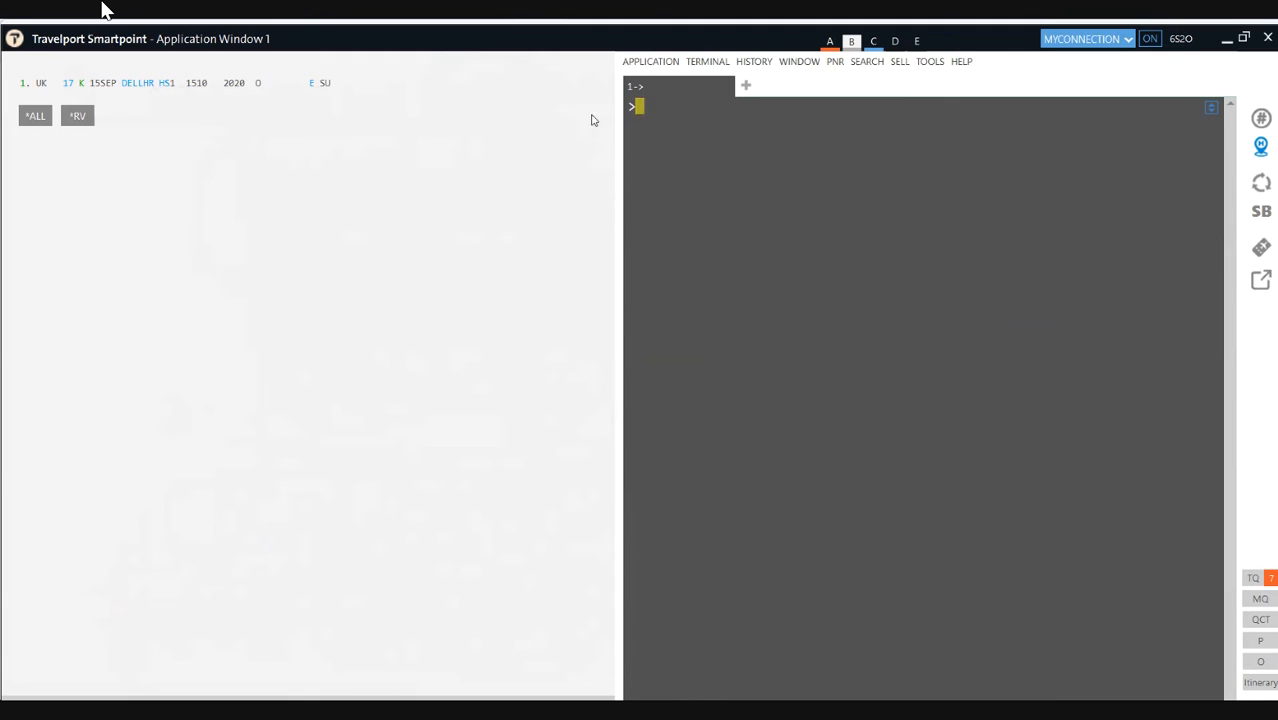
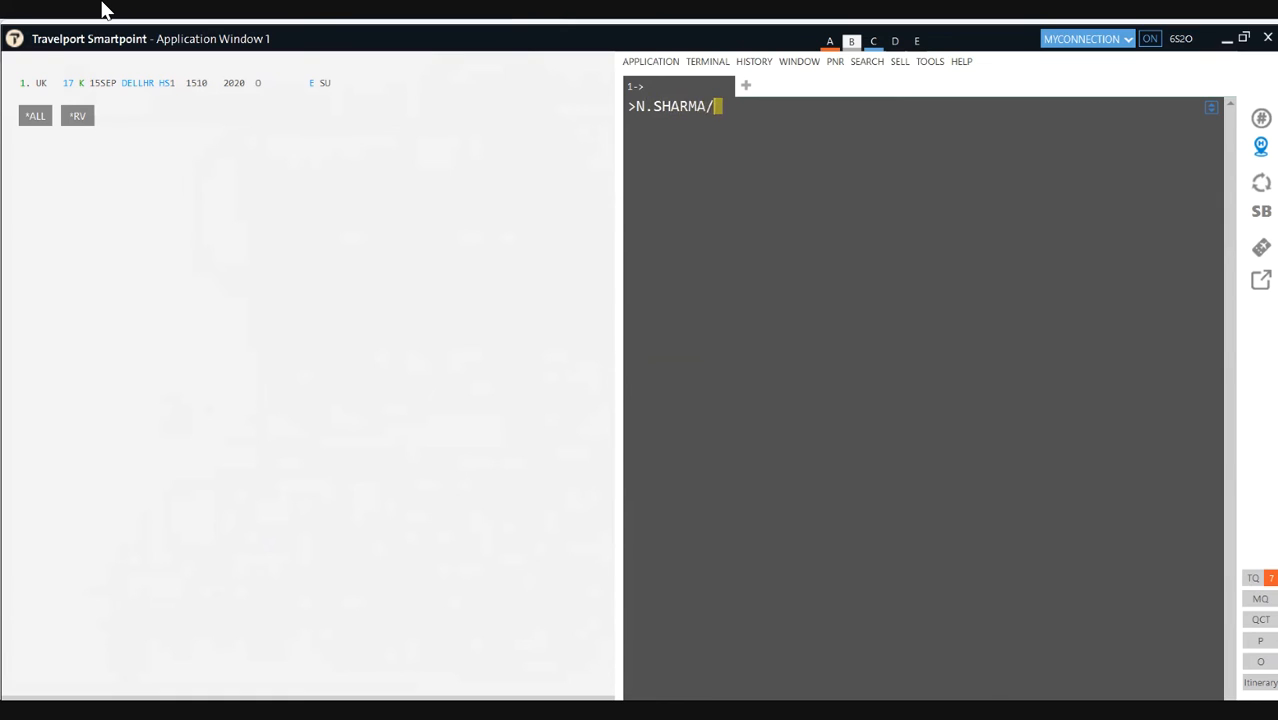
Step: Add the passenger's name, a CM/ phone field, T.T* ticketing and R.P received-from
key("Return")
type("CM/")
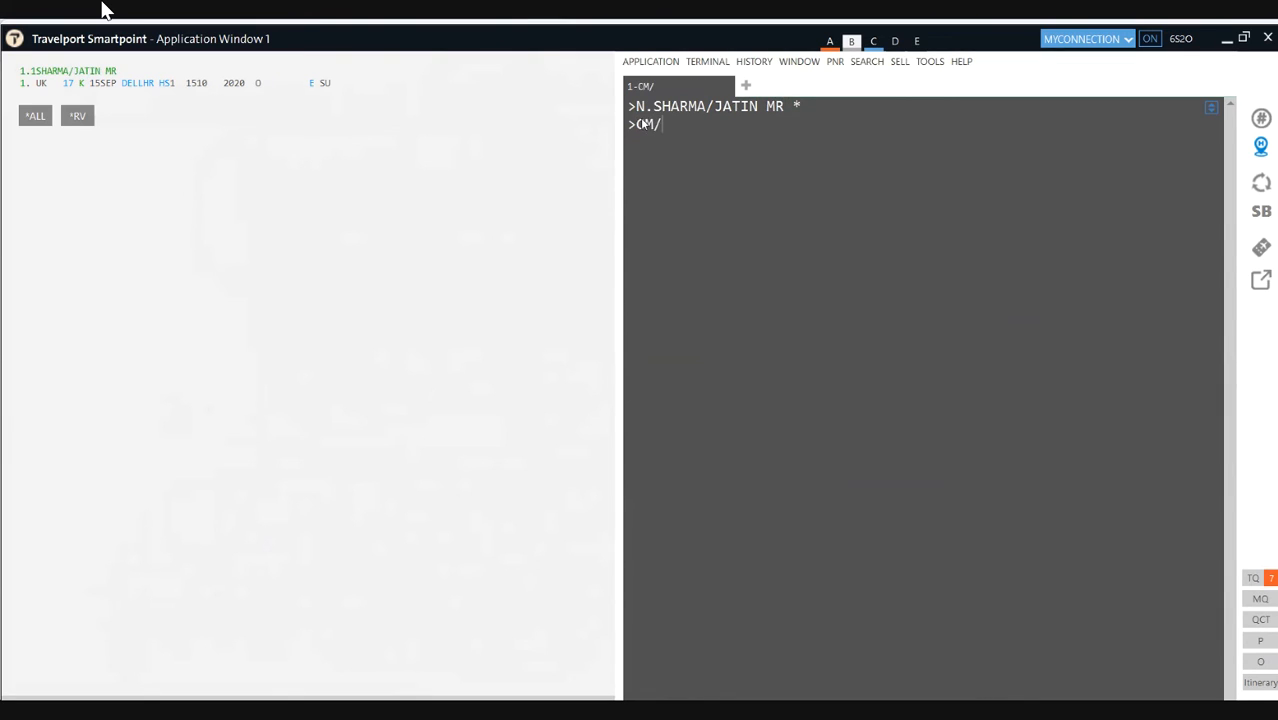
key("Return")
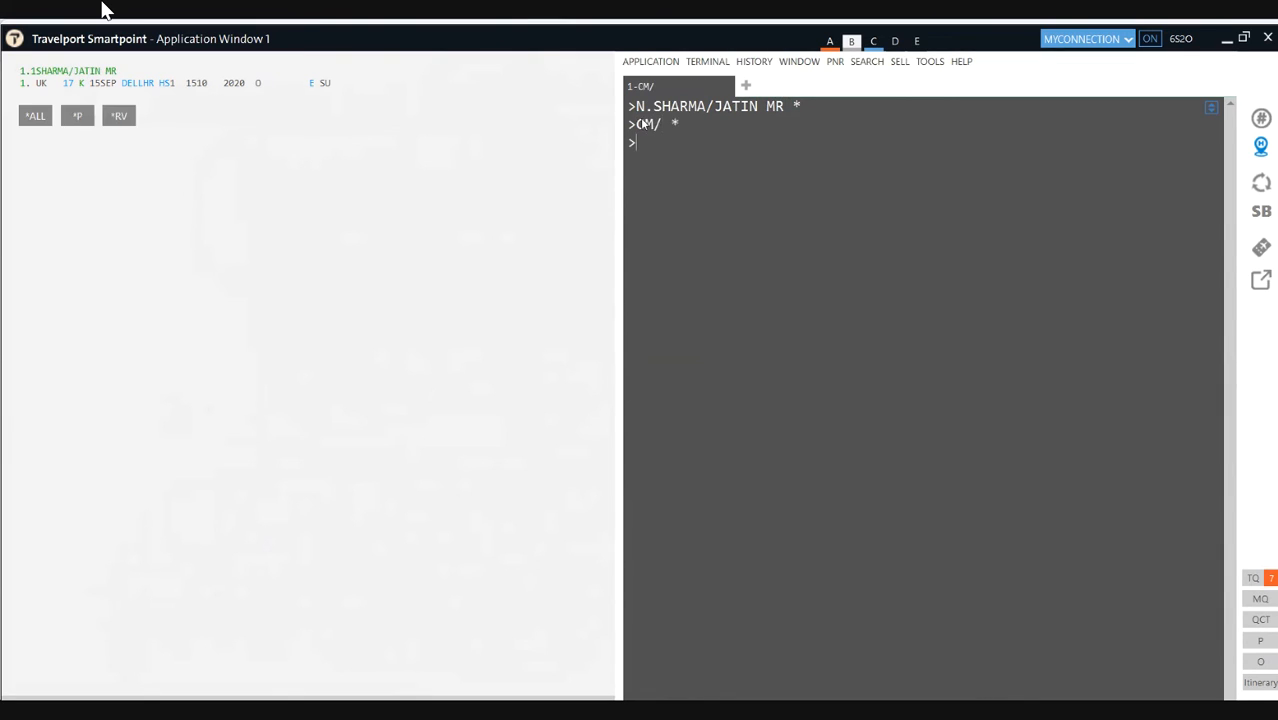
type("T.T*")
key("Return")
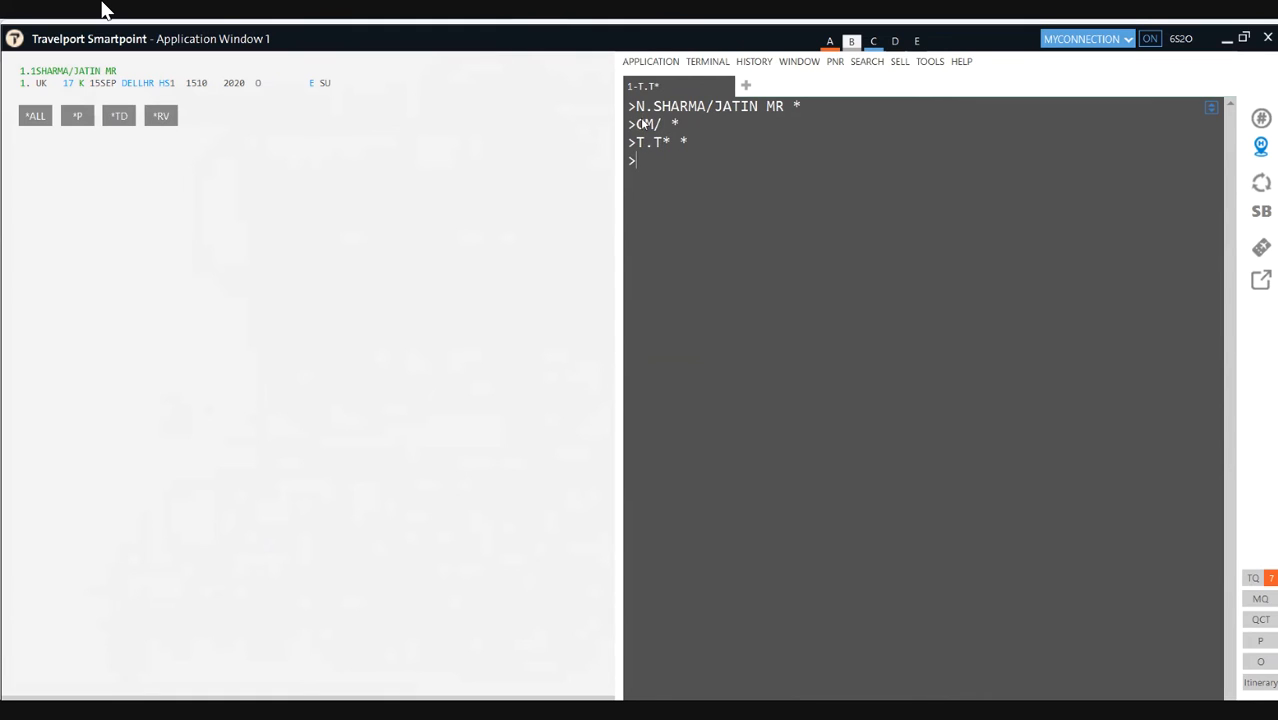
type("R.P")
key("Return")
Step: Save the booking with ER and retrieve it with IR so the flight shows HK1
type("ER")
key("Return")
type("IR")
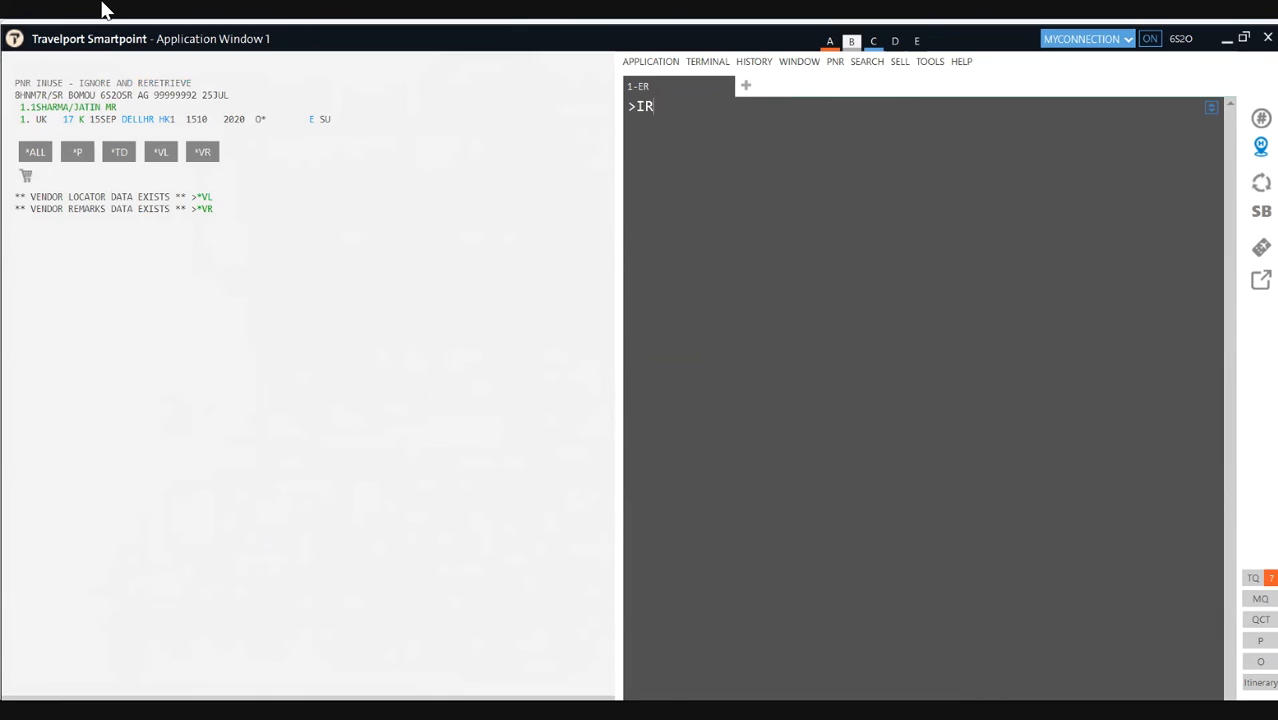
key("Return")
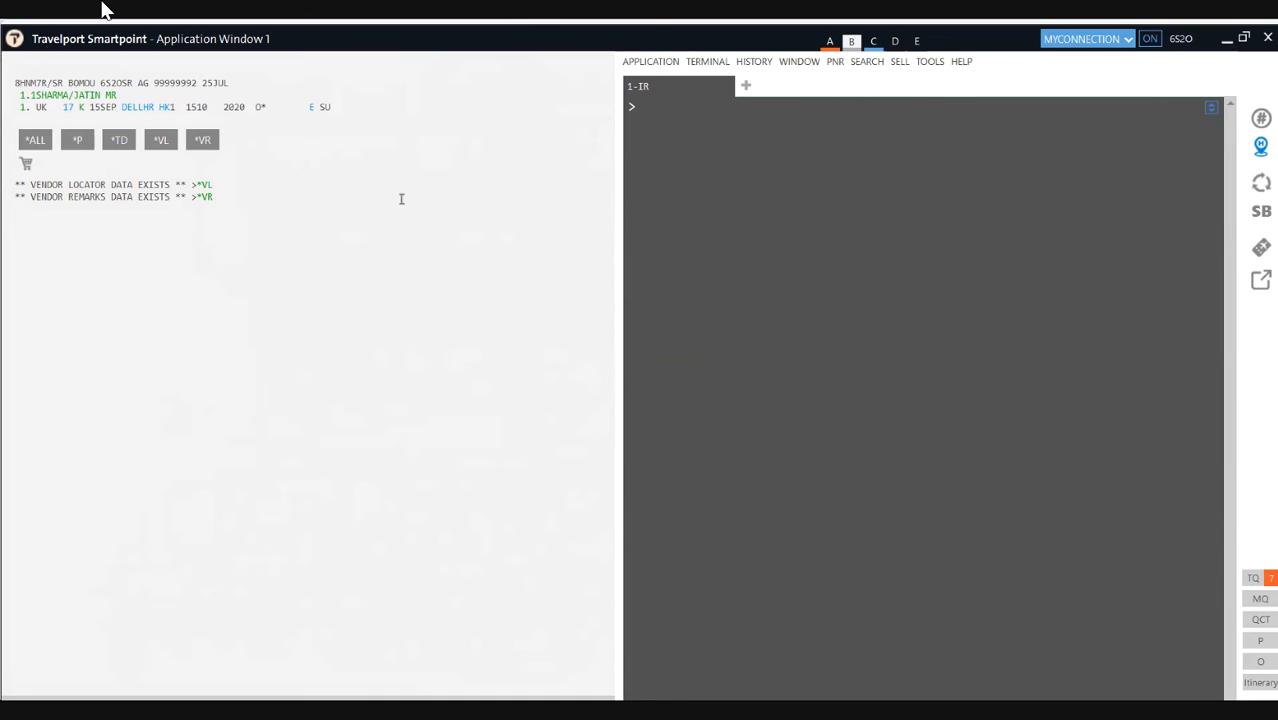
left_click(666, 108)
Step: Display Vistara Delhi–London availability for 18NOV with A18NOVDELLON*UK
type("A18NOVDELLON*UK")
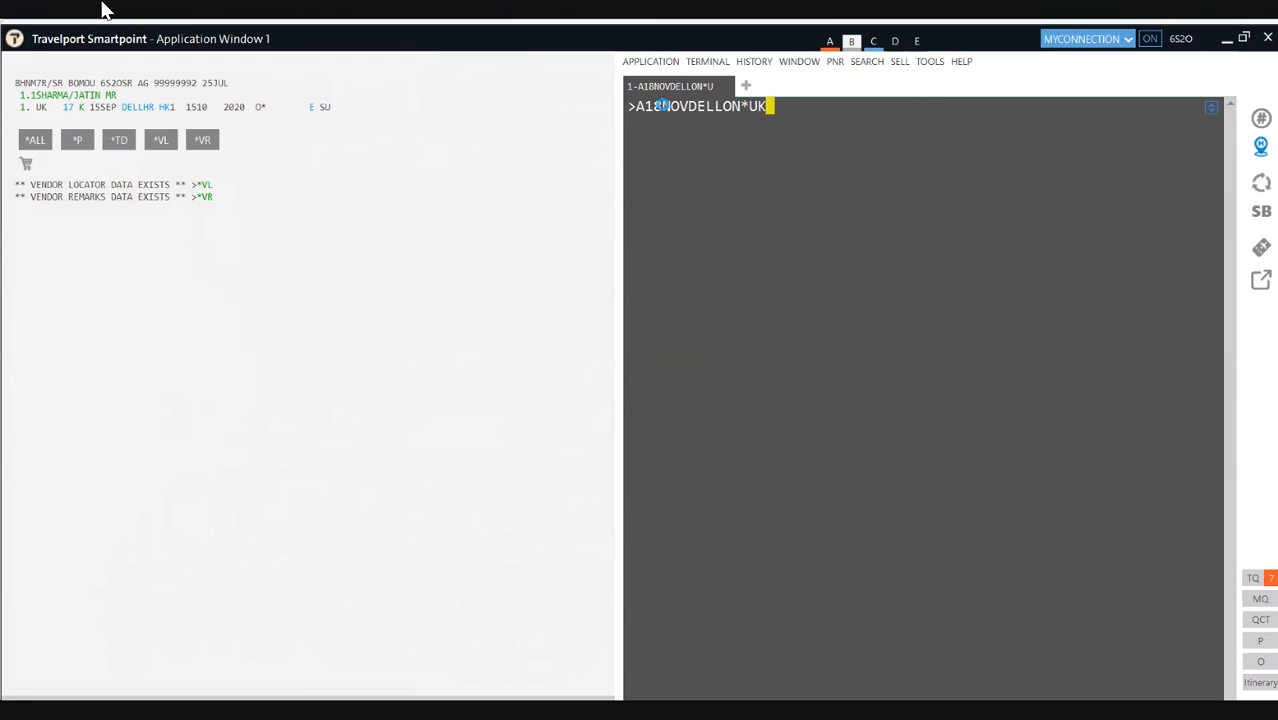
key("Return")
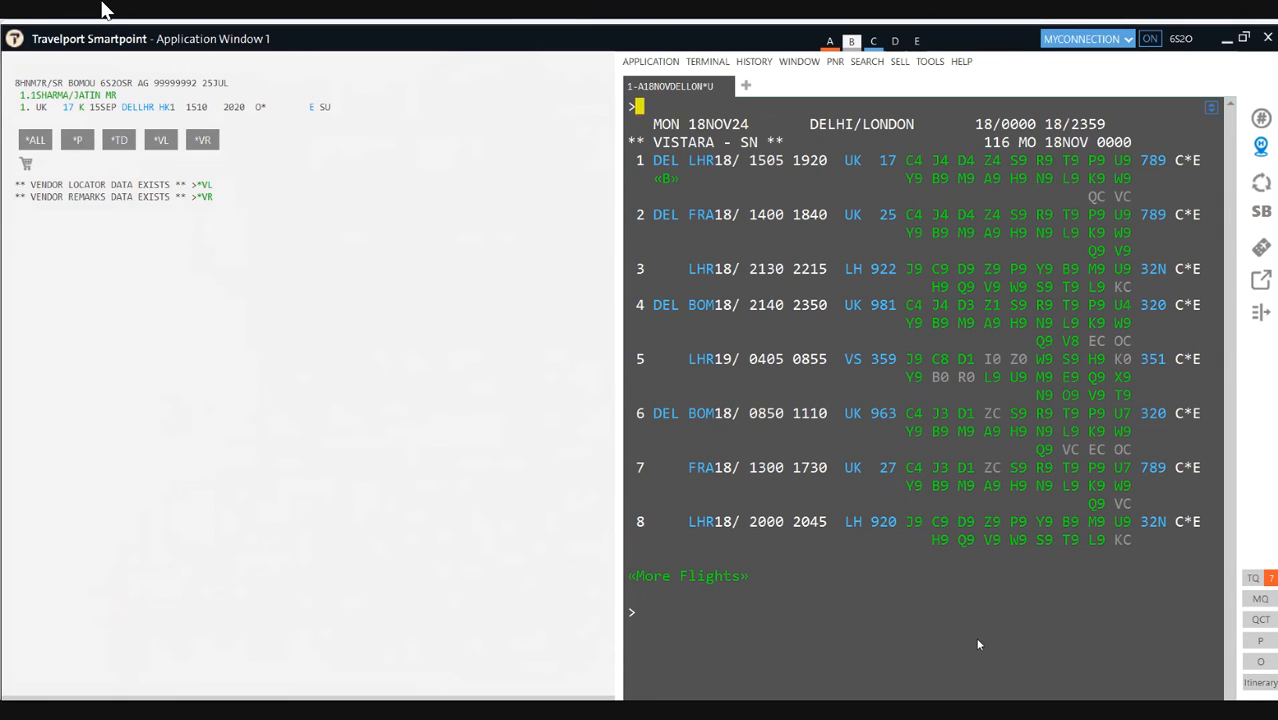
Step: Write and underline 10K, and note 81K beside flight 1's fare classes
left_click_drag(181, 233, 186, 317)
mouse_move(221, 258)
left_mouse_down()
mouse_move(240, 289)
mouse_move(289, 290)
left_mouse_up()
left_click_drag(142, 327, 338, 337)
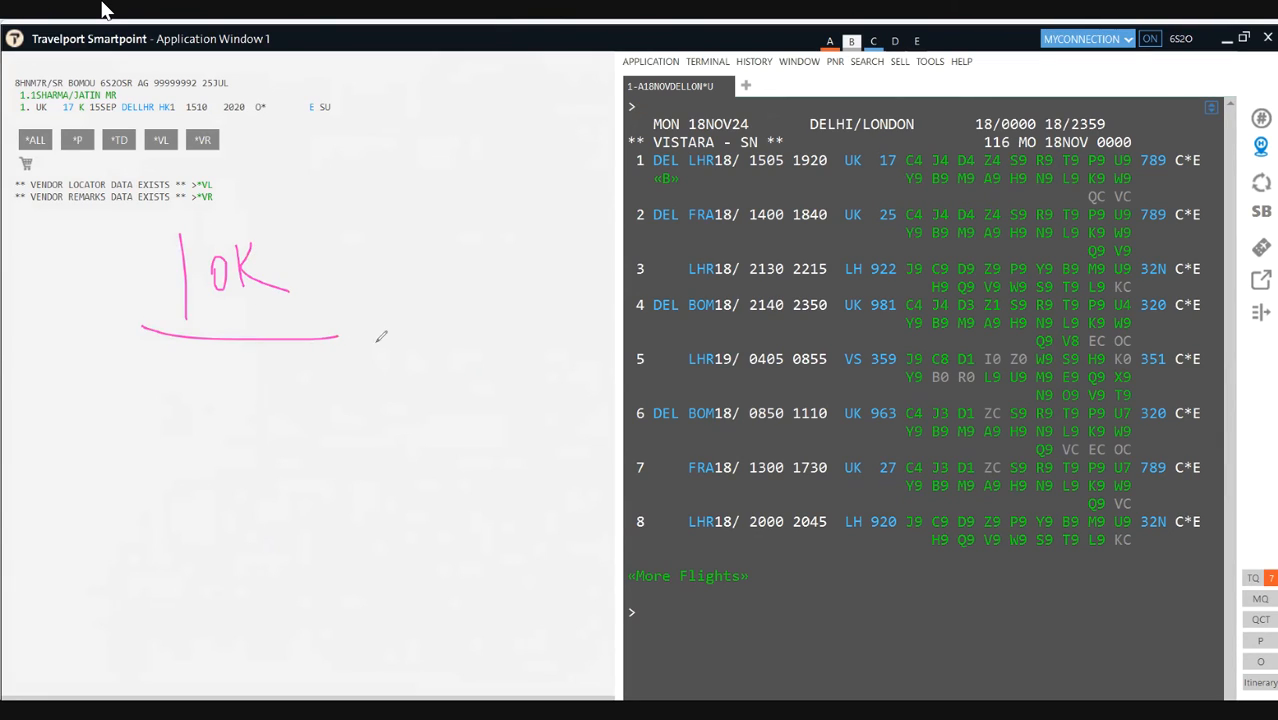
left_click_drag(1130, 184, 1112, 185)
mouse_move(1132, 179)
left_mouse_down()
mouse_move(1168, 168)
mouse_move(1162, 196)
mouse_move(1170, 174)
mouse_move(1176, 194)
mouse_move(1204, 198)
mouse_move(1152, 166)
mouse_move(1156, 204)
left_mouse_up()
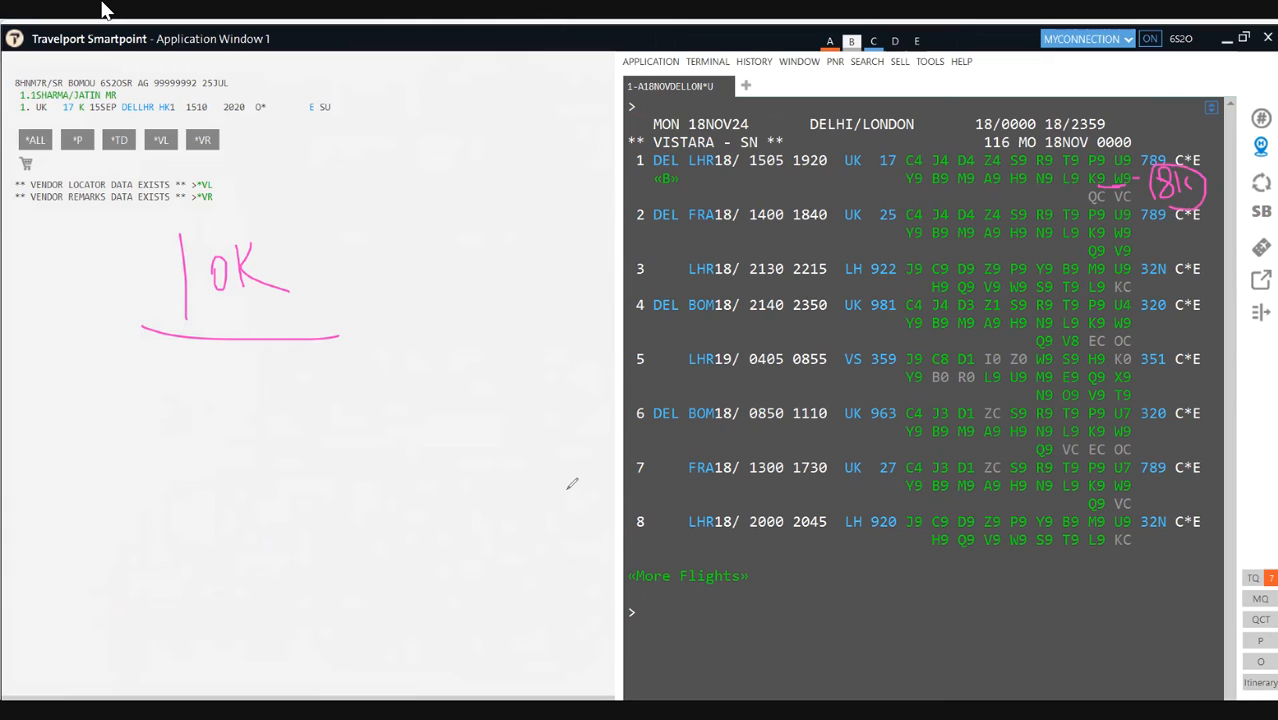
Step: Write 81K below the 10K note, circle it, and draw an arrow from 10K to it
mouse_move(222, 391)
left_mouse_down()
mouse_move(233, 428)
mouse_move(221, 392)
mouse_move(242, 436)
mouse_move(258, 432)
left_mouse_up()
left_click_drag(280, 402, 282, 434)
mouse_move(190, 458)
left_mouse_down()
mouse_move(332, 410)
mouse_move(218, 372)
mouse_move(292, 488)
left_mouse_up()
mouse_move(294, 435)
left_mouse_down()
mouse_move(378, 437)
mouse_move(360, 454)
left_mouse_up()
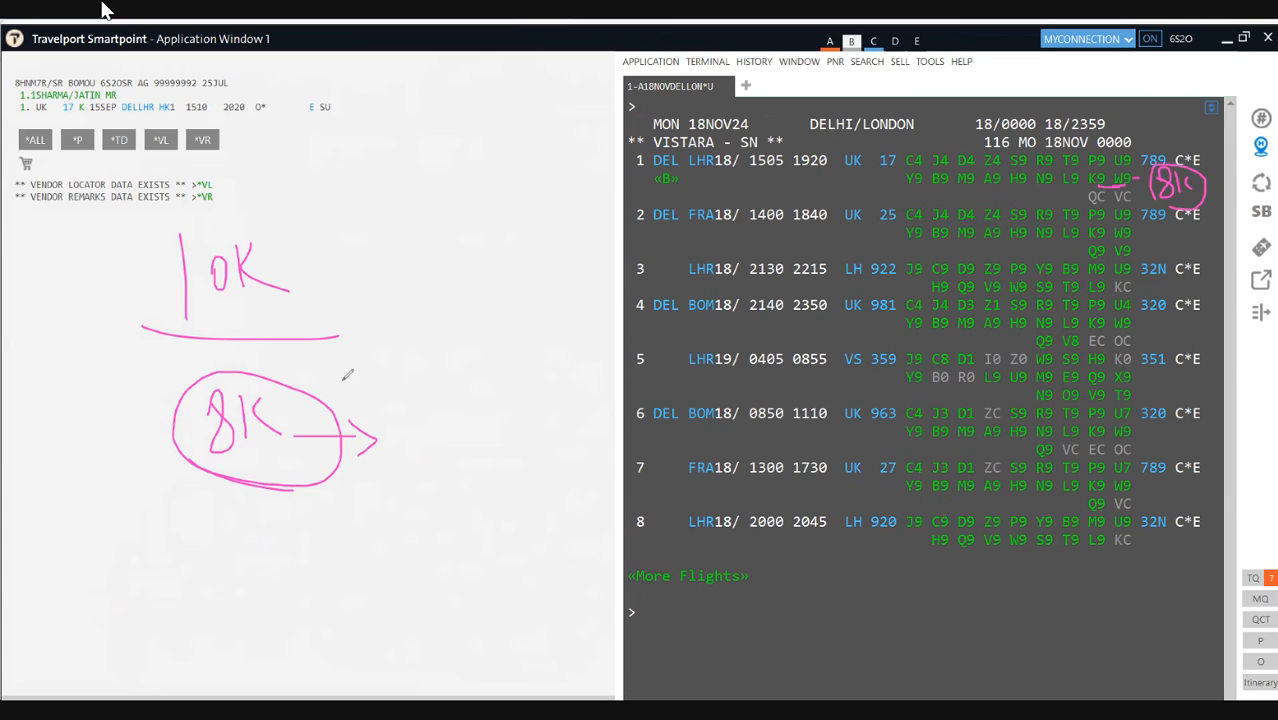
left_click_drag(290, 302, 295, 376)
mouse_move(1116, 198)
left_mouse_down()
mouse_move(1140, 210)
mouse_move(1132, 182)
mouse_move(1112, 192)
left_mouse_up()
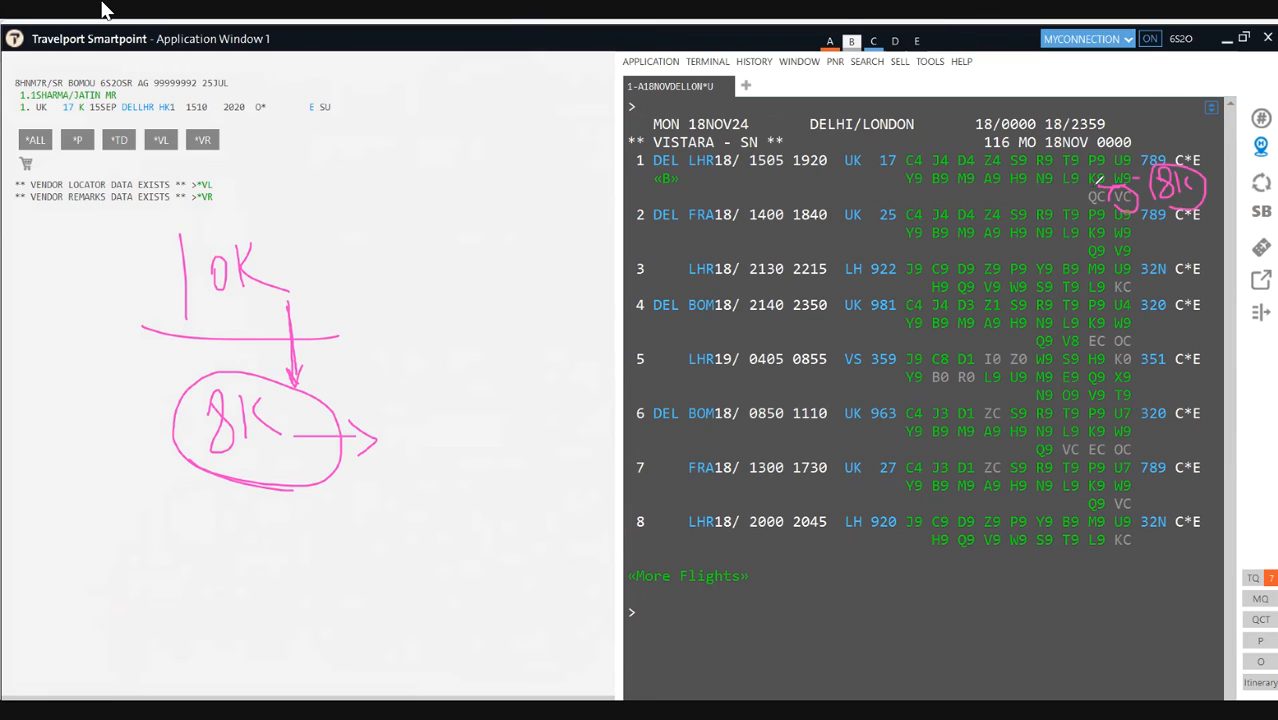
mouse_move(464, 162)
left_mouse_down()
mouse_move(486, 149)
mouse_move(521, 213)
left_mouse_up()
mouse_move(537, 166)
left_mouse_down()
mouse_move(544, 205)
mouse_move(562, 205)
mouse_move(395, 130)
mouse_move(430, 213)
left_mouse_up()
mouse_move(459, 296)
left_mouse_down()
mouse_move(462, 321)
mouse_move(494, 318)
left_mouse_up()
mouse_move(488, 295)
left_mouse_down()
mouse_move(488, 343)
mouse_move(507, 312)
mouse_move(520, 328)
mouse_move(525, 278)
mouse_move(442, 335)
mouse_move(476, 372)
left_mouse_up()
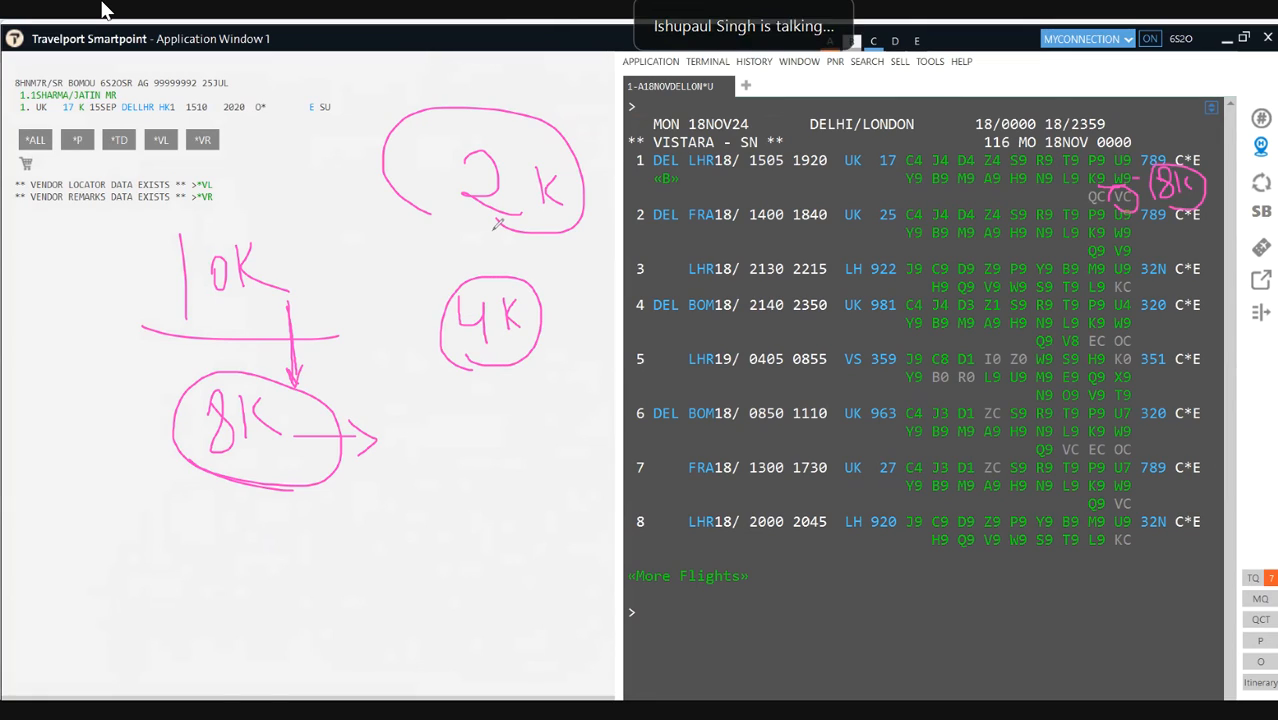
mouse_move(477, 222)
left_mouse_down()
mouse_move(557, 239)
mouse_move(534, 121)
mouse_move(476, 242)
mouse_move(502, 240)
left_mouse_up()
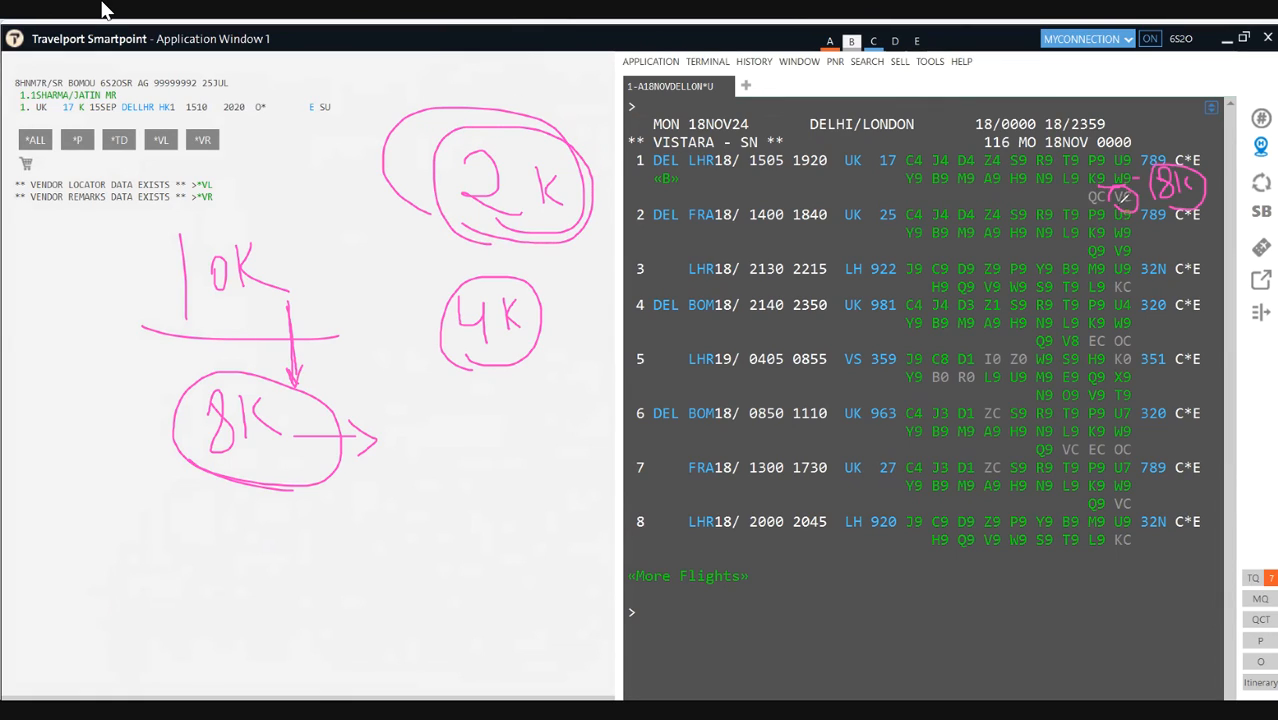
left_click_drag(494, 158, 541, 99)
mouse_move(457, 456)
left_mouse_down()
mouse_move(432, 478)
mouse_move(470, 492)
mouse_move(517, 471)
mouse_move(580, 475)
mouse_move(545, 538)
mouse_move(313, 548)
left_mouse_up()
left_click_drag(361, 585, 386, 597)
mouse_move(485, 530)
left_mouse_down()
mouse_move(421, 504)
mouse_move(428, 530)
left_mouse_up()
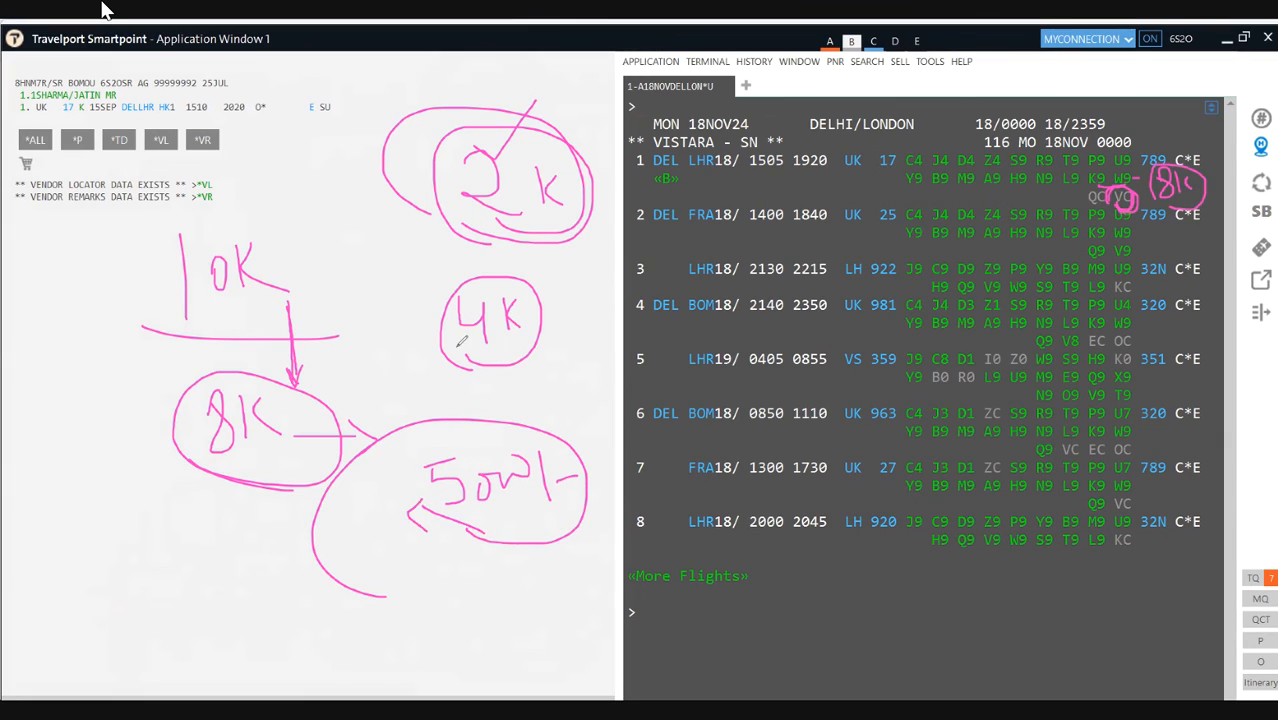
mouse_move(473, 352)
left_mouse_down()
mouse_move(591, 318)
mouse_move(518, 350)
left_mouse_up()
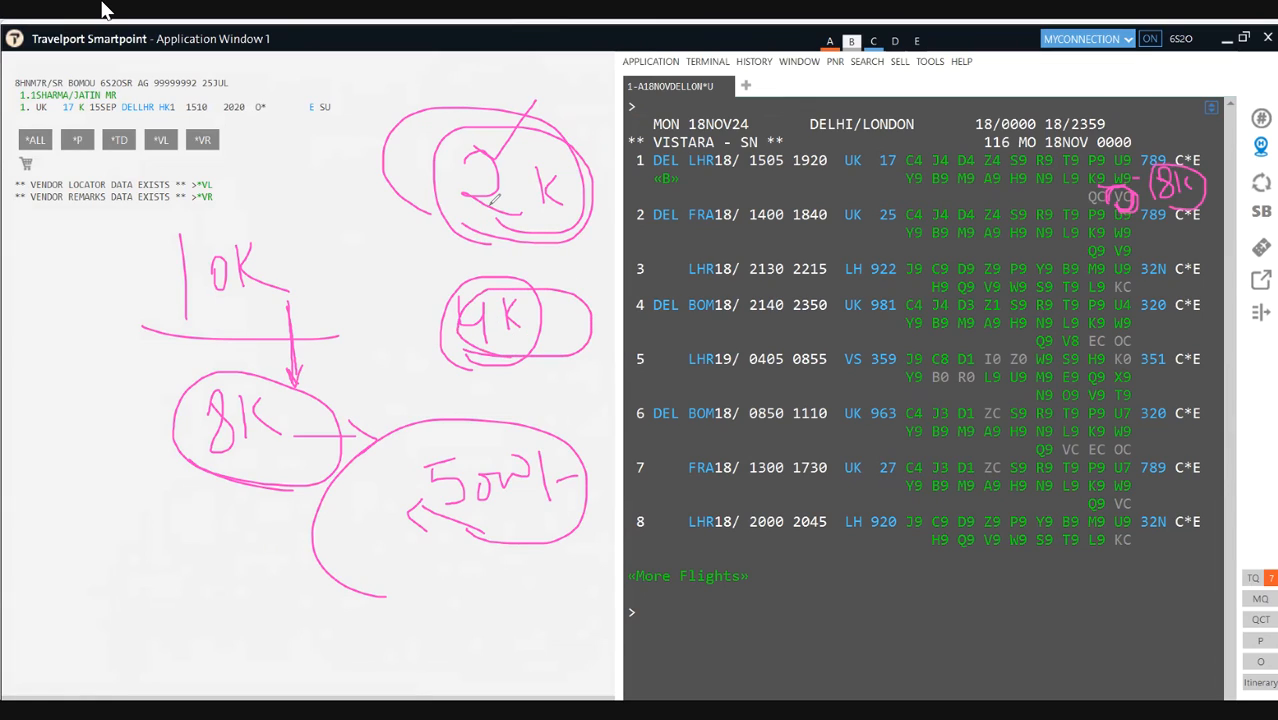
left_click_drag(270, 252, 437, 221)
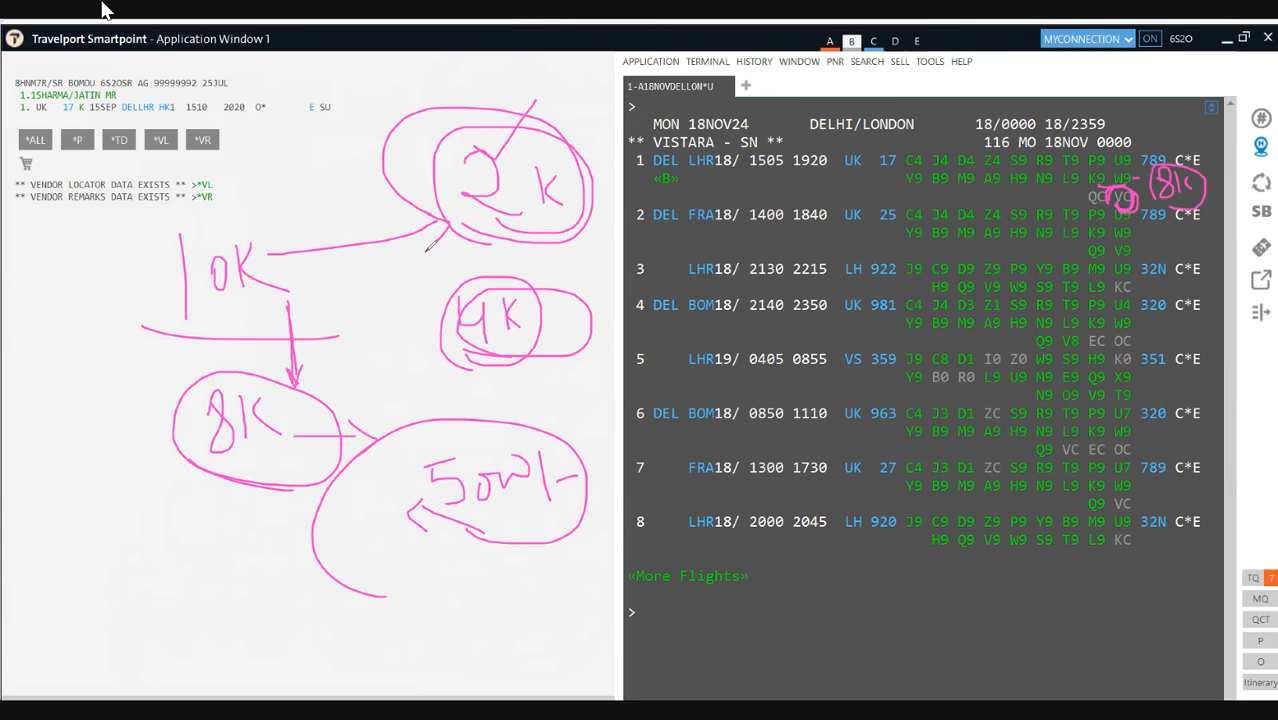
left_click_drag(426, 250, 443, 233)
left_click_drag(205, 313, 272, 313)
mouse_move(324, 443)
left_mouse_down()
mouse_move(196, 444)
mouse_move(244, 478)
left_mouse_up()
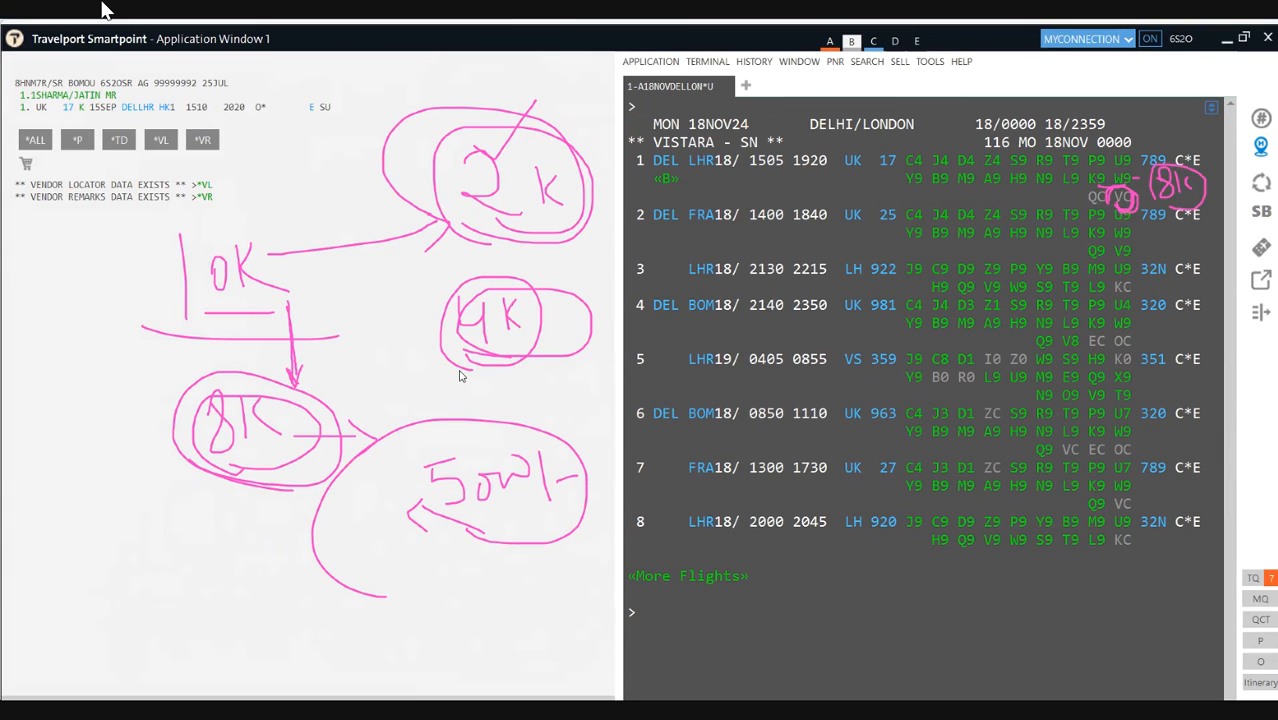
mouse_move(286, 88)
left_mouse_down()
mouse_move(288, 221)
mouse_move(100, 226)
left_mouse_up()
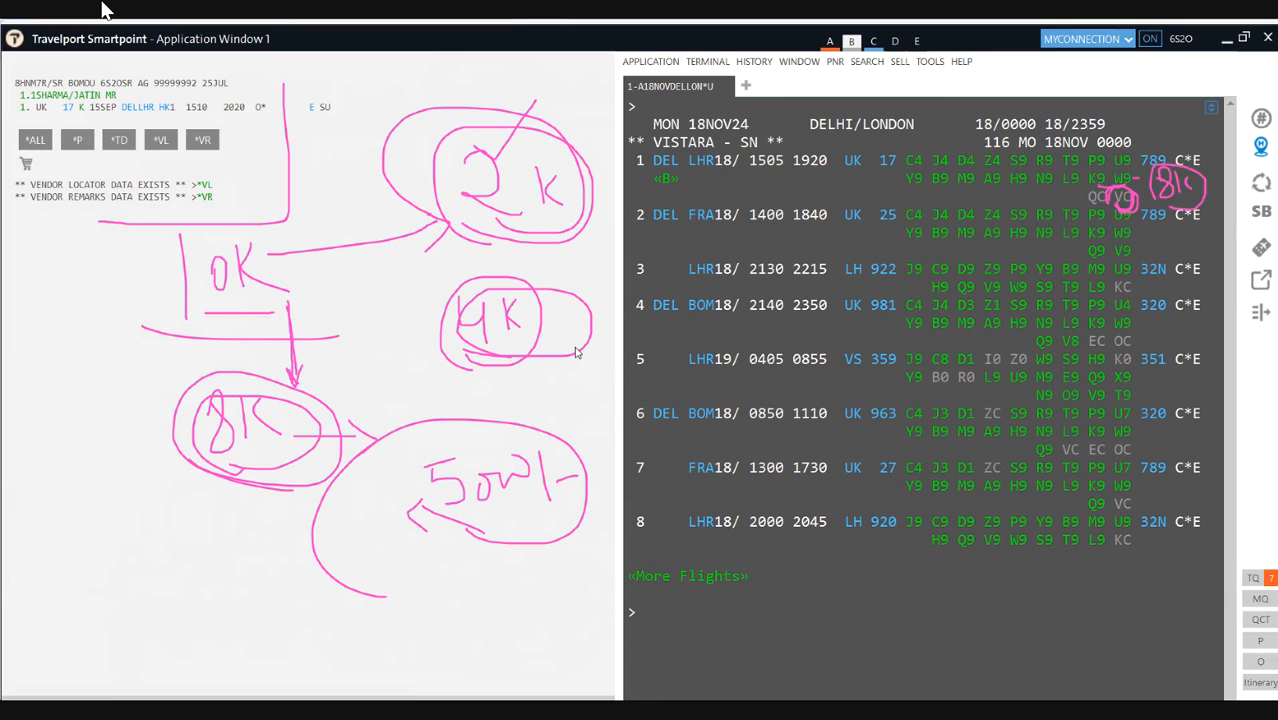
mouse_move(151, 229)
left_mouse_down()
mouse_move(294, 200)
mouse_move(285, 82)
mouse_move(23, 59)
mouse_move(71, 237)
mouse_move(138, 232)
left_mouse_up()
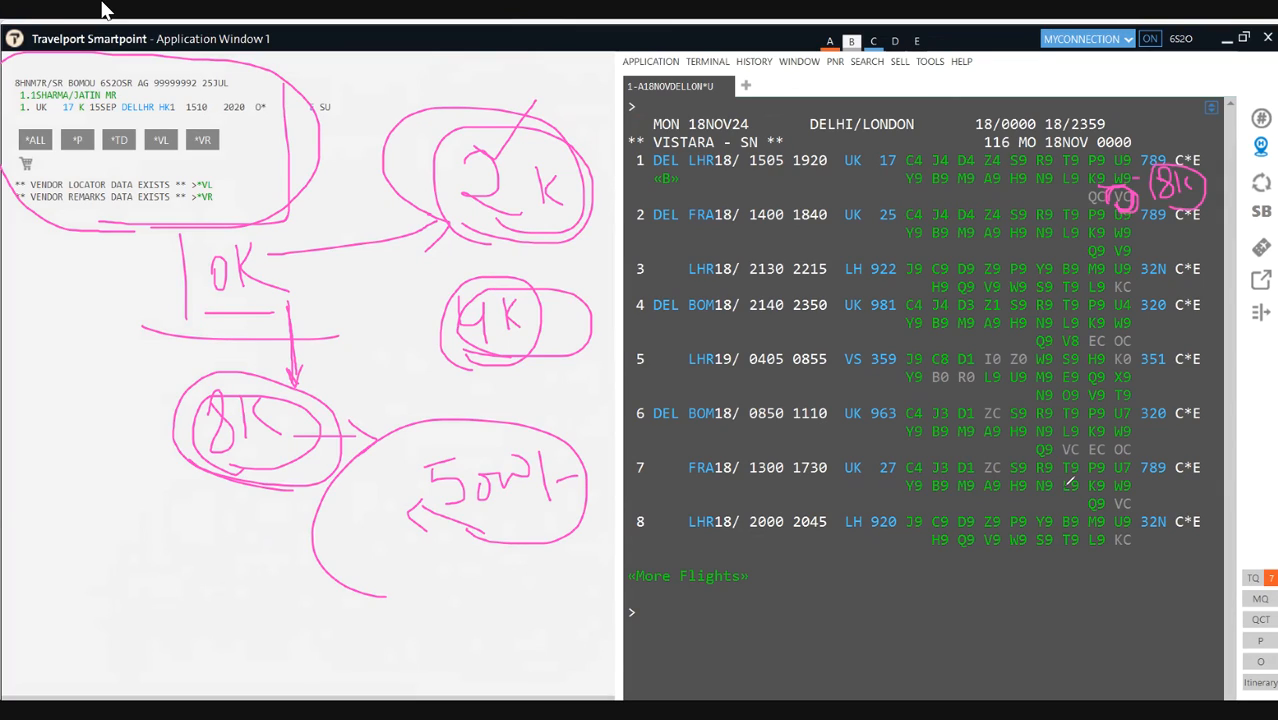
Step: Erase the fare sketches and drag segment 1 onto the prompt to build the X1 cancel entry
key("e")
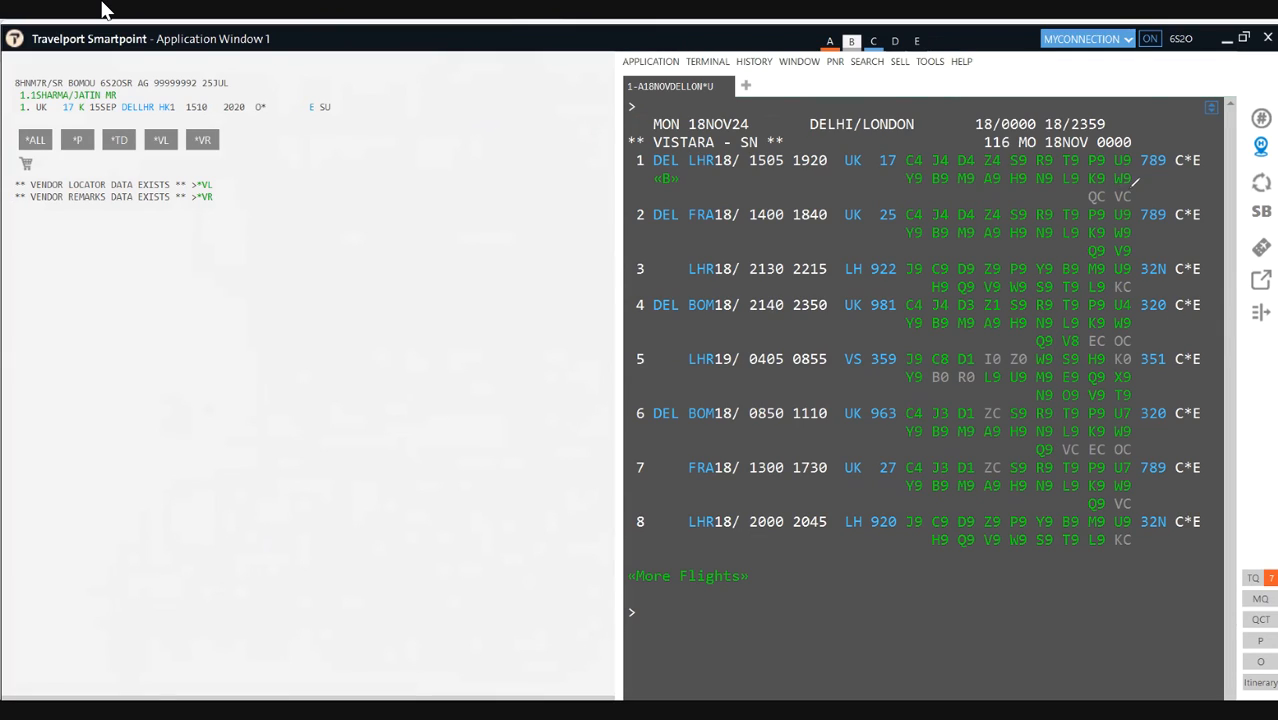
mouse_move(1112, 182)
left_mouse_down()
mouse_move(1147, 178)
mouse_move(1106, 182)
left_mouse_up()
type("X1")
right_click(24, 114)
left_click_drag(20, 111, 652, 106)
left_click(657, 106)
left_click_drag(531, 250, 638, 116)
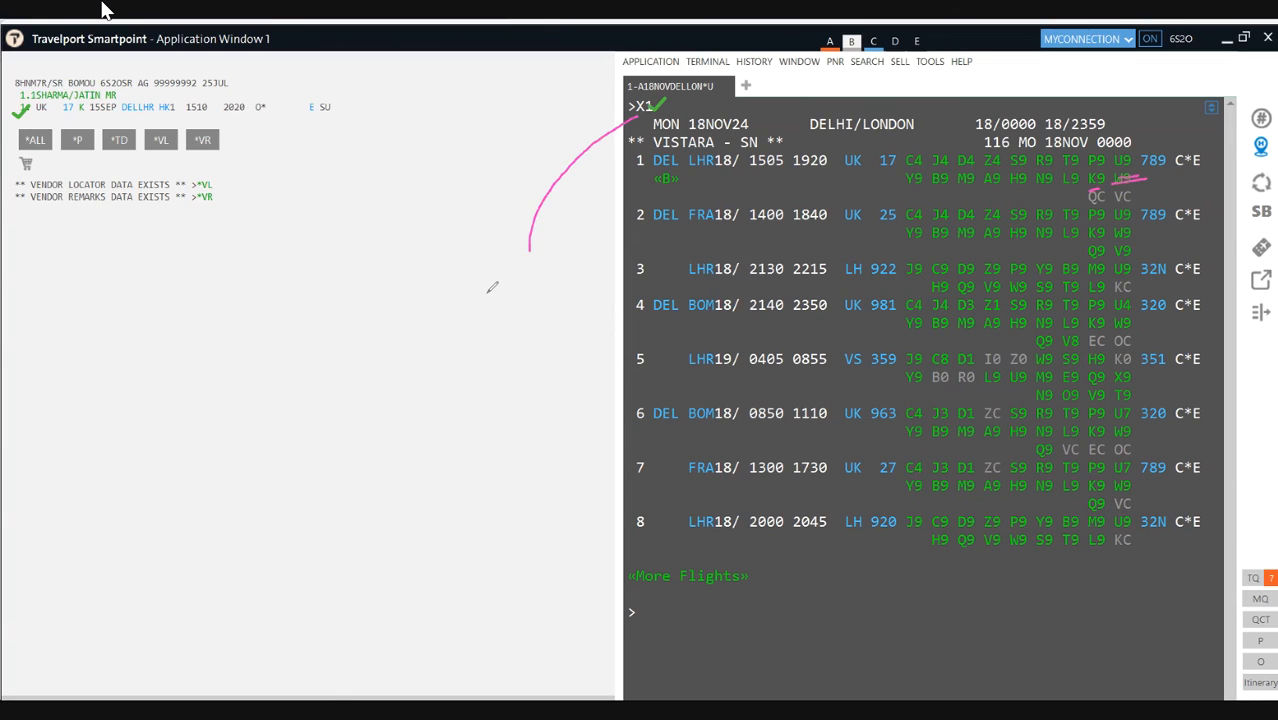
mouse_move(466, 260)
left_mouse_down()
mouse_move(470, 309)
mouse_move(504, 288)
mouse_move(507, 262)
mouse_move(528, 300)
mouse_move(558, 298)
mouse_move(536, 270)
mouse_move(562, 281)
left_mouse_up()
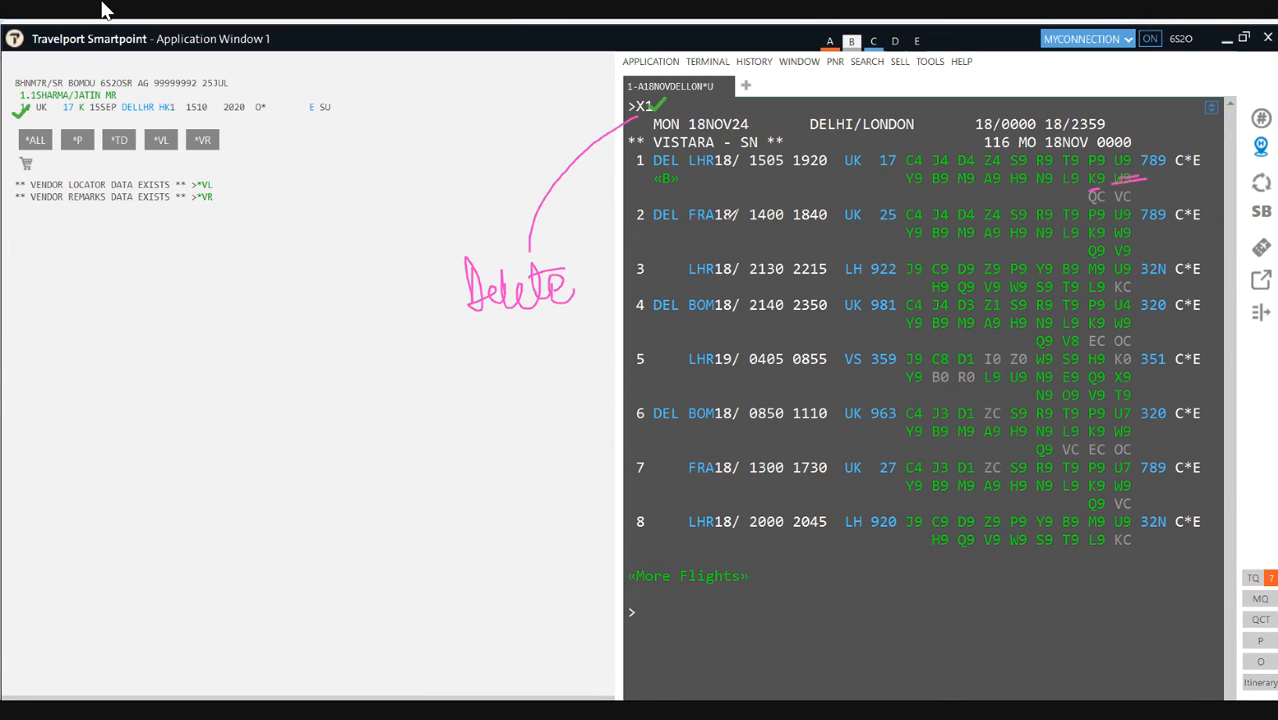
mouse_move(657, 104)
left_mouse_down()
mouse_move(670, 106)
mouse_move(668, 90)
mouse_move(648, 90)
mouse_move(649, 102)
left_mouse_up()
mouse_move(16, 118)
left_mouse_down()
mouse_move(248, 123)
mouse_move(283, 100)
mouse_move(190, 89)
mouse_move(18, 100)
mouse_move(30, 115)
left_mouse_up()
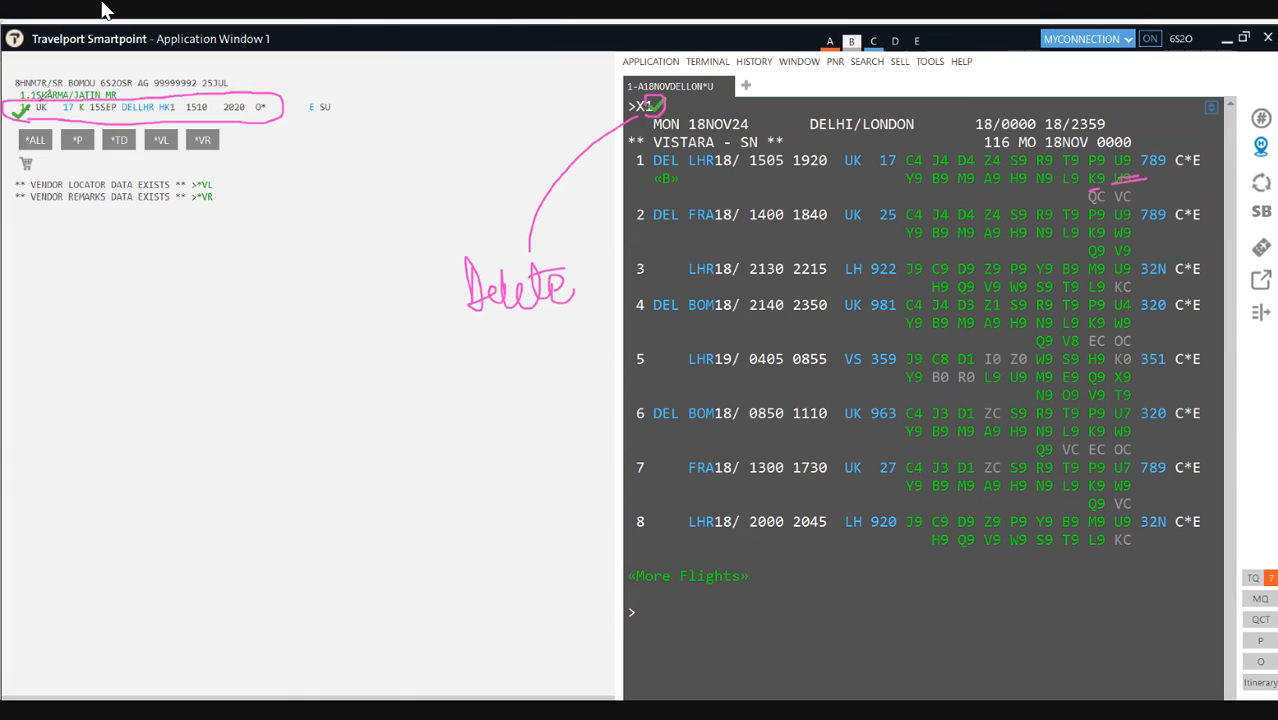
left_click_drag(88, 113, 140, 113)
left_click_drag(684, 136, 714, 135)
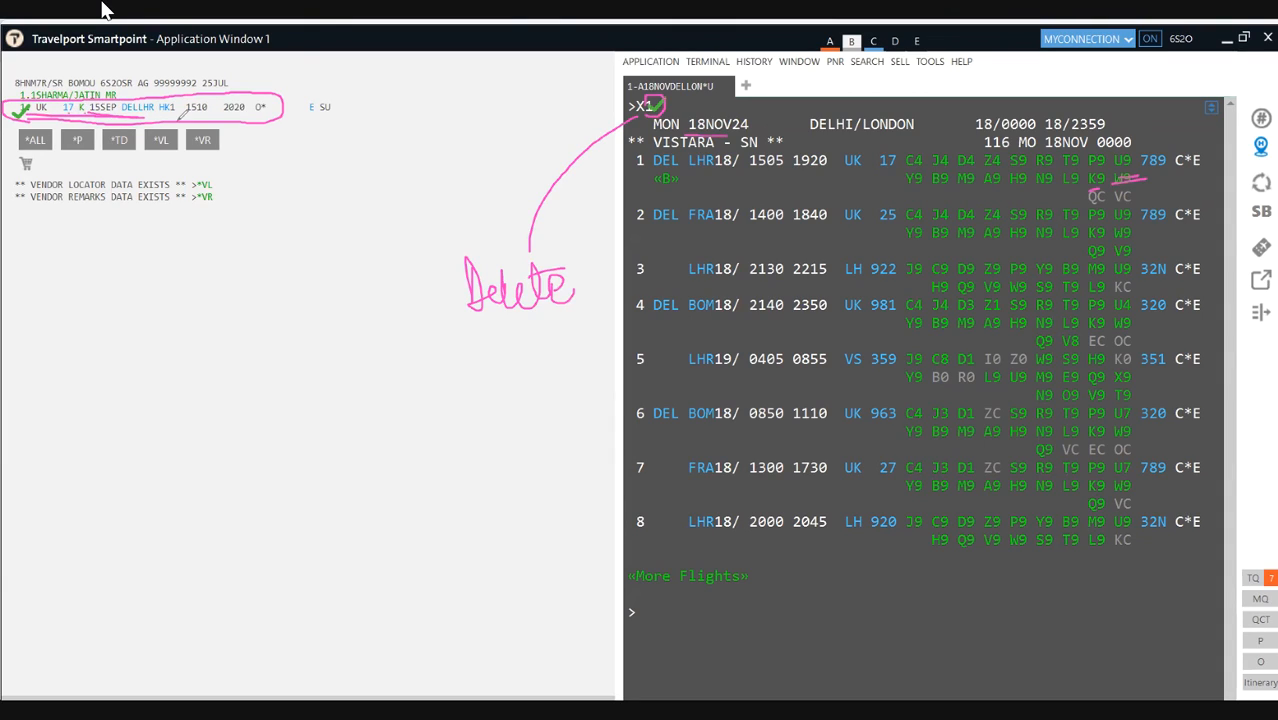
left_click_drag(194, 115, 220, 115)
left_click_drag(222, 115, 250, 115)
left_click_drag(157, 113, 184, 113)
Step: Cancel the UK 17 segment with X1, then restore it with IR
key("Escape")
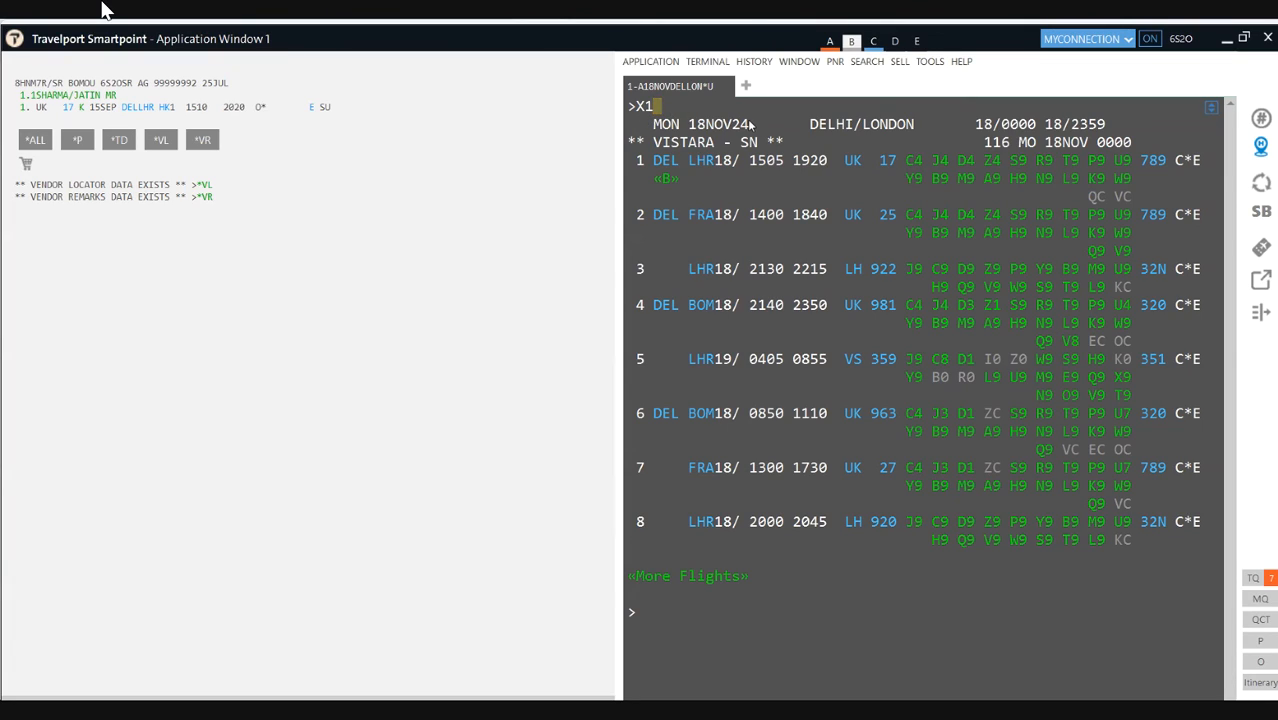
key("Return")
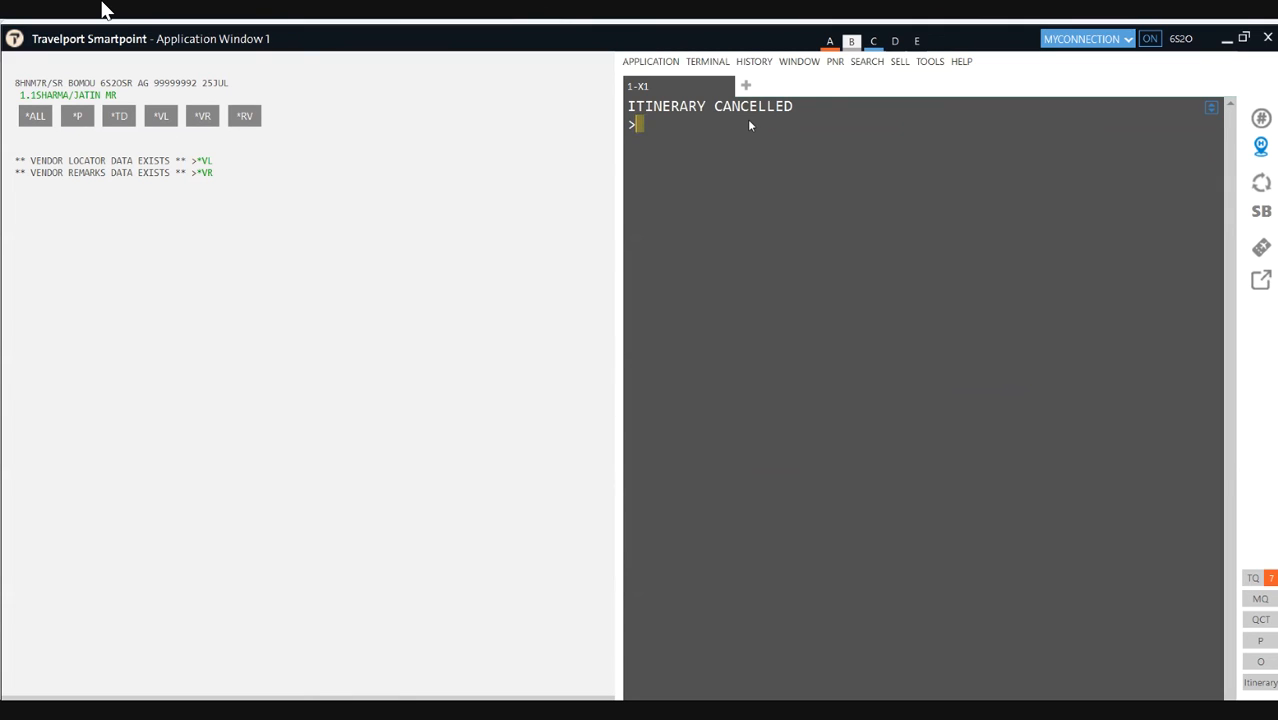
type("IR")
key("Return")
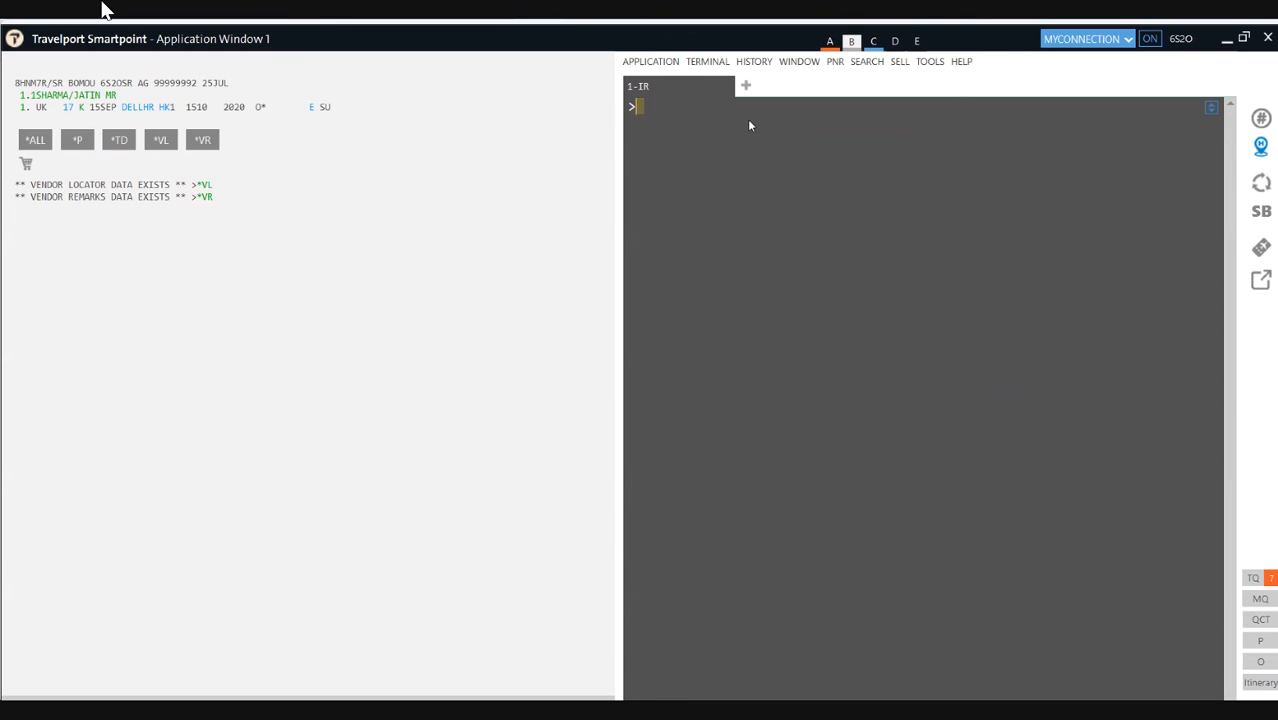
Step: Clear the partial 'R.P ER IR' entry and cancel segment 1 with X1
type("R.P ER IR")
key("BackSpace")
key("BackSpace")
key("BackSpace")
key("BackSpace")
key("BackSpace")
key("BackSpace")
key("BackSpace")
key("BackSpace")
key("BackSpace")
key("BackSpace")
type("X1")
key("Return")
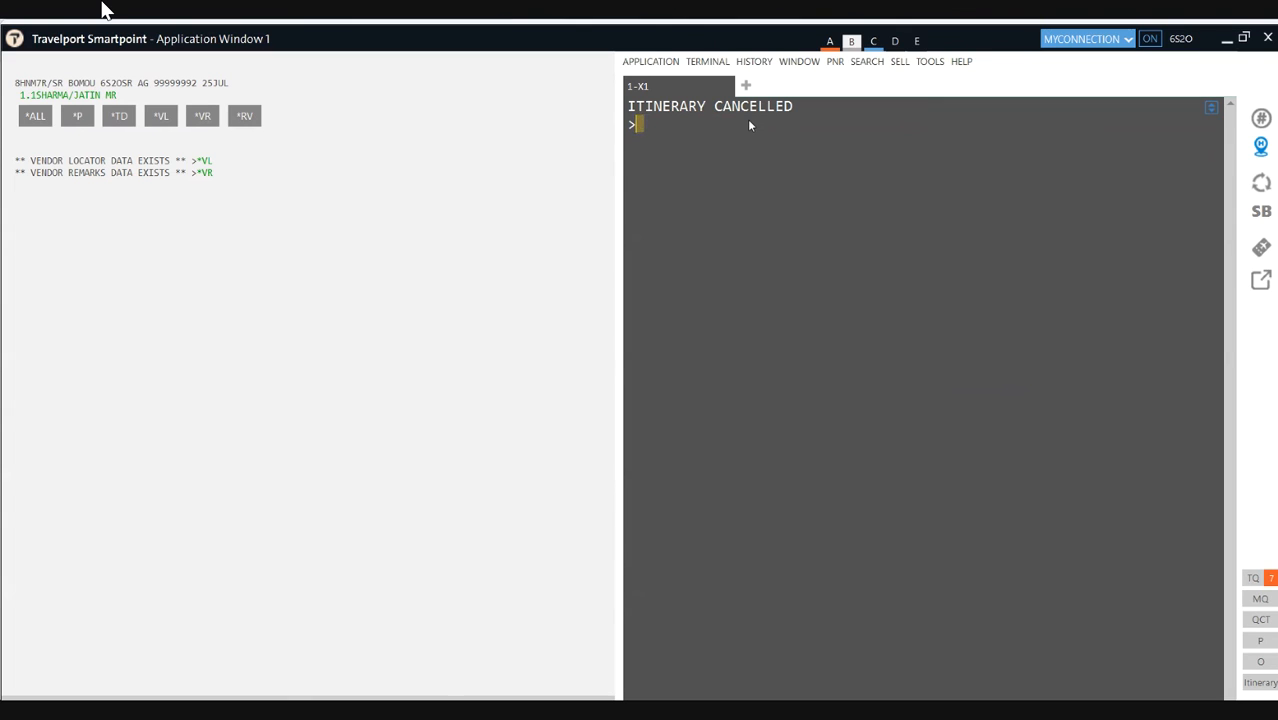
type("R.P ER IR")
key("BackSpace")
key("BackSpace")
key("BackSpace")
key("BackSpace")
key("BackSpace")
key("BackSpace")
key("BackSpace")
key("BackSpace")
key("BackSpace")
key("BackSpace")
Step: Redisplay the booking with *R, restore the UK 17 15SEP segment with IR, and begin an SI entry
type("*R")
key("Return")
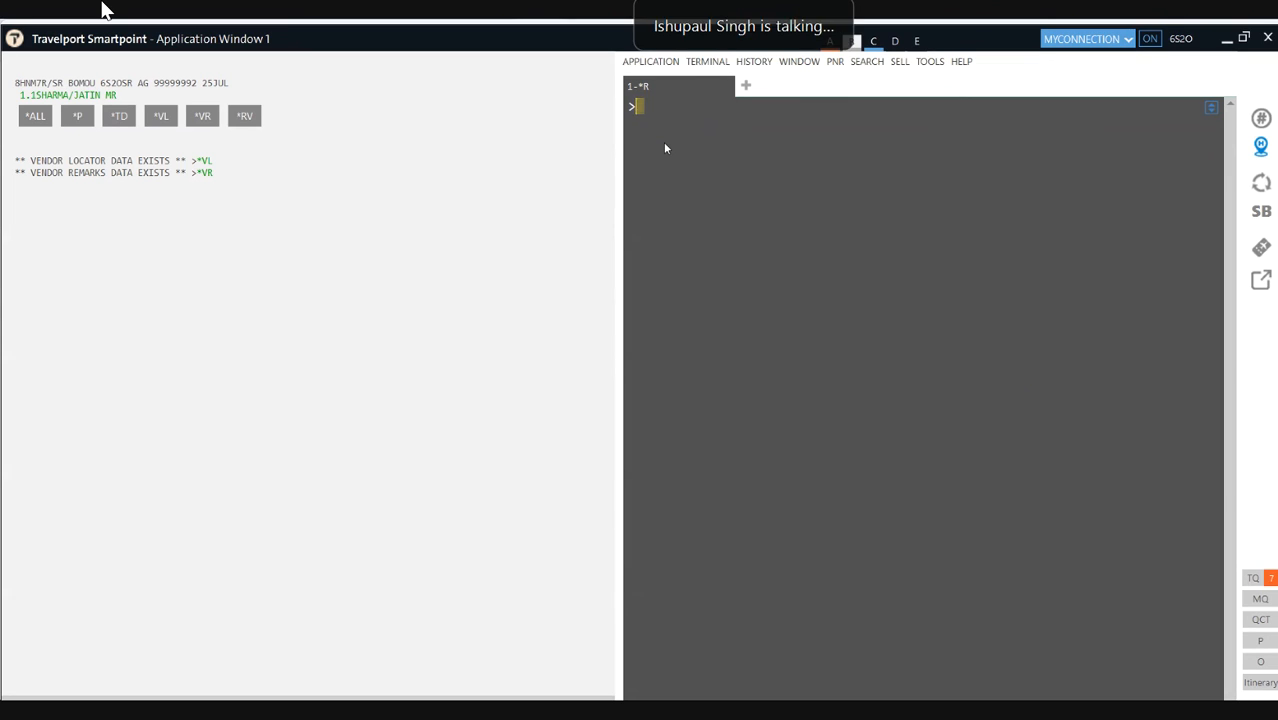
type("IR")
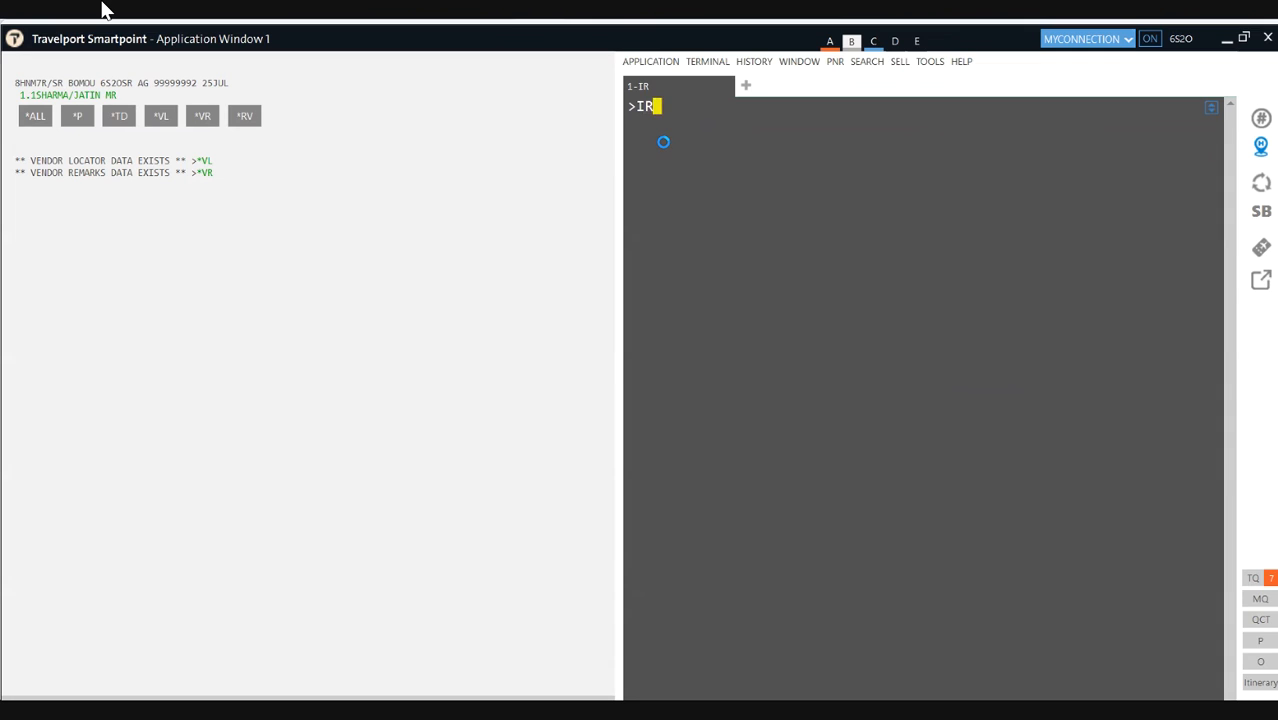
key("Return")
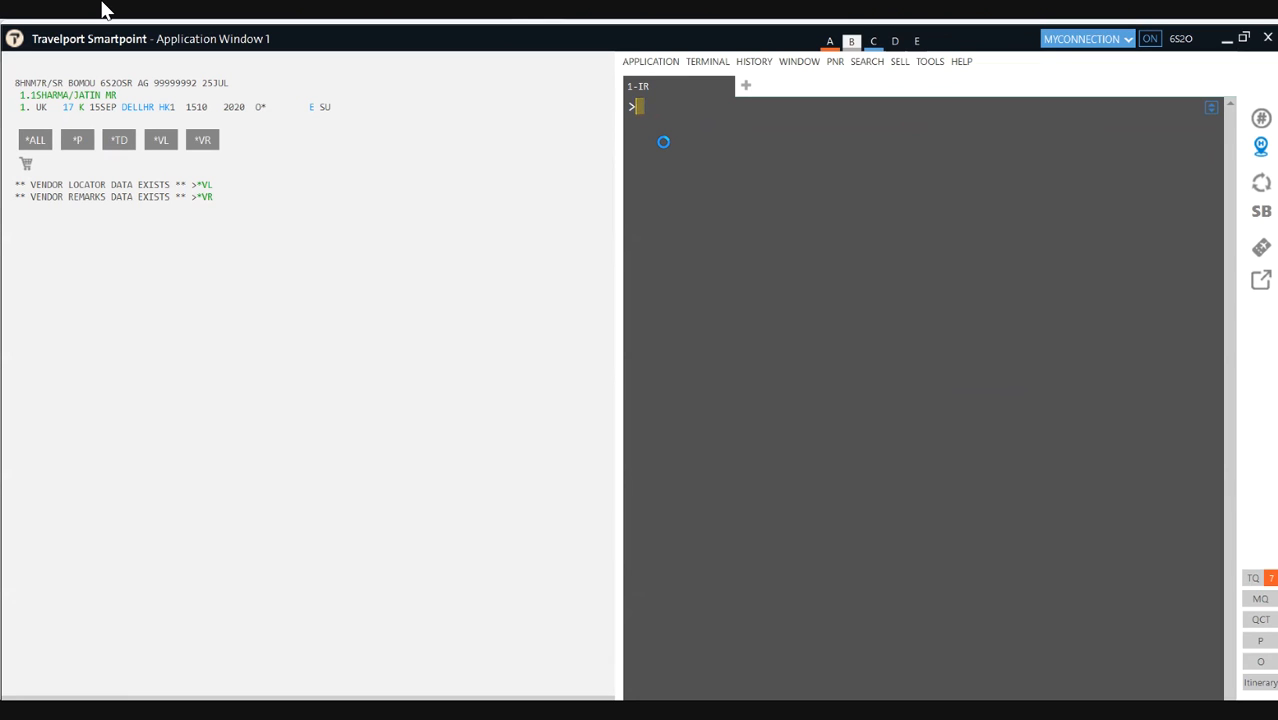
type("SI")
left_click(27, 107)
Step: Enter XI, redisplay with *R, restore the 15SEP segment with IR, then cancel segment 1 with X1
key("Return")
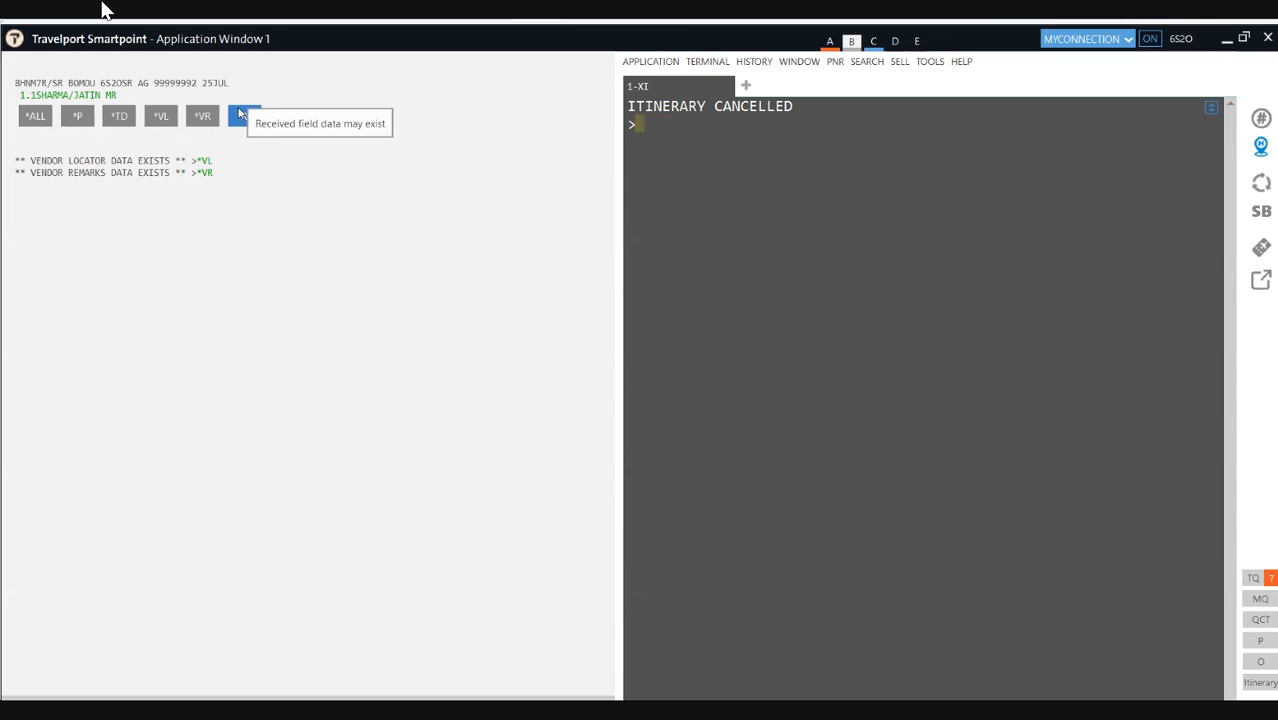
type("*R")
key("Return")
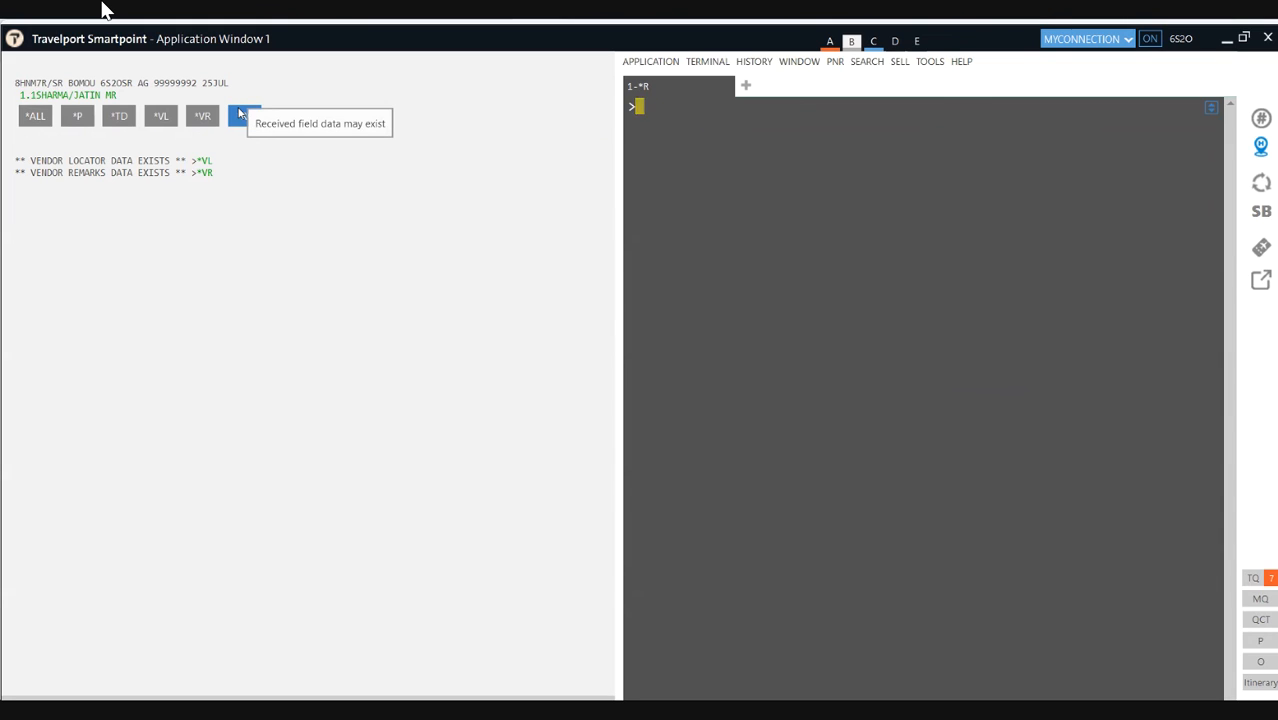
type("IR")
key("Return")
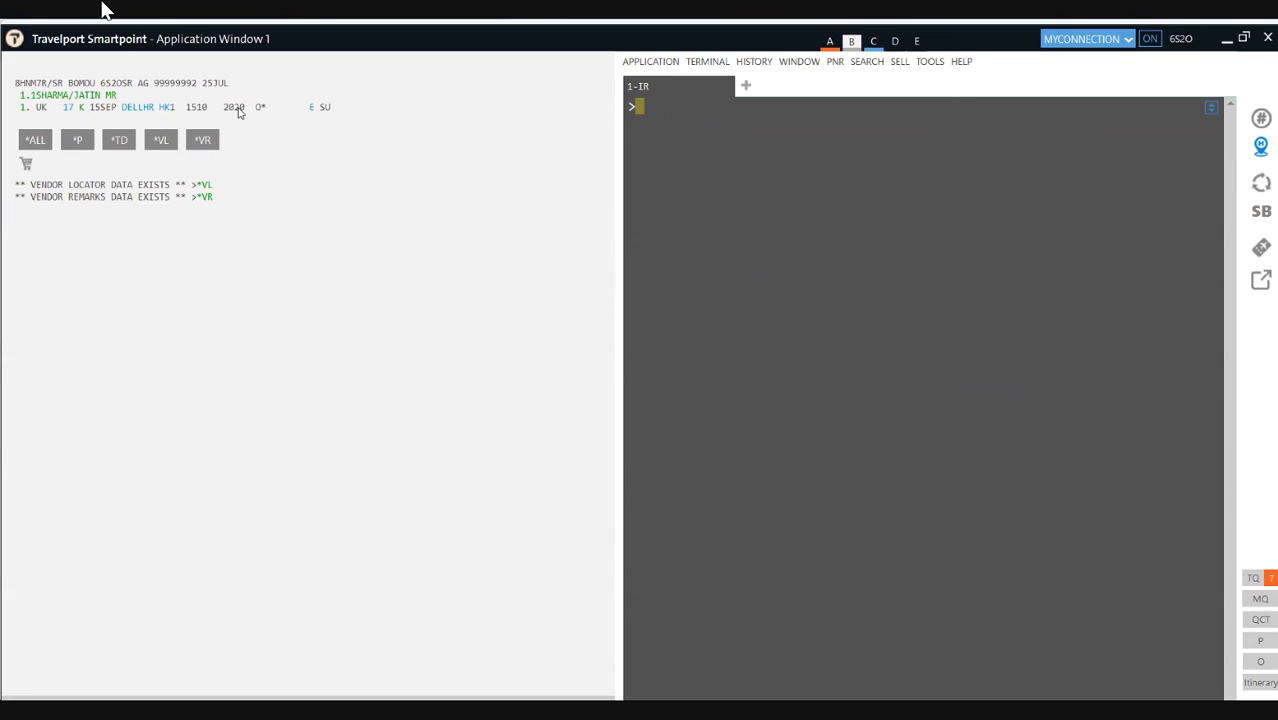
type("X1")
key("Return")
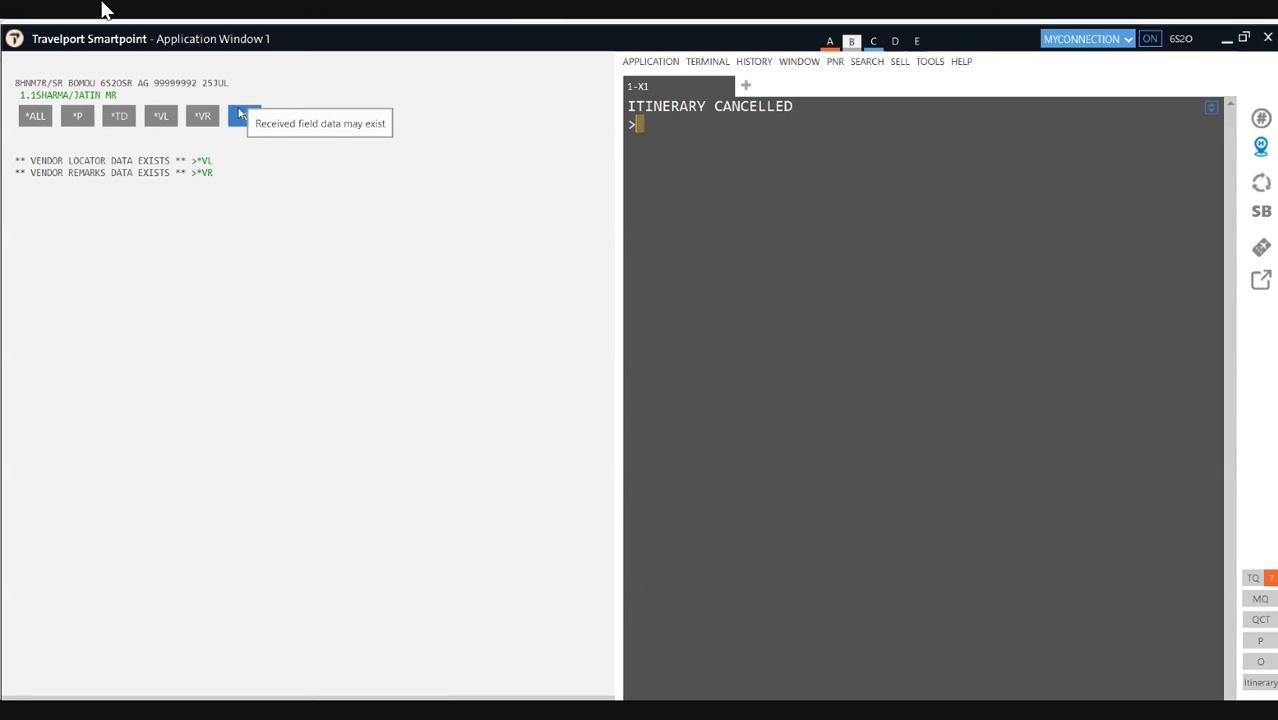
Step: Discard a partial A18NOVD entry, restore the 15SEP segment with IR, then cancel it with X1
type("A18NOVD")
key("BackSpace")
key("BackSpace")
key("BackSpace")
key("BackSpace")
key("BackSpace")
key("BackSpace")
key("BackSpace")
type("IR")
key("Return")
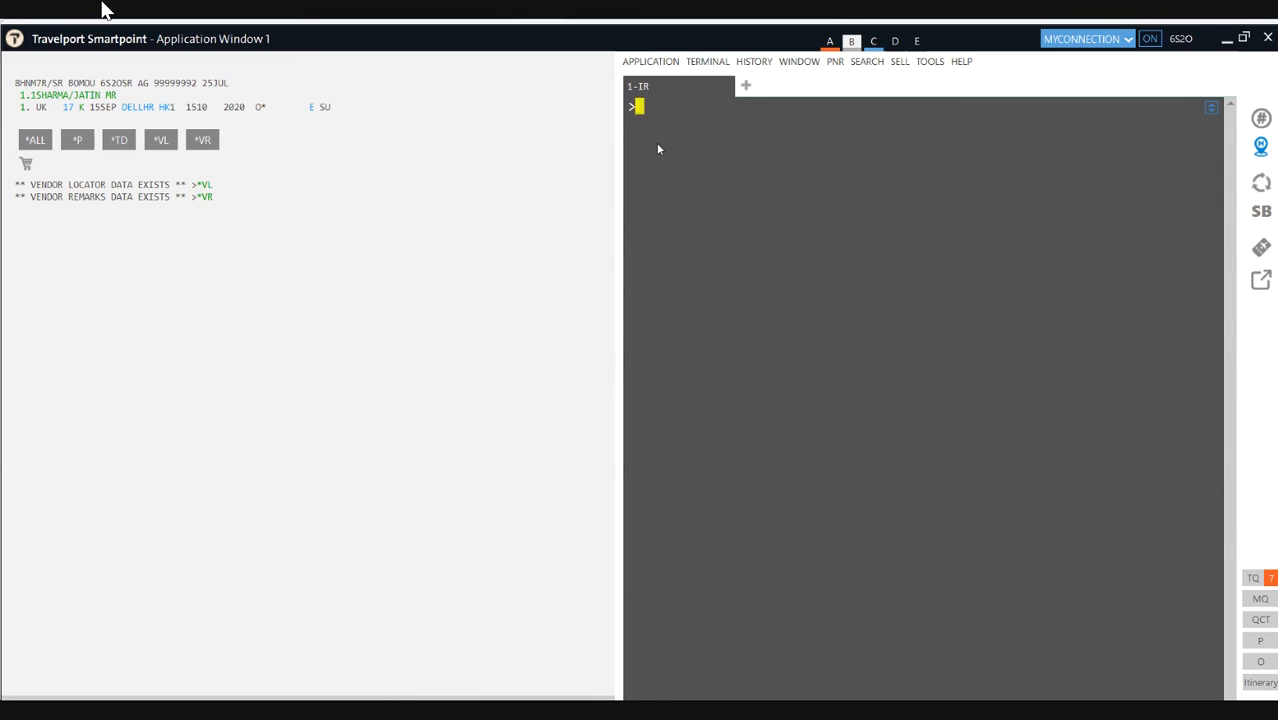
type("X1")
key("Return")
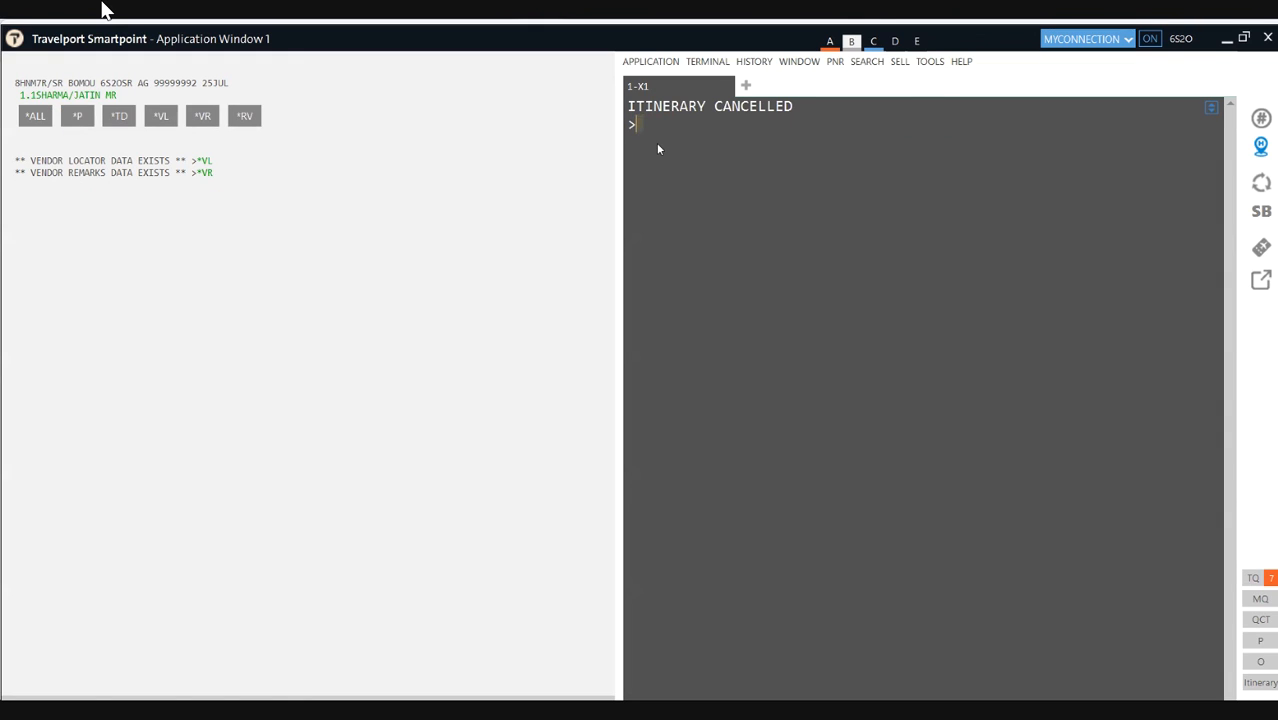
Step: Book one K-class seat on UK 17 Delhi–London for 18NOV and enter FQ for its fare quote
type("A18NOVDELLON*UK")
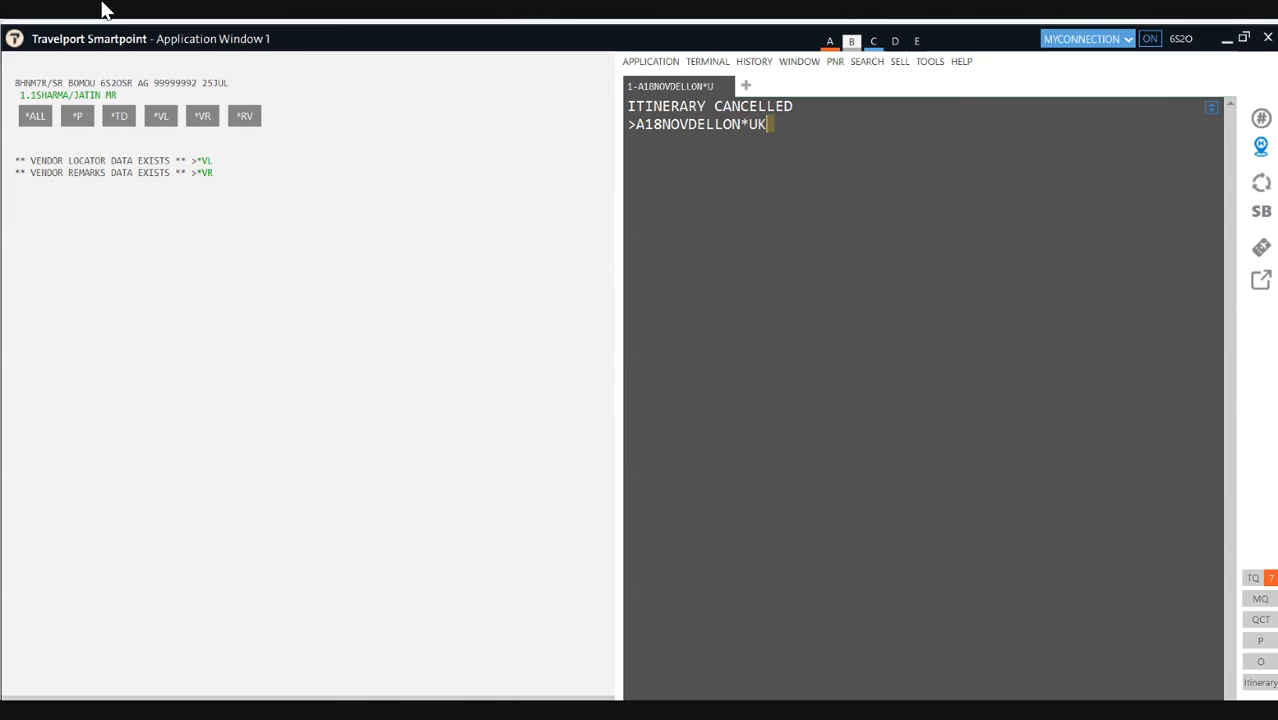
key("Return")
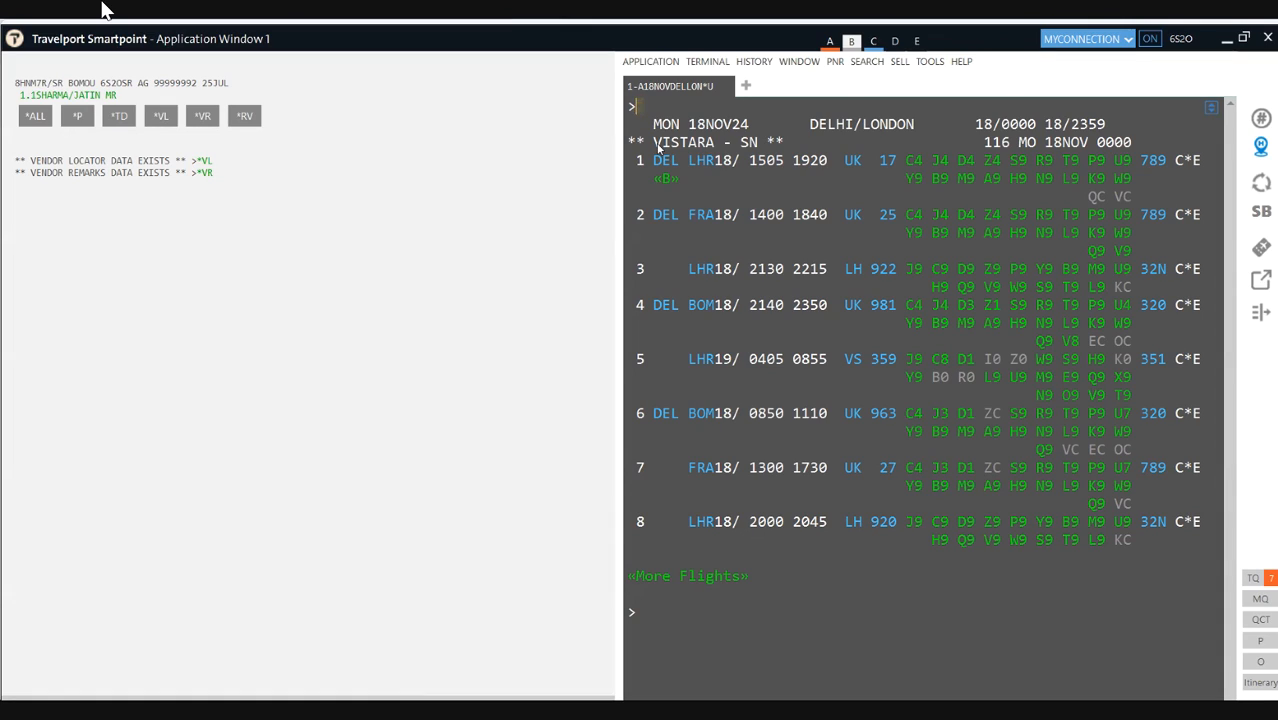
type("N1K1")
key("Return")
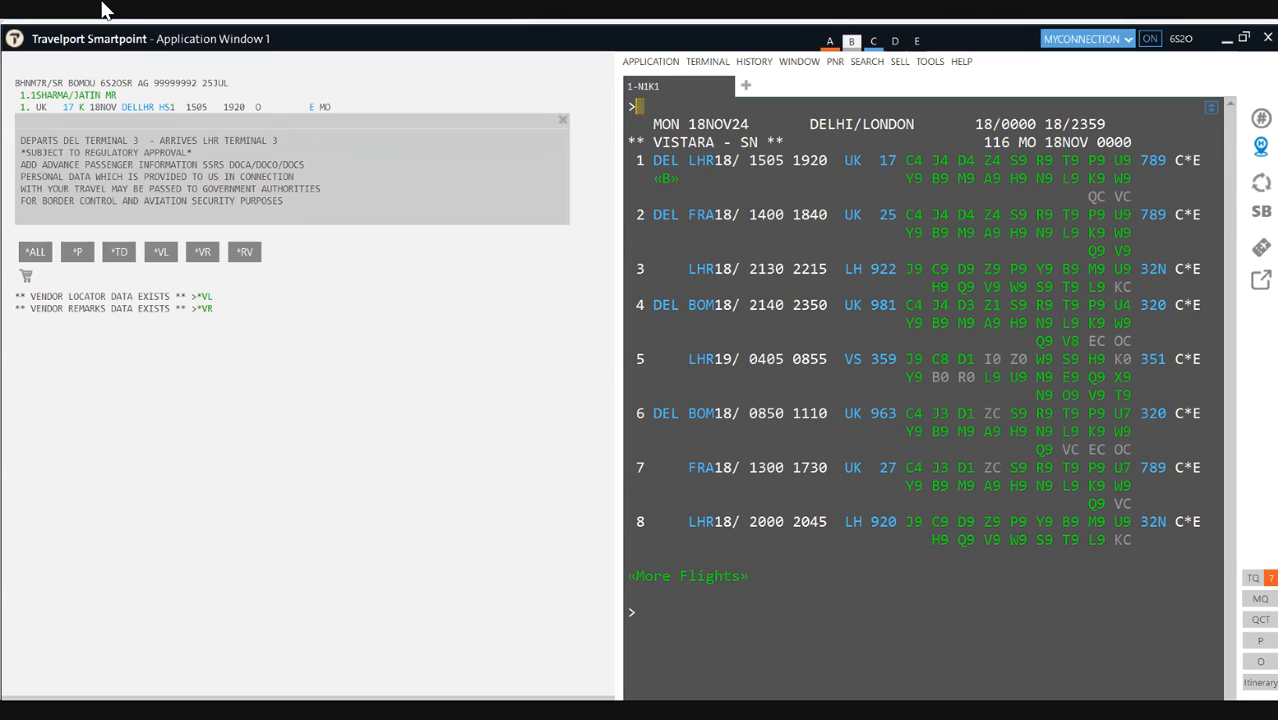
type("FQ")
Step: Fare-quote the 18NOV booking, highlight the INR 60816 total, then clear the screen
key("Return")
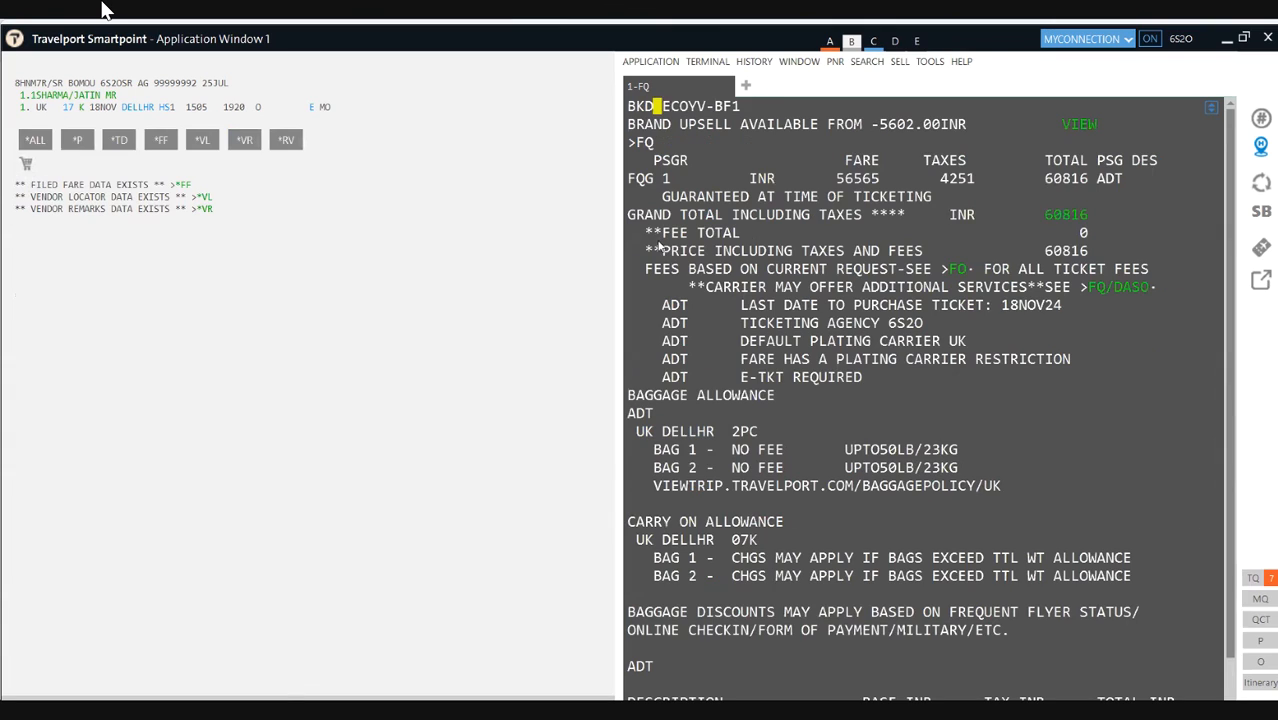
left_click_drag(1093, 180, 1051, 183)
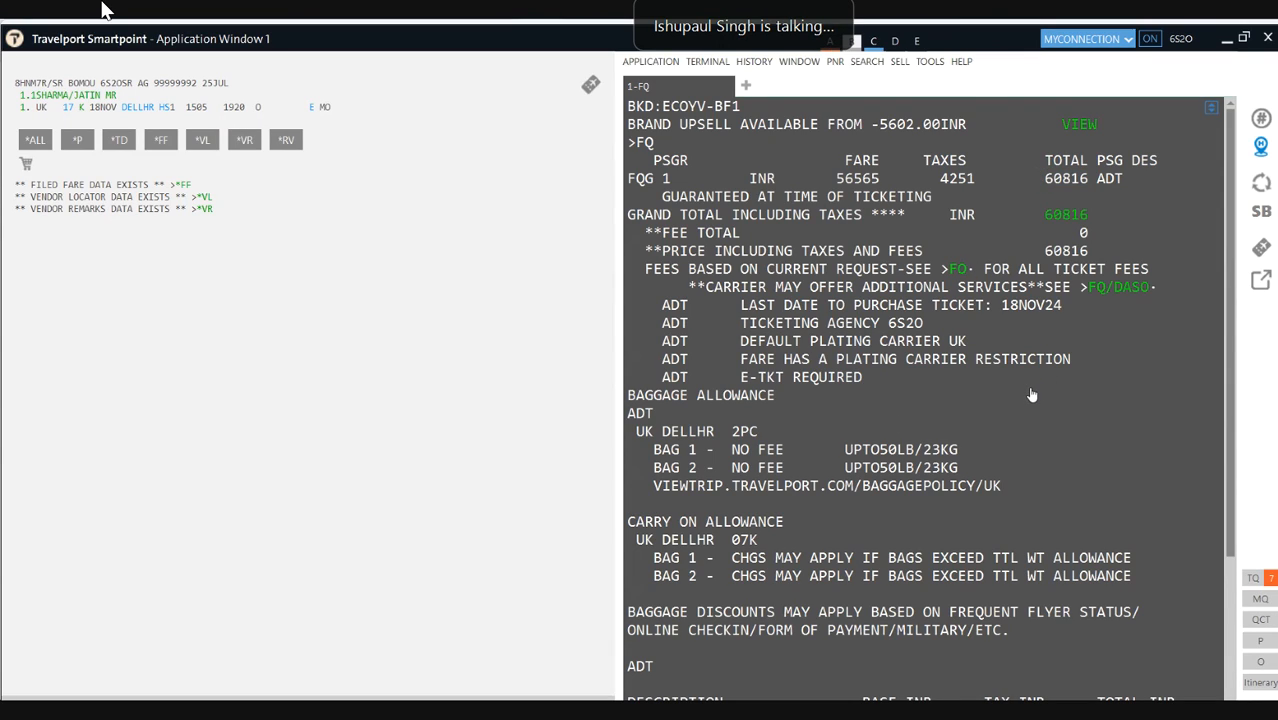
key("ctrl+w")
Step: Restore the 15SEP booking with IR and fare-quote it, selecting the INR 63336 total
type("IR")
key("Return")
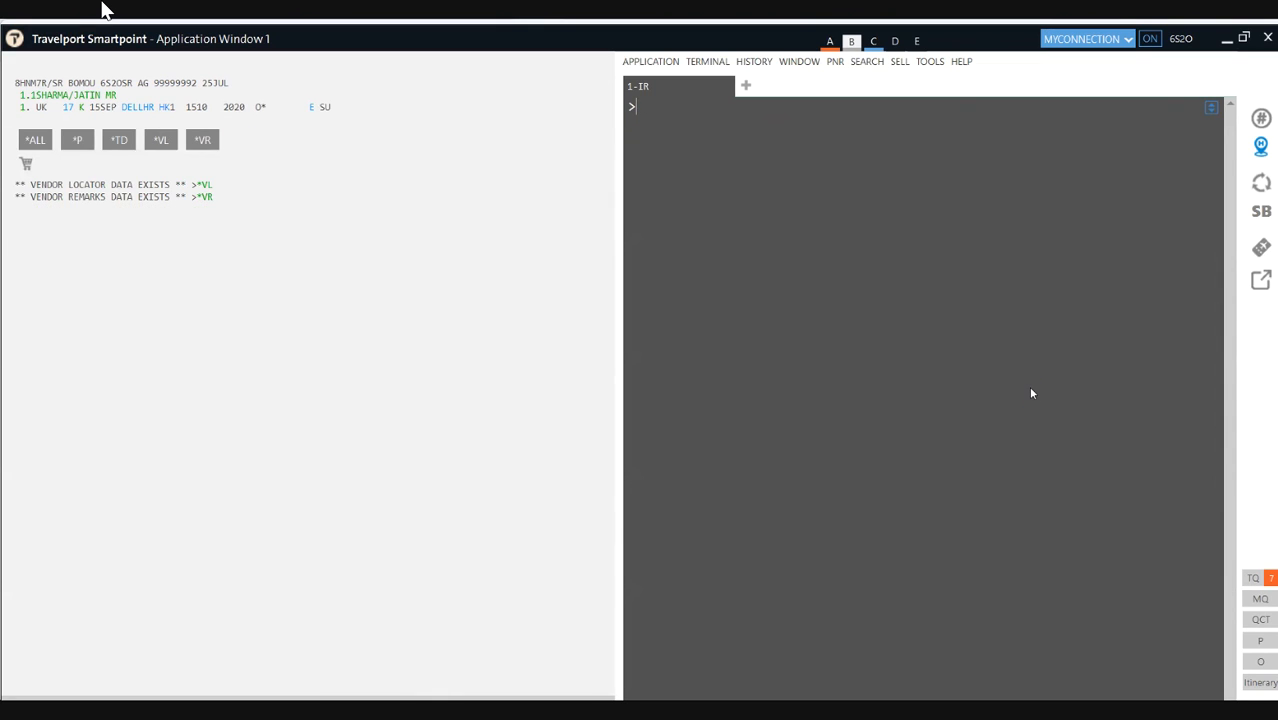
type("FQ")
key("Return")
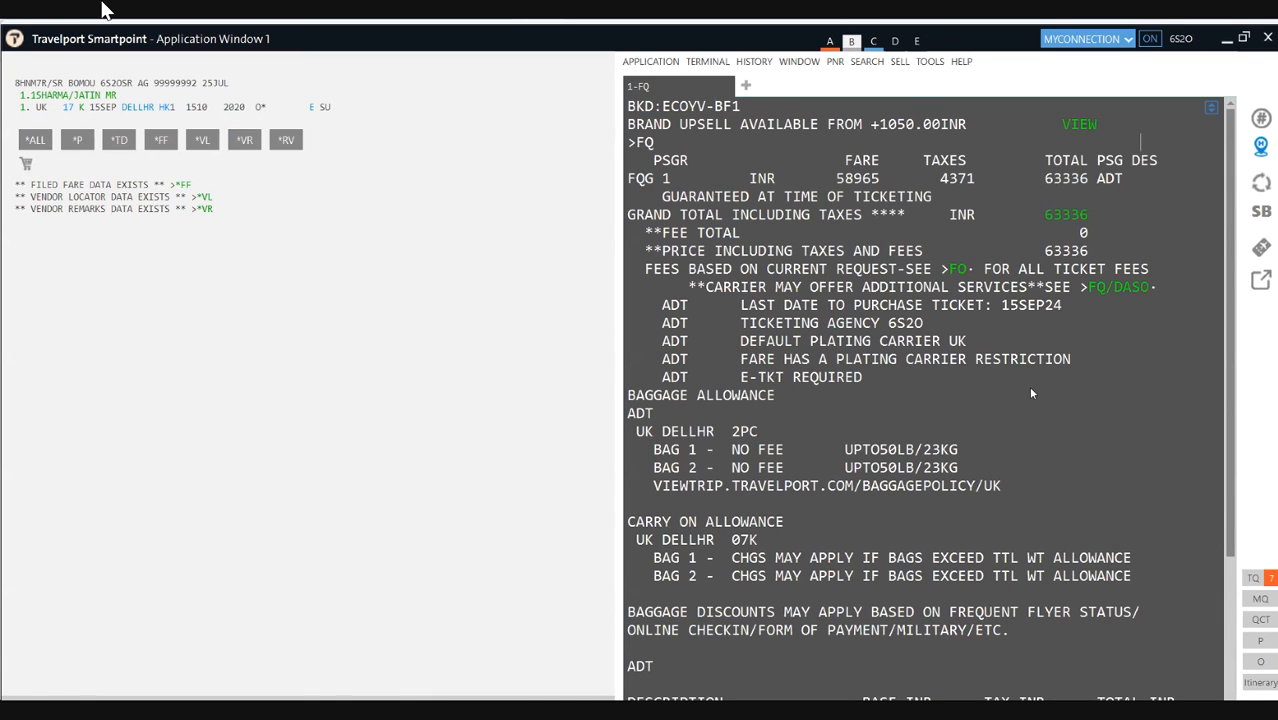
left_click(1055, 180)
double_click(1087, 180)
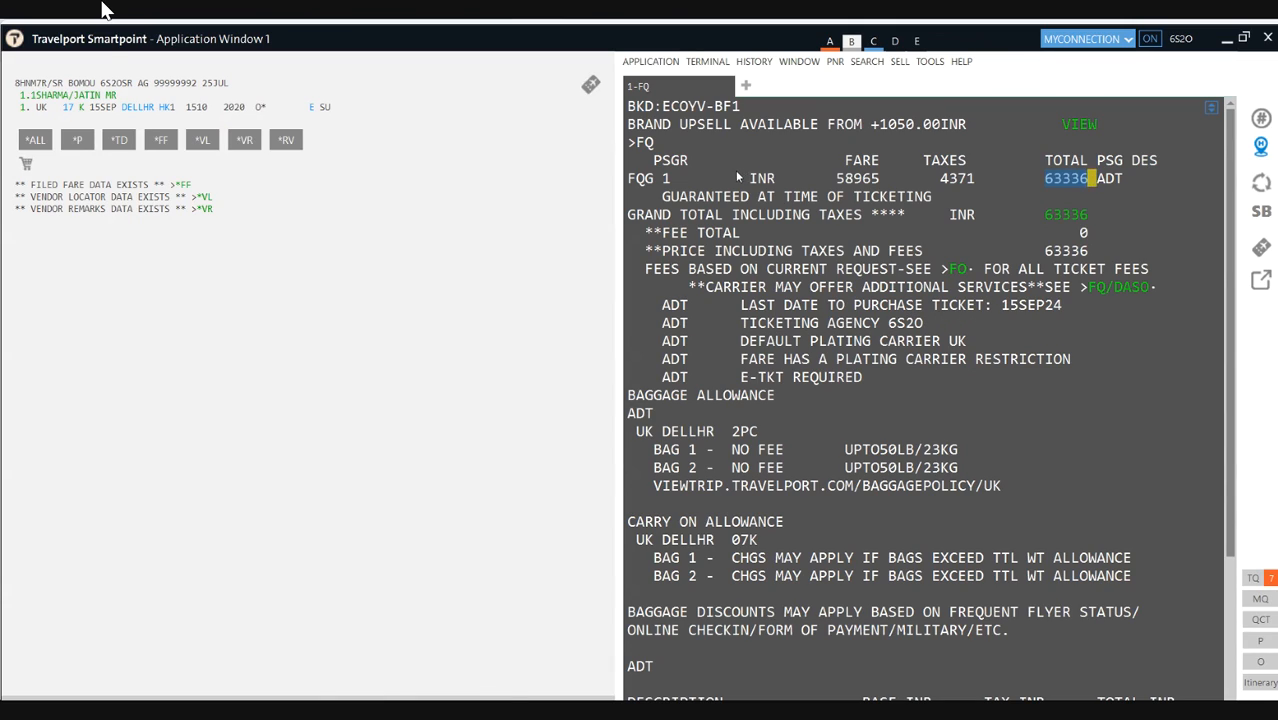
Step: Switch from work area D to work area A and retrieve the stored booking with IR
left_click(895, 41)
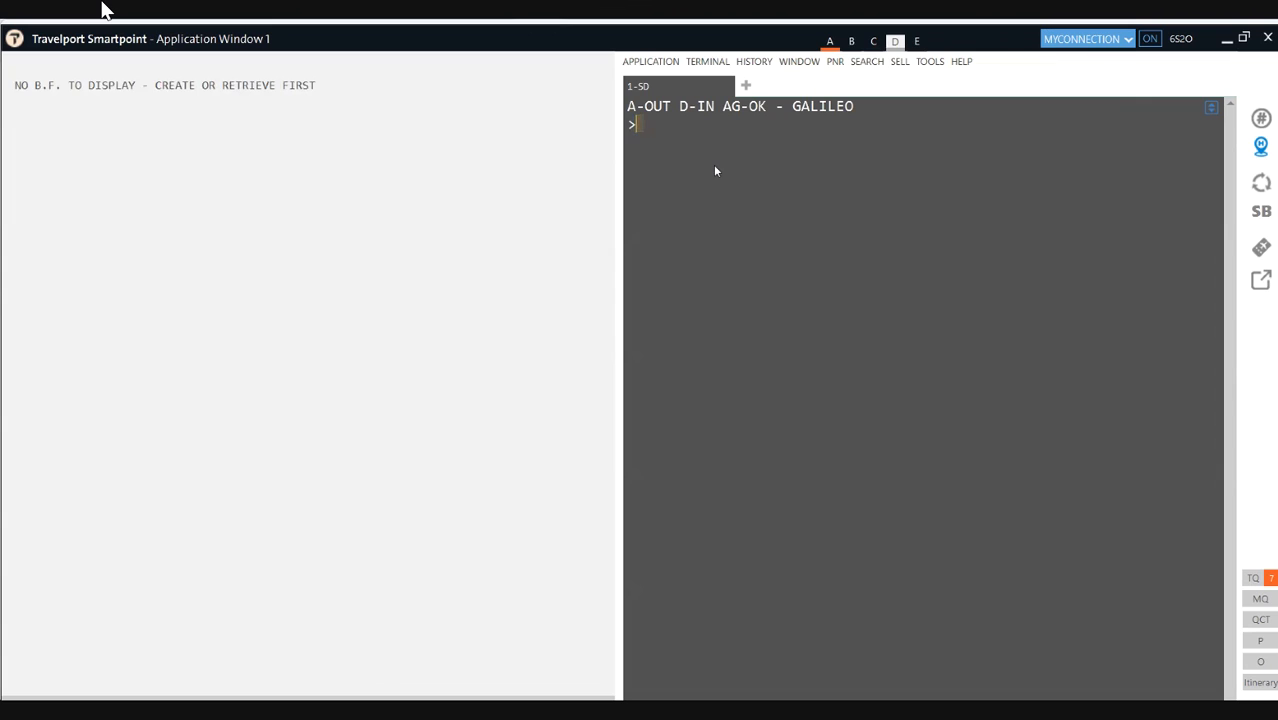
left_click(830, 41)
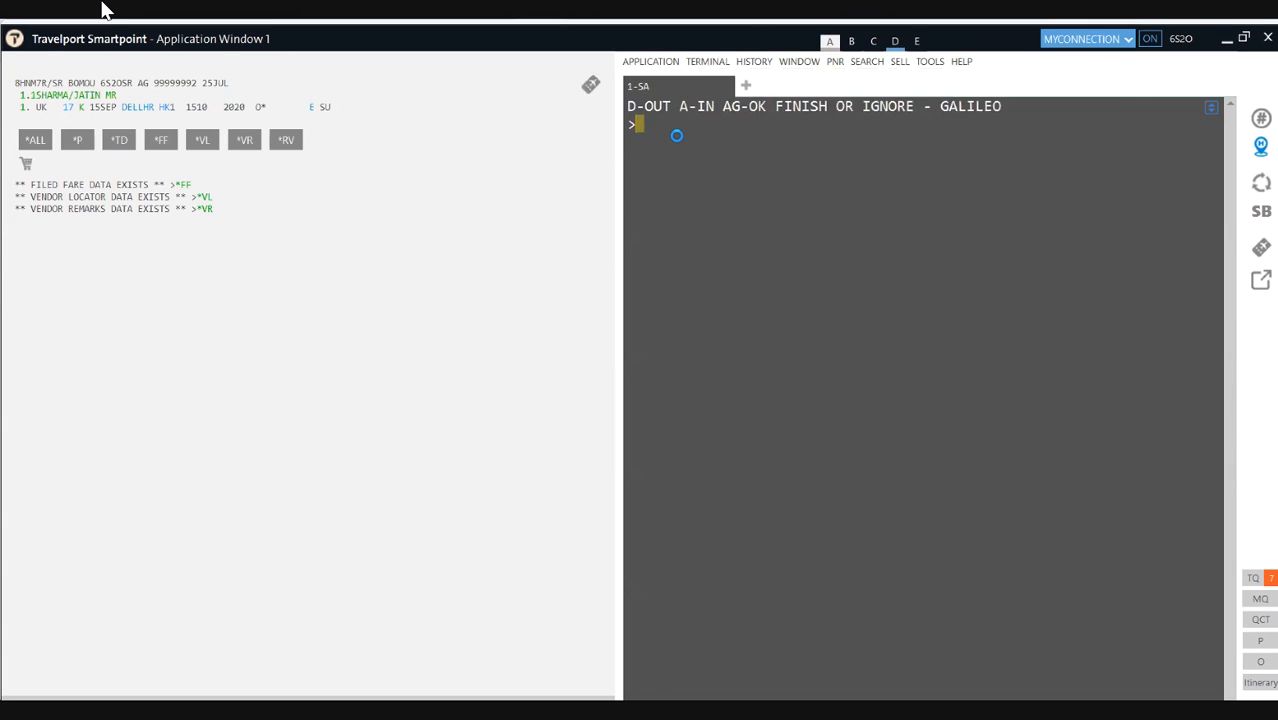
type("IR")
key("Return")
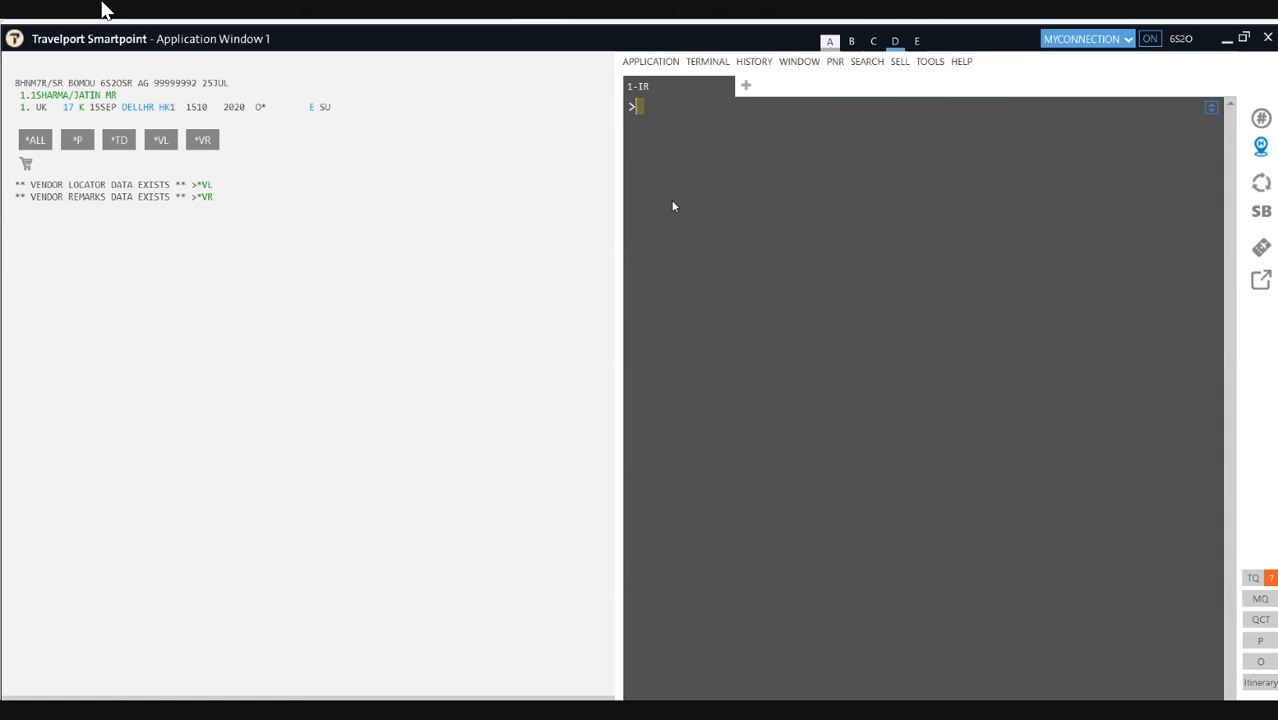
Step: Cancel the 15SEP flight segment with X1 and request UK Delhi–London availability for 30JUL
type("X1")
key("Return")
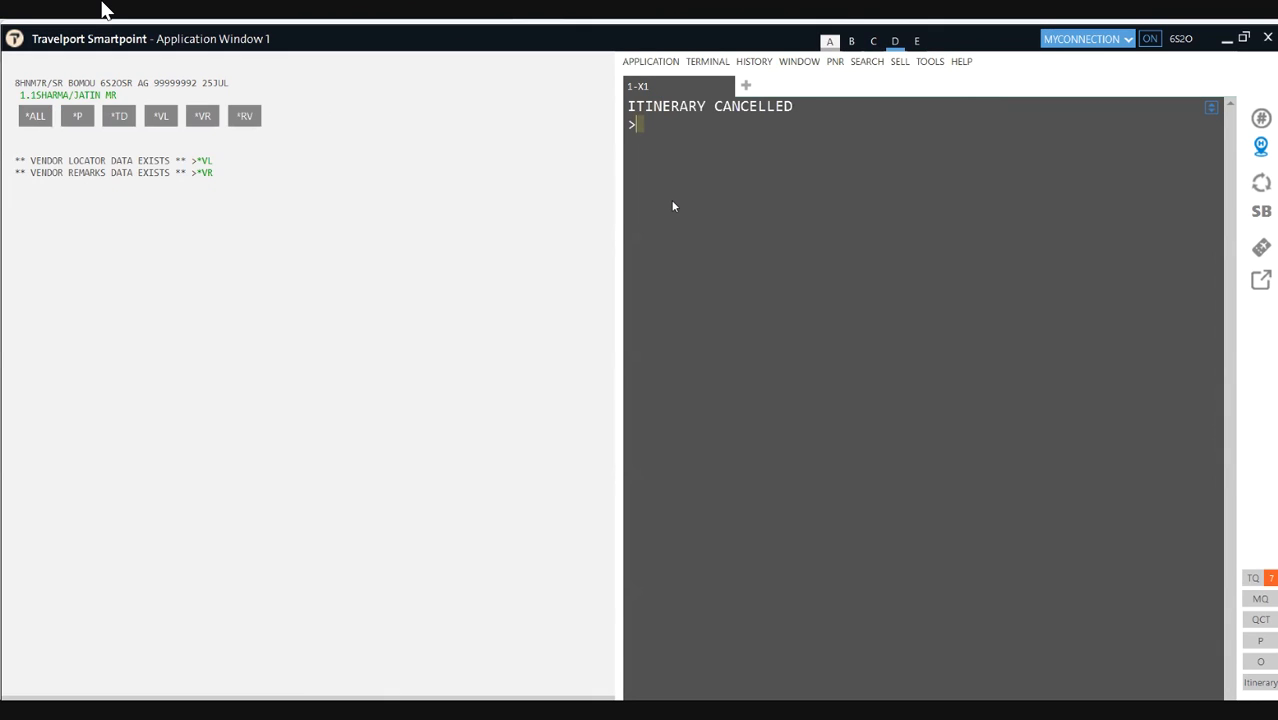
type("A")
type("30JULDELLO")
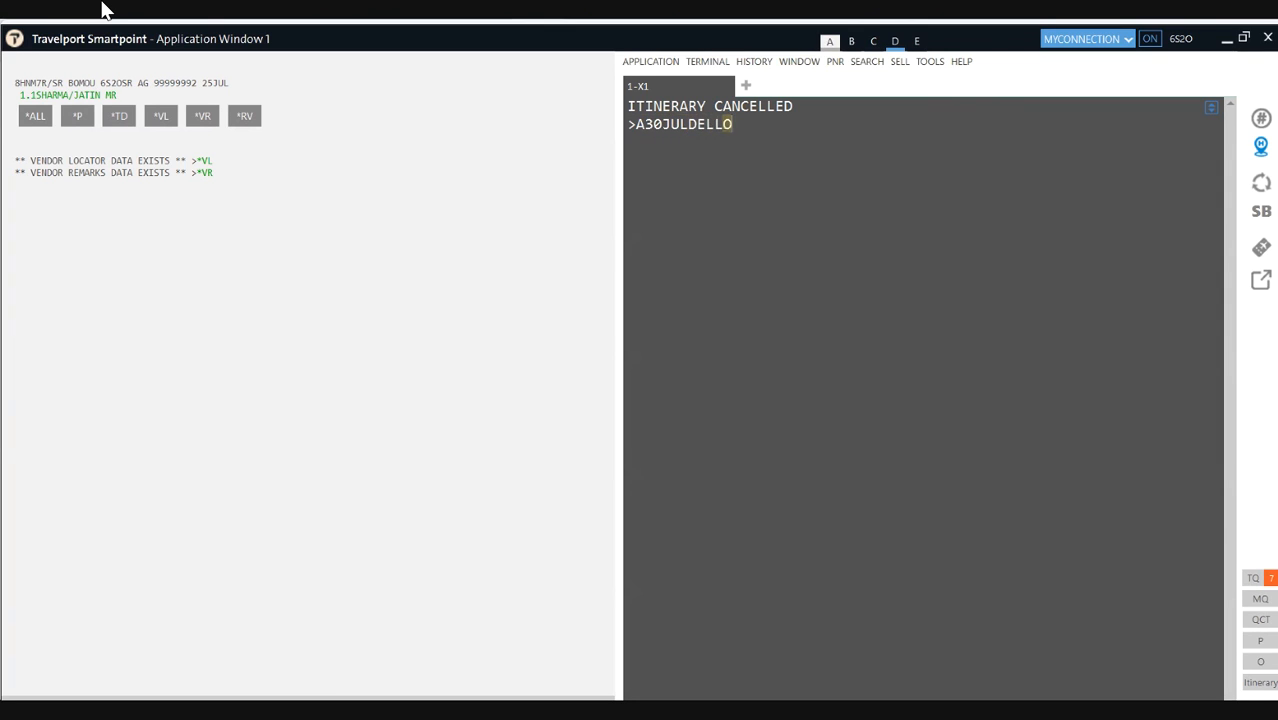
type("N*UK")
key("Return")
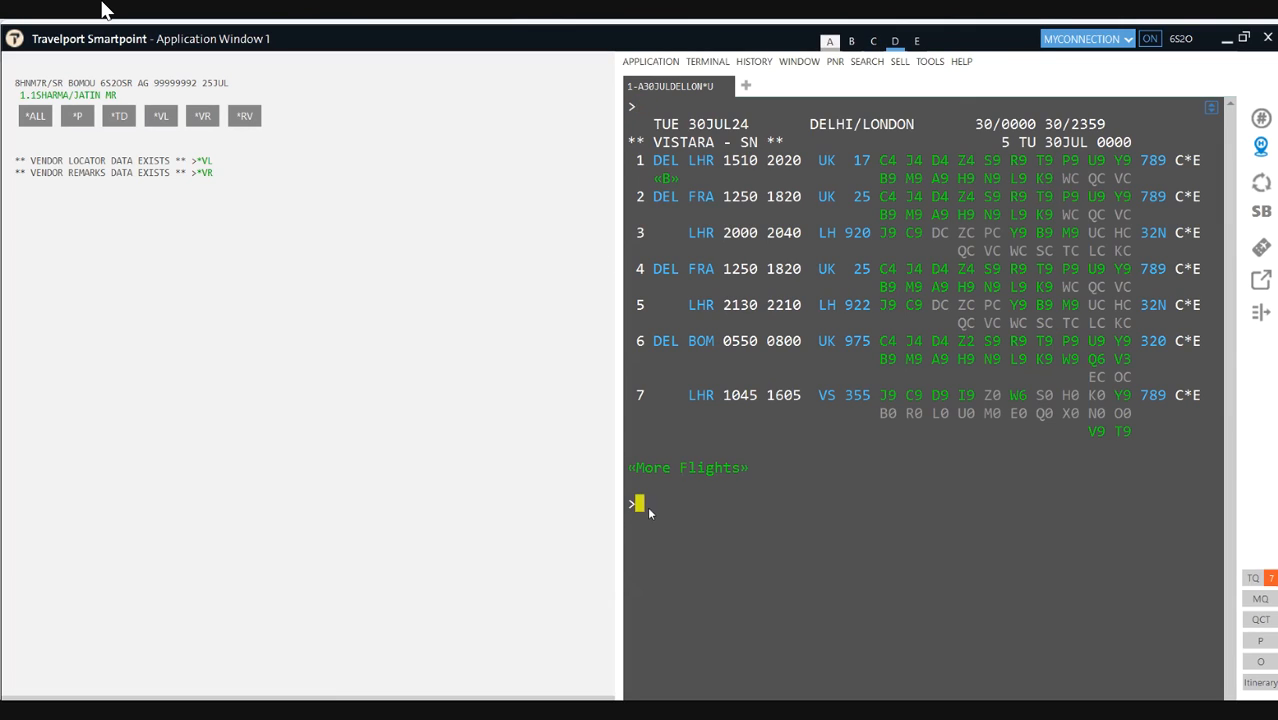
Step: Sell one K-class seat on UK 17 for 30JUL and fare-quote it at INR 60816
type("N1K1")
key("Return")
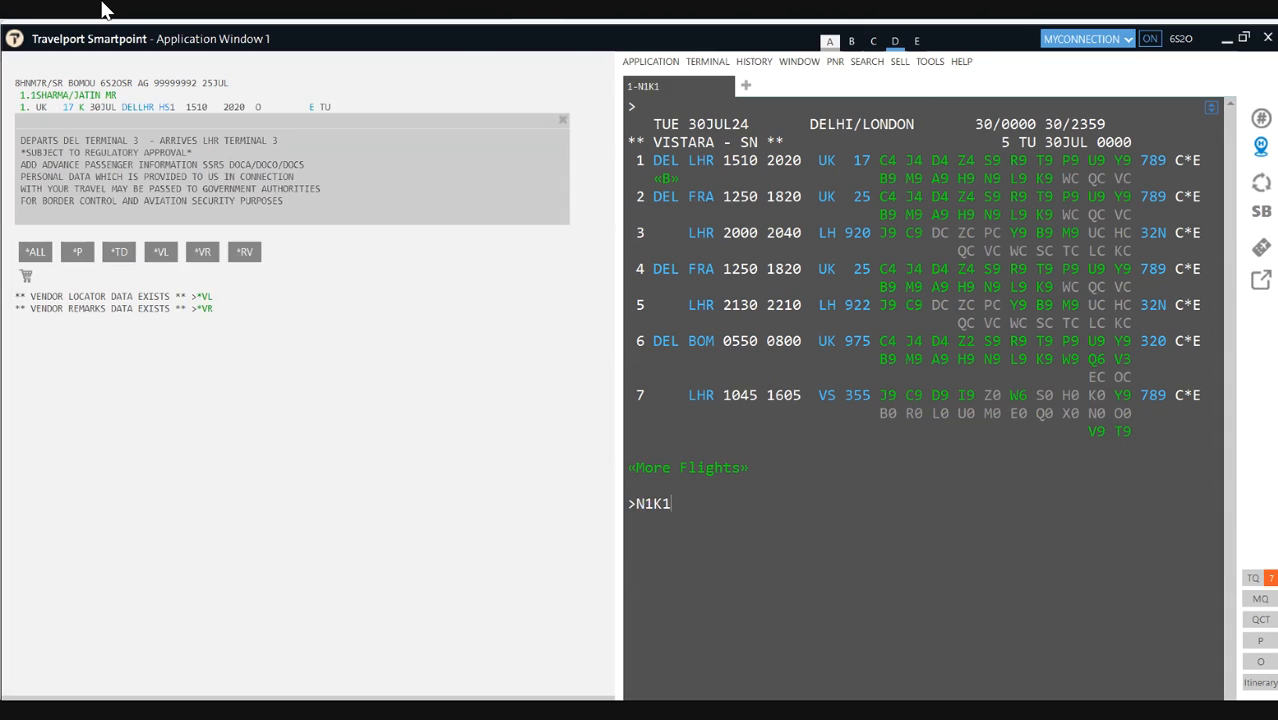
type("FQ")
key("Return")
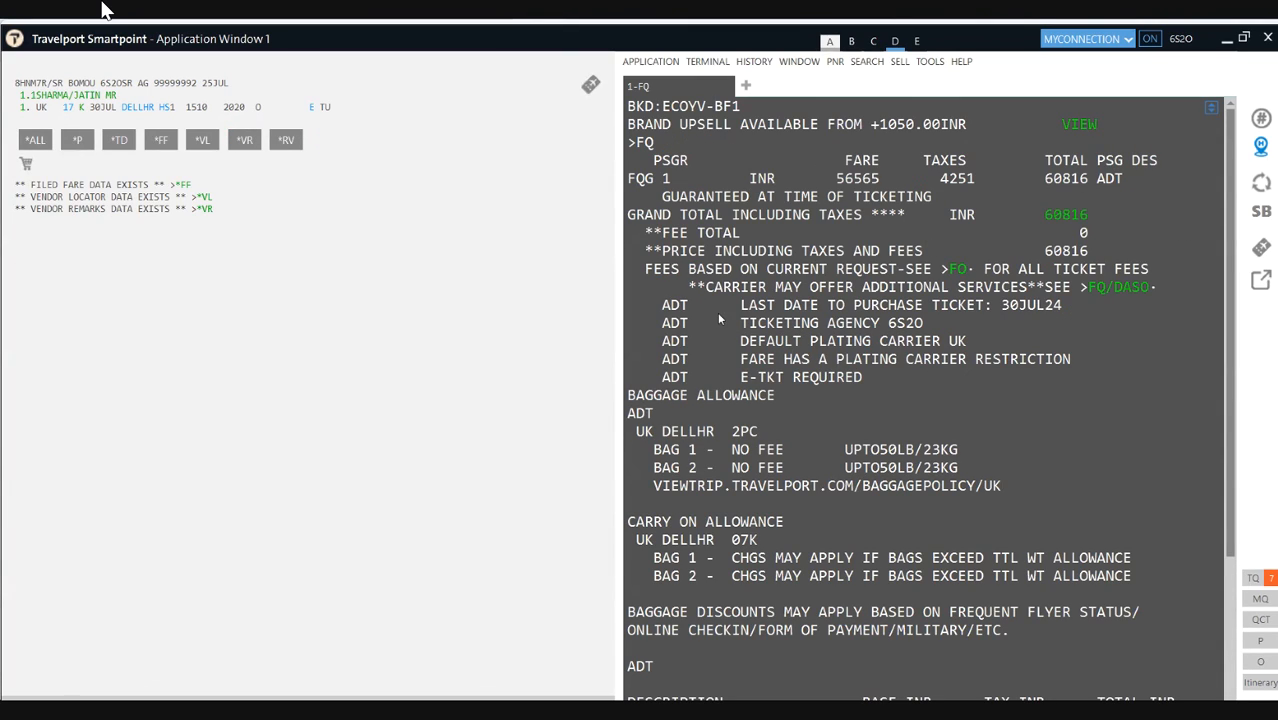
Step: Clear the fare quote and restore the original 15SEP booking with IR
left_click(829, 413)
key("ctrl+w")
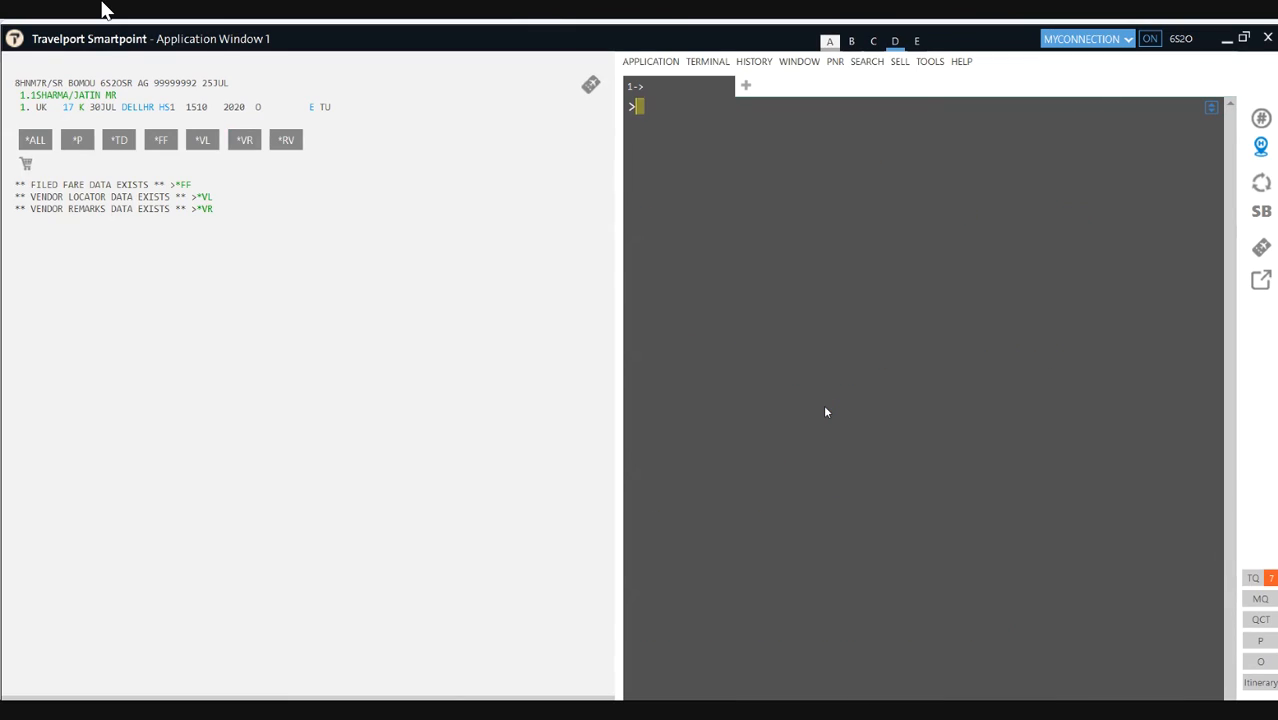
type("A")
key("BackSpace")
type("IR")
key("Return")
Step: Request Vistara Delhi–London availability for 26JUL
type("A26")
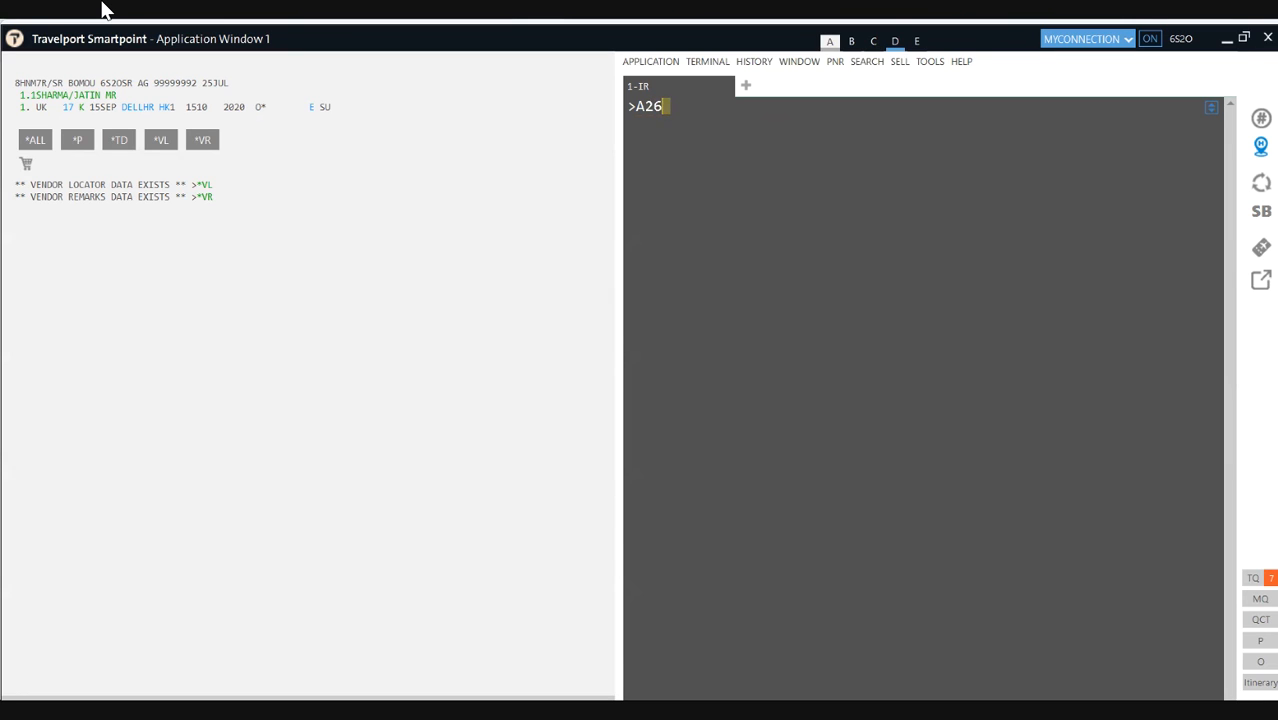
type("JULDELLON*UK")
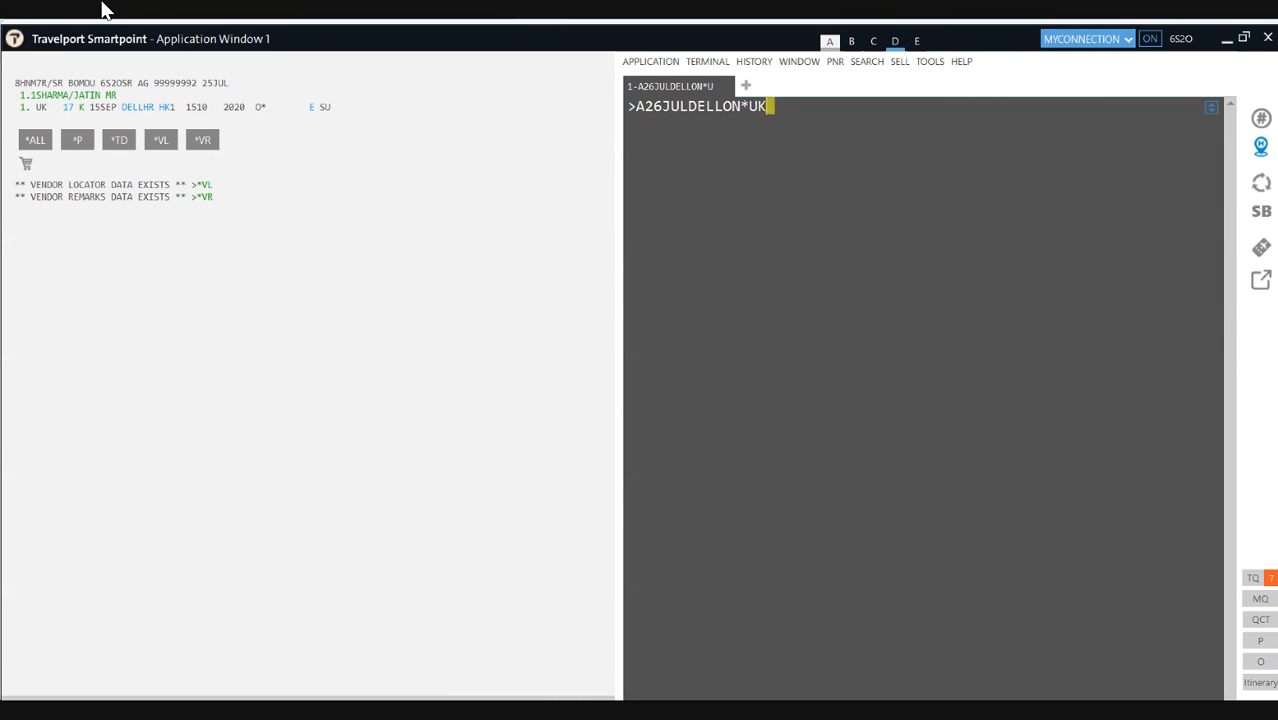
key("Return")
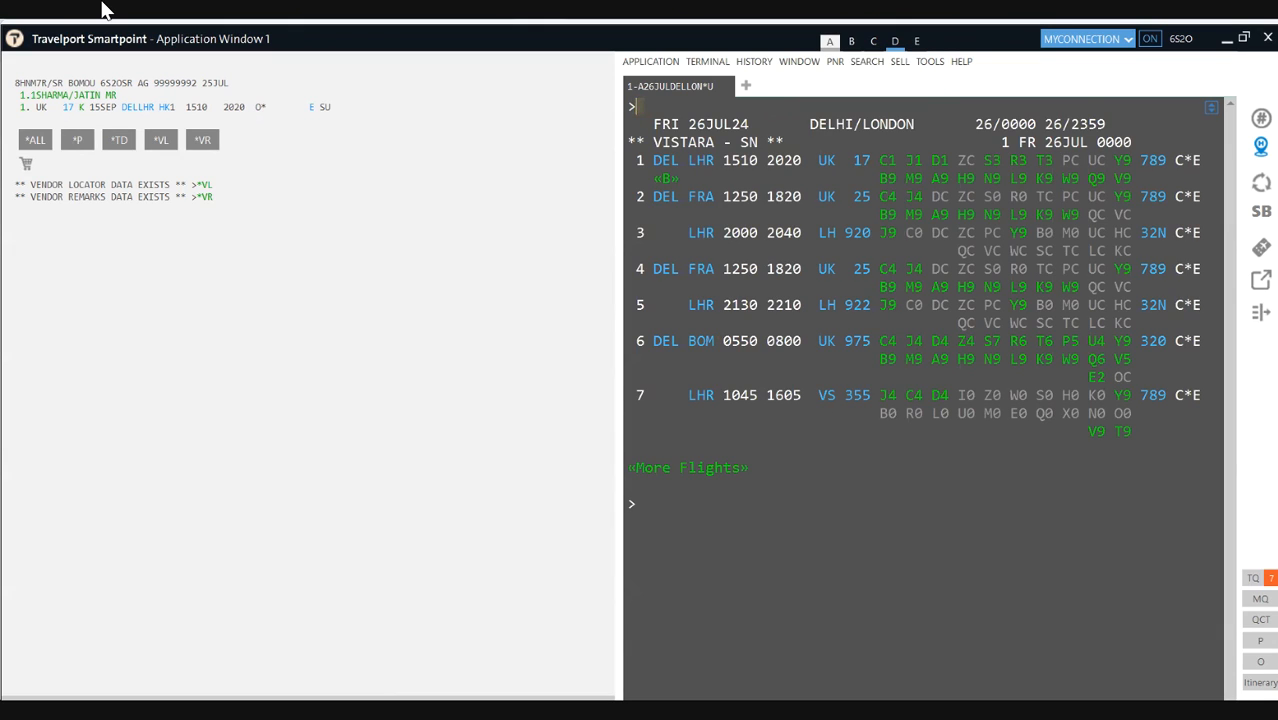
Step: Cancel the booked 15SEP flight segment with X1
type("A")
key("BackSpace")
type("X1")
key("Return")
Step: Sell UK 17 in V class on 26JUL, fare-quote it at INR 41916, then clear the screen
type("N1V1")
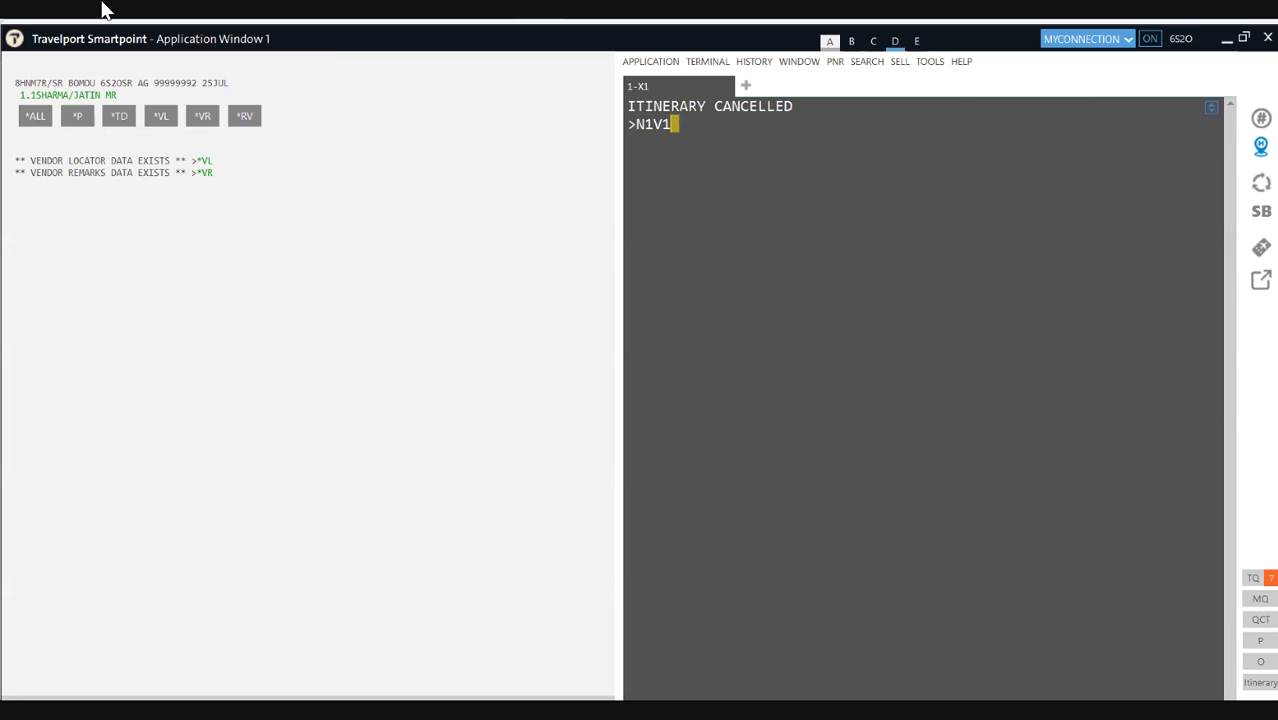
key("Return")
type("FQ")
key("Return")
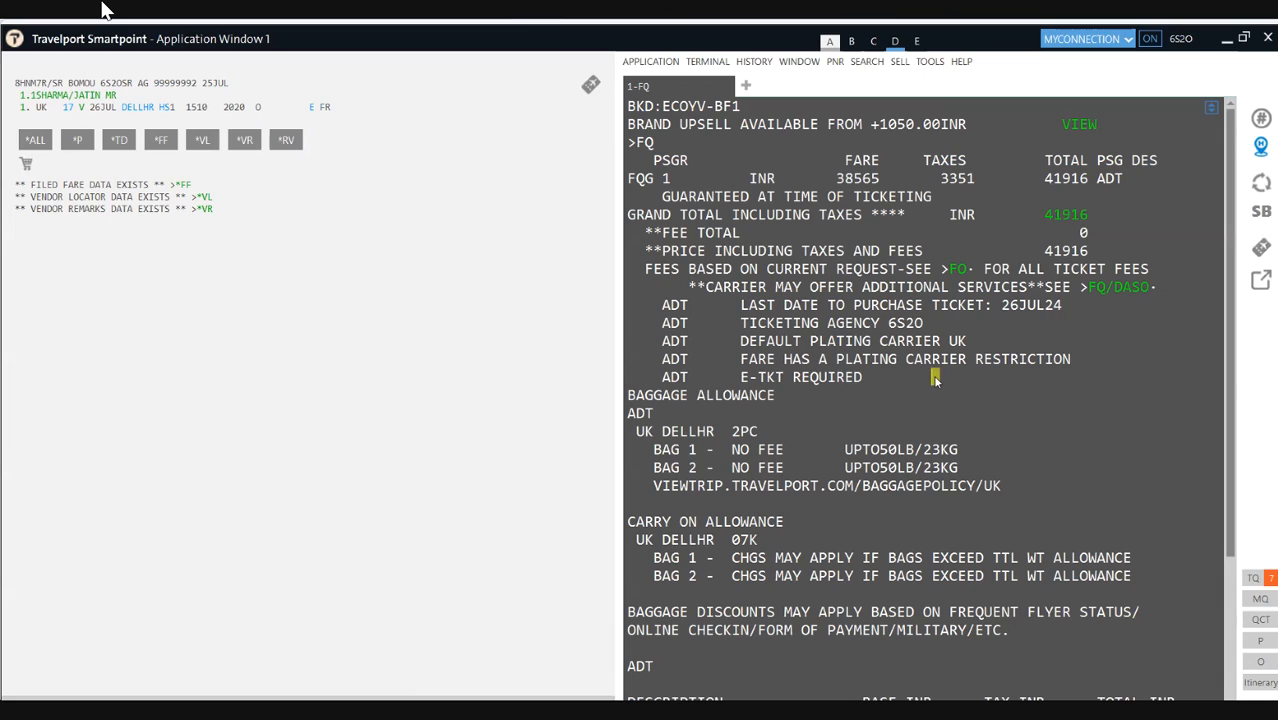
key("ctrl+w")
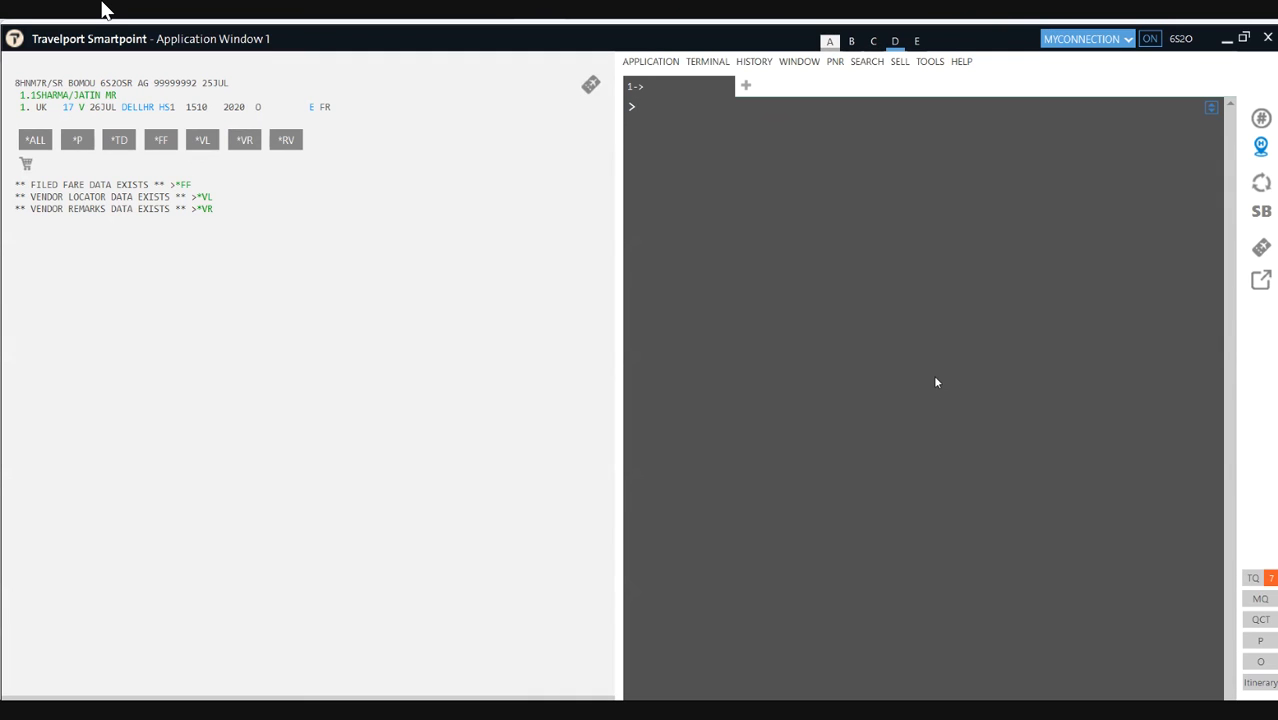
Step: Restore the 15SEP UK 17 booking with IR, then enter A10SEPDELLON*UK for Vistara availability
type("IR")
key("Return")
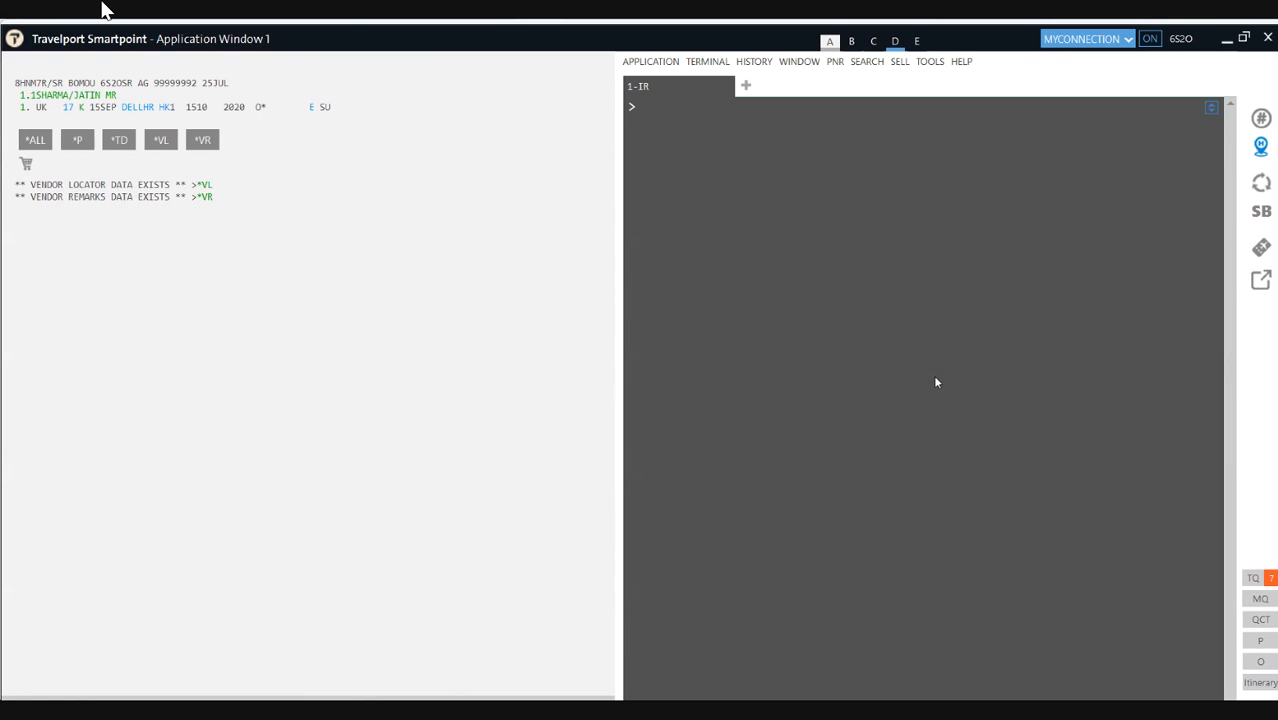
type("A10SEPDELLON*UK")
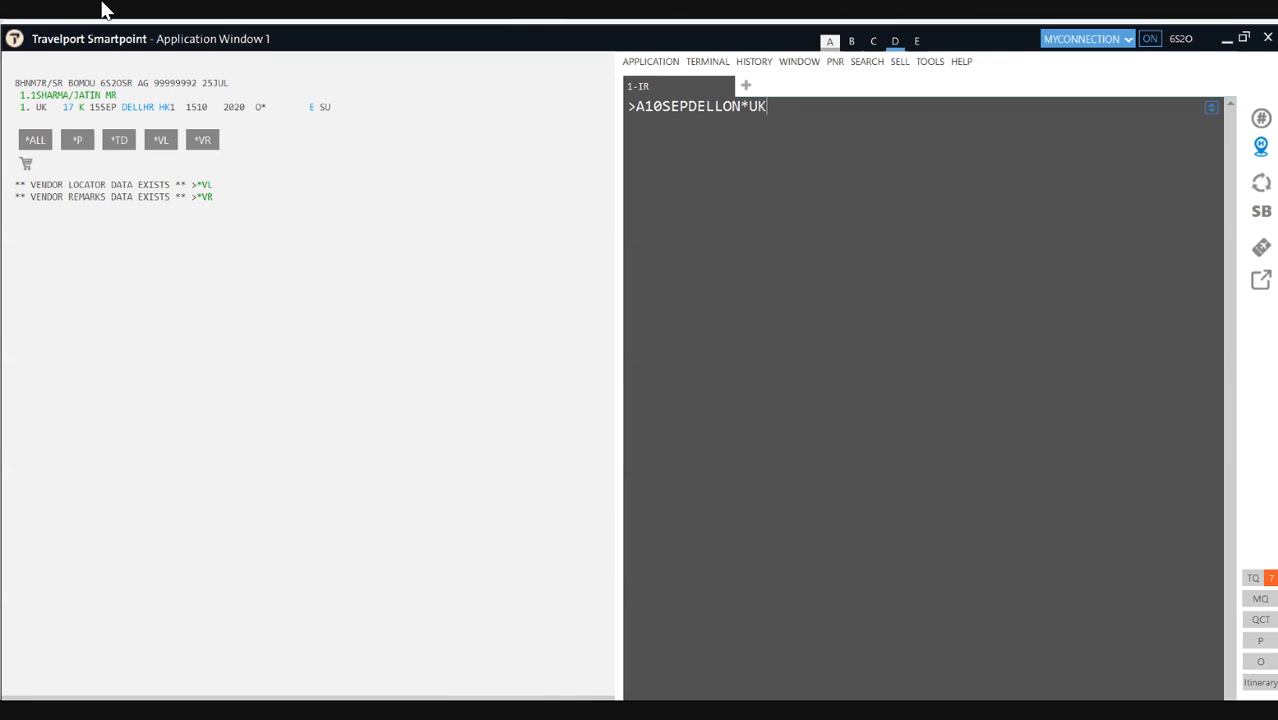
key("Return")
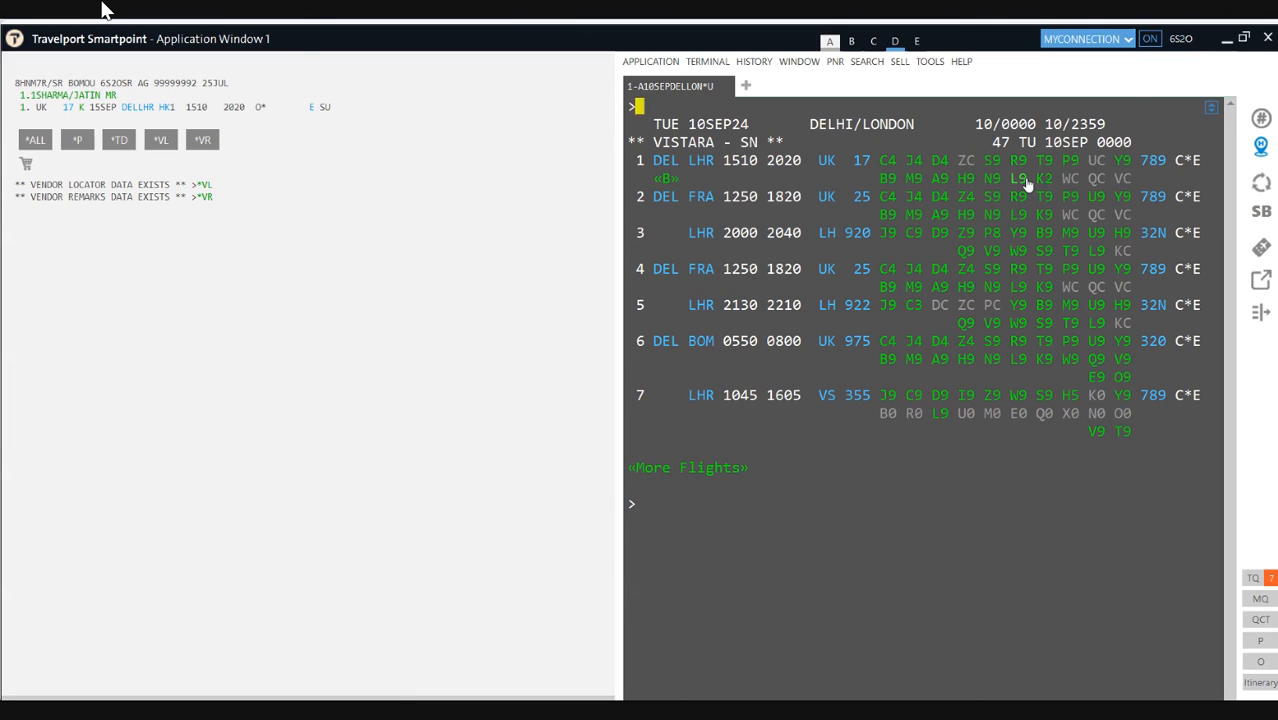
left_click(916, 41)
type("SE")
key("Return")
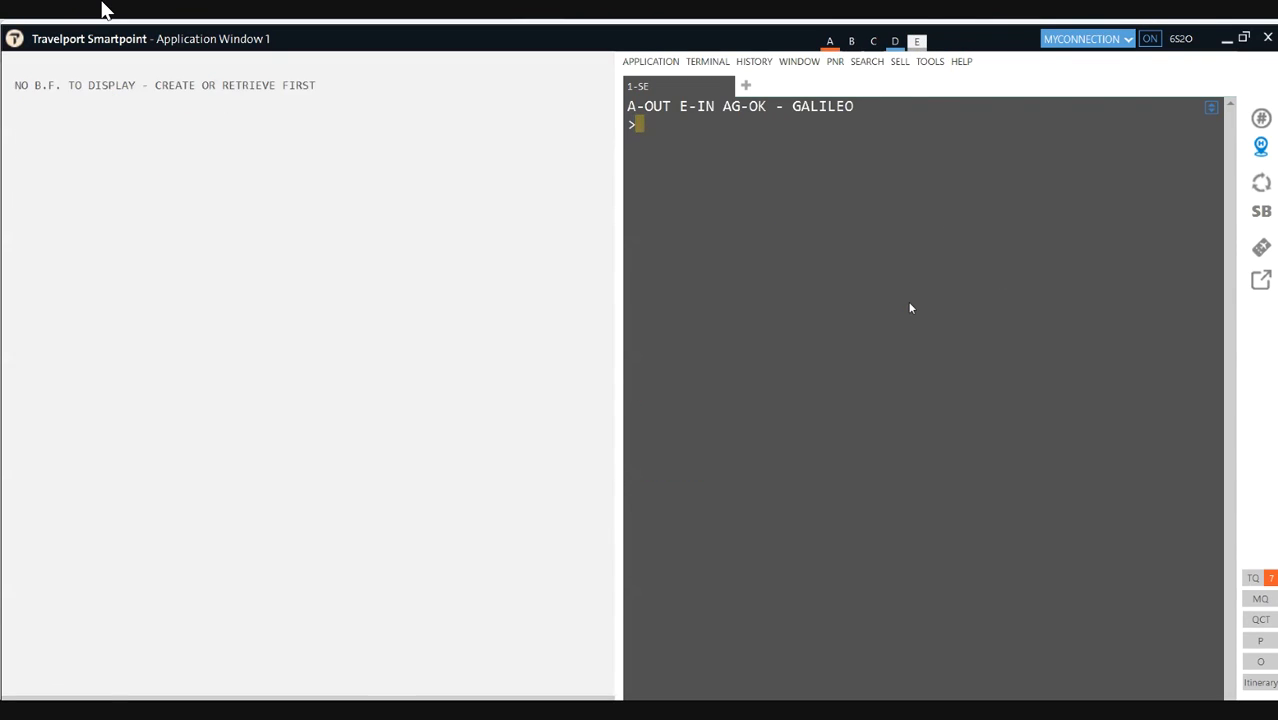
type("SE")
key("BackSpace")
key("BackSpace")
type("A10SEPDELLON*UK")
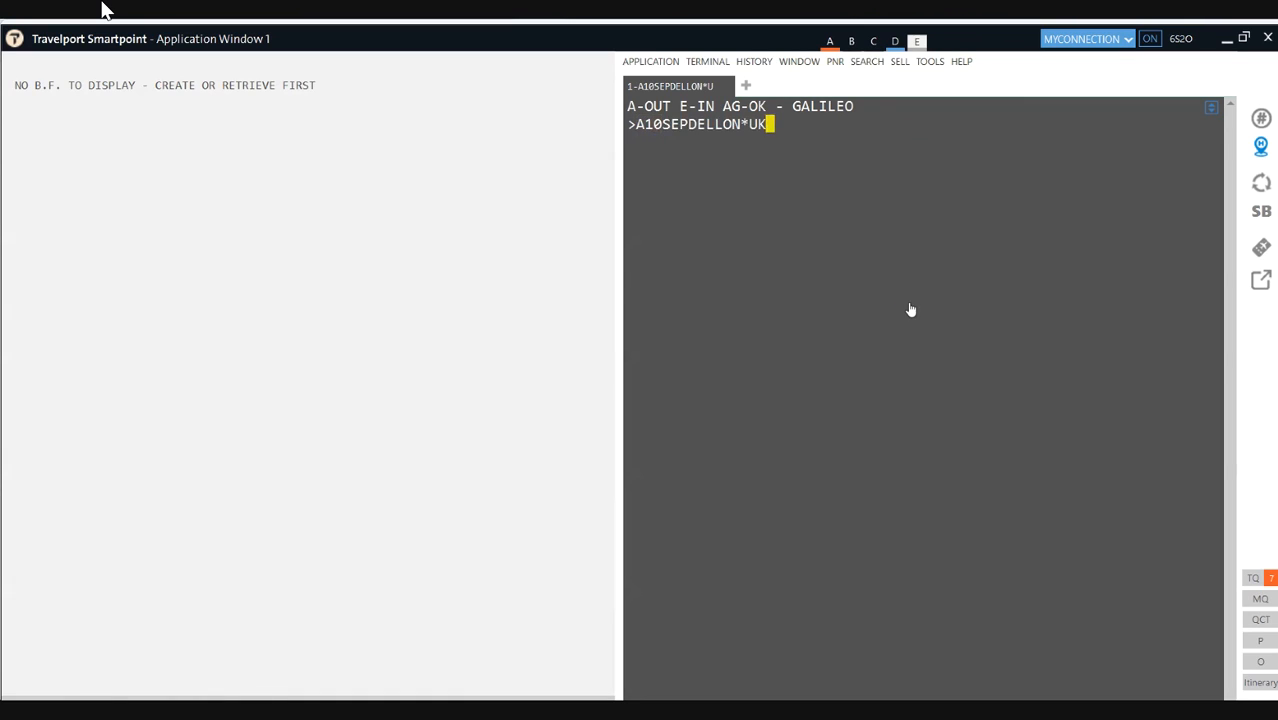
key("Return")
type("N2K1")
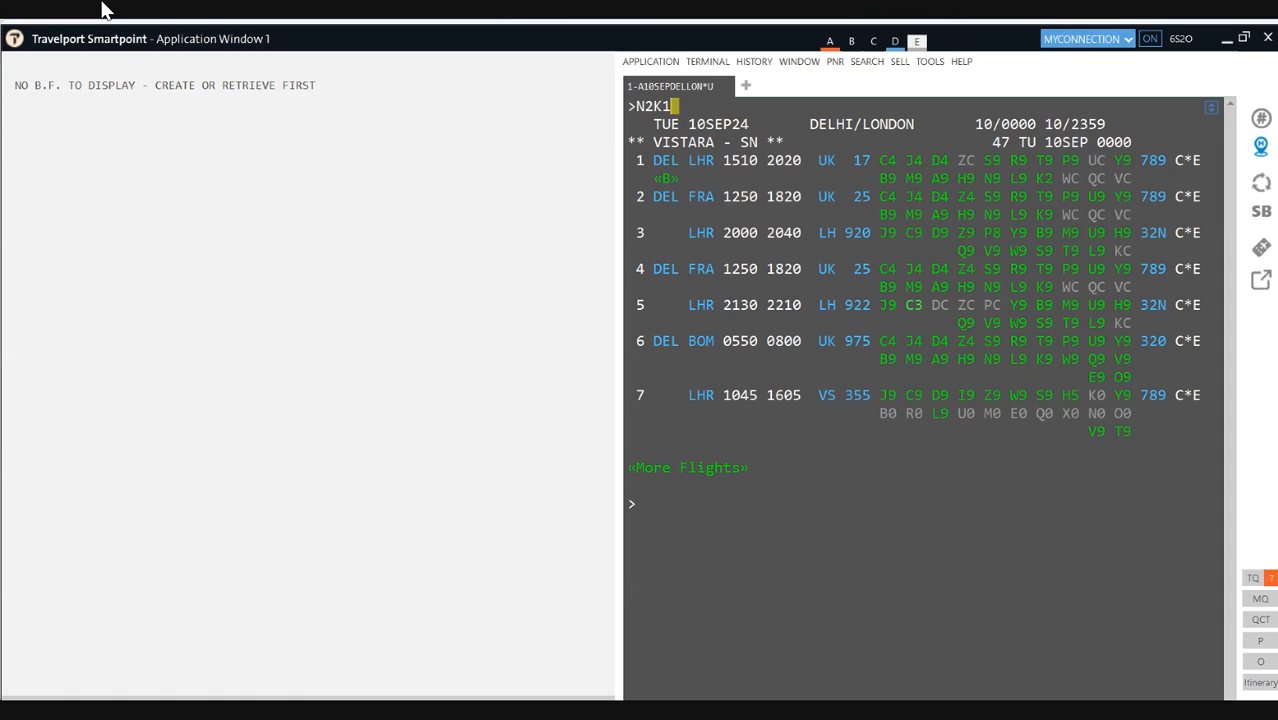
key("Return")
left_click(833, 42)
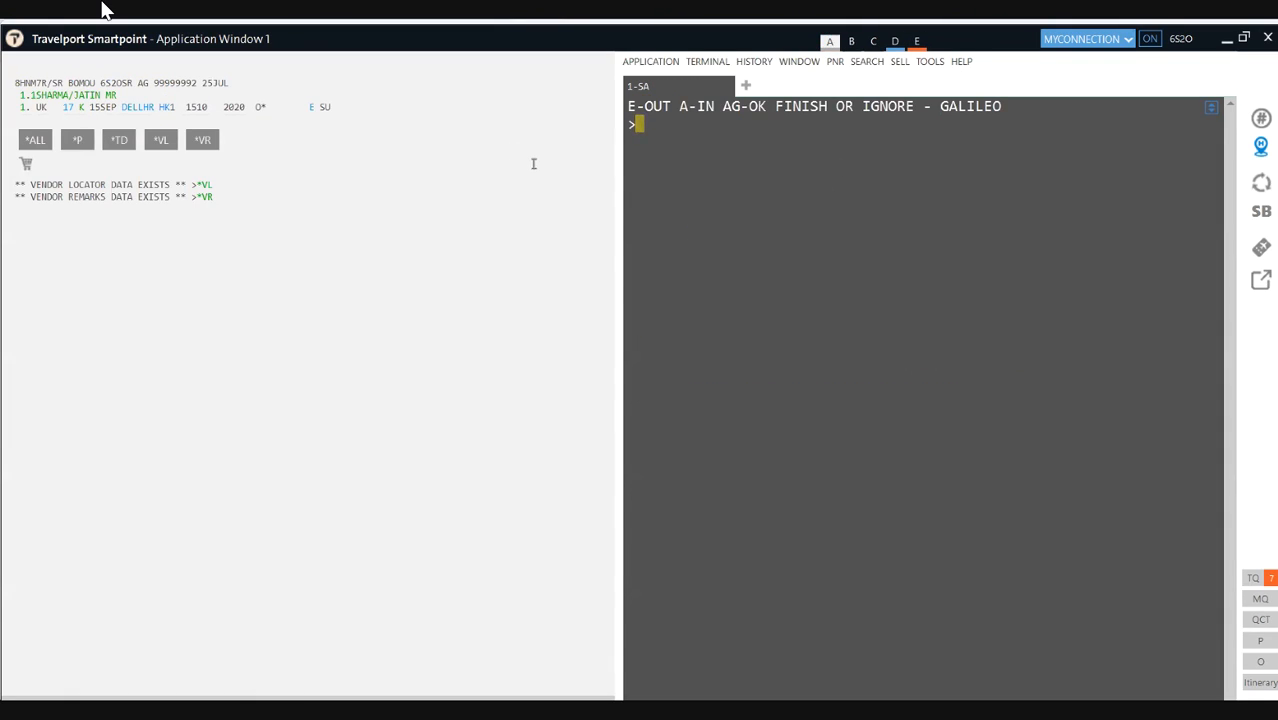
type("A10SEPDELLON*UK")
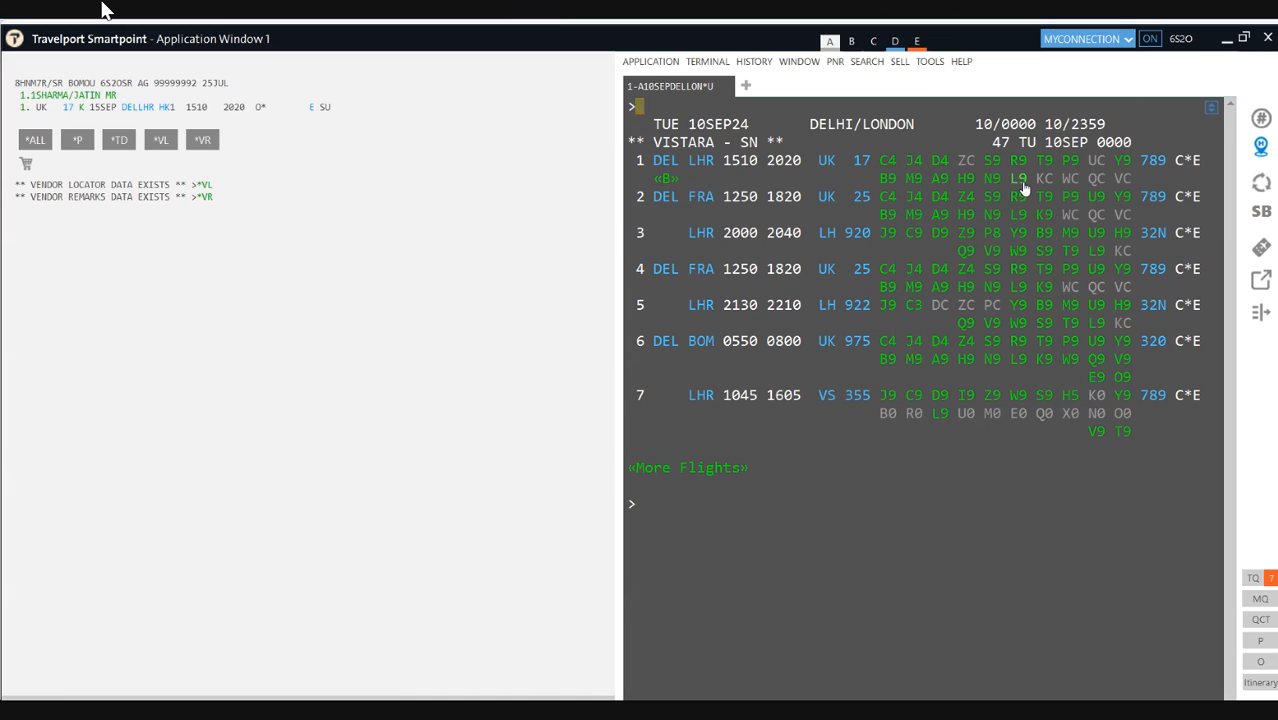
Step: Cancel the current flight segment and sell UK 17 in L class on 10SEP
left_click(679, 523)
type("X1")
key("Return")
type("N")
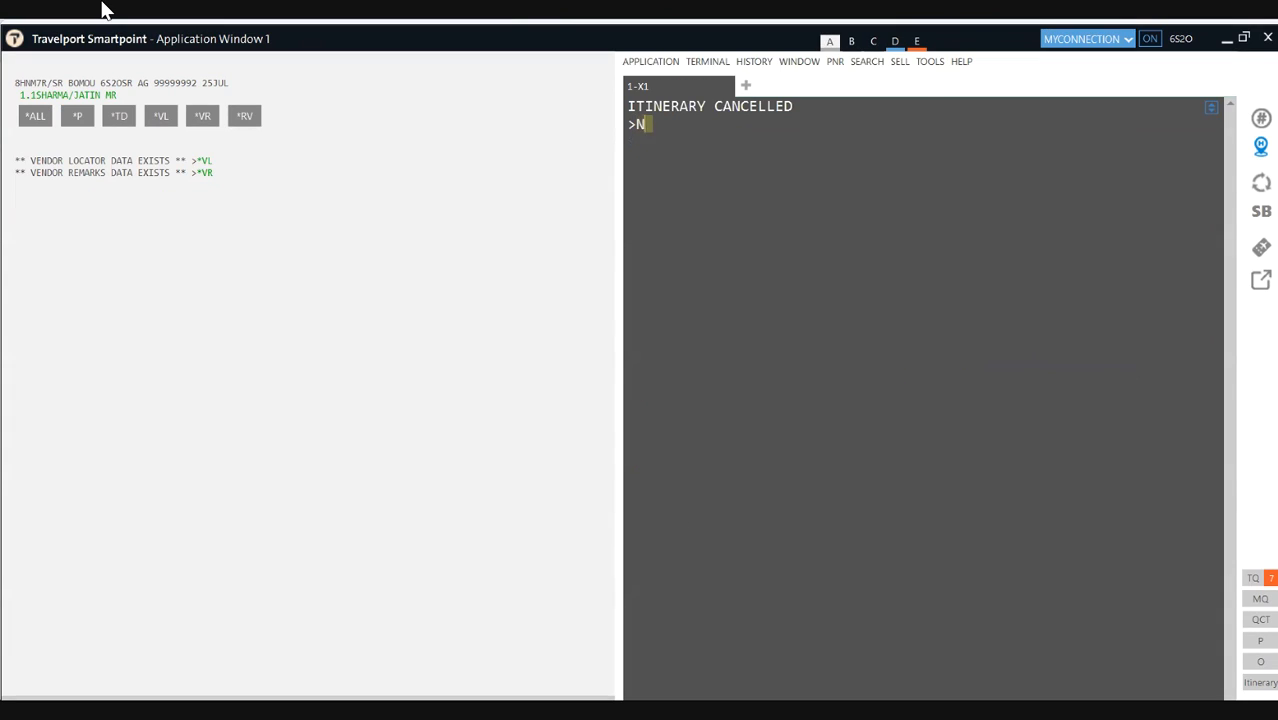
type("1L1")
key("Return")
Step: Fare-quote the 10SEP L-class booking, checking the INR 81884 grand total
type("FQ")
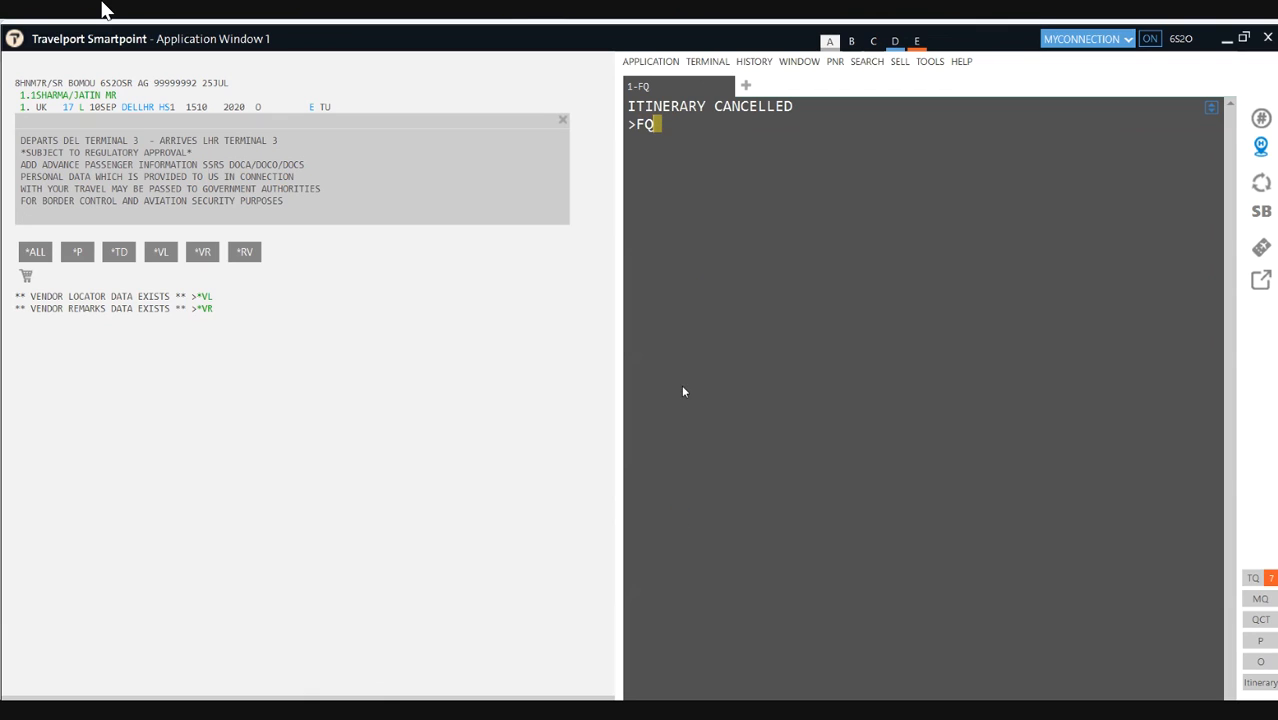
key("Return")
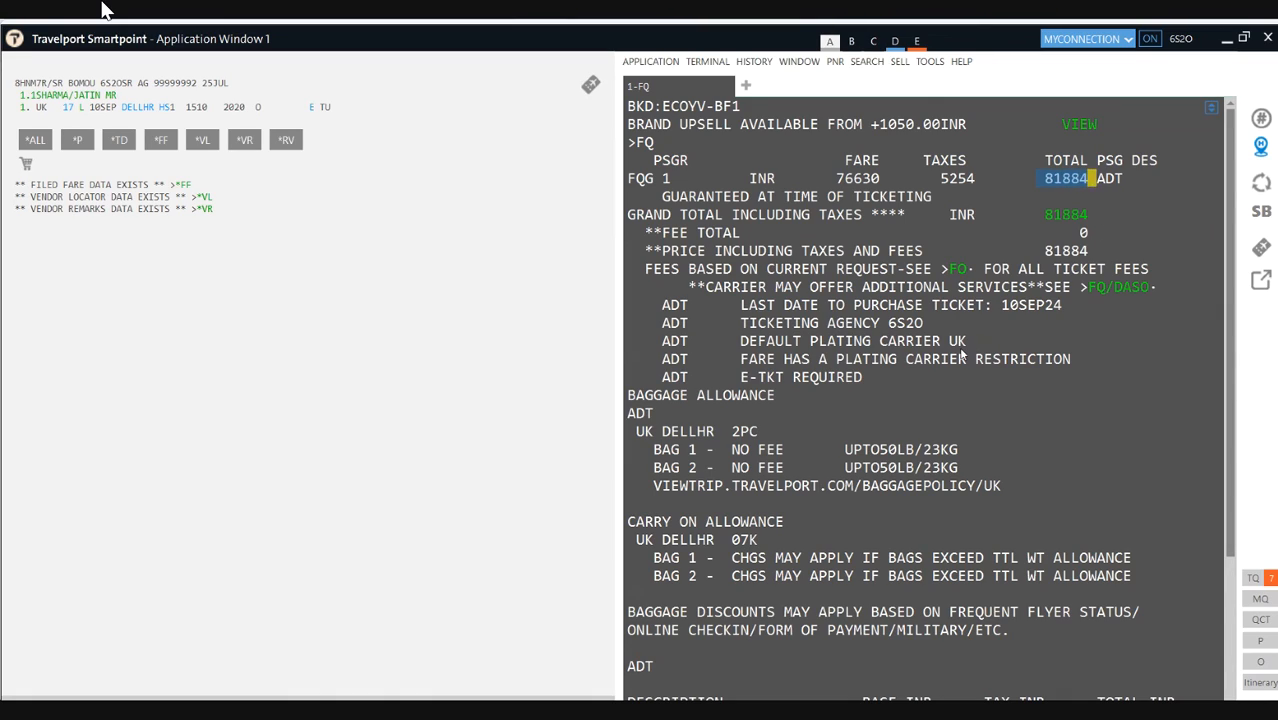
left_click(1038, 430)
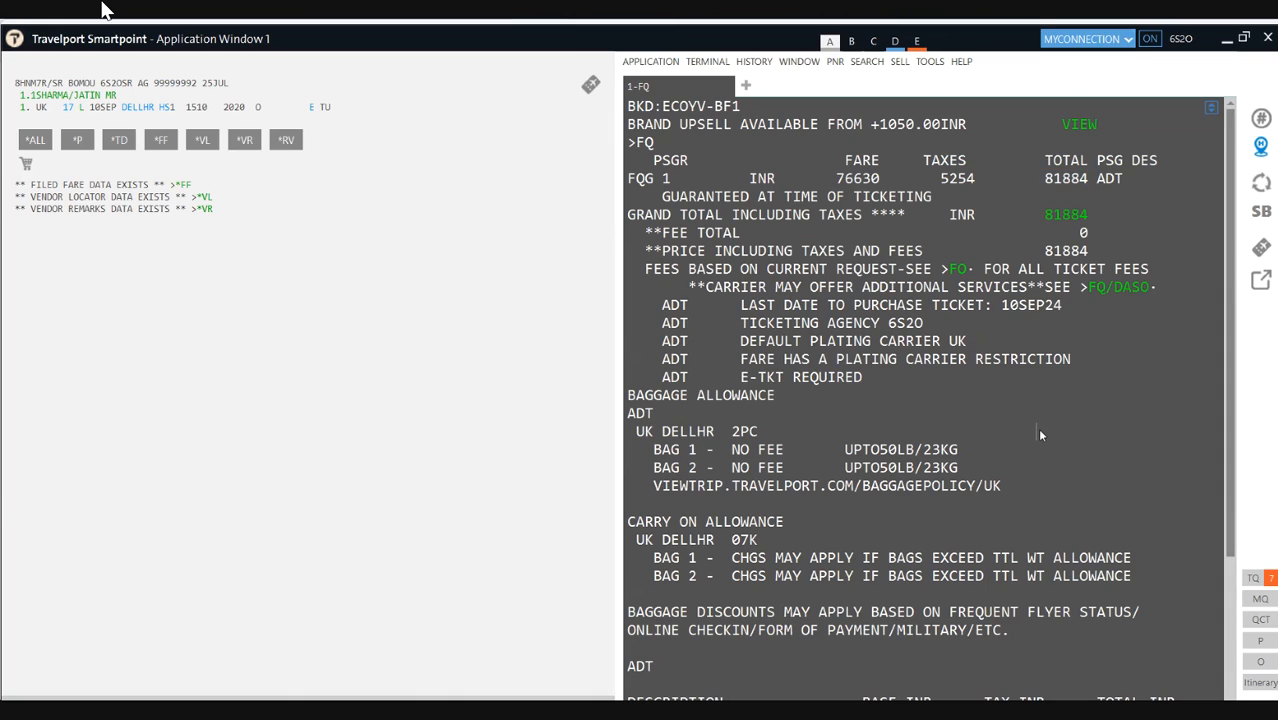
double_click(1092, 213)
left_click(1014, 437)
Step: Clear the screen, restore the 15SEP K-class booking with IR, and fare-quote it at INR 63336
key("ctrl+w")
type("I")
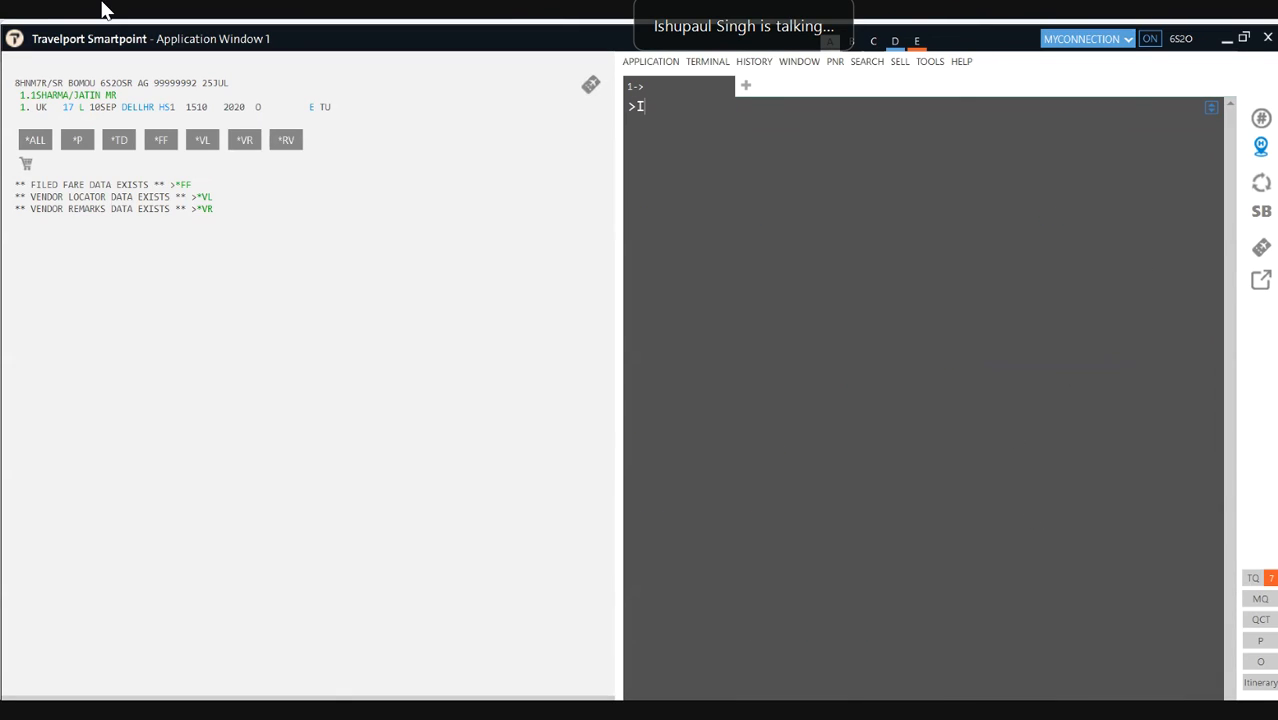
type("R")
key("Return")
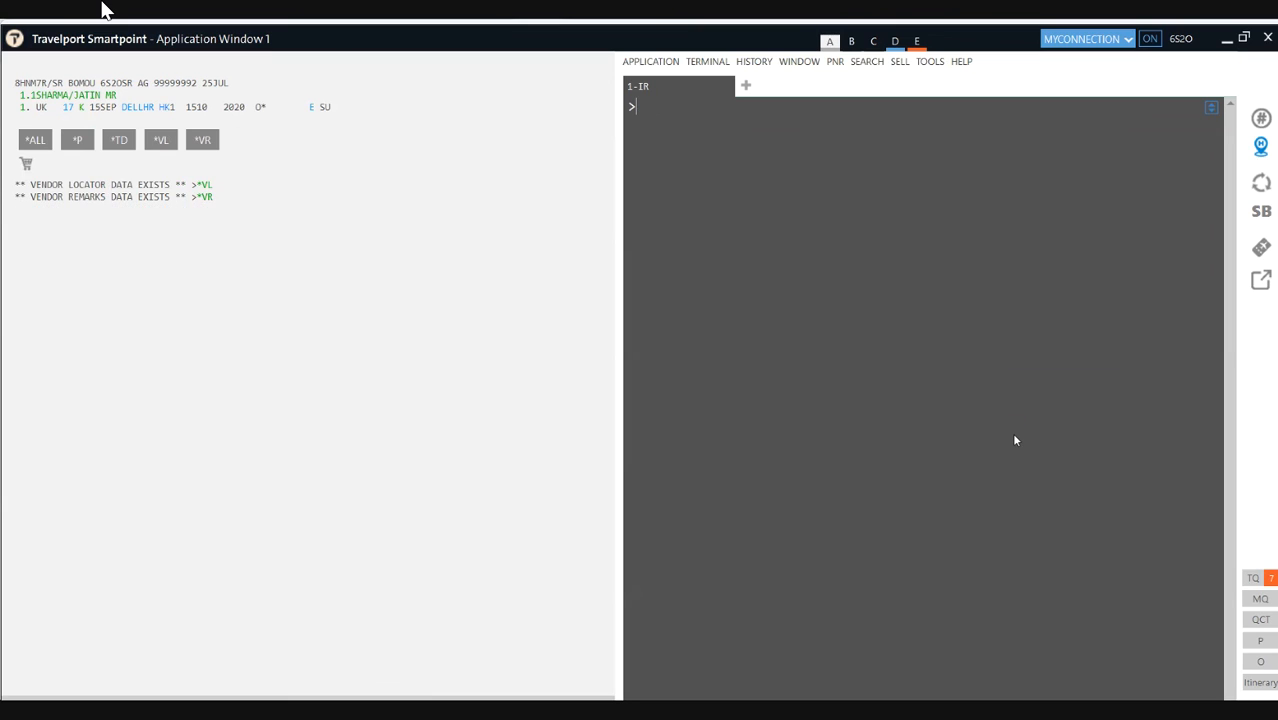
type("FQ")
key("Return")
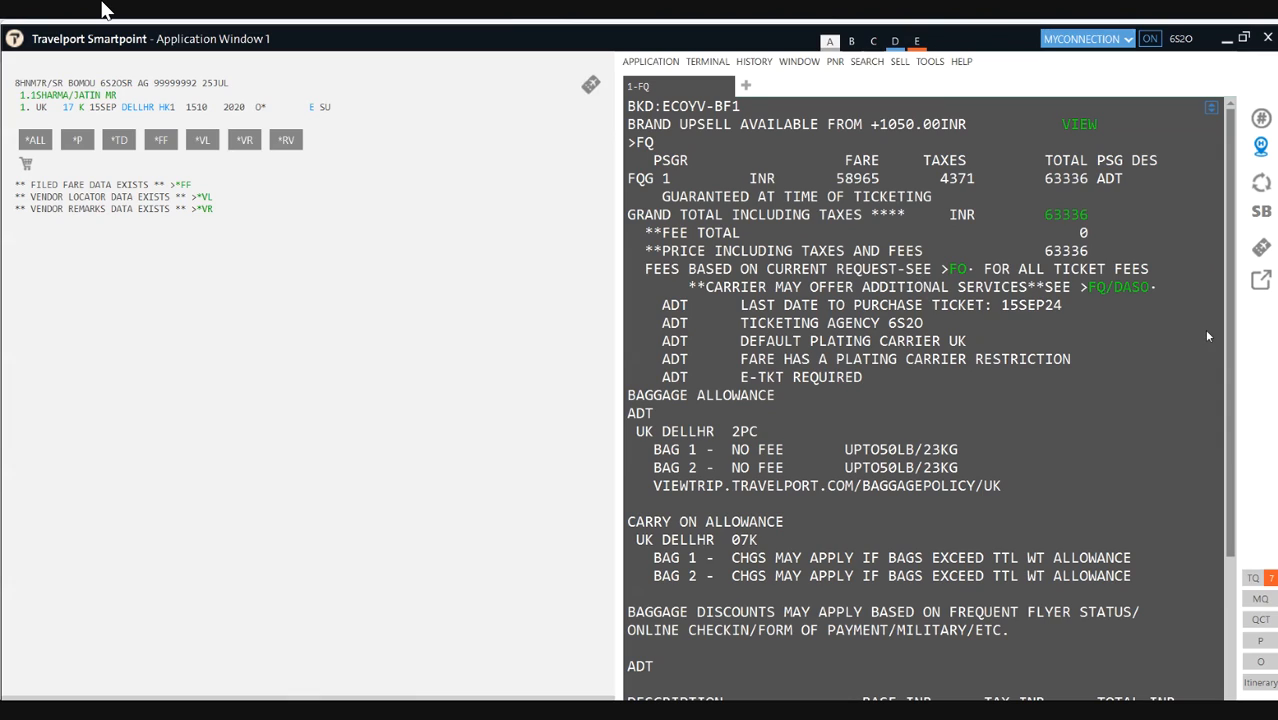
scroll(1204, 440, "down", 5)
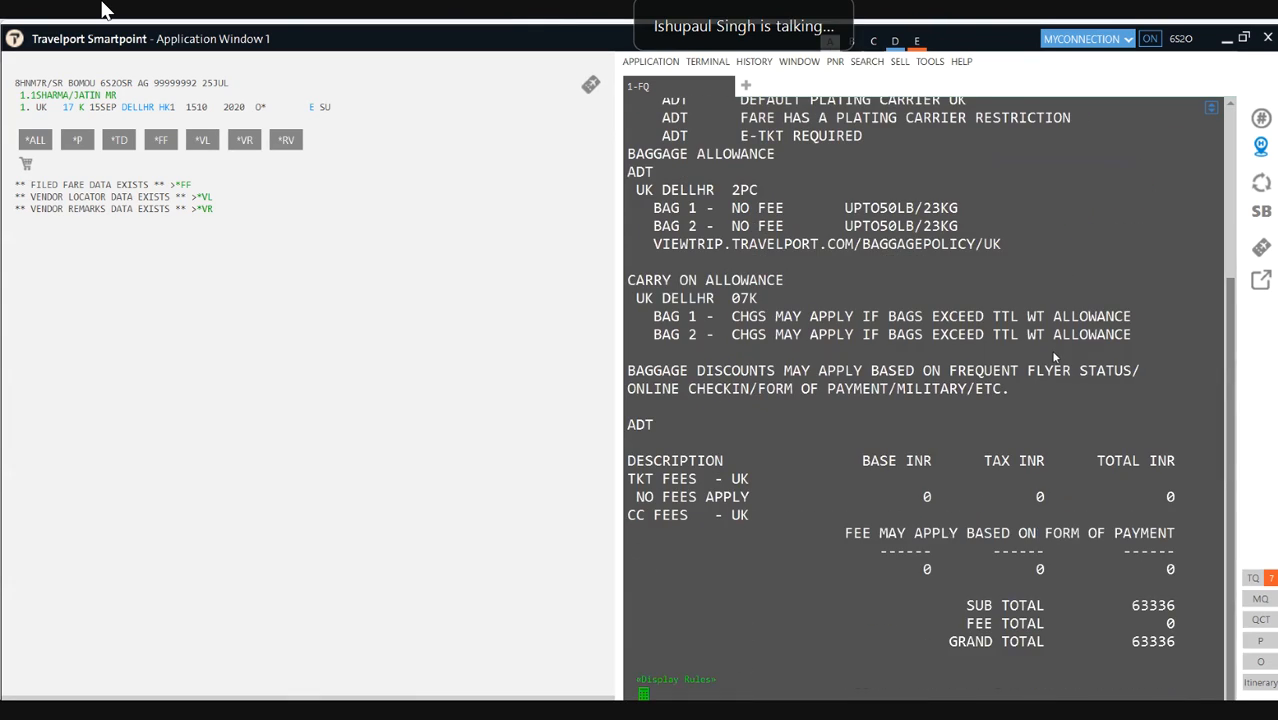